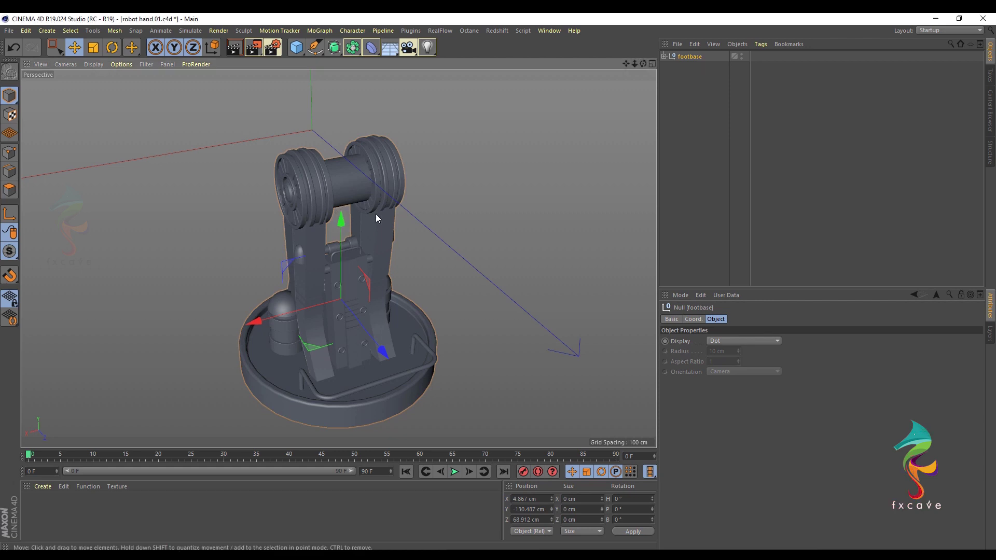
Hide the footbase group to expose the side-view blueprint, and save the scene.
alt+drag(376, 215, 377, 208)
middle_click(351, 194)
middle_click(177, 311)
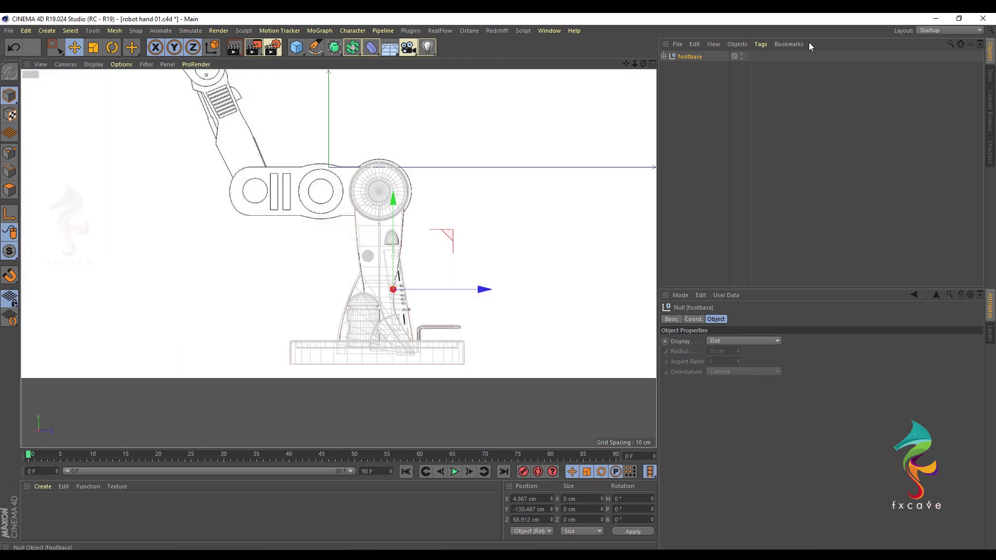
click(741, 53)
scroll(280, 186, up, 3)
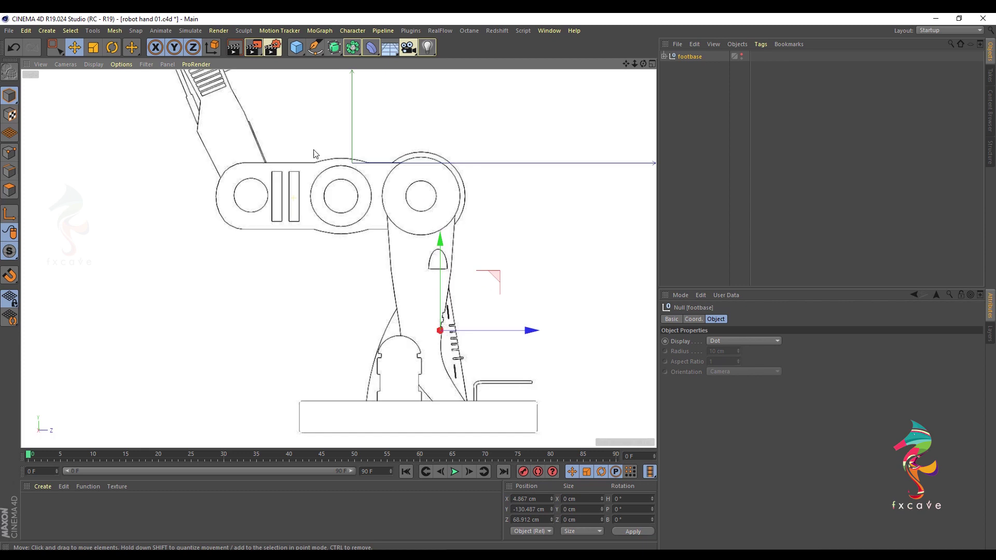
scroll(314, 163, up, 2)
key(ctrl+s)
scroll(316, 173, up, 2)
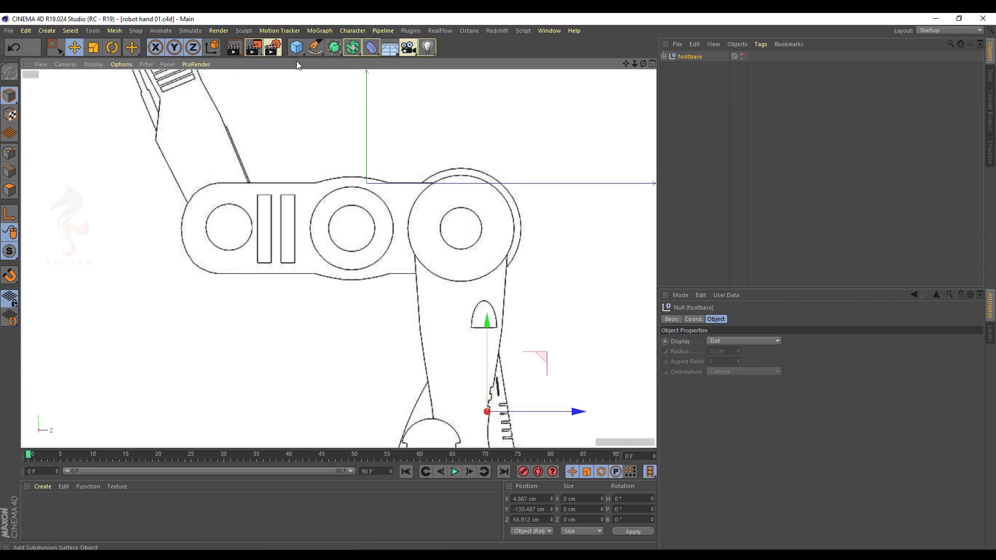
Add a cube, set its Y size to 51 cm, and align it vertically with the horizontal arm in the blueprint.
click(296, 47)
click(384, 66)
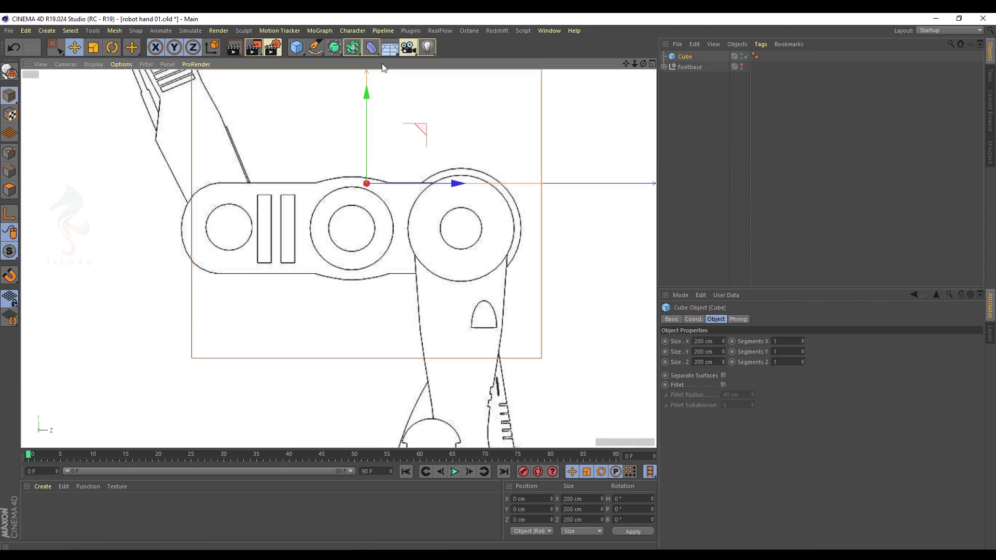
drag(721, 353, 723, 384)
drag(420, 123, 400, 175)
drag(723, 351, 723, 350)
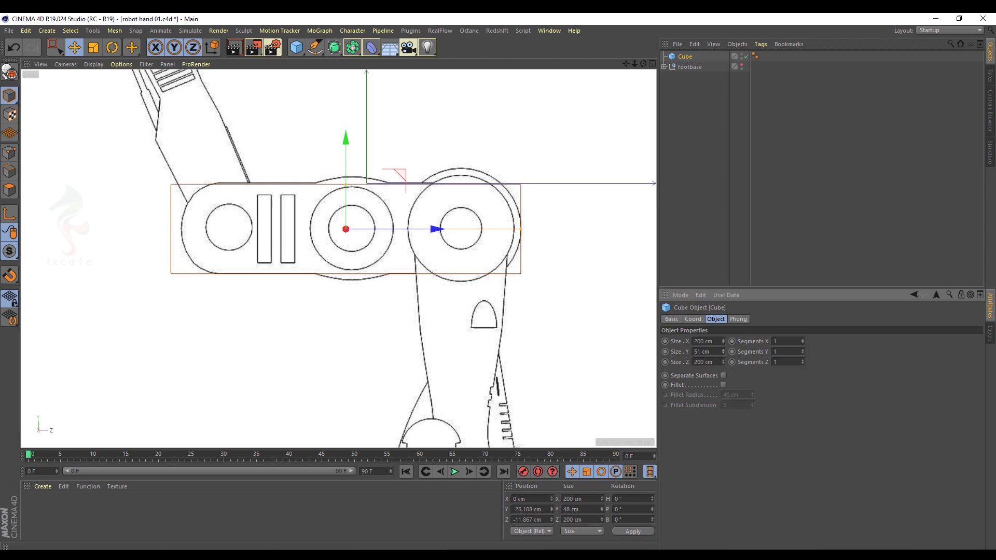
Shorten the cube to about 41 cm in Z and place it between the middle joint and the right joint's centre.
mouse_move(520, 229)
mouse_down()
mouse_move(415, 229)
mouse_move(508, 228)
mouse_up()
scroll(435, 220, up, 3)
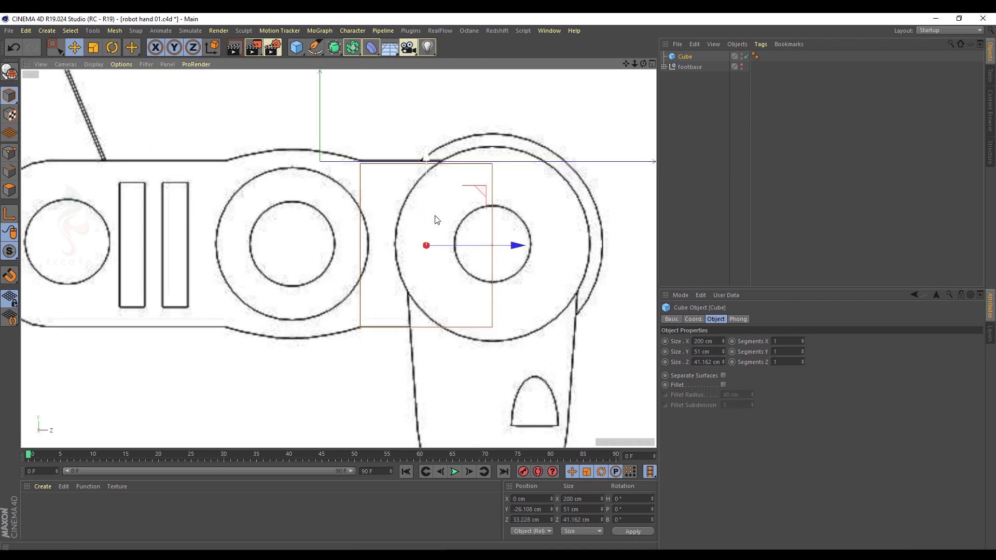
scroll(436, 220, down, 3)
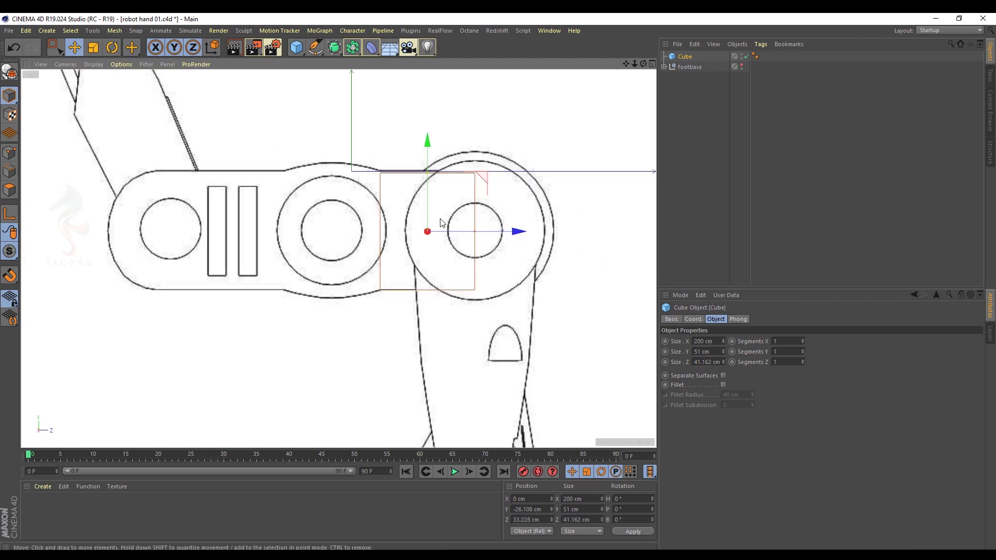
Show the footbase group again and narrow the cube to about 14.3 cm in X, fitting it between the two supports.
middle_click(244, 164)
middle_click(222, 163)
middle_click(540, 161)
middle_click(548, 139)
scroll(353, 156, down, 5)
scroll(371, 157, down, 3)
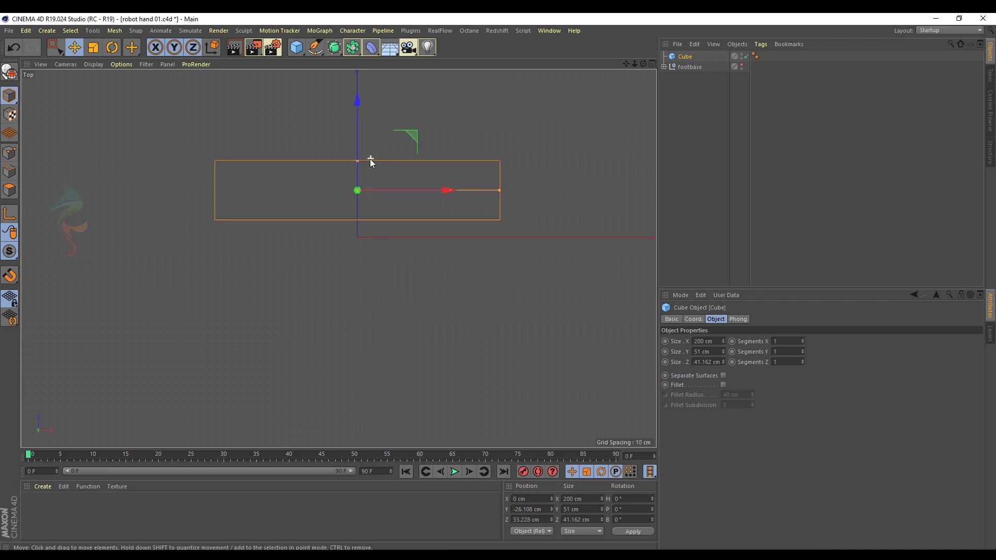
click(740, 67)
scroll(390, 195, down, 2)
scroll(390, 194, up, 3)
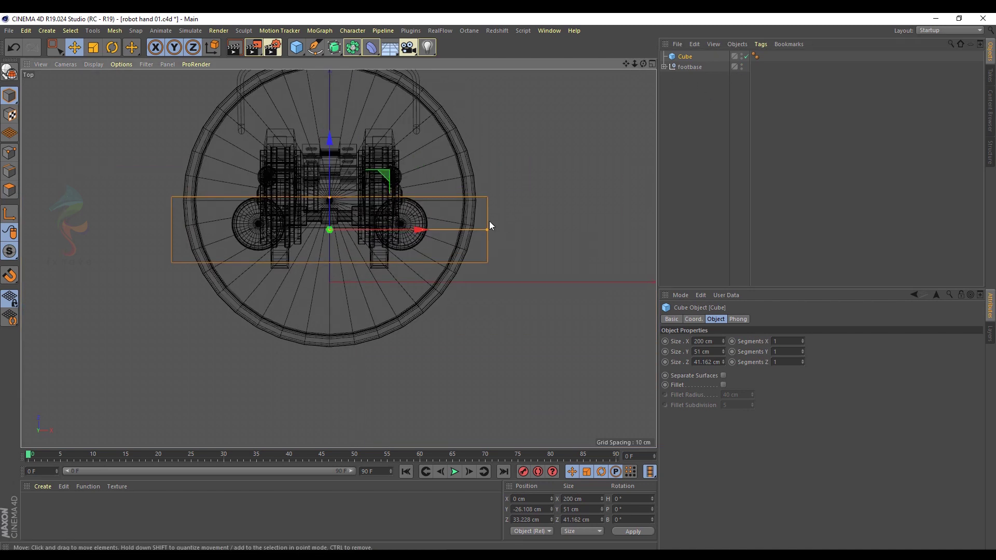
drag(489, 229, 341, 227)
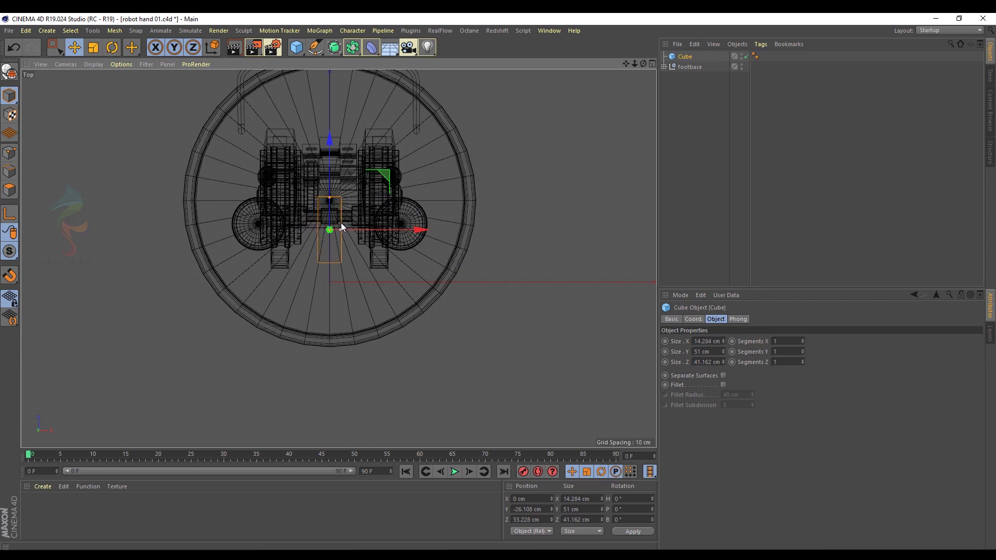
drag(341, 222, 340, 223)
Make the cube editable and move the points of its arm-side end inward, inside the right joint's circle.
middle_click(431, 153)
key(F3)
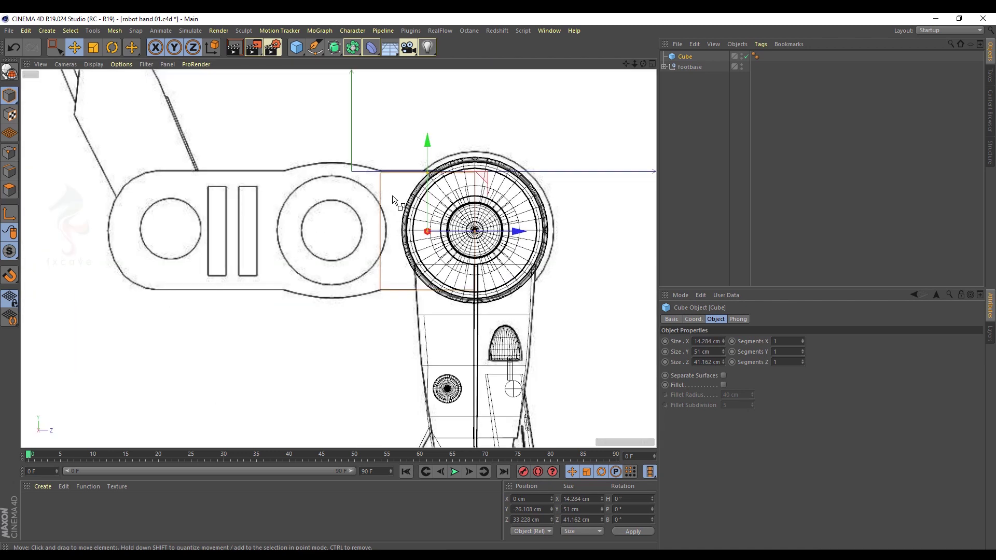
alt+middle_drag(486, 229, 436, 234)
alt+right_drag(363, 241, 415, 240)
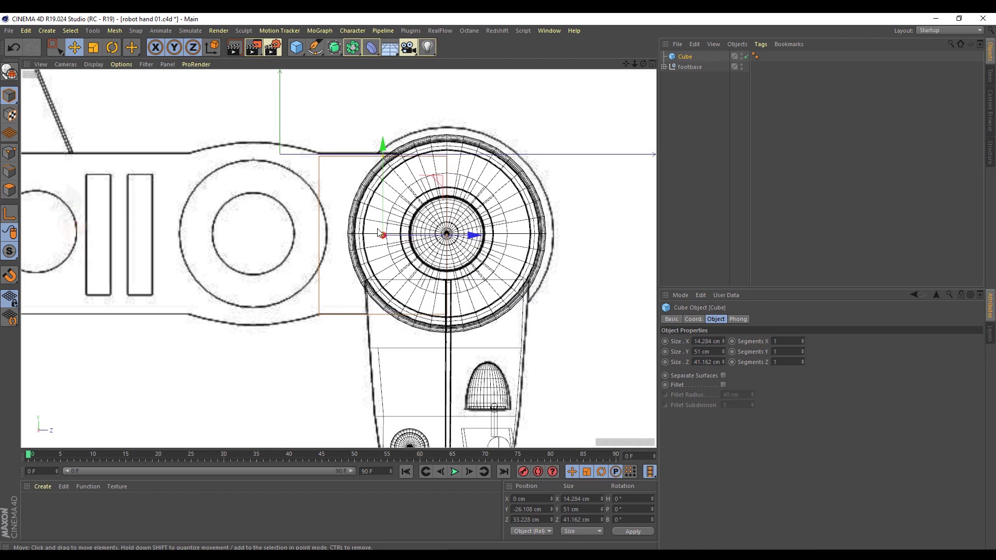
key(c)
click(10, 151)
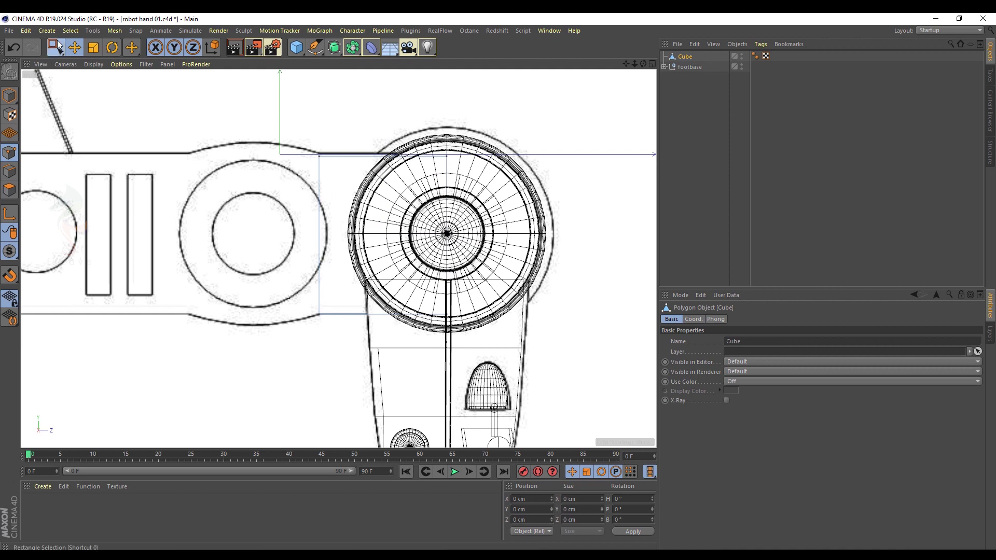
click(57, 46)
drag(352, 352, 353, 351)
drag(409, 243, 496, 244)
key(e)
Select the cube's arm-side end polygon and extrude it in short segments up to the edge of the middle joint circle.
click(9, 189)
key(F1)
alt+drag(415, 160, 78, 239)
alt+drag(257, 229, 394, 228)
click(233, 236)
middle_click(125, 98)
middle_click(125, 98)
middle_click(336, 284)
middle_click(196, 334)
alt+middle_drag(351, 231, 337, 257)
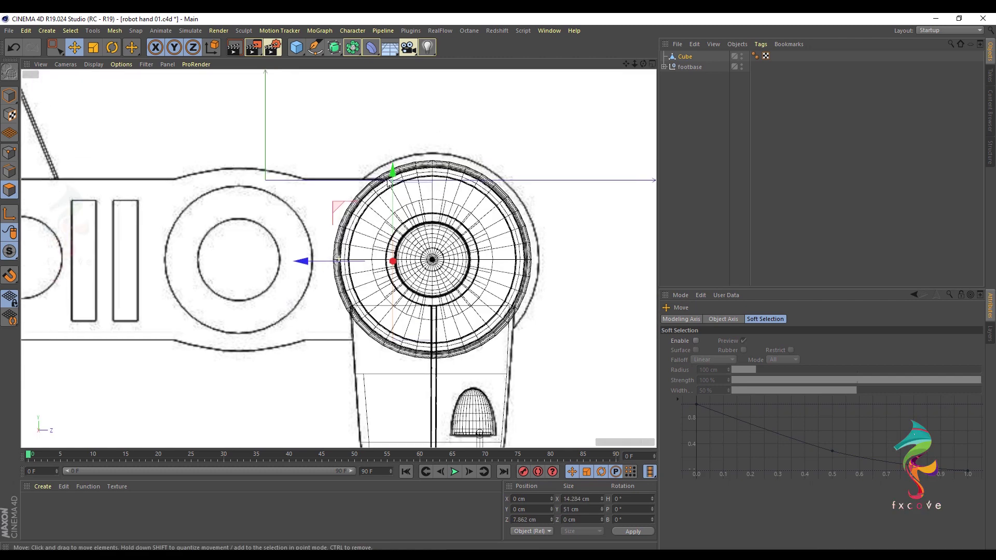
drag(325, 259, 240, 259)
middle_drag(244, 214, 293, 218)
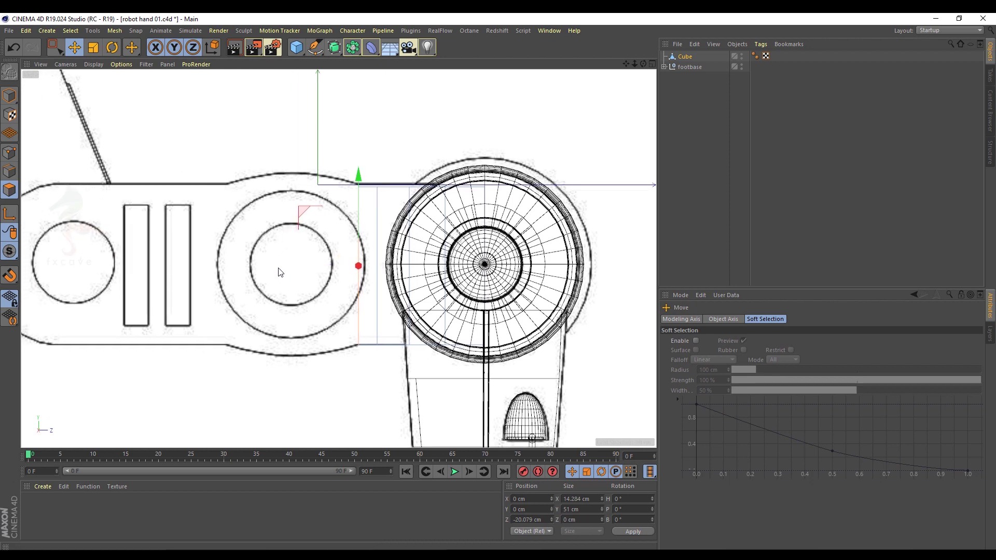
Continue extruding the end polygon in short segments across the middle joint to the far end of the blueprint arm.
drag(272, 264, 184, 263)
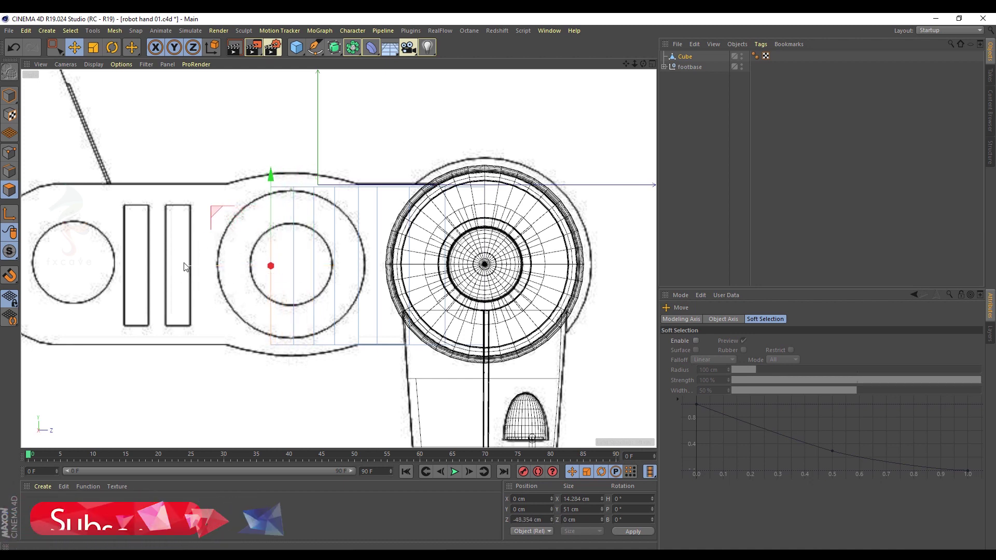
alt+middle_drag(184, 263, 267, 264)
drag(279, 264, 16, 267)
scroll(218, 256, down, 2)
Inspect the segmented arm against the footbase in perspective and save the scene.
middle_click(206, 254)
middle_click(179, 171)
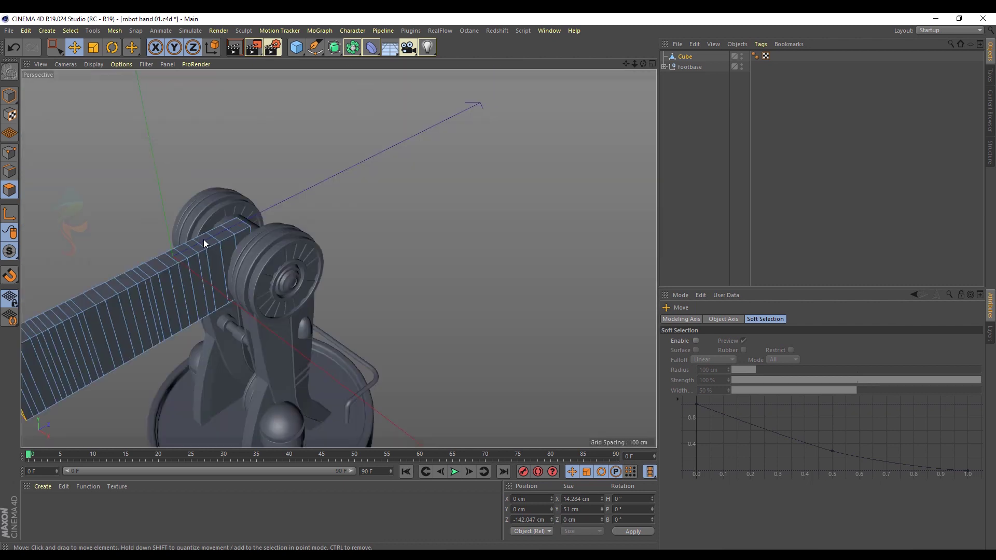
scroll(203, 240, down, 3)
alt+middle_drag(203, 241, 362, 210)
alt+drag(362, 209, 231, 240)
click(745, 216)
key(ctrl+s)
click(218, 250)
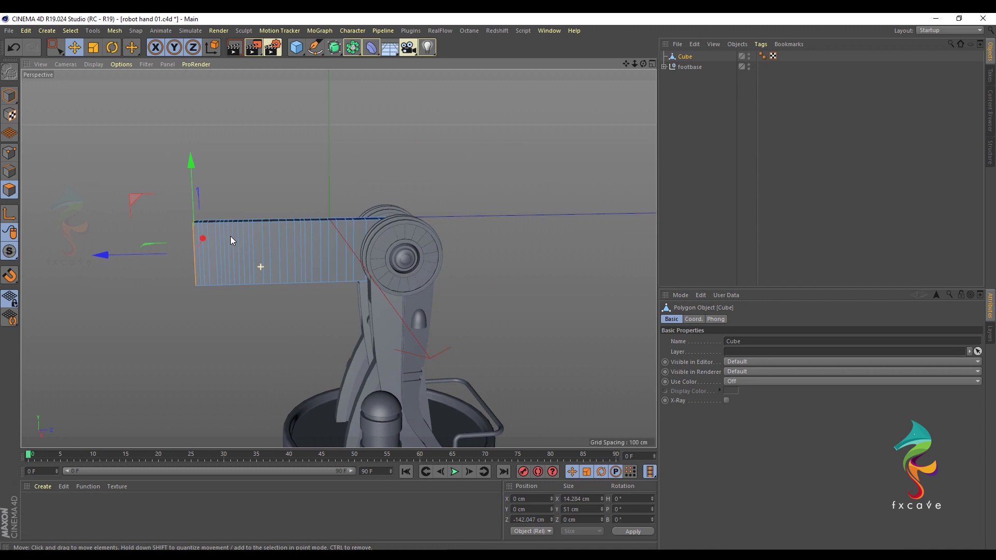
Scale the point column at the middle joint's centre vertically to meet the blueprint bulge.
middle_click(262, 283)
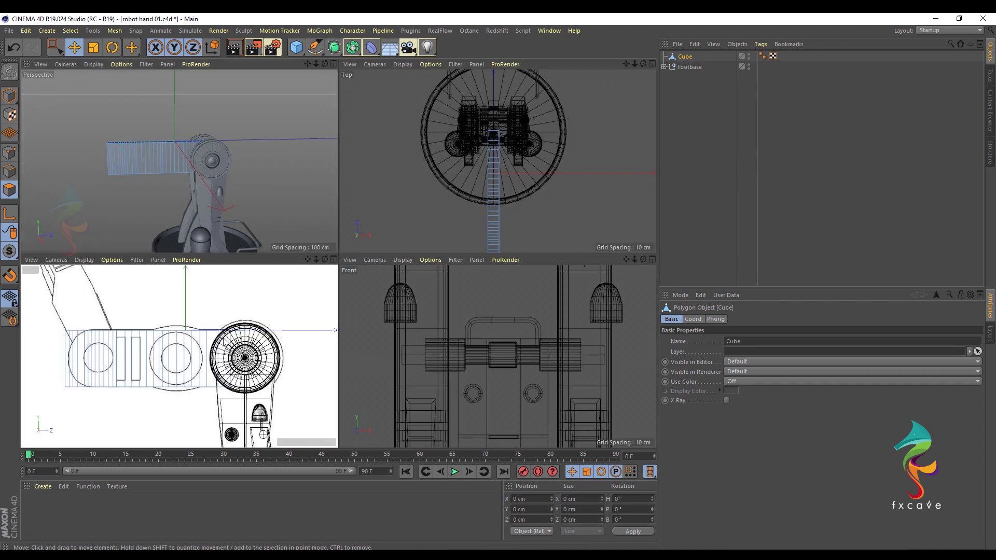
middle_click(281, 273)
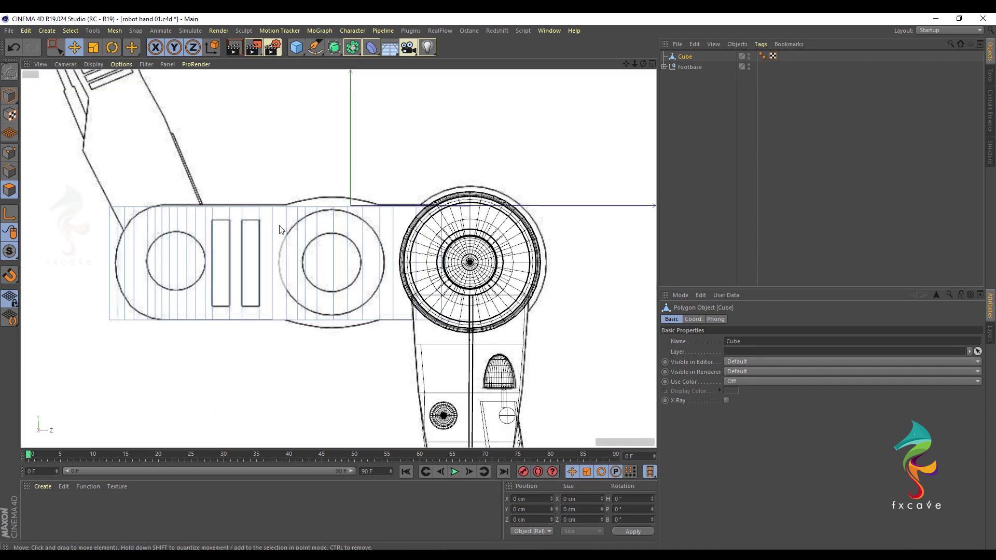
click(10, 154)
key(0)
scroll(239, 205, up, 2)
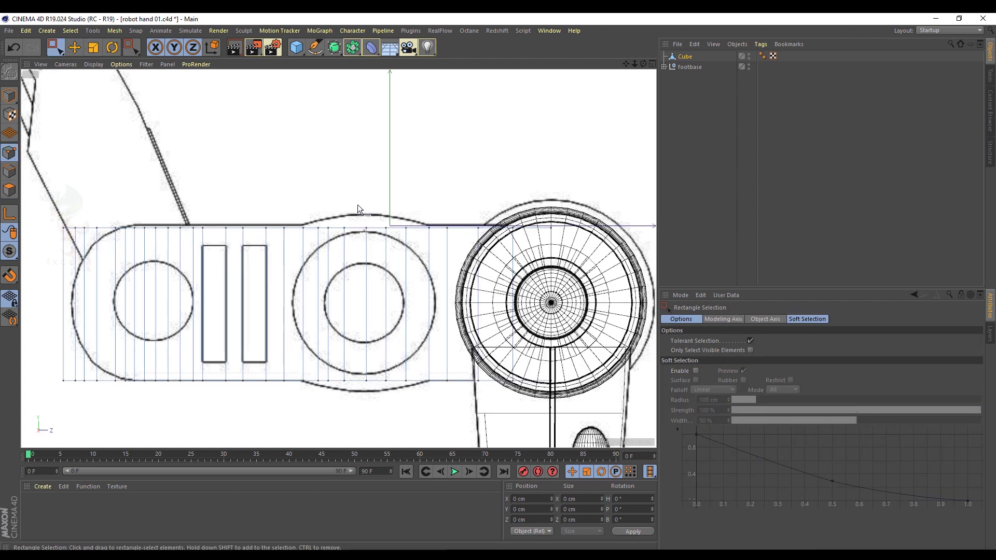
drag(366, 241, 367, 242)
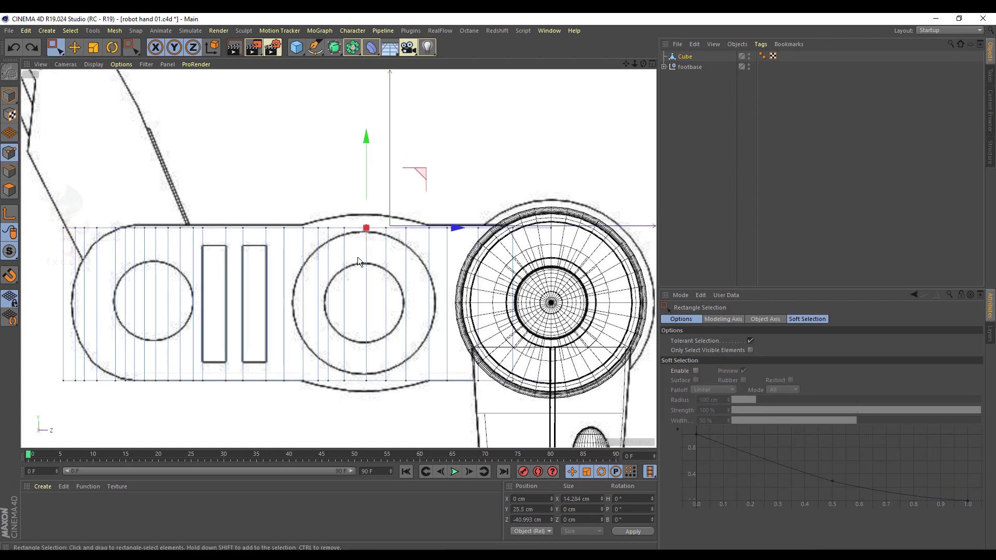
drag(373, 432, 373, 433)
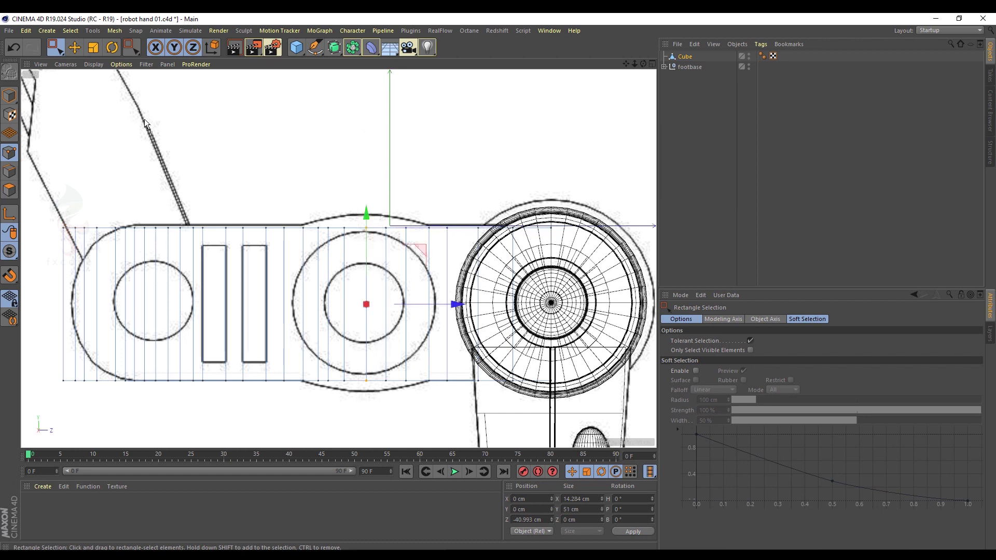
click(93, 47)
drag(366, 212, 398, 393)
Select the point columns on both sides of the centre column and scale them vertically to the bulge outline.
key(space)
key(space)
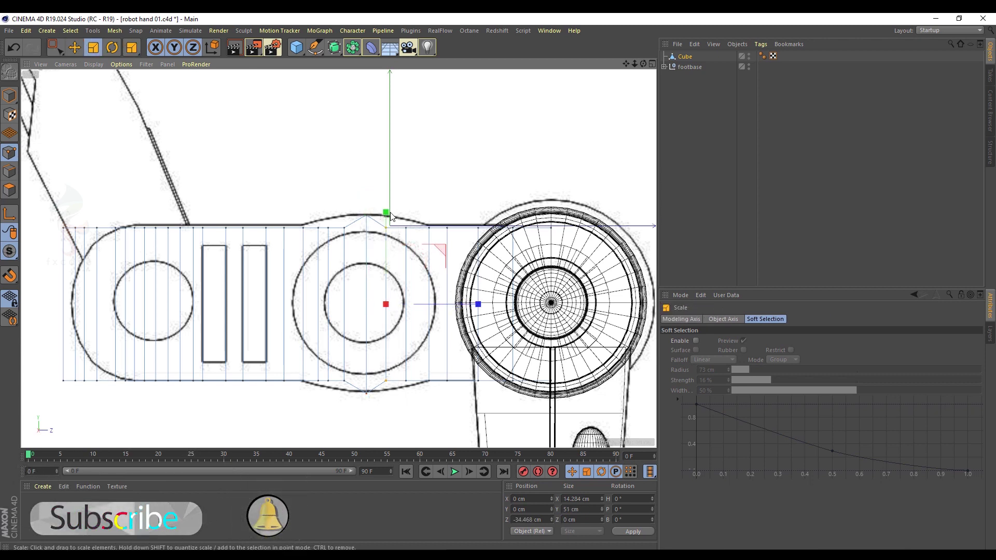
drag(362, 328, 342, 329)
key(ctrl+z)
key(0)
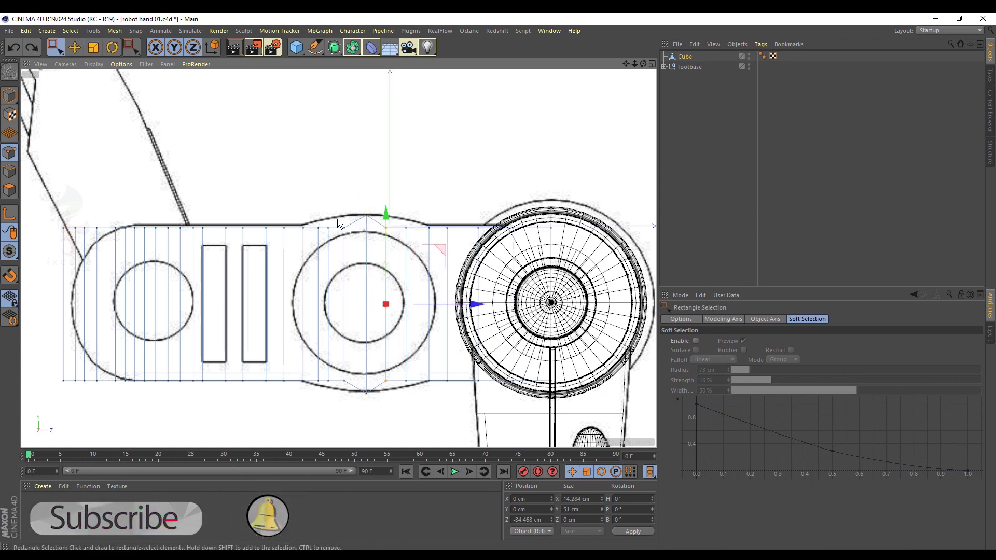
shift+drag(340, 214, 348, 393)
key(t)
drag(362, 194, 418, 390)
Scale the next outer pair of point columns vertically to about 57 cm, following the bulge outline.
key(0)
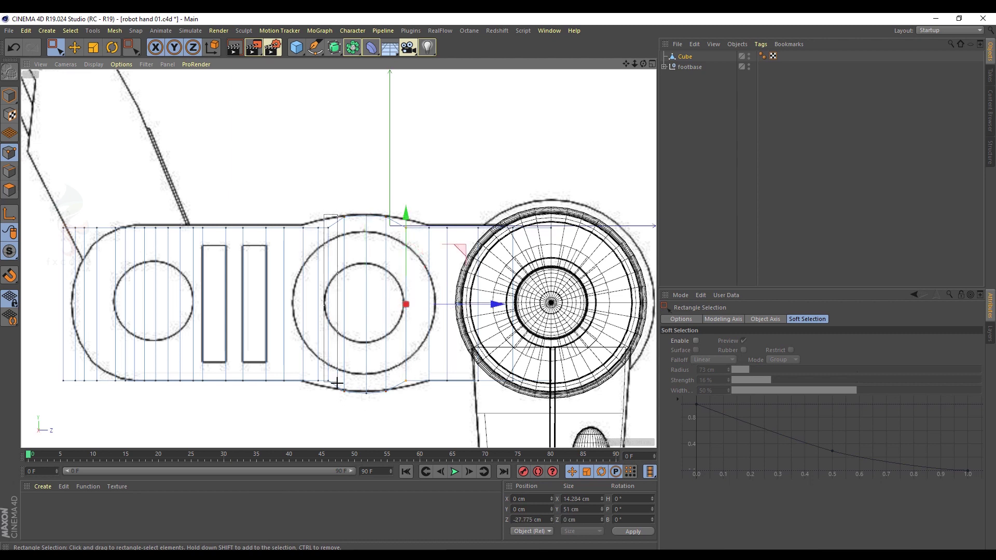
shift+drag(337, 380, 327, 401)
key(t)
drag(373, 217, 374, 208)
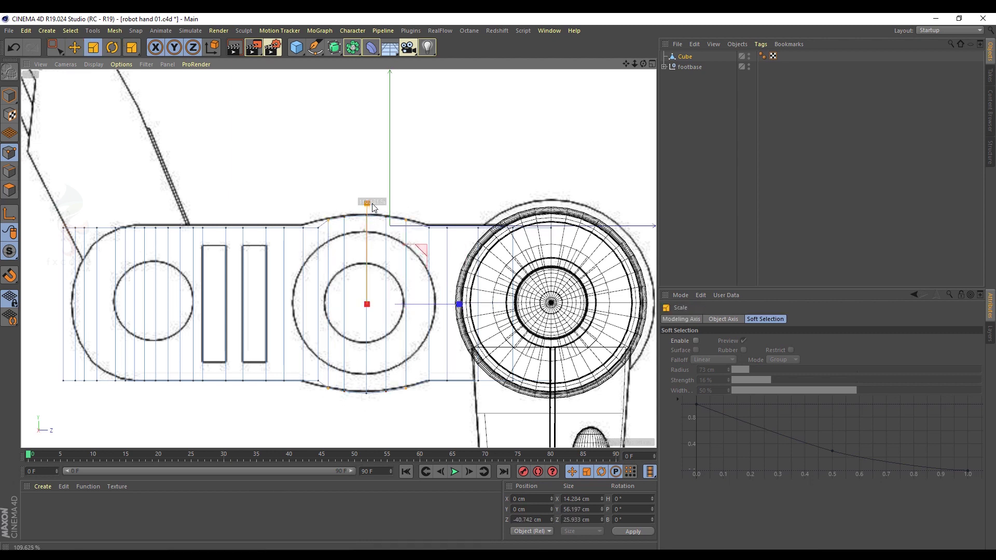
Shift the point column just inside the bulge's left edge slightly along Z, to about -57.9 cm.
key(0)
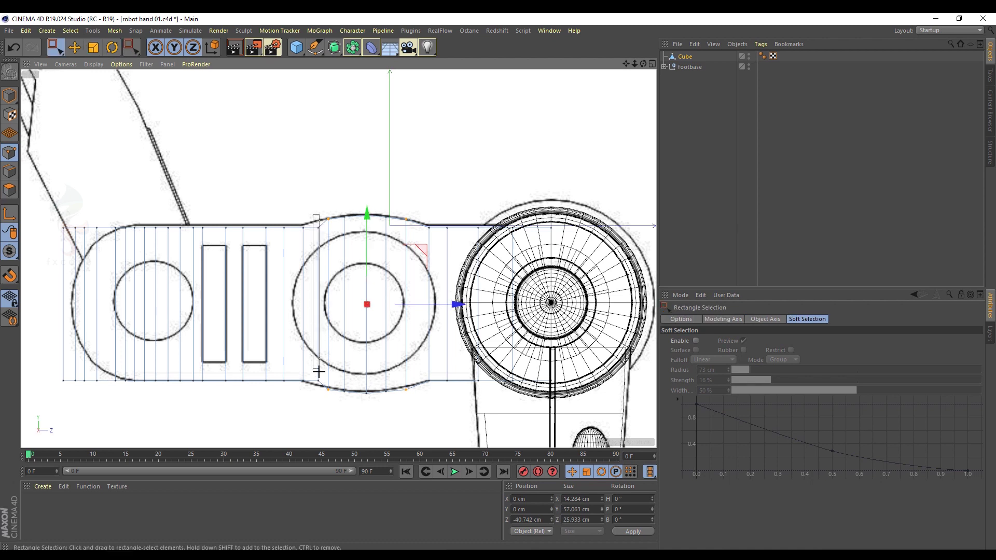
drag(318, 398, 323, 398)
drag(407, 314, 405, 312)
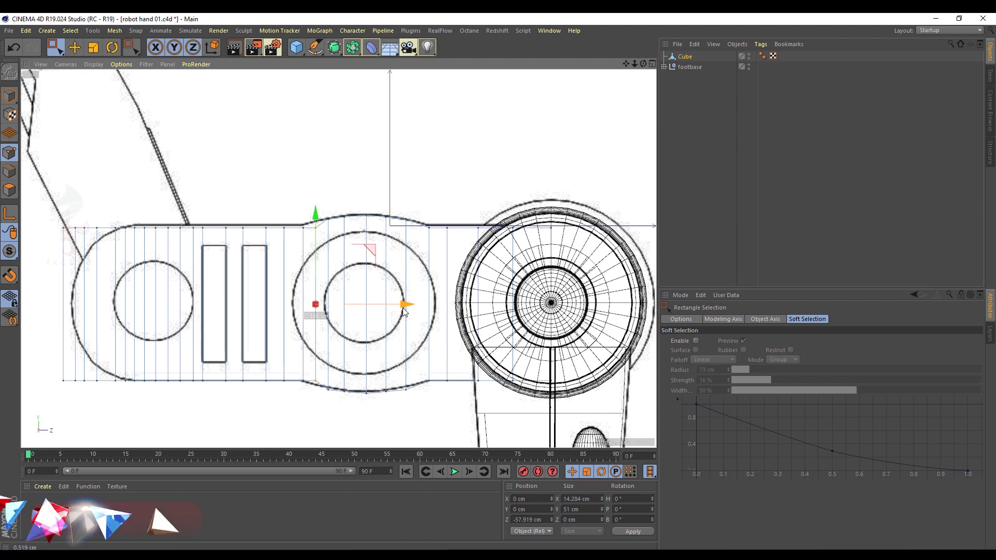
Try to scale the point columns at the two outer edges of the bulge vertically.
drag(425, 215, 434, 405)
shift+drag(298, 215, 310, 401)
key(t)
drag(368, 214, 370, 219)
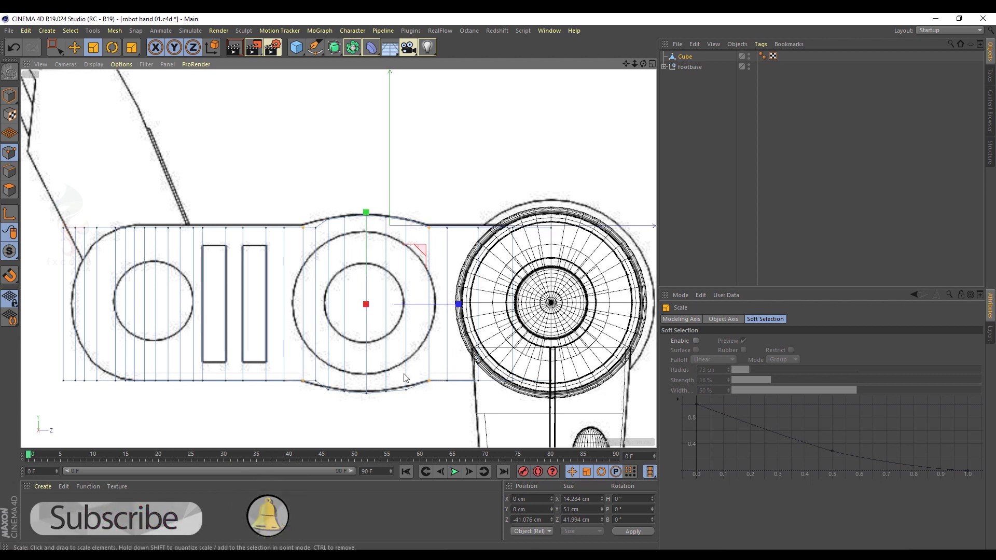
Try to dissolve the point column just inside the bulge's left edge.
key(0)
drag(312, 212, 314, 407)
right_click(254, 92)
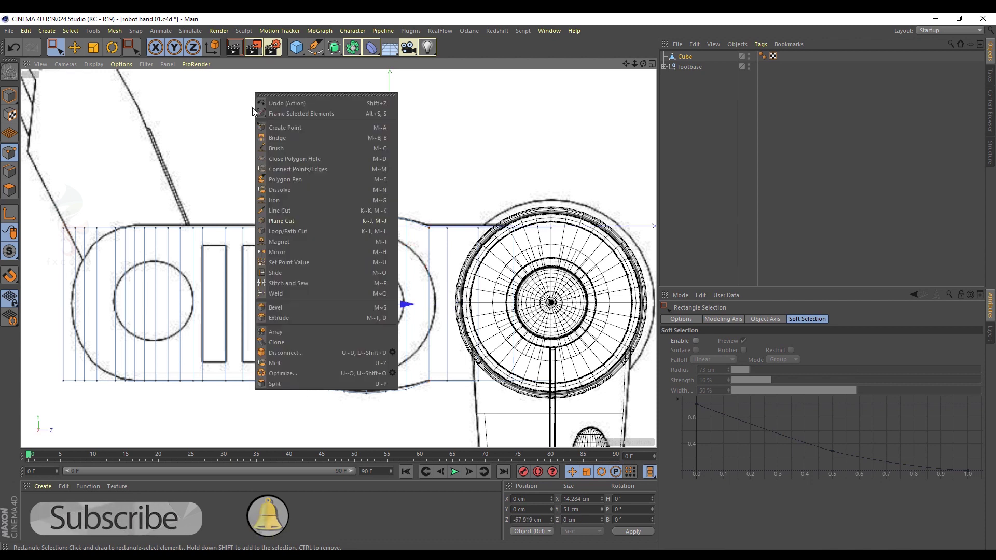
click(280, 189)
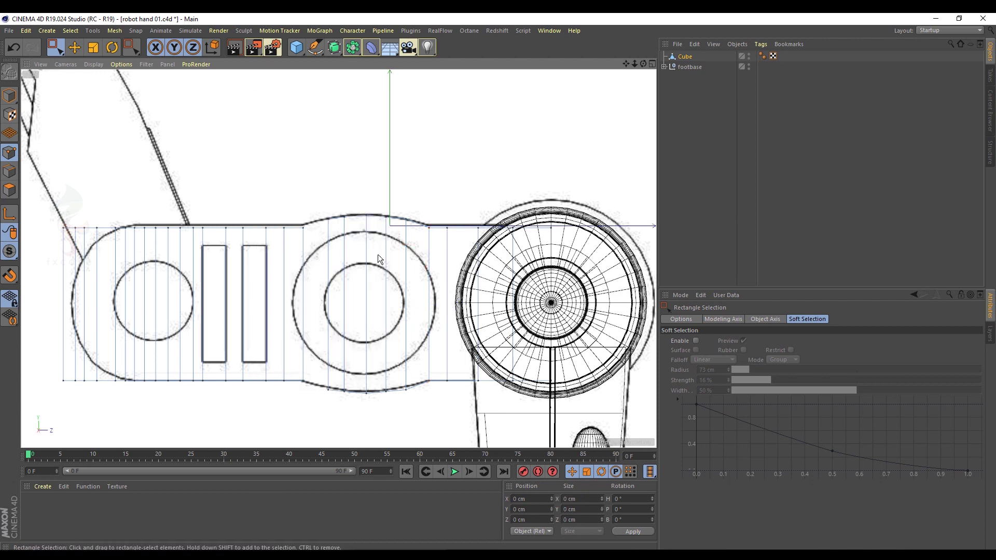
key(ctrl+z)
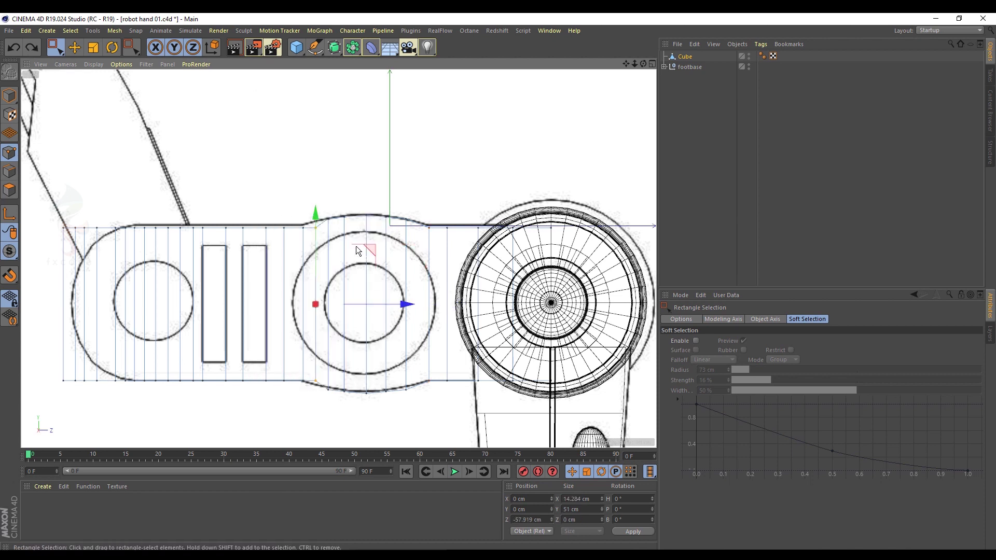
Dissolve the selected point column just inside the bulge's left edge, working in the perspective view.
middle_click(356, 246)
middle_click(186, 135)
scroll(307, 236, up, 2)
right_click(334, 148)
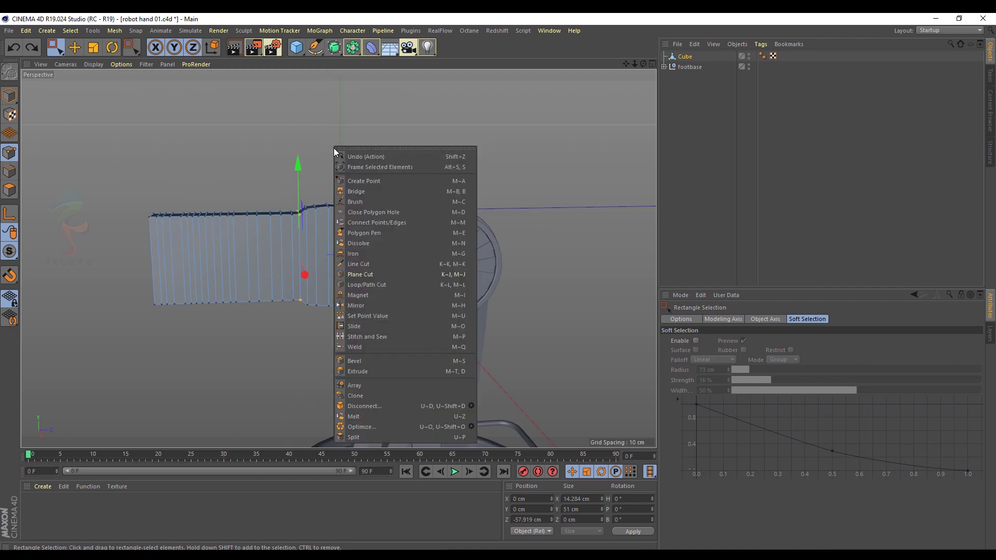
click(313, 138)
scroll(319, 151, up, 3)
right_click(370, 118)
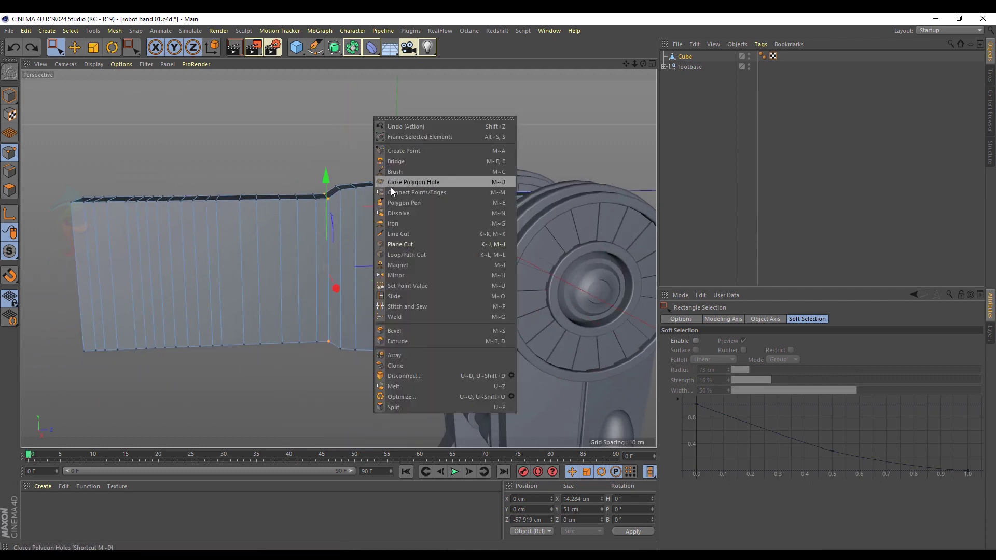
click(396, 212)
mouse_move(343, 189)
alt+mouse_down()
mouse_move(363, 191)
mouse_move(344, 192)
alt+mouse_up()
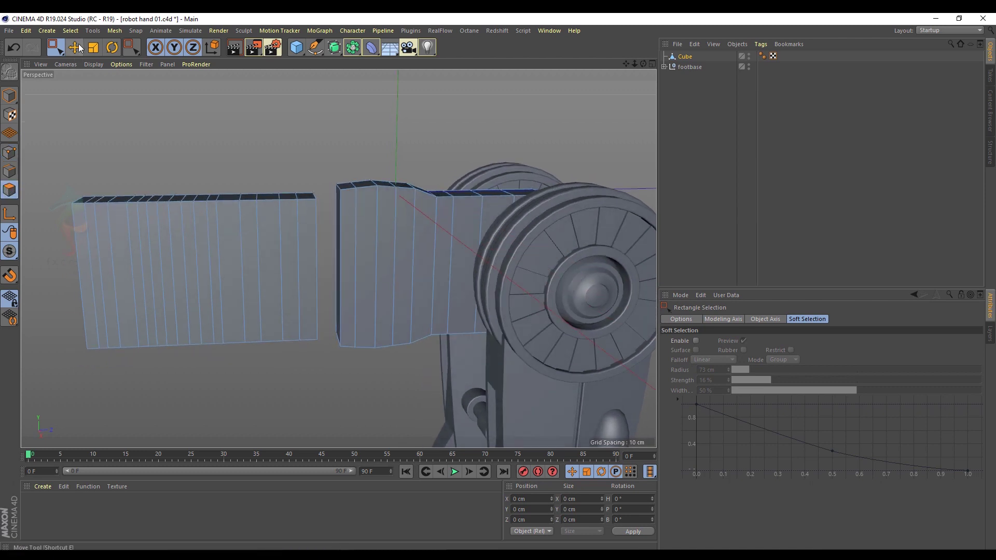
Try to bridge the two facing end polygons across the gap at the bulge's left edge.
click(78, 50)
click(337, 208)
alt+drag(334, 210, 393, 149)
right_click(397, 123)
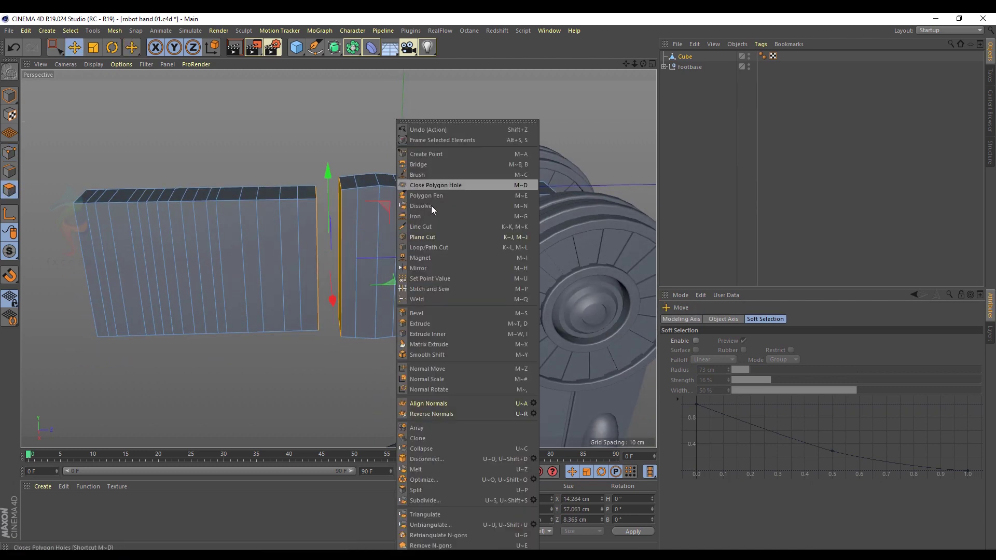
click(415, 167)
drag(320, 228, 315, 216)
alt+drag(317, 217, 373, 172)
middle_click(373, 172)
middle_click(301, 340)
middle_click(251, 288)
middle_click(254, 291)
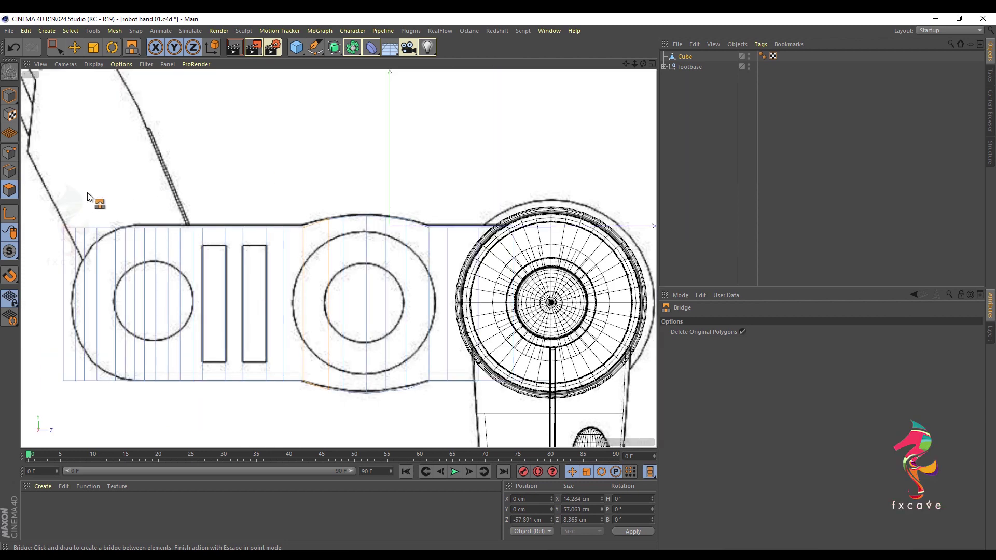
Undo the bridge across the gap and return to polygon editing.
click(9, 153)
click(56, 48)
middle_click(155, 125)
middle_click(227, 161)
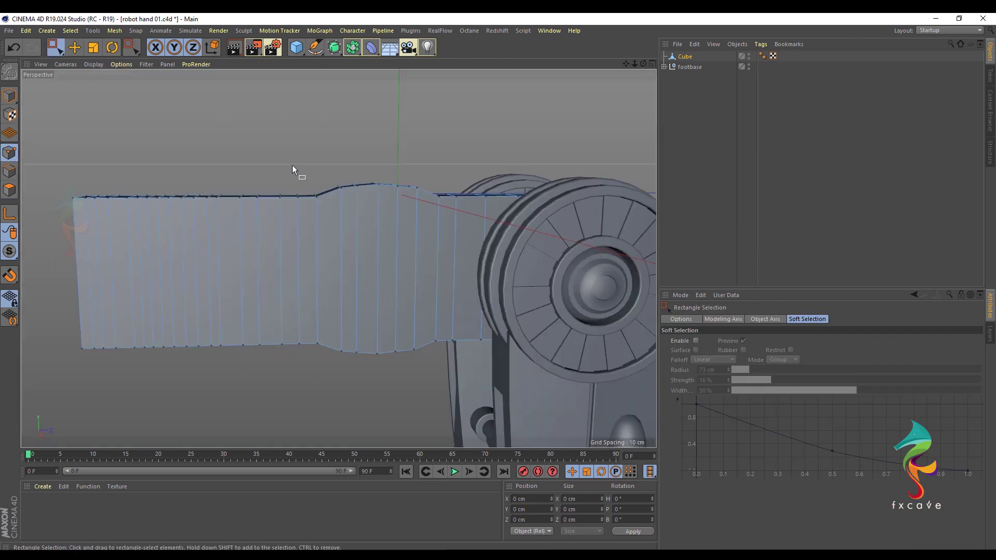
key(ctrl+z)
click(10, 190)
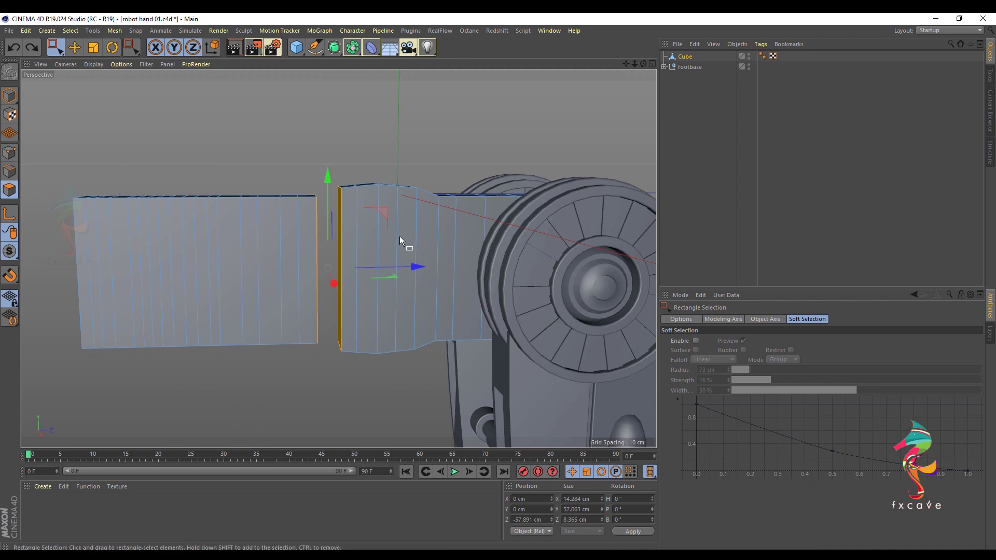
Bridge the two facing end polygons to rejoin the arm at the bulge's left edge.
alt+drag(323, 192, 352, 218)
right_click(368, 189)
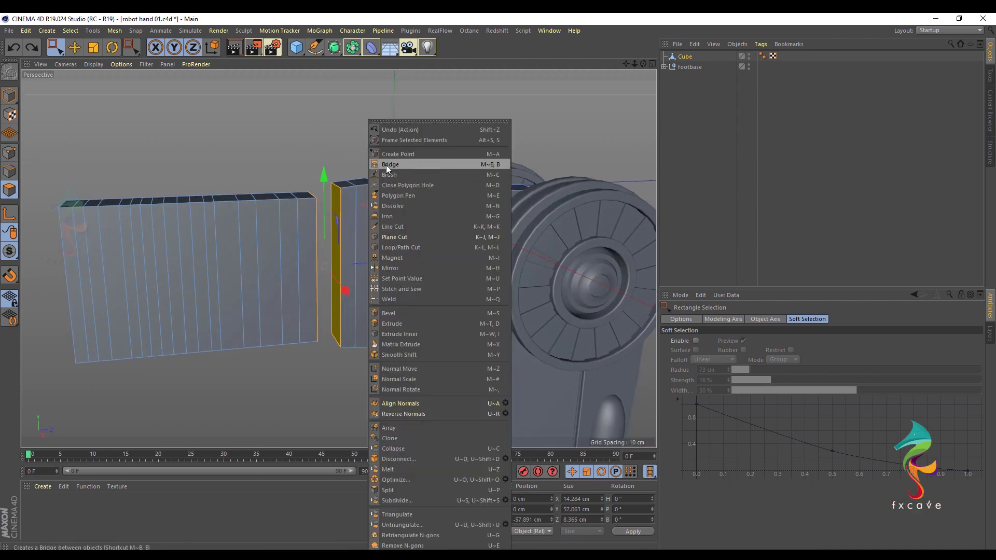
click(393, 165)
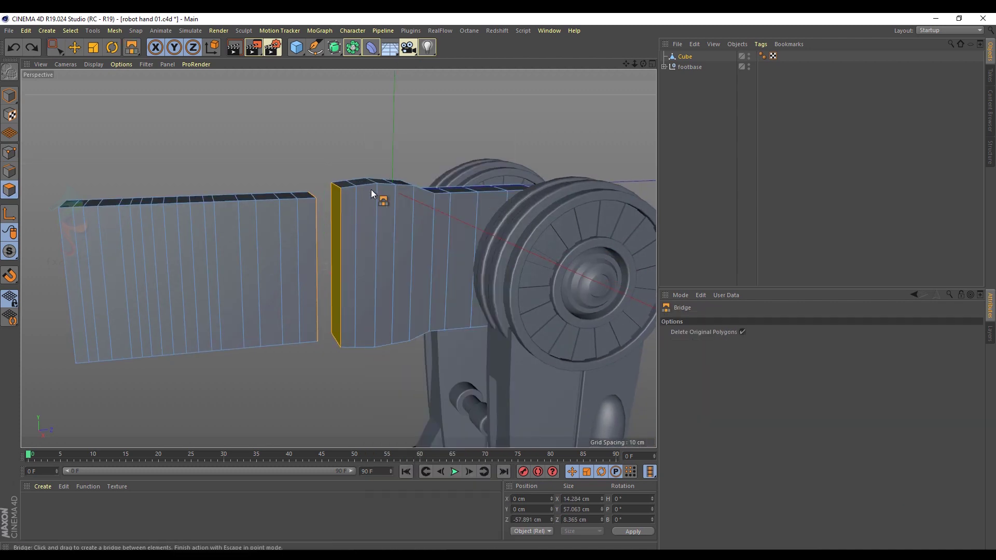
alt+drag(334, 166, 303, 224)
alt+drag(346, 248, 293, 217)
Nudge the point pair at the bulge's upper-left corner vertically onto the blueprint outline.
middle_click(232, 118)
middle_click(277, 317)
click(74, 48)
scroll(237, 210, up, 1)
alt+middle_drag(237, 210, 273, 194)
click(9, 155)
click(55, 49)
scroll(274, 180, up, 1)
drag(262, 182, 286, 213)
alt+middle_drag(279, 289, 265, 252)
shift+drag(249, 388, 272, 415)
drag(251, 149, 271, 174)
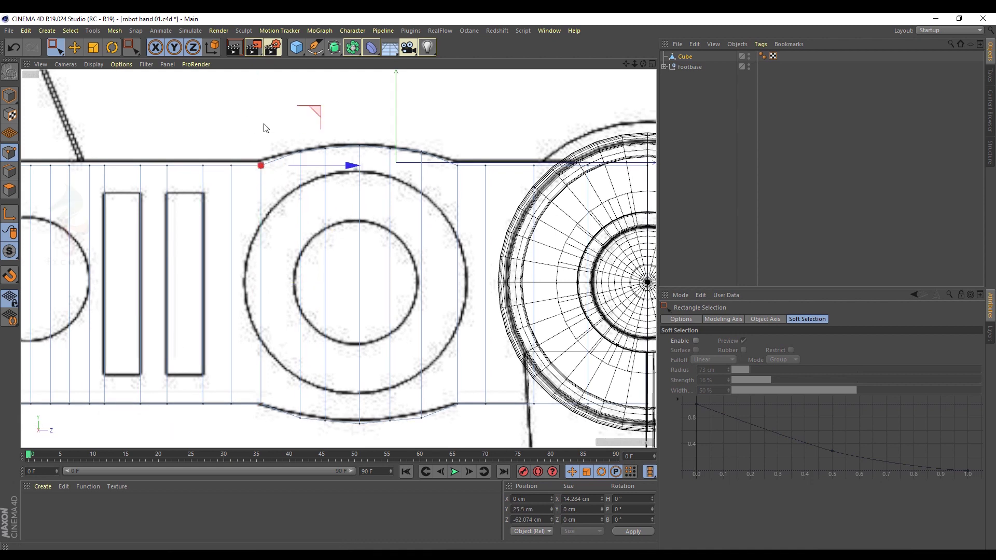
drag(262, 124, 262, 123)
Nudge the bulge's lower points vertically onto the blueprint outline, the last pair to about Y -27.5 cm.
alt+middle_drag(291, 431, 272, 414)
drag(283, 209, 283, 217)
drag(278, 311, 278, 309)
drag(342, 423, 335, 389)
drag(341, 357, 340, 355)
drag(374, 415, 365, 389)
drag(371, 358, 371, 355)
drag(405, 414, 396, 389)
drag(403, 335, 402, 331)
Add seven horizontal cuts along the arm's length with Loop/Path Cut, spreading them over its height.
scroll(279, 190, down, 3)
alt+middle_drag(134, 130, 247, 138)
scroll(195, 162, up, 2)
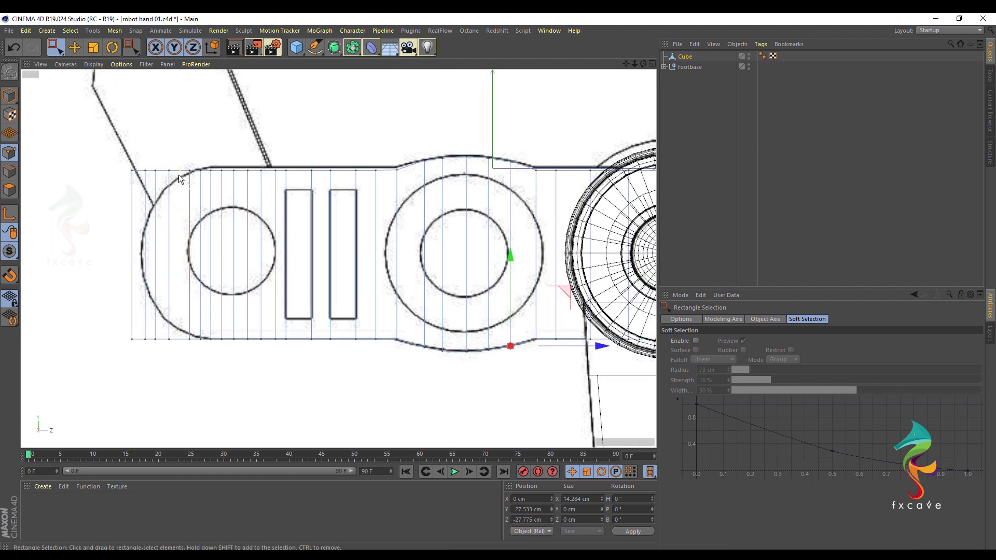
scroll(264, 291, down, 1)
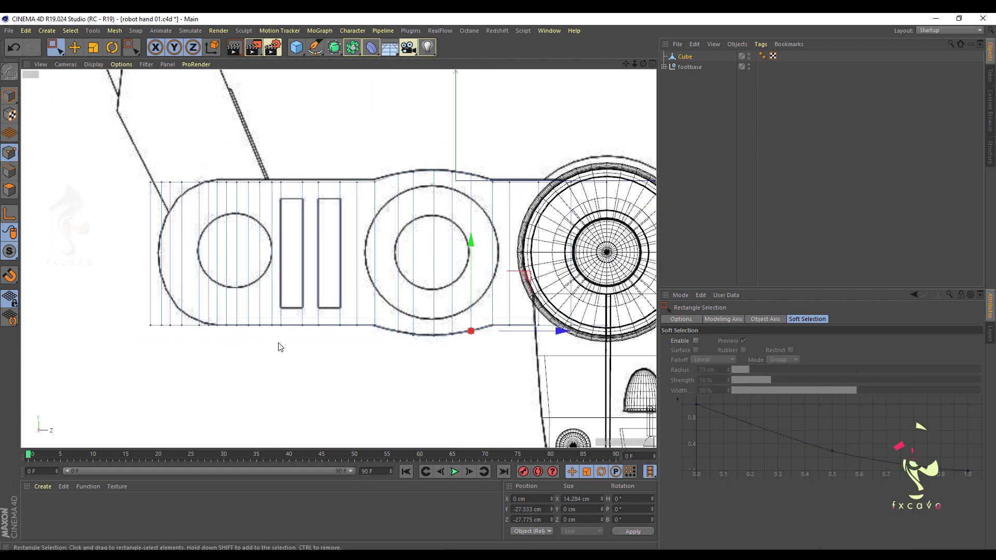
right_click(280, 335)
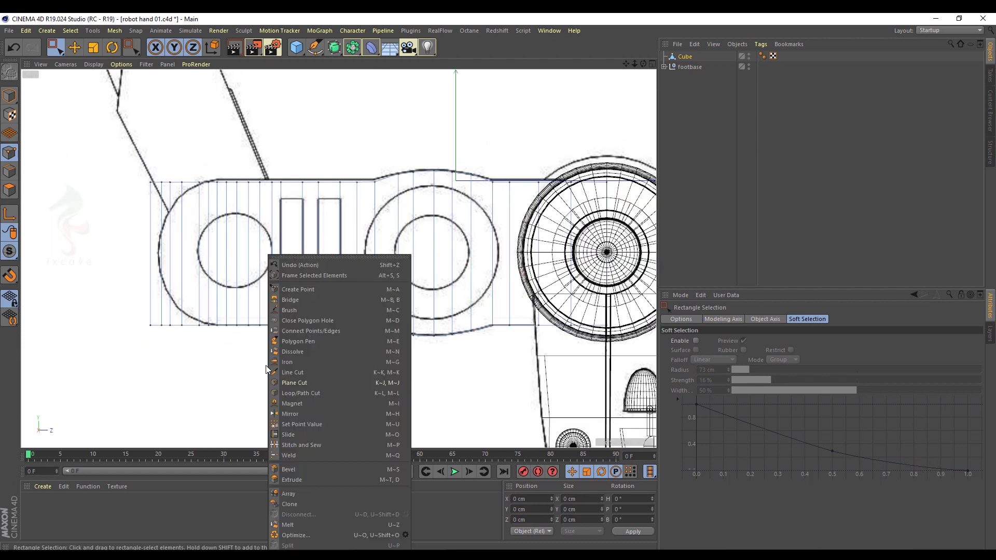
click(299, 393)
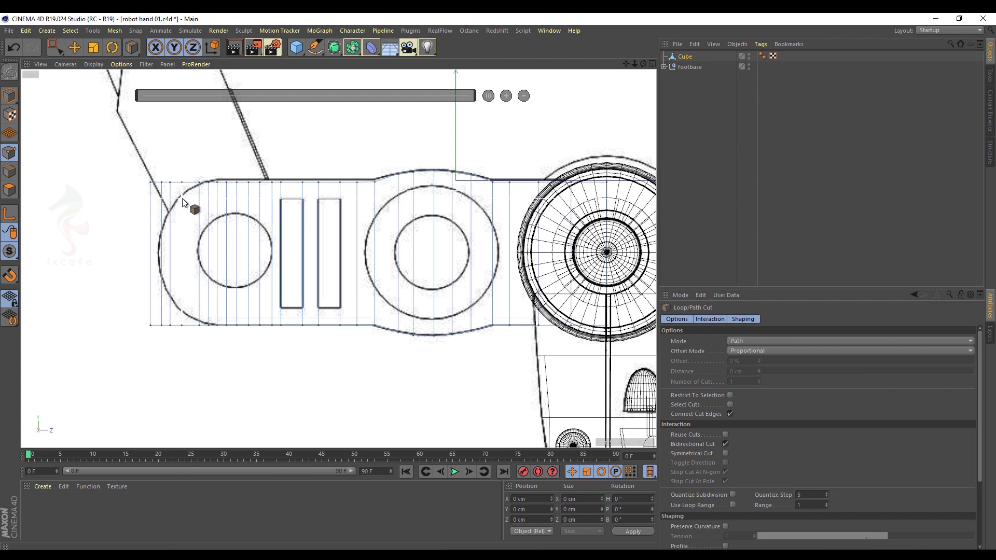
click(183, 200)
drag(182, 222, 183, 303)
click(183, 311)
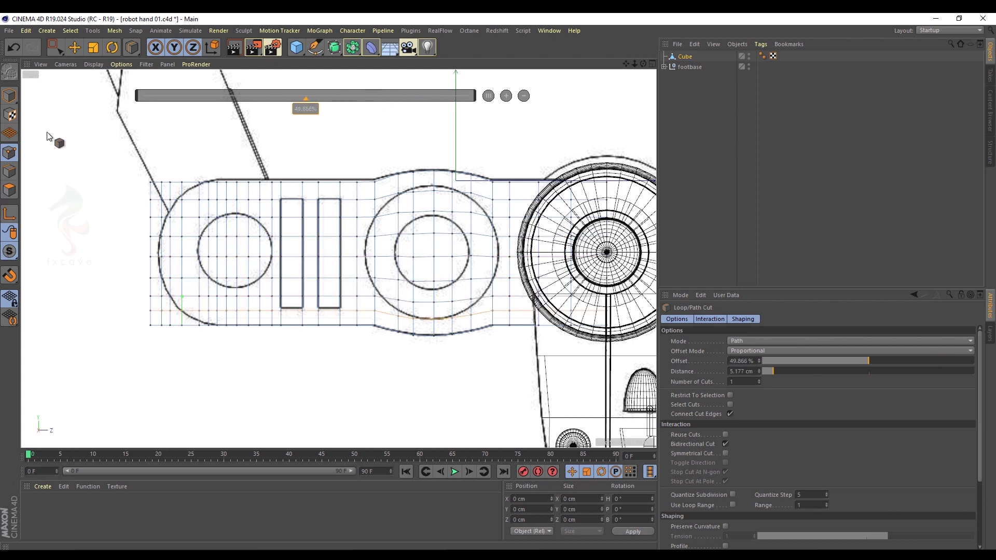
key(space)
Delete the arm's outermost point columns beyond the left edge of the small circle.
alt+middle_drag(145, 225, 123, 209)
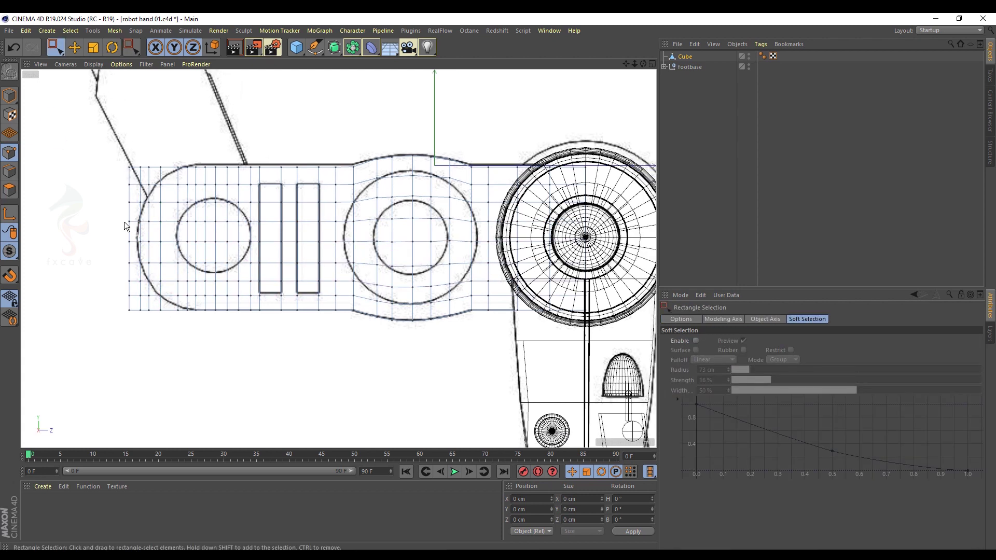
drag(165, 332, 167, 332)
key(Delete)
Close the polygon hole at the arm's open outer end and choose Line Cut for the new cap.
middle_click(110, 139)
middle_click(173, 208)
alt+drag(173, 207, 189, 213)
right_click(121, 136)
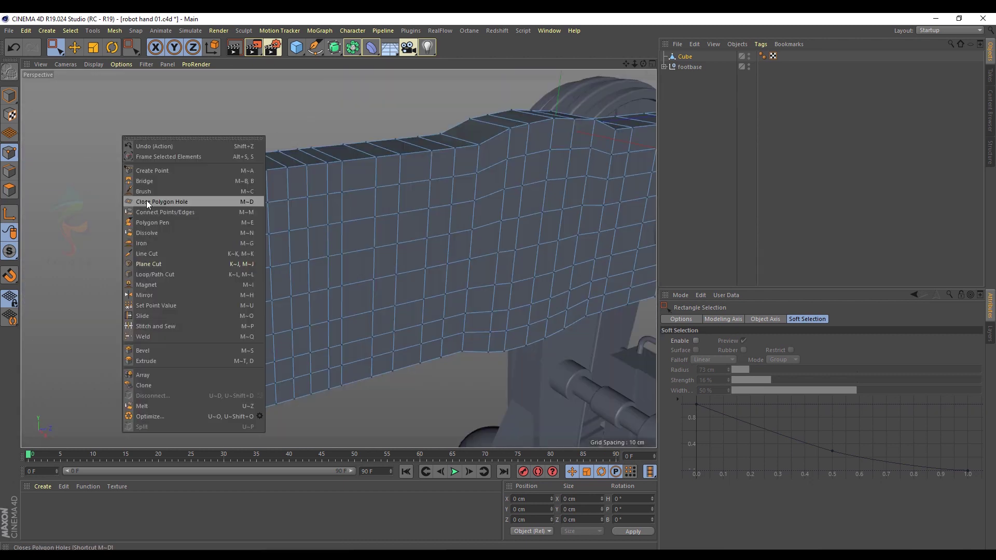
click(178, 202)
alt+drag(206, 136, 159, 161)
right_click(159, 165)
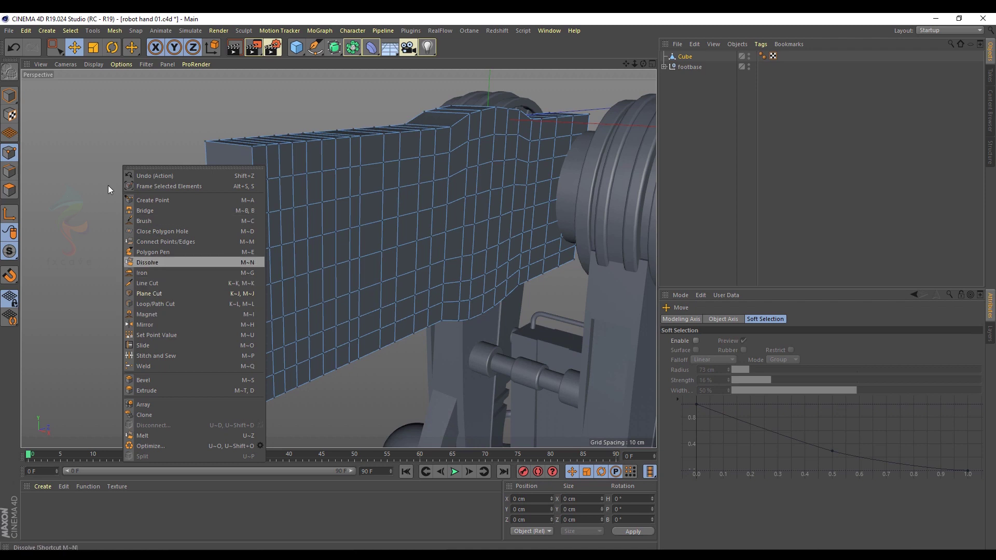
click(155, 283)
Move the upper end points outward onto the blueprint's rounded end, bringing the middle row to about Z -139.2 cm.
middle_click(99, 332)
middle_click(98, 332)
scroll(207, 217, up, 3)
key(0)
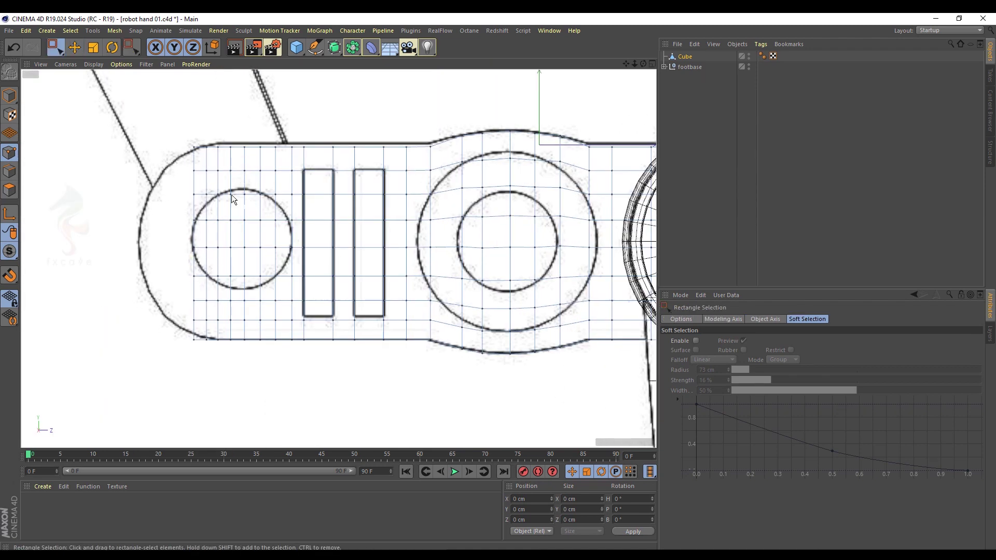
mouse_move(259, 173)
mouse_down()
mouse_move(229, 174)
mouse_move(198, 227)
mouse_move(216, 221)
mouse_move(201, 221)
mouse_up()
drag(260, 255, 200, 262)
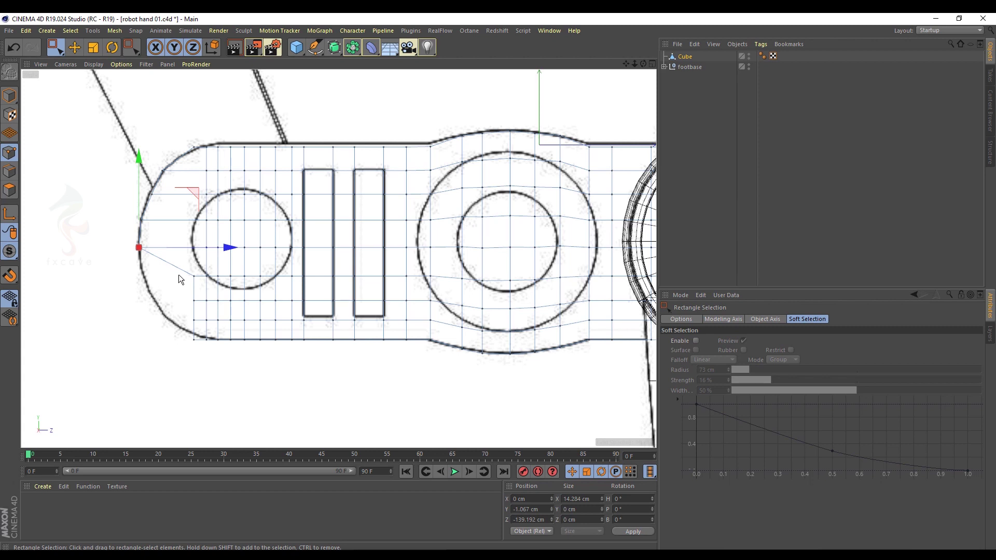
Move the end points below the middle row onto the rounded outline, the lowest inner row to about Z -129.7 cm.
drag(202, 291, 204, 291)
drag(259, 277, 247, 304)
drag(186, 336, 202, 314)
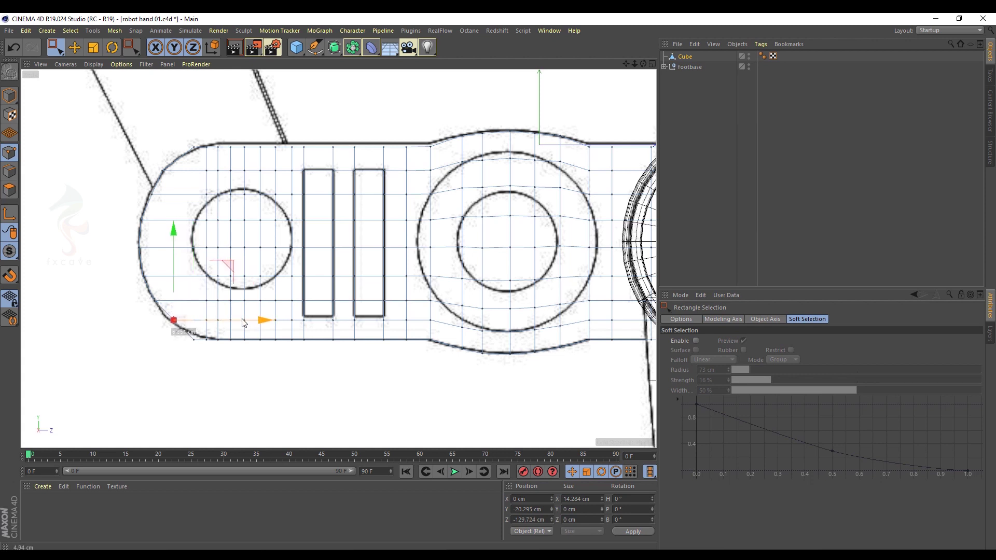
click(187, 358)
Shift the end's corner points vertically onto the rounded outline, to about Y -24 and -25.1 cm below and 24.9 cm above.
scroll(186, 350, up, 3)
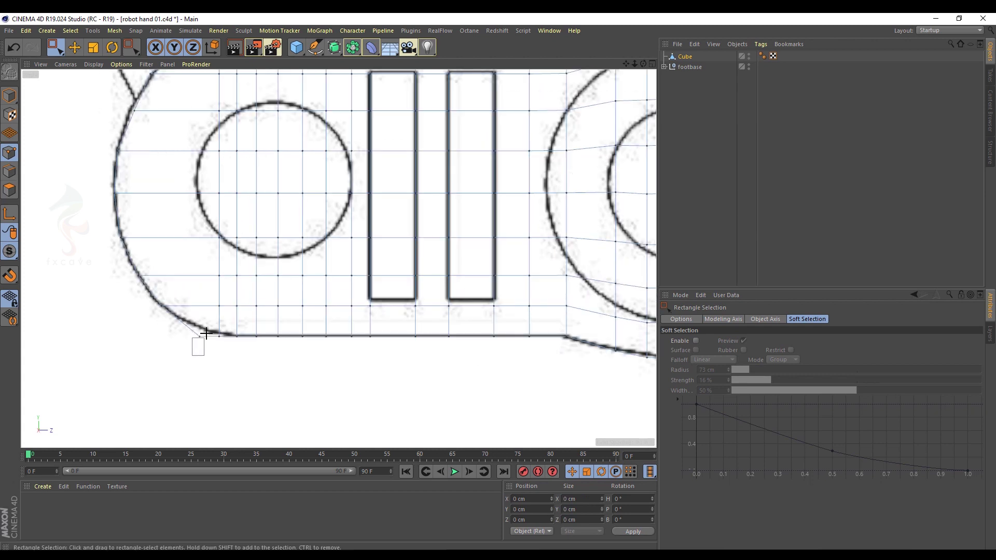
drag(201, 288, 202, 276)
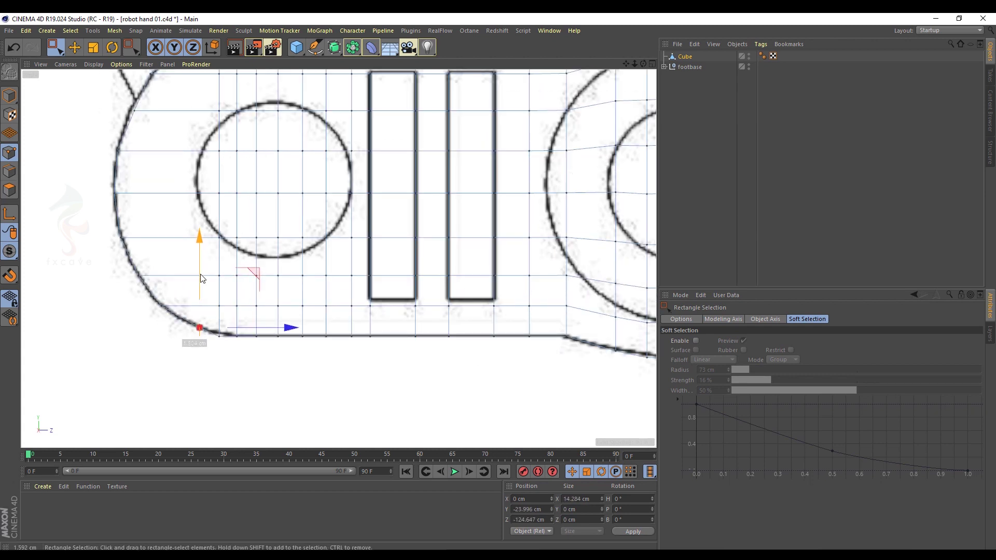
key(ctrl+z)
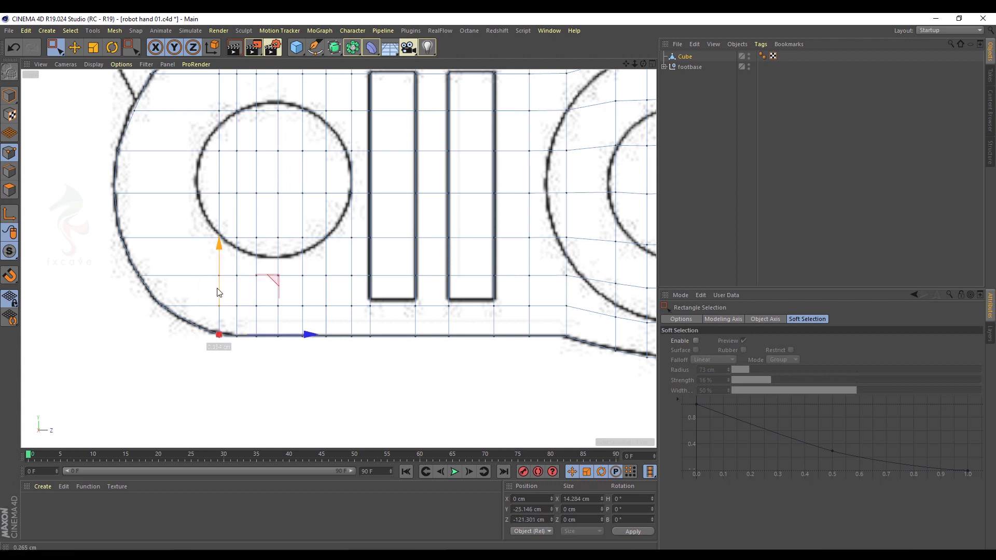
scroll(218, 292, down, 3)
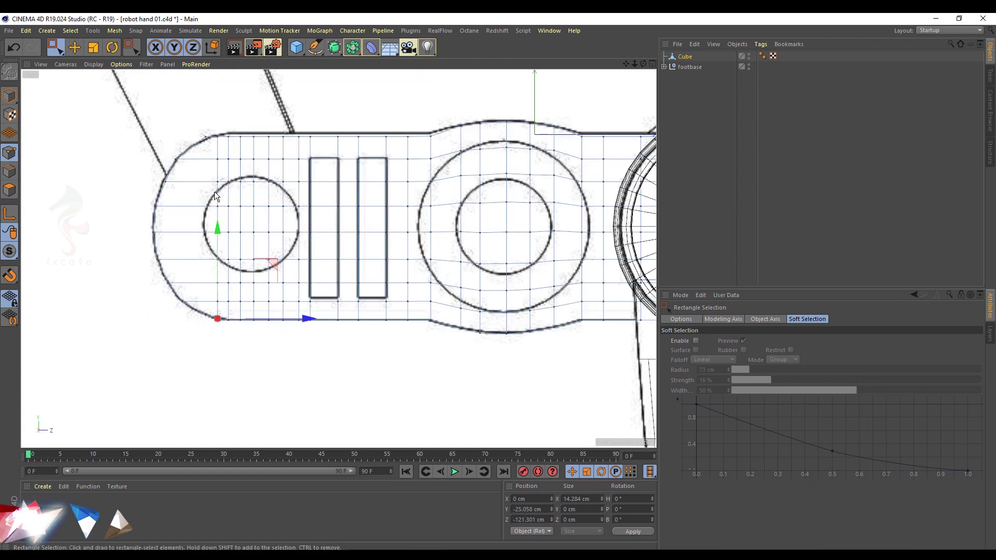
click(207, 140)
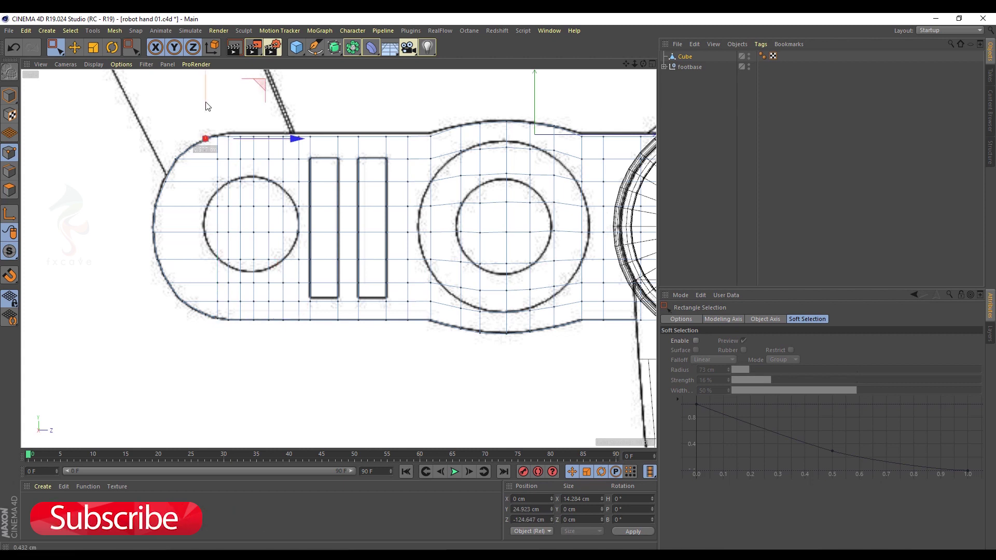
Place the second-row outer point pair on the upper rounded outline at about Y 19.3 cm, Z -132.6 cm.
middle_click(90, 157)
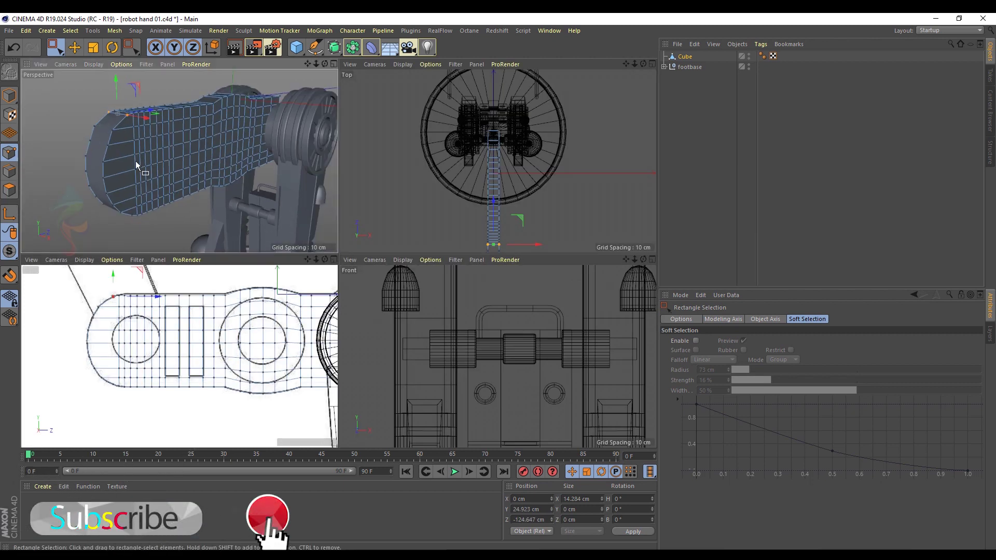
middle_click(145, 163)
alt+drag(145, 163, 212, 198)
middle_click(212, 198)
middle_click(165, 415)
alt+middle_drag(161, 196, 166, 225)
scroll(184, 188, up, 3)
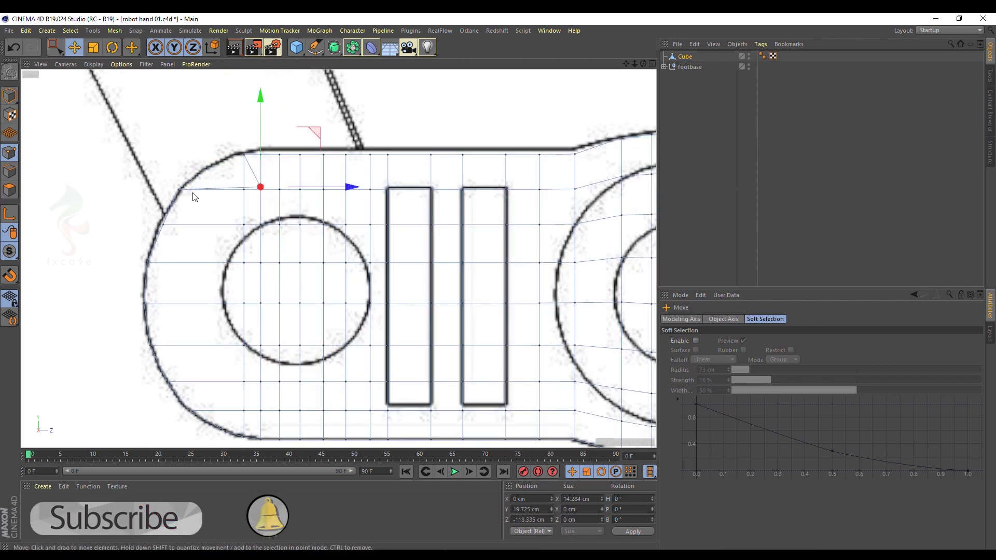
scroll(183, 185, up, 3)
drag(167, 180, 189, 203)
drag(140, 235, 200, 248)
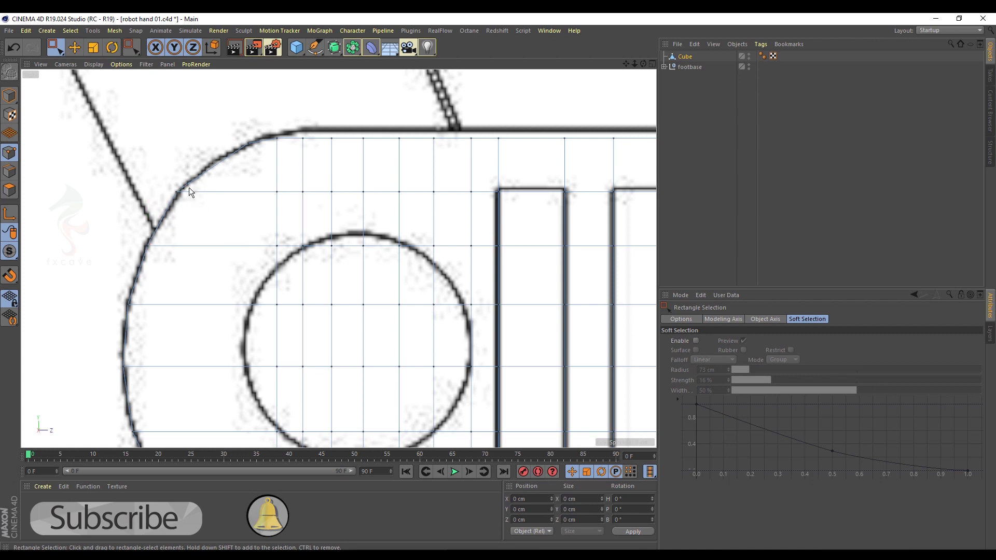
drag(222, 194, 226, 197)
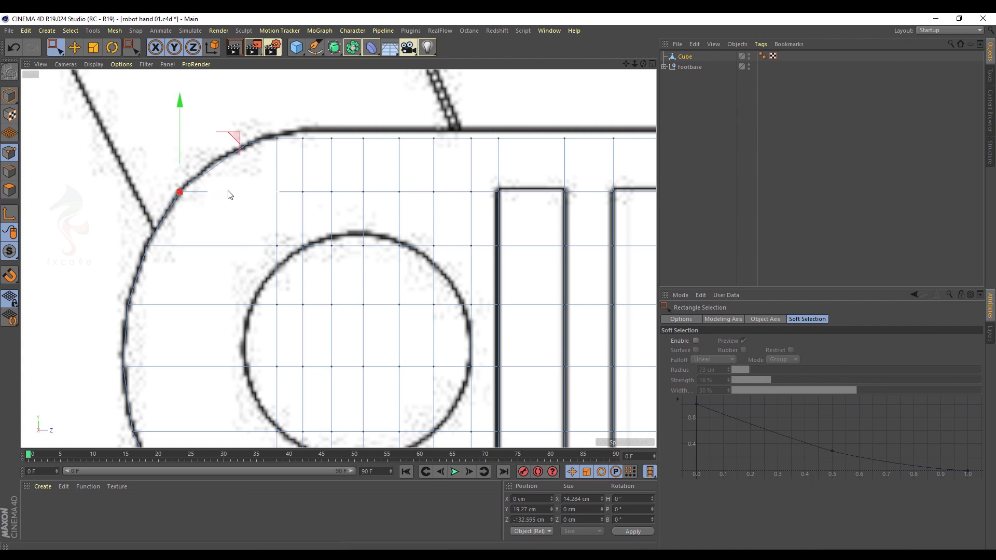
Try to shift the second-row outer point pair along Z in the perspective view.
scroll(230, 195, down, 4)
middle_click(174, 190)
middle_click(114, 112)
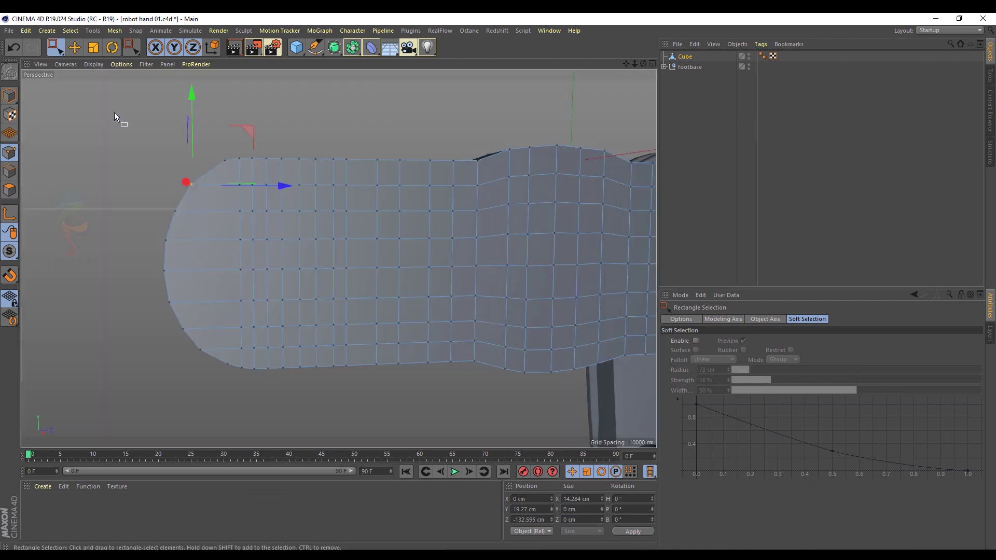
mouse_move(298, 260)
alt+mouse_down()
mouse_move(266, 254)
mouse_move(290, 248)
alt+mouse_up()
drag(282, 191, 285, 191)
key(ctrl+z)
alt+middle_drag(309, 226, 228, 211)
scroll(226, 211, down, 3)
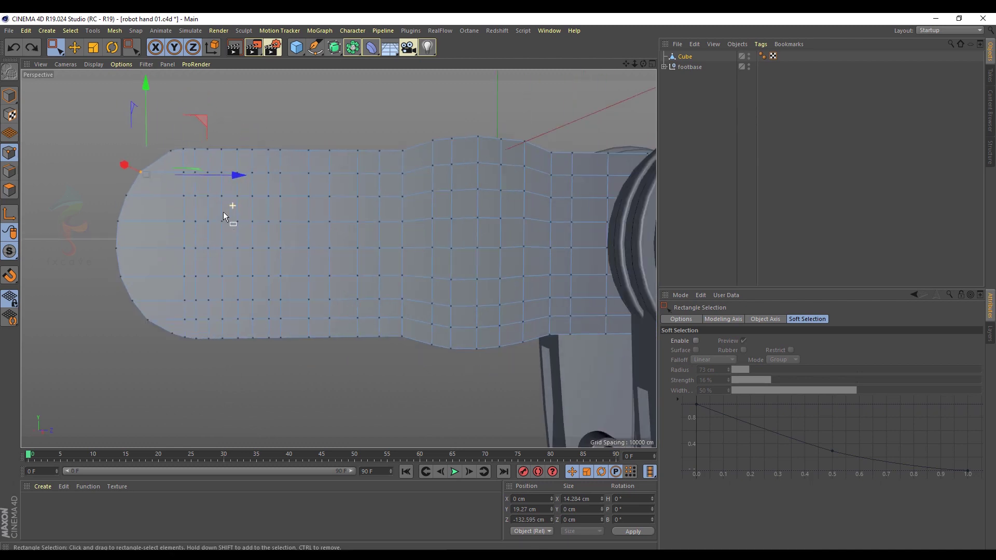
Try to shift inner-column points in the third to fifth rows along Z toward the rounded end in the side view.
middle_click(251, 228)
middle_click(216, 384)
drag(206, 185, 220, 174)
key(space)
key(ctrl+z)
key(space)
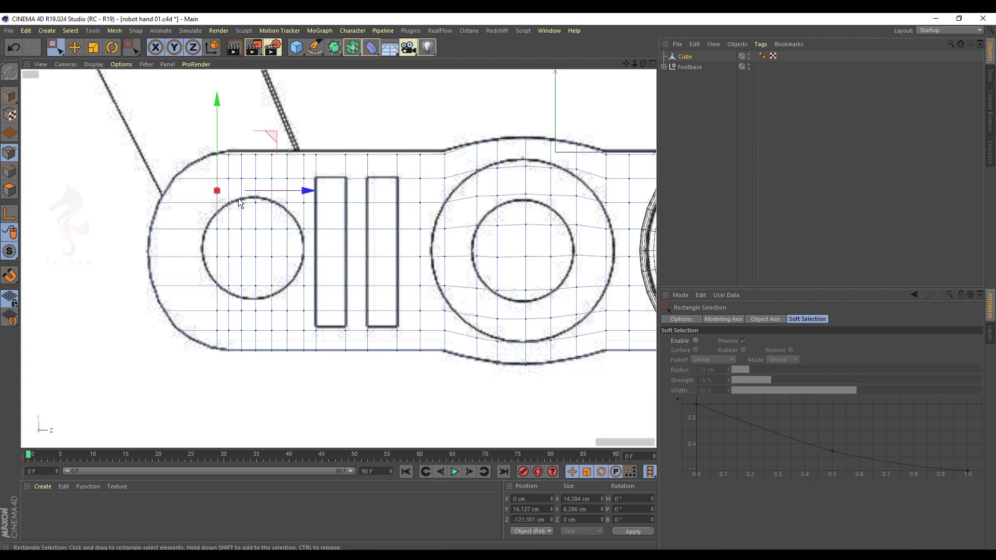
scroll(238, 199, up, 3)
drag(285, 189, 259, 189)
drag(164, 195, 219, 206)
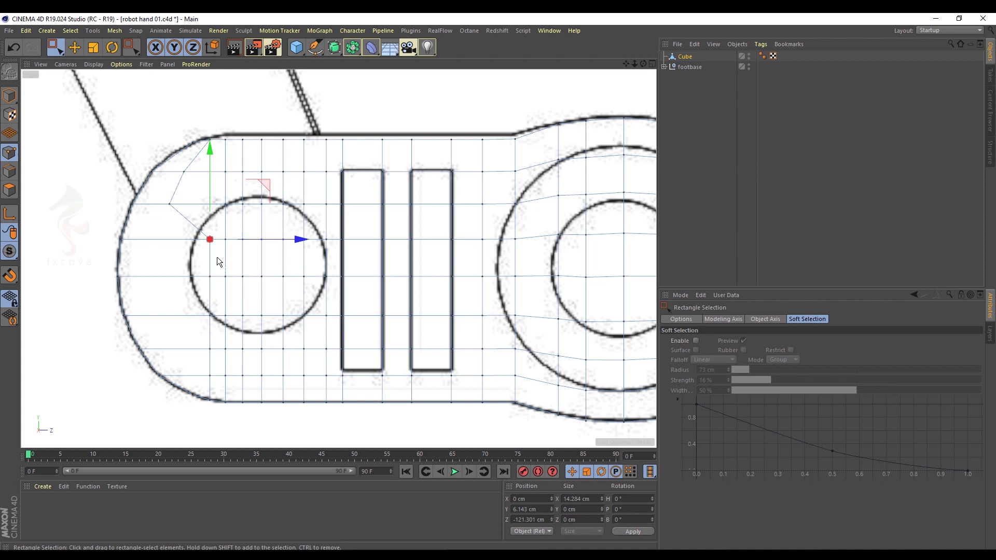
drag(269, 240, 242, 240)
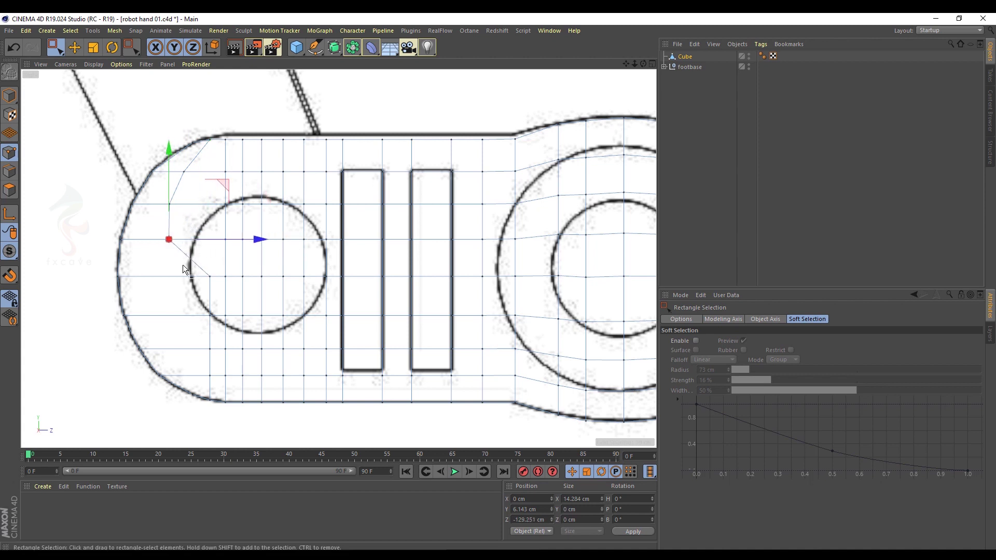
Undo the inner-column point shifts beside the rounded end.
key(ctrl+z)
key(ctrl+z)
key(ctrl+z)
key(ctrl+z)
key(ctrl+z)
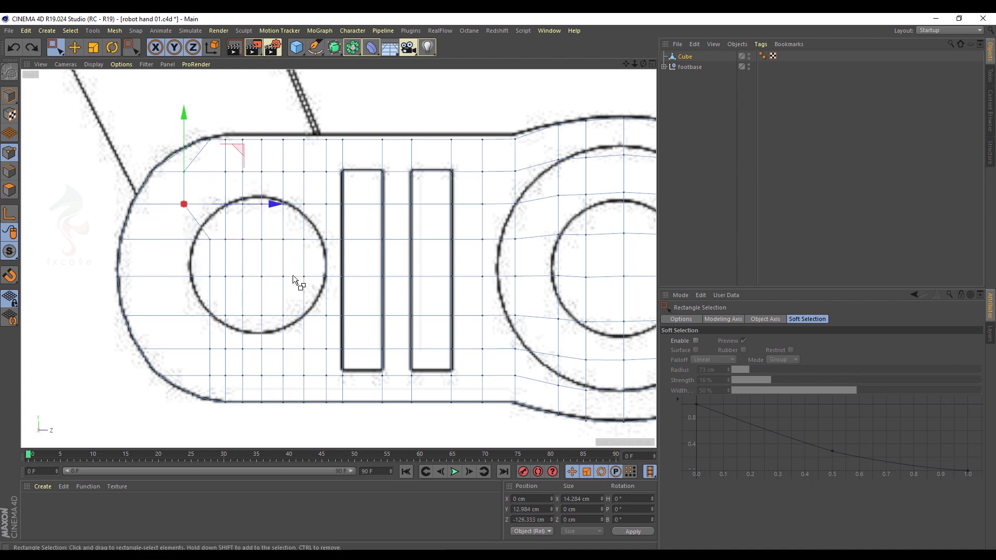
key(ctrl+z)
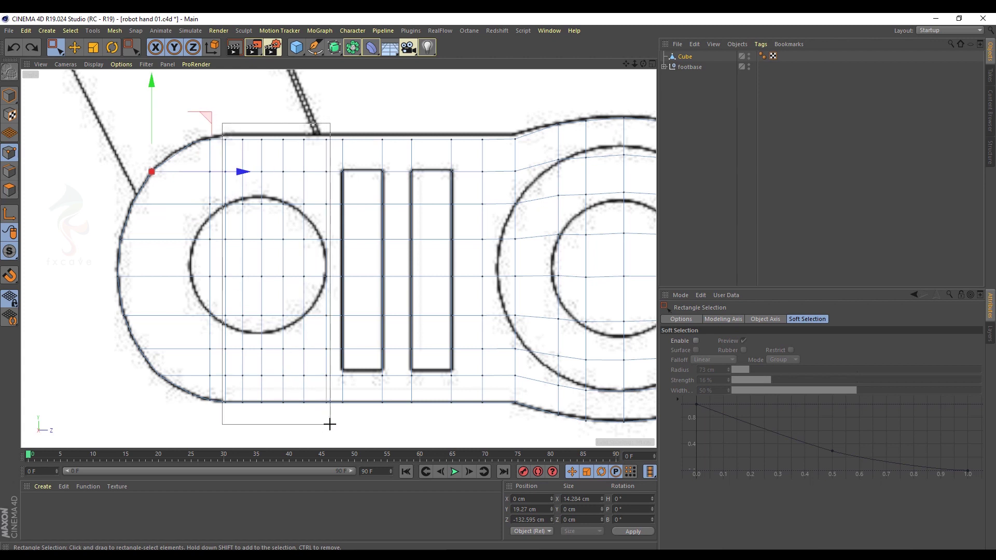
Delete the closely spaced point columns beside the rounded end and close the open ends of both remaining mesh parts.
drag(330, 424, 330, 425)
key(Delete)
middle_click(303, 343)
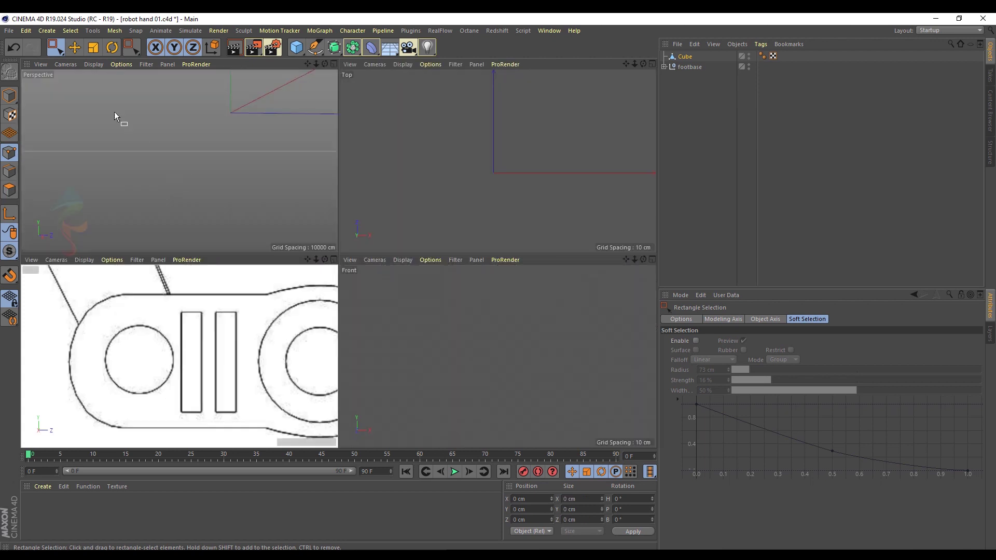
middle_click(114, 111)
key(ctrl+z)
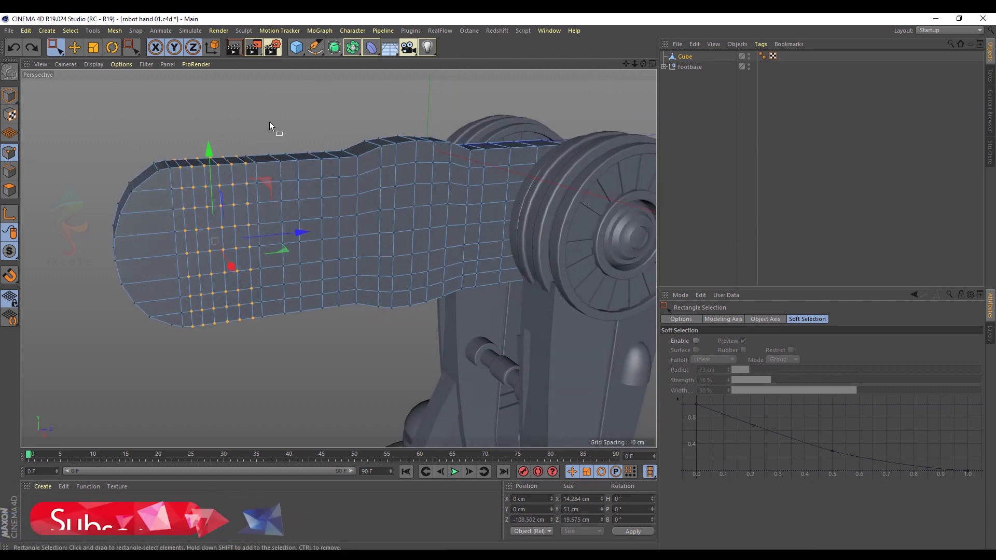
right_click(269, 125)
click(284, 213)
alt+drag(145, 208, 88, 77)
Bridge the two facing cap polygons to reconnect the rounded end with the rest of the arm.
click(74, 47)
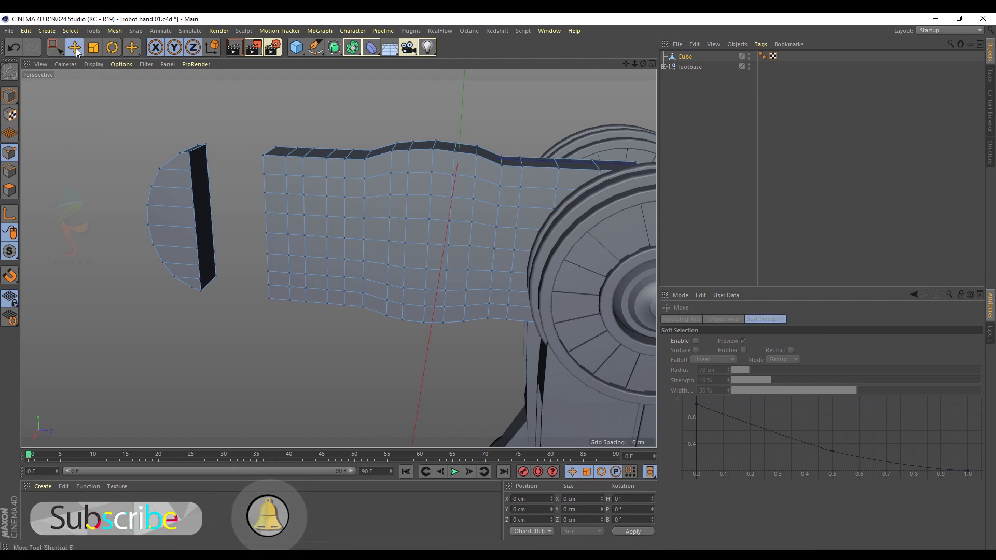
click(10, 190)
double_click(375, 223)
alt+drag(237, 236, 320, 249)
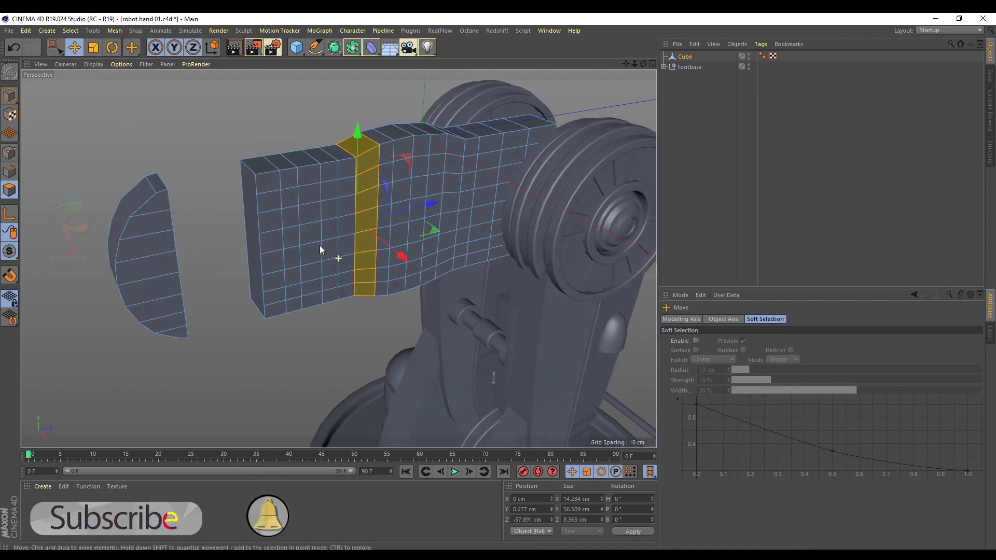
click(244, 230)
shift+click(192, 224)
alt+drag(243, 230, 286, 245)
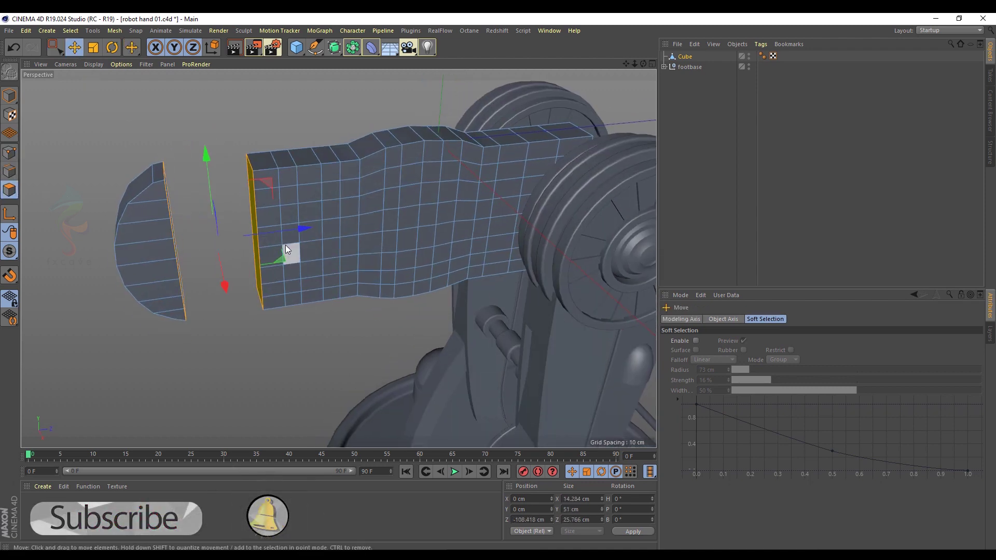
alt+drag(231, 103, 276, 107)
right_click(276, 107)
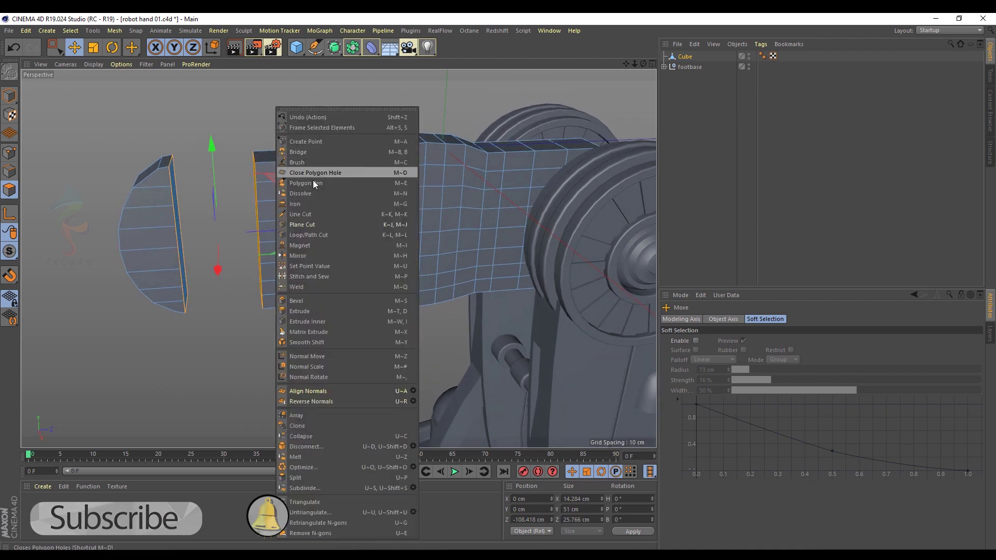
click(308, 152)
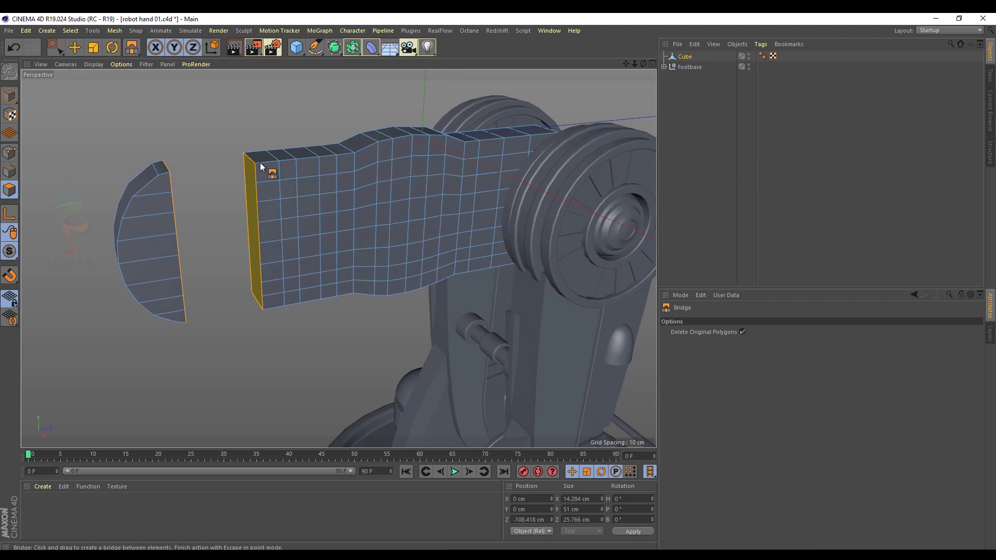
drag(262, 169, 179, 171)
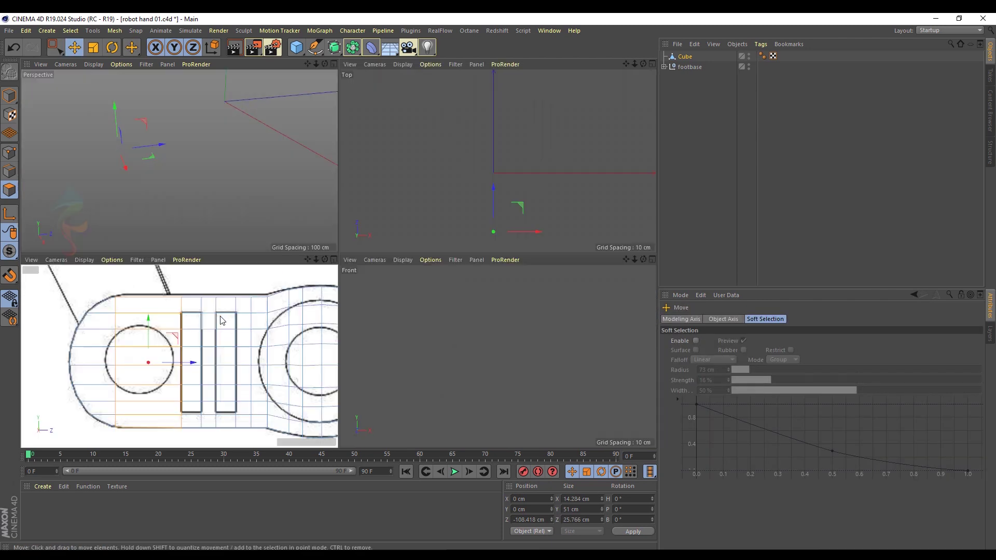
Shift the first point column beyond the bridged section along Z toward the rounded end in the side view.
middle_click(222, 320)
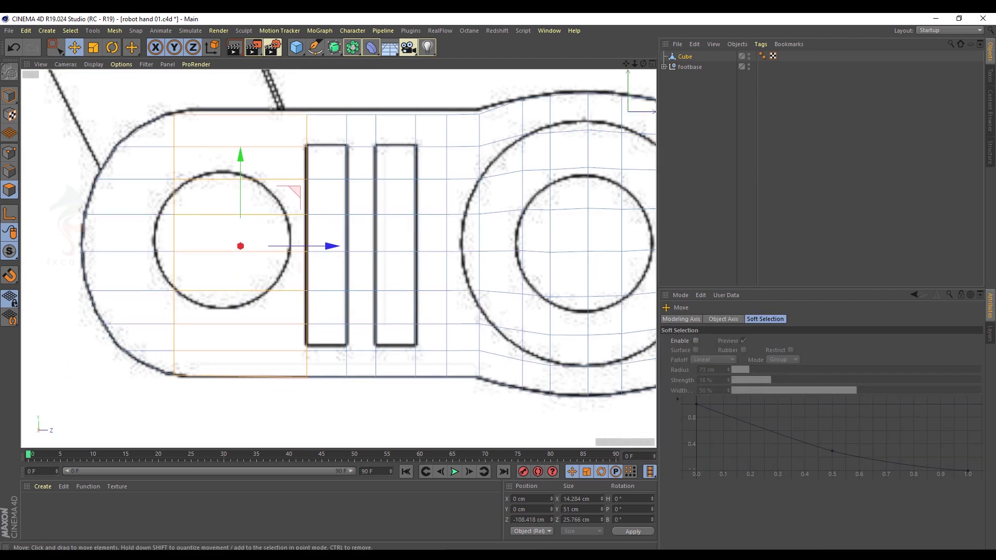
click(9, 153)
key(0)
scroll(214, 185, down, 3)
drag(256, 101, 290, 337)
drag(367, 227, 326, 228)
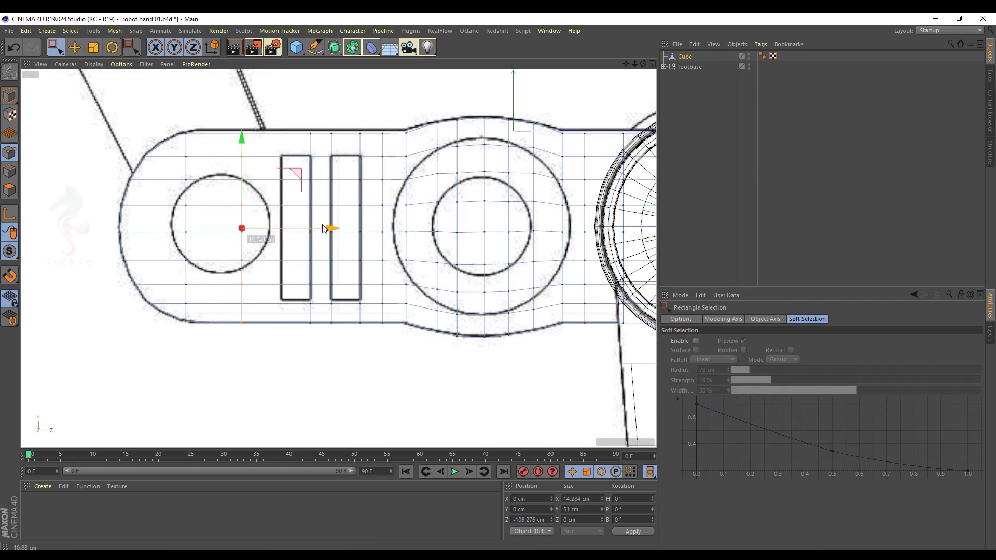
alt+middle_drag(337, 235, 364, 244)
drag(363, 239, 358, 238)
Shift the next point column along Z to the near edge of the first blueprint slot, at about Z -98 cm.
alt+middle_drag(340, 250, 317, 251)
scroll(317, 251, up, 1)
alt+middle_drag(277, 204, 224, 197)
drag(328, 120, 349, 378)
drag(433, 259, 397, 260)
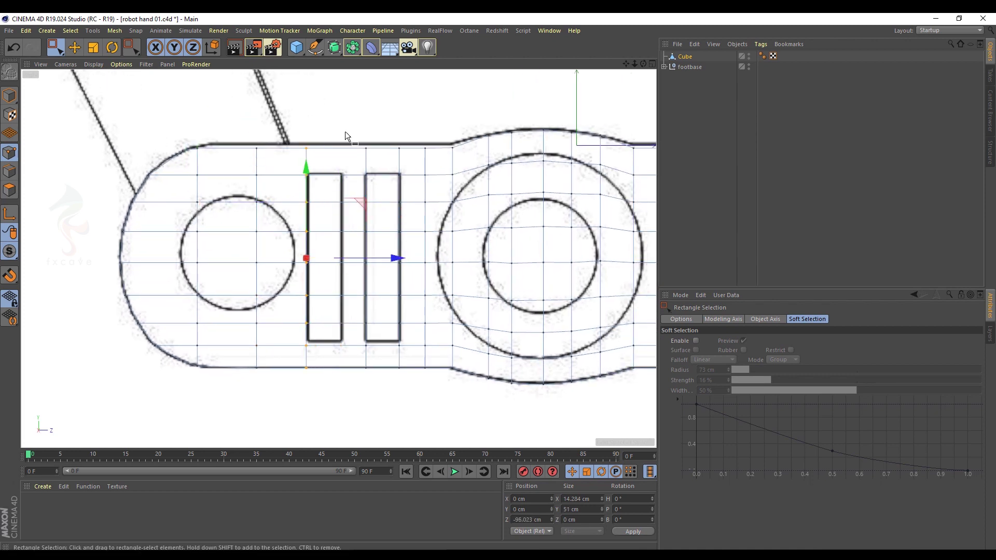
Add Loop/Path Cuts between the widely spaced columns near the rounded end to even out the grid.
right_click(348, 203)
click(351, 203)
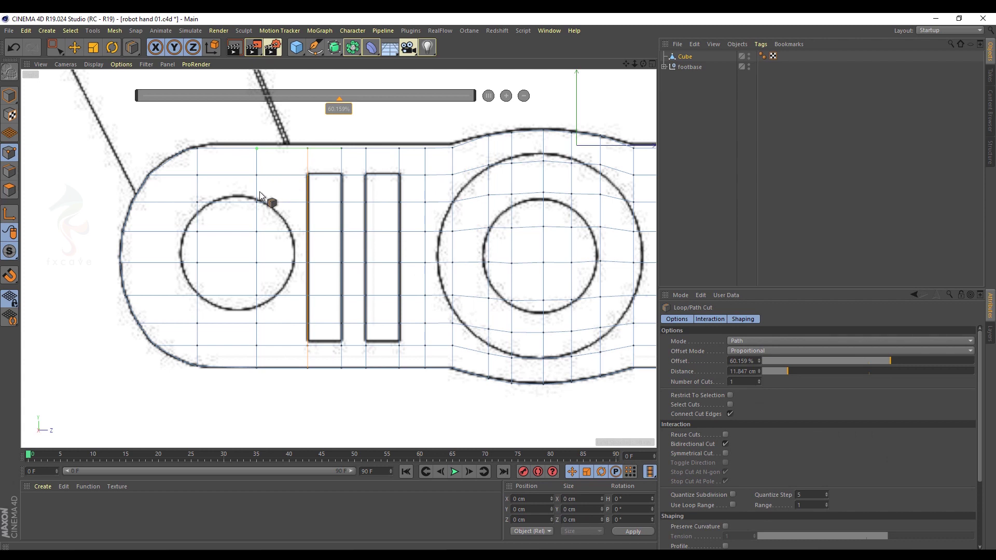
middle_click(149, 192)
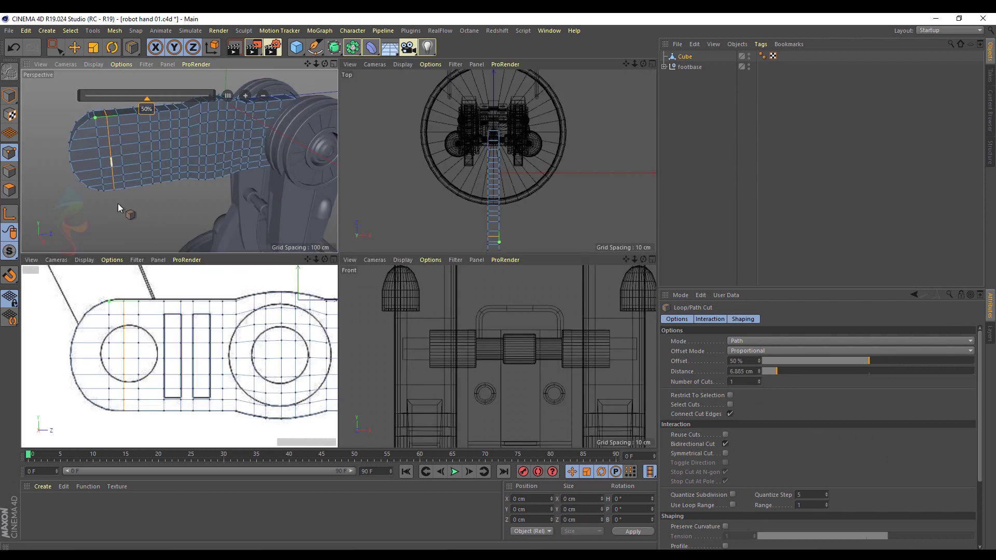
middle_click(117, 203)
alt+drag(139, 149, 136, 175)
mouse_move(163, 226)
alt+mouse_down()
mouse_move(329, 167)
mouse_move(347, 179)
mouse_move(254, 207)
mouse_move(203, 201)
mouse_move(222, 204)
mouse_move(162, 214)
alt+mouse_up()
key(e)
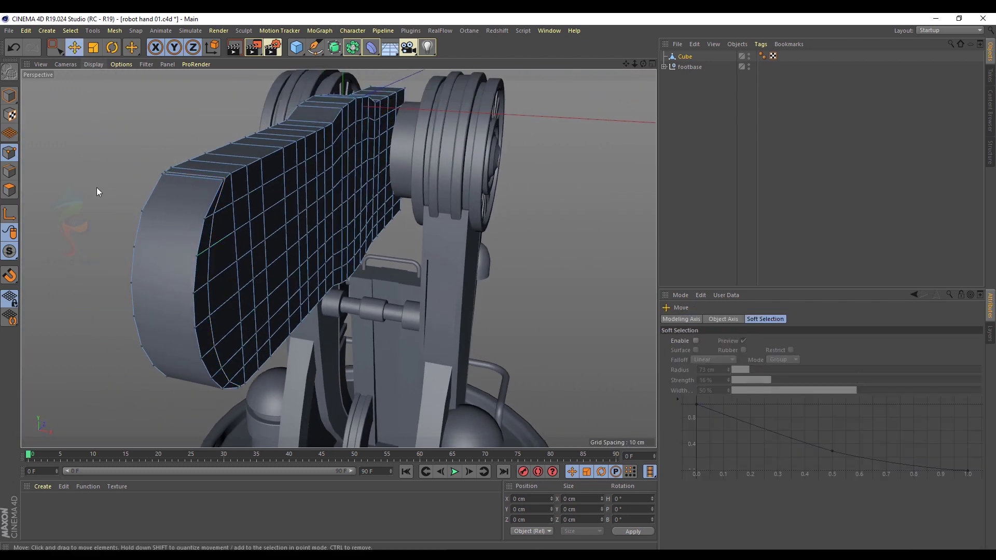
Line-cut an edge across the upper part of the rounded end's rim between opposite outline points.
right_click(97, 182)
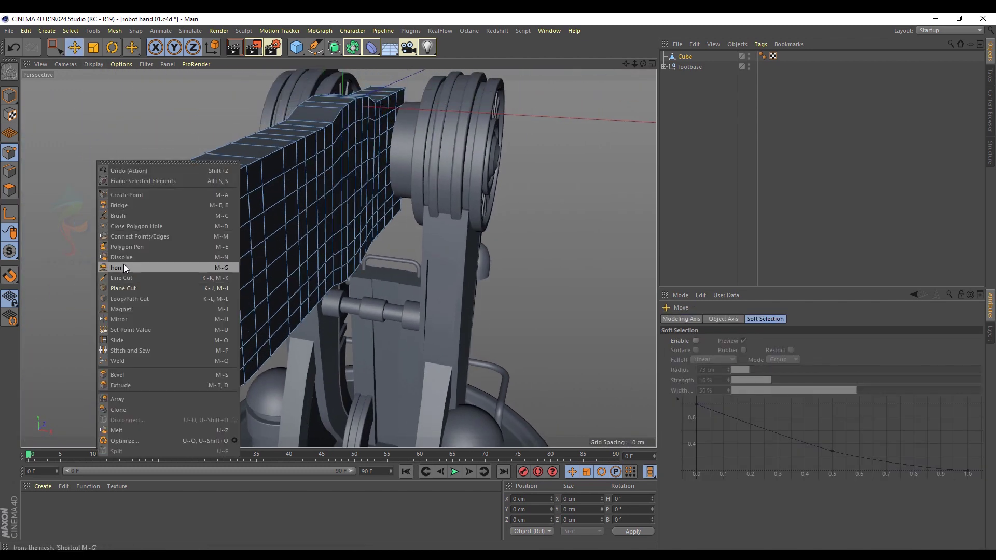
click(123, 278)
alt+drag(125, 275, 207, 214)
click(209, 223)
click(141, 211)
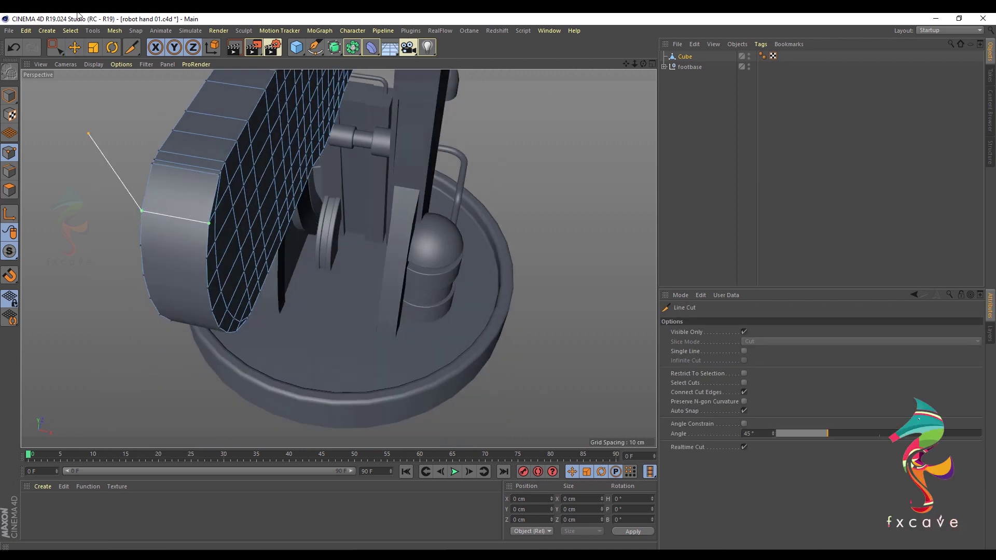
click(75, 48)
Enable Single Line for Line Cut and cut edges across the rim between the next two opposite point pairs.
right_click(562, 148)
click(581, 258)
click(747, 352)
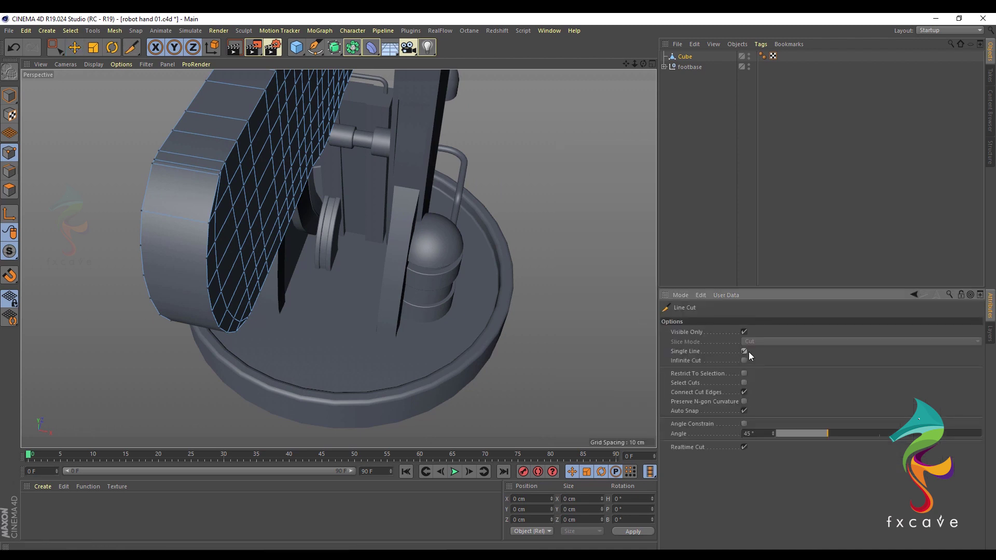
click(142, 245)
click(202, 255)
alt+drag(202, 296, 204, 262)
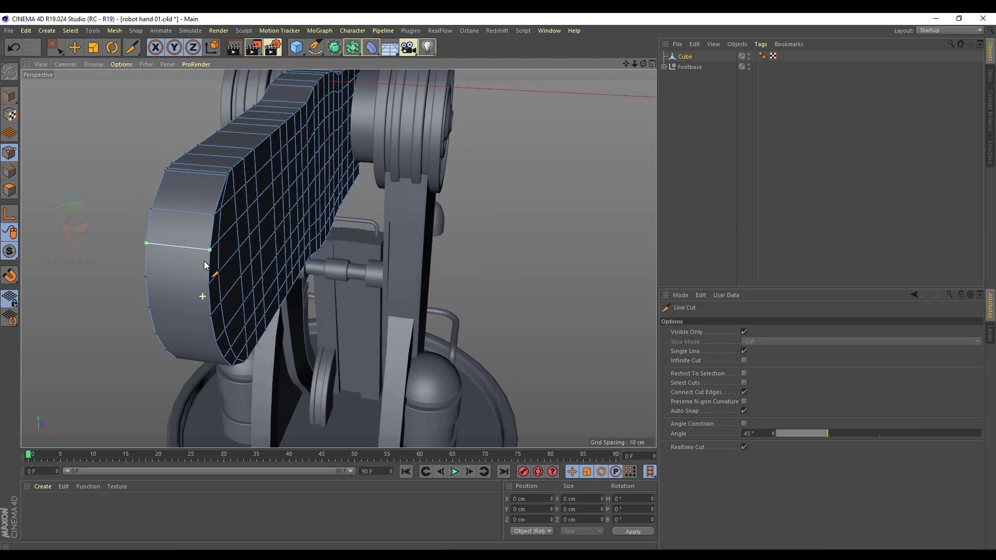
click(208, 284)
click(145, 277)
Line-cut the remaining edges across the lower part of the rounded end's rim between opposite points.
alt+drag(207, 338, 225, 296)
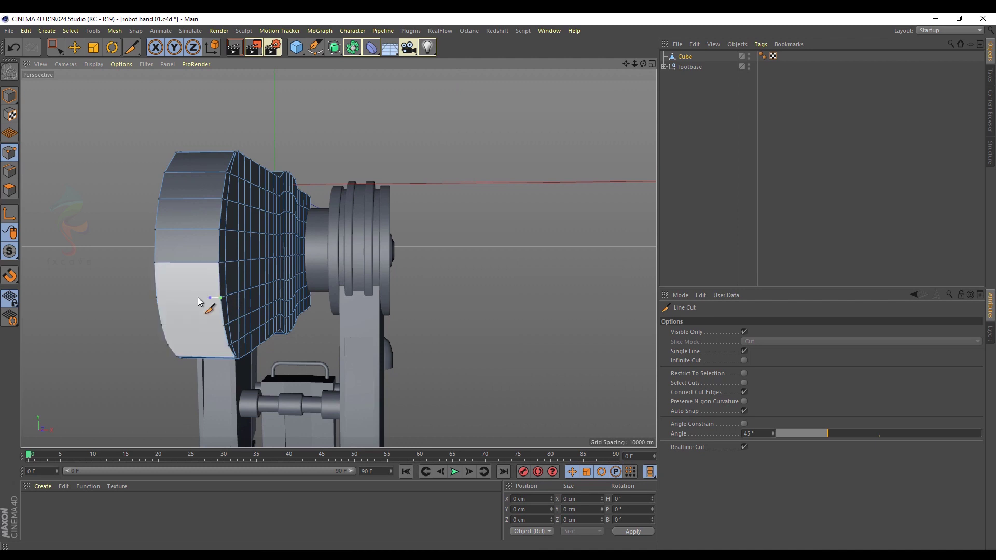
alt+drag(160, 298, 163, 325)
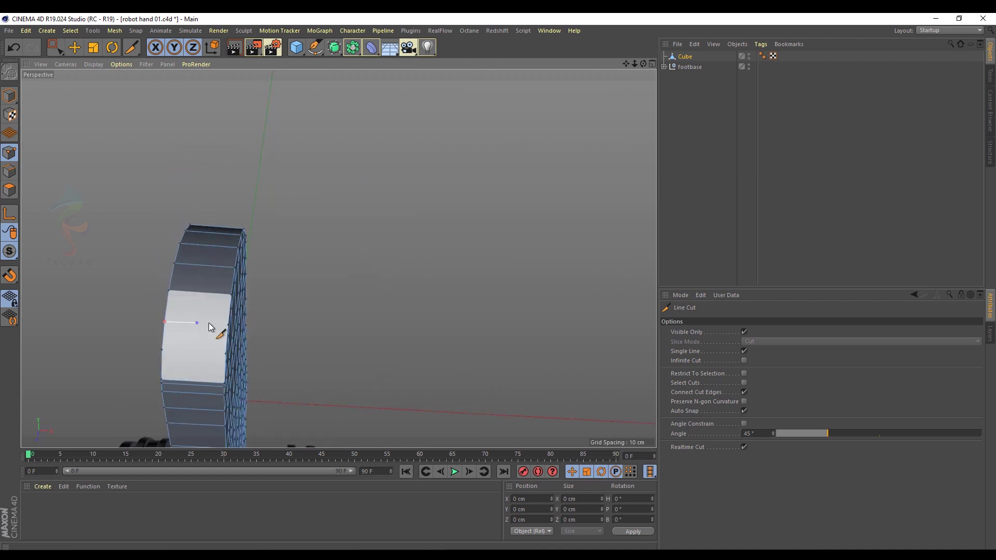
alt+drag(230, 328, 222, 351)
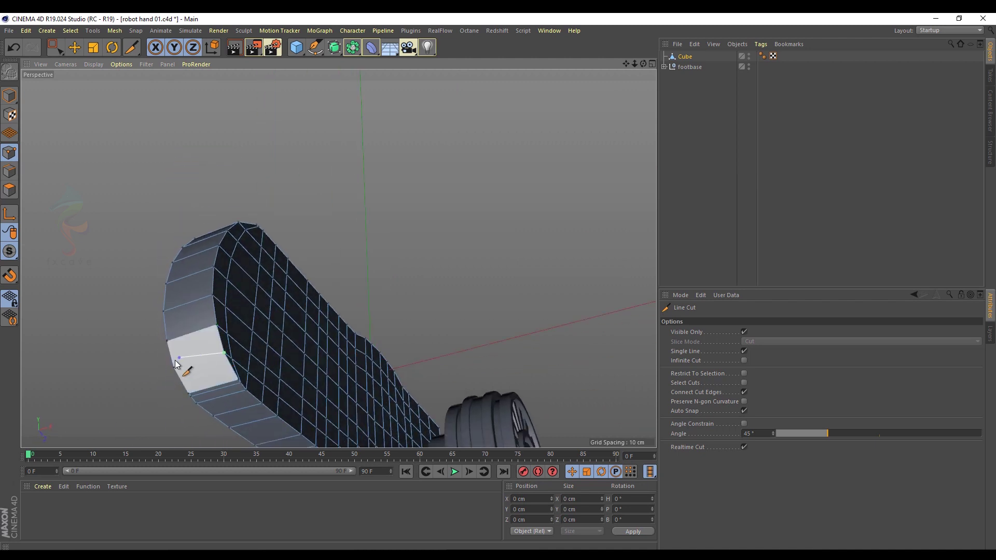
alt+drag(173, 370, 109, 78)
click(78, 46)
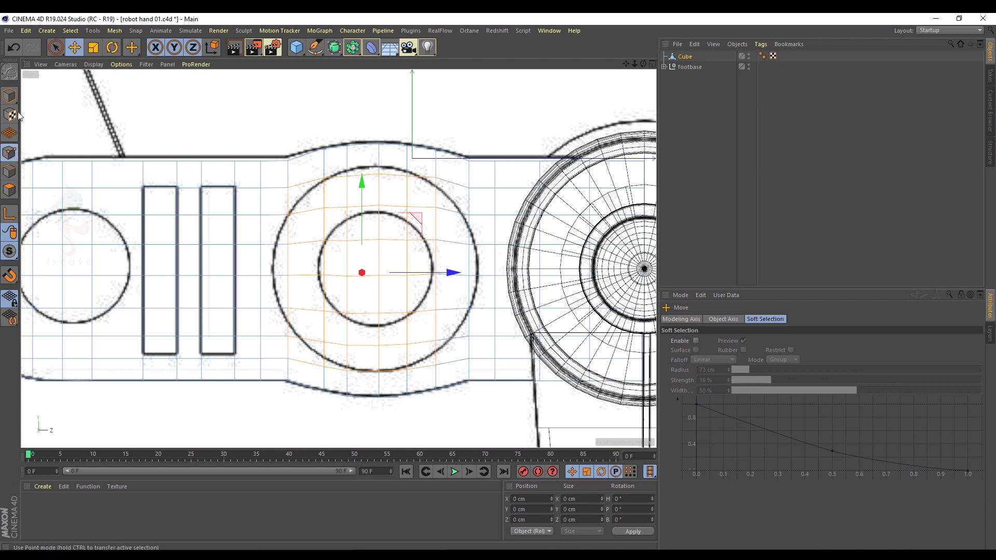
Start the Brush tool on the arm's points and set its mode to Smooth.
click(10, 152)
click(56, 48)
drag(56, 50, 93, 82)
middle_click(167, 102)
middle_click(167, 103)
alt+middle_drag(376, 245, 354, 252)
mouse_move(397, 134)
alt+mouse_down()
mouse_move(415, 148)
mouse_move(404, 127)
alt+mouse_up()
key(m)
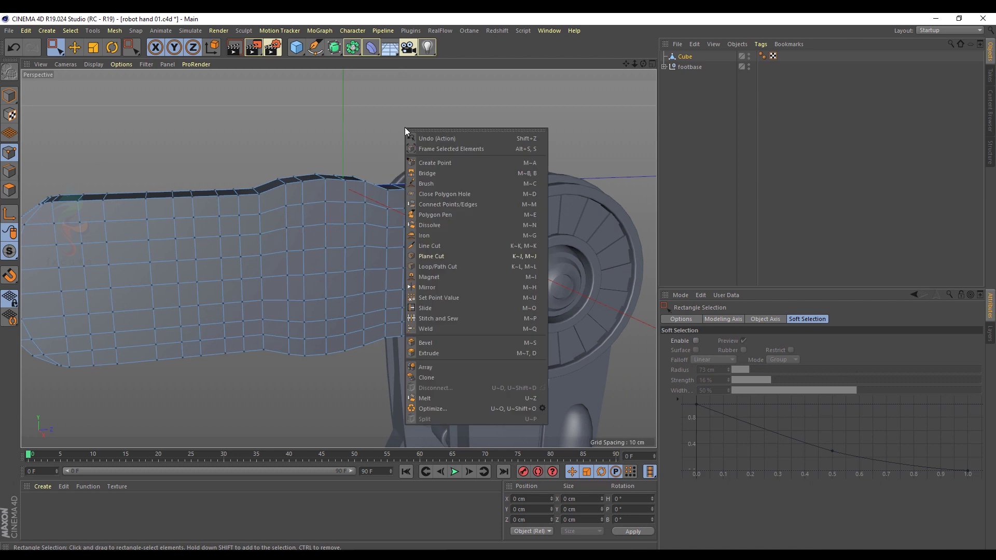
click(424, 182)
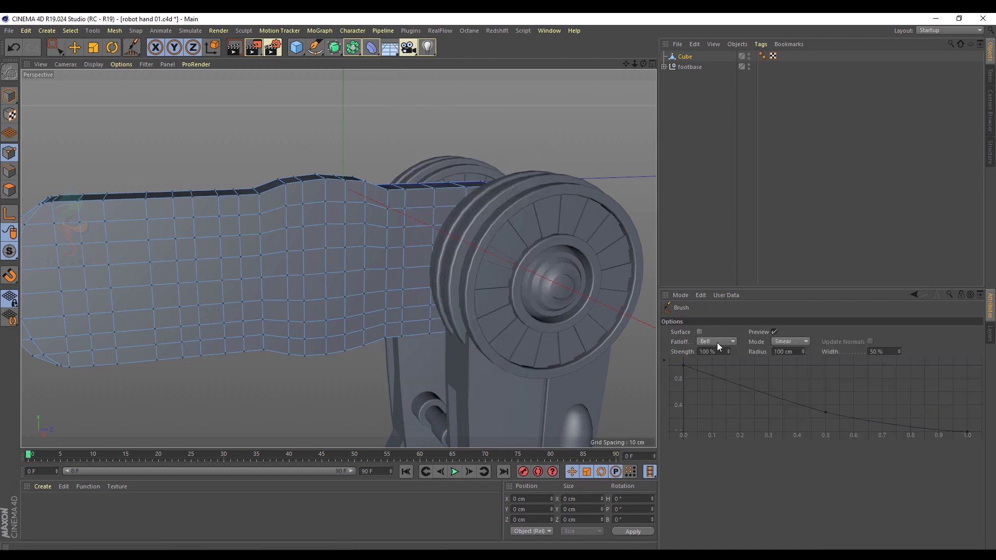
click(806, 342)
click(791, 434)
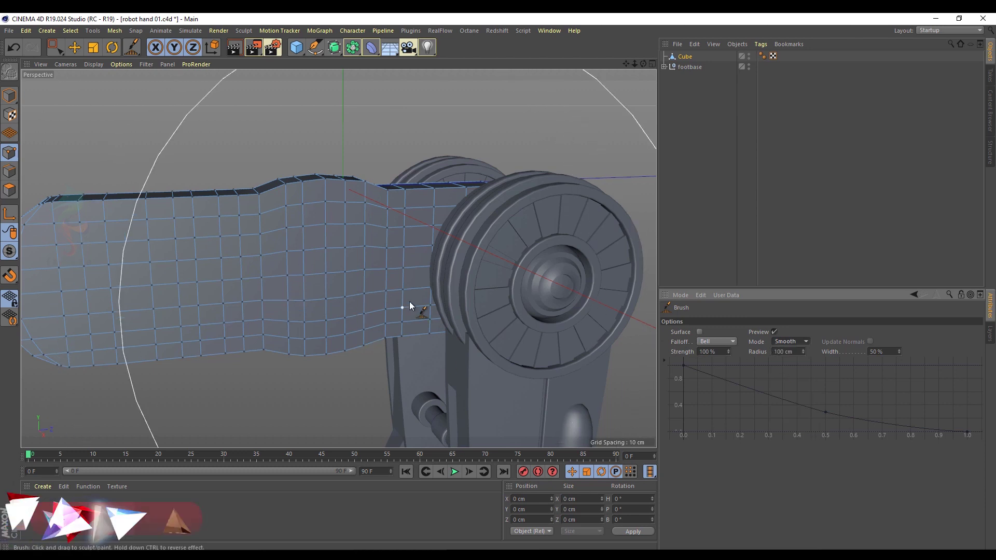
Set the smoothing brush's radius to 20 cm.
middle_drag(410, 302, 408, 303)
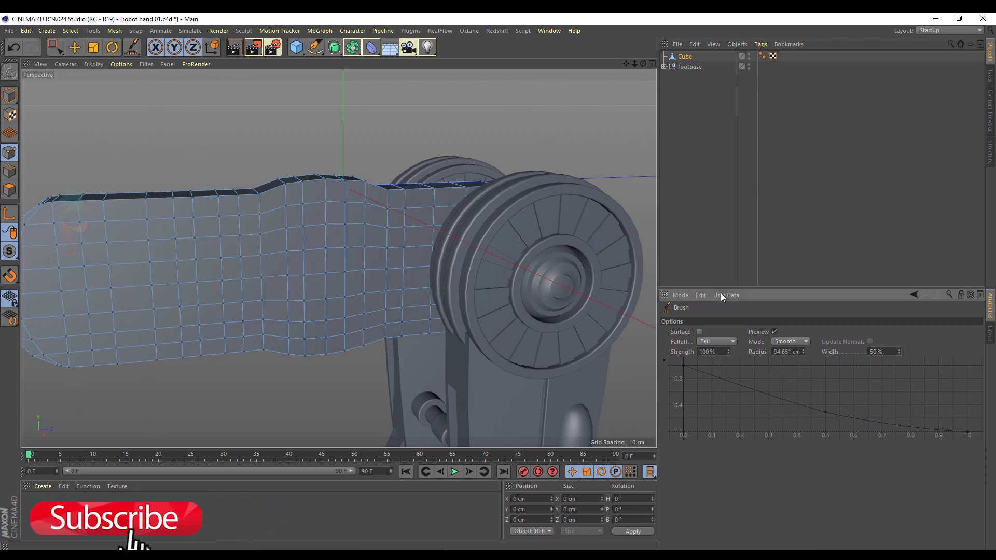
double_click(789, 351)
text(10)
key(Return)
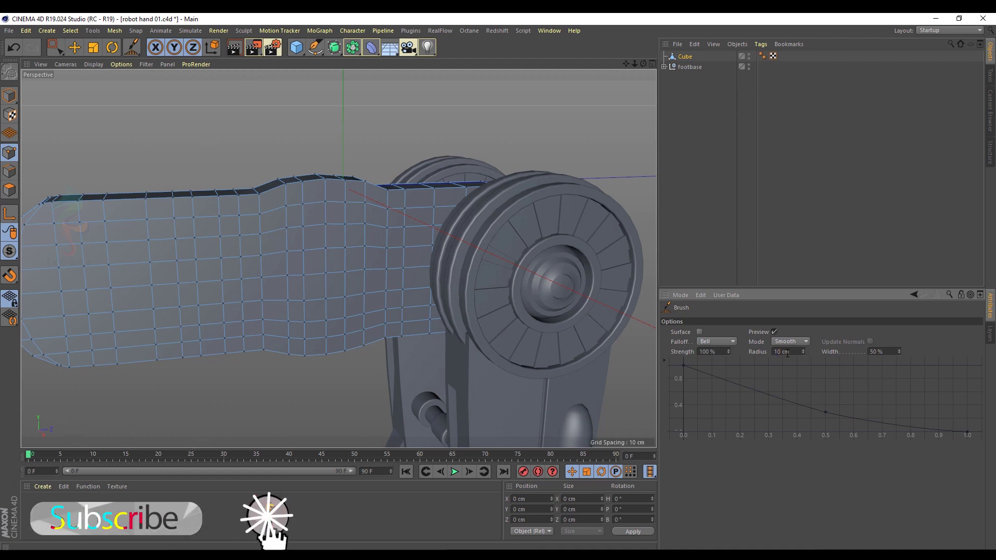
text(20)
key(Return)
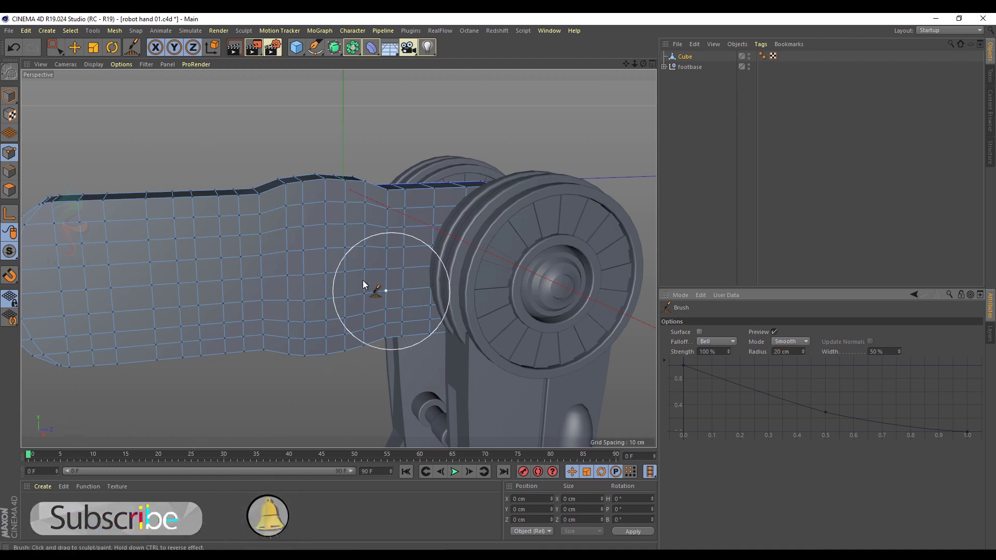
Try to smooth the grid points around the arm's bulge with the brush.
mouse_move(310, 261)
mouse_down()
mouse_move(328, 257)
mouse_move(313, 275)
mouse_move(251, 269)
mouse_move(393, 267)
mouse_move(268, 266)
mouse_move(259, 275)
mouse_move(284, 285)
mouse_move(334, 249)
mouse_move(354, 272)
mouse_move(316, 283)
mouse_move(339, 257)
mouse_up()
key(ctrl+z)
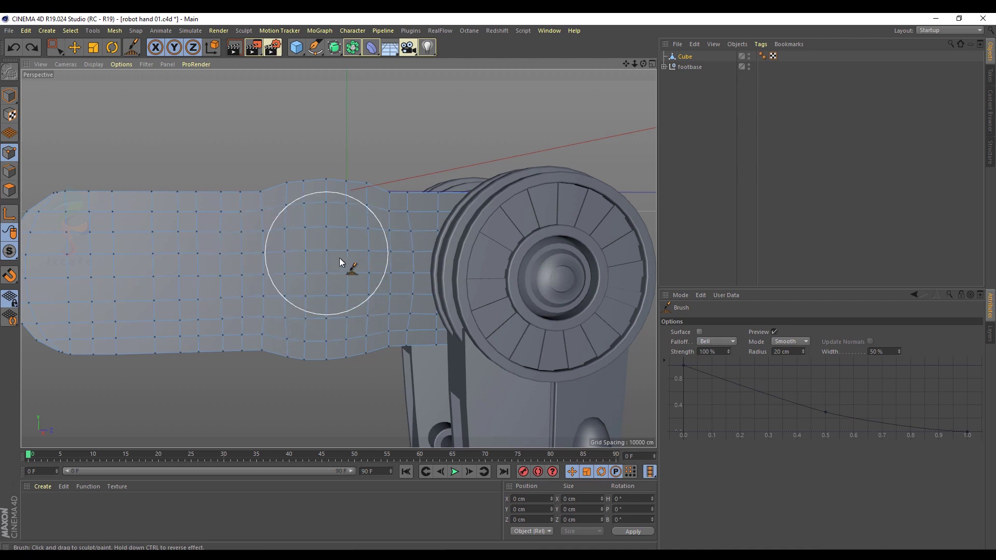
mouse_move(405, 285)
alt+mouse_down()
mouse_move(419, 272)
mouse_move(394, 271)
alt+mouse_up()
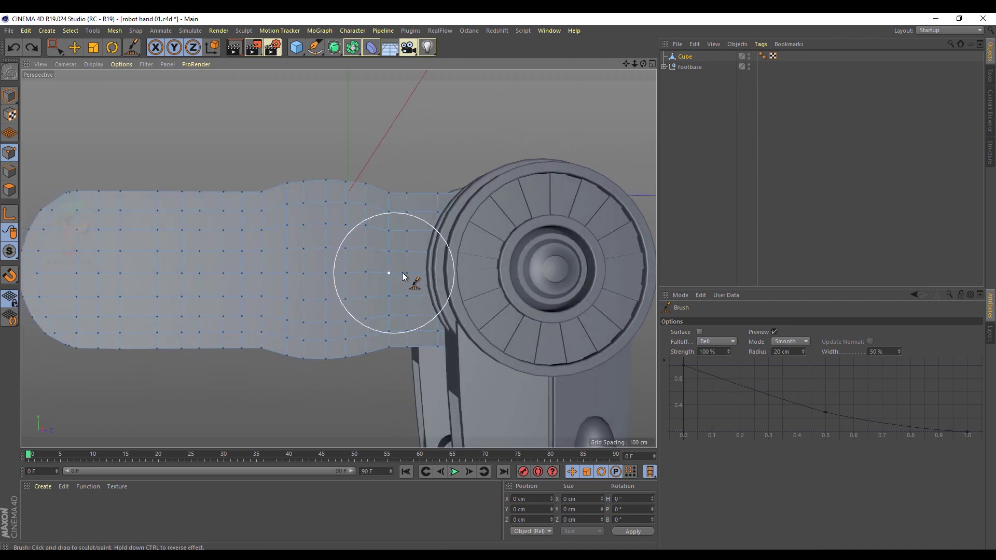
In the side view, rectangle-select the middle row of points across the arm's bulge and scale it outward along the arm's length.
click(55, 47)
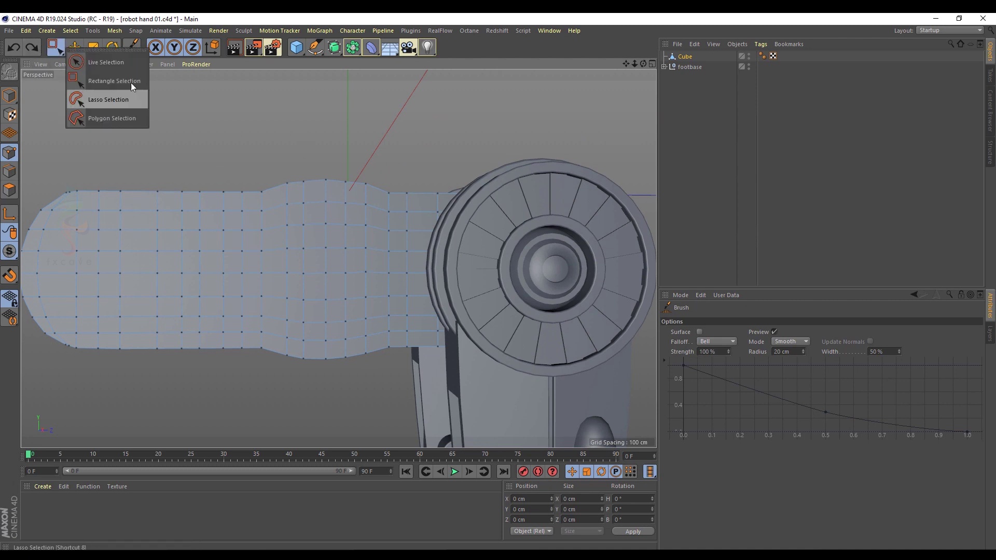
click(120, 64)
middle_click(284, 167)
middle_click(280, 316)
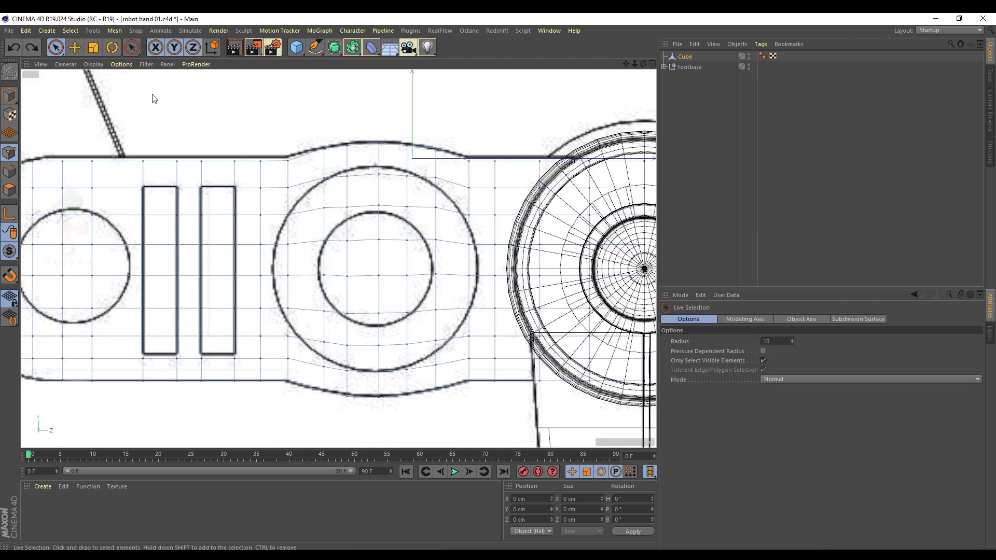
click(56, 46)
click(83, 83)
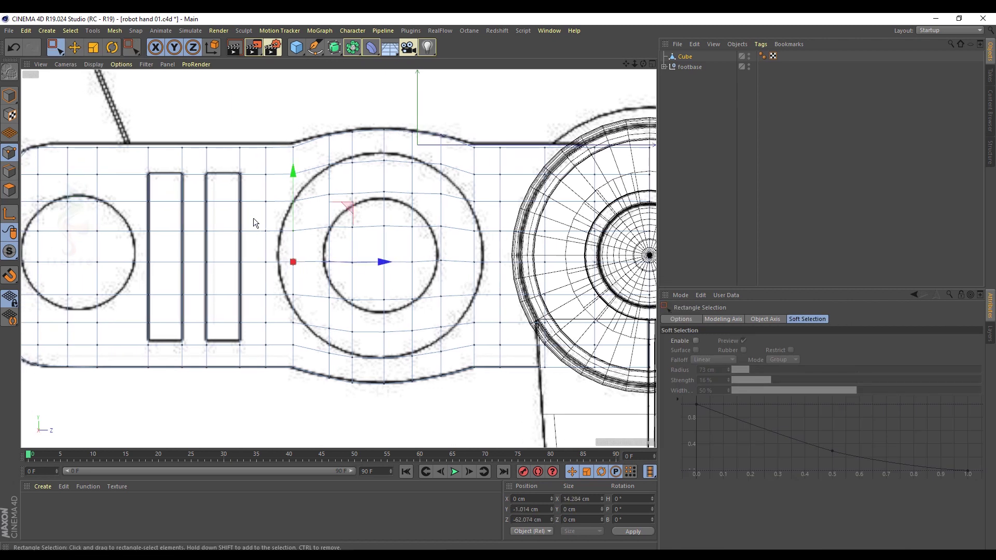
alt+middle_drag(271, 237, 288, 238)
drag(271, 252, 321, 272)
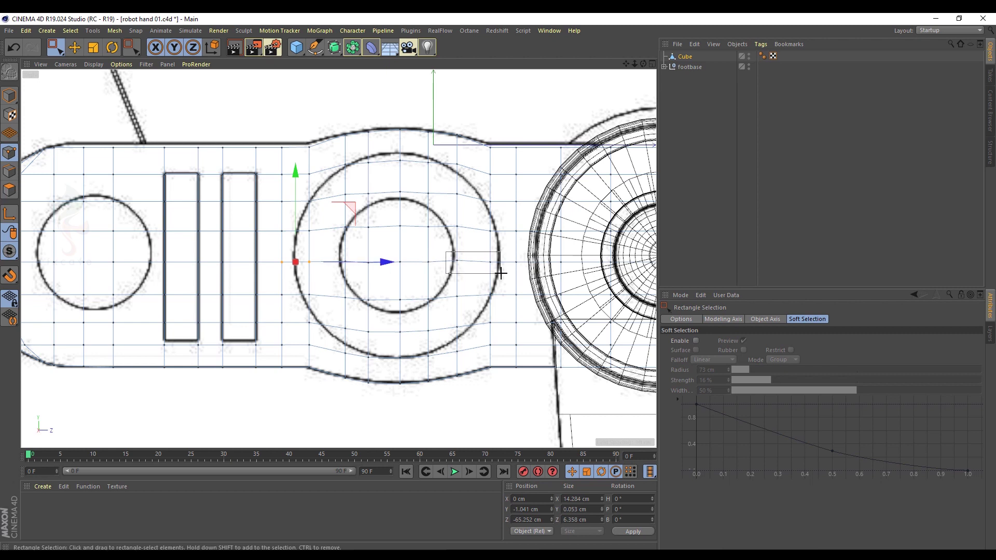
drag(501, 270, 501, 270)
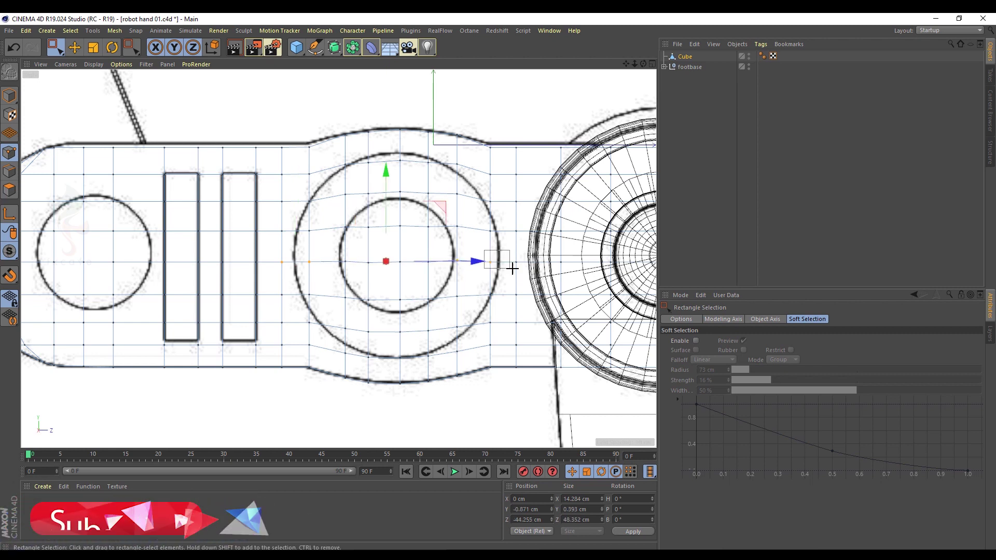
drag(276, 251, 522, 267)
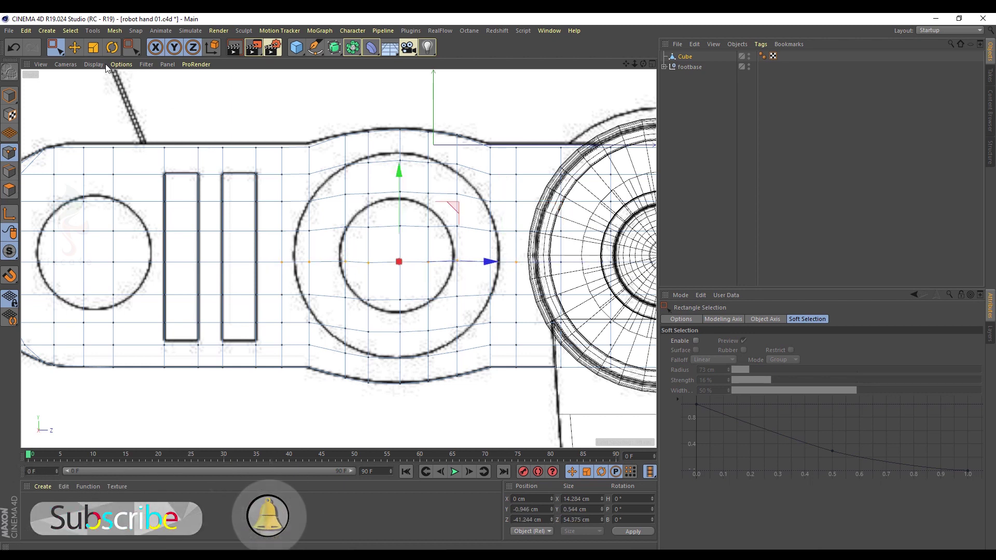
key(t)
drag(488, 267, 494, 265)
drag(494, 264, 503, 264)
Scale the bulge's point rows above the middle row outward along the arm so the columns curve with the blueprint's large circle.
key(0)
drag(270, 220, 497, 224)
key(t)
key(0)
drag(268, 195, 502, 199)
key(t)
key(0)
drag(271, 167, 496, 184)
key(space)
key(ctrl+z)
Scale the bulge's two point rows below the middle row outward along the arm to match the curve above.
drag(273, 291, 500, 301)
key(space)
key(space)
key(space)
drag(271, 315, 493, 327)
key(space)
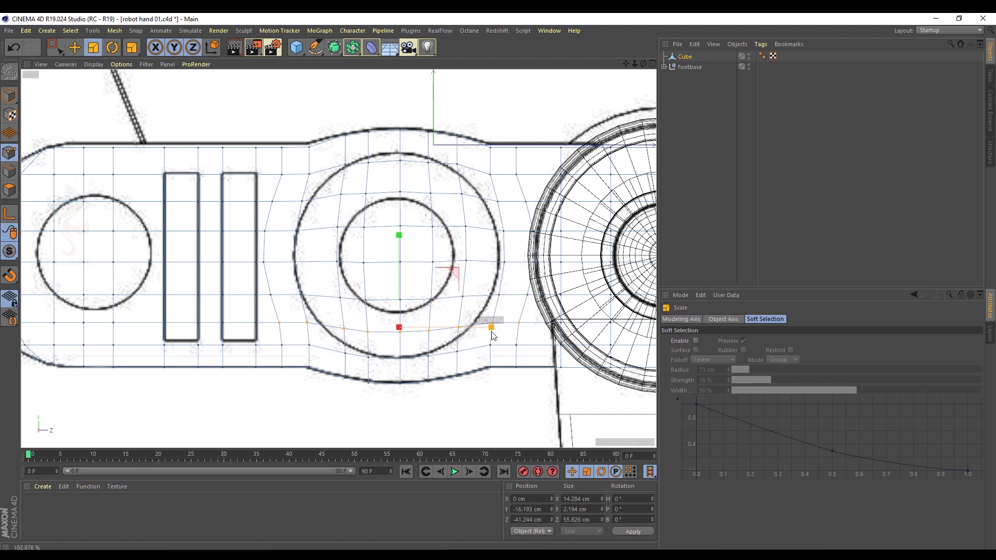
key(e)
click(282, 345)
click(309, 366)
In the perspective view, select the front-face polygons of the arm's bulge, including the row along its upper edge.
middle_click(362, 273)
middle_click(237, 193)
alt+drag(309, 222, 329, 257)
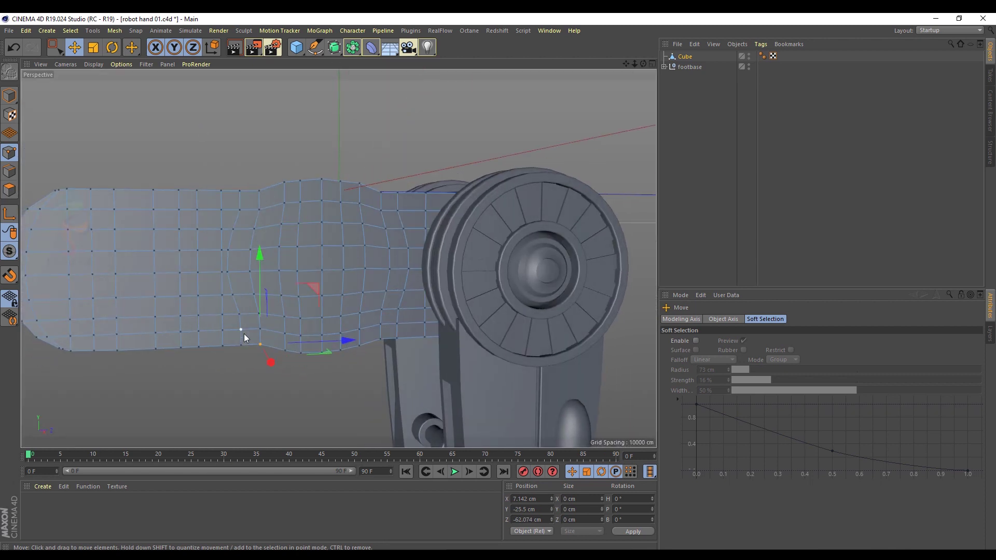
scroll(263, 339, up, 4)
alt+drag(152, 216, 170, 213)
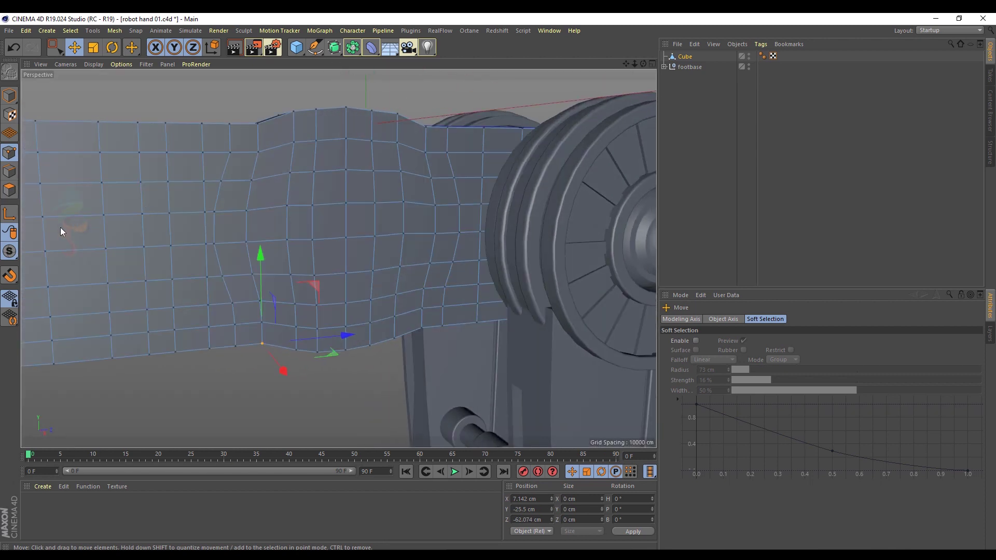
click(9, 190)
shift+drag(405, 164, 424, 219)
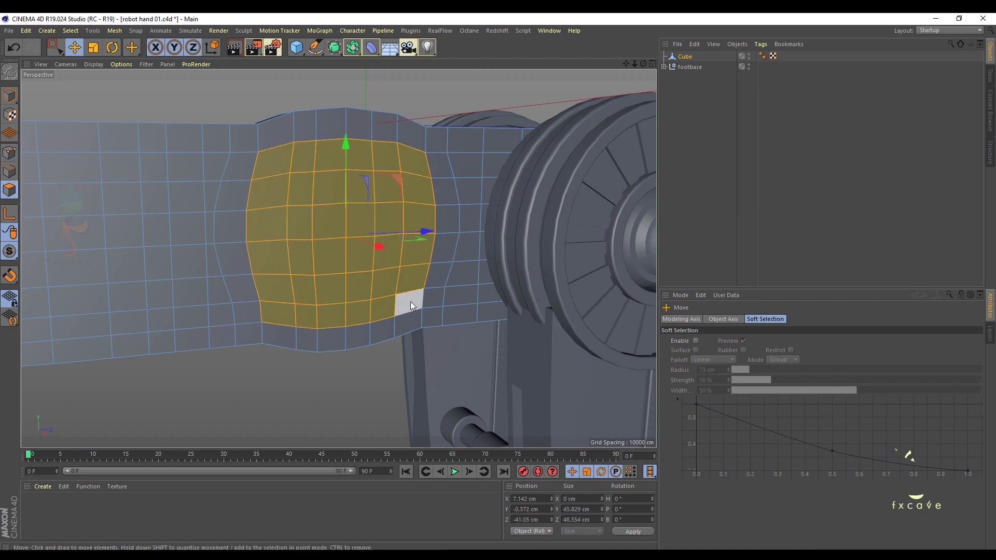
alt+drag(344, 253, 271, 223)
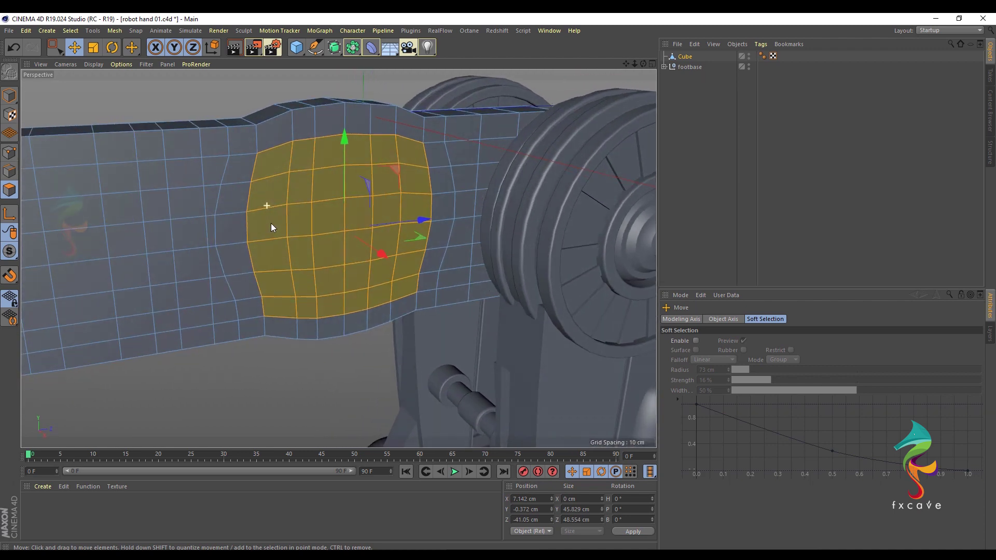
shift+click(270, 145)
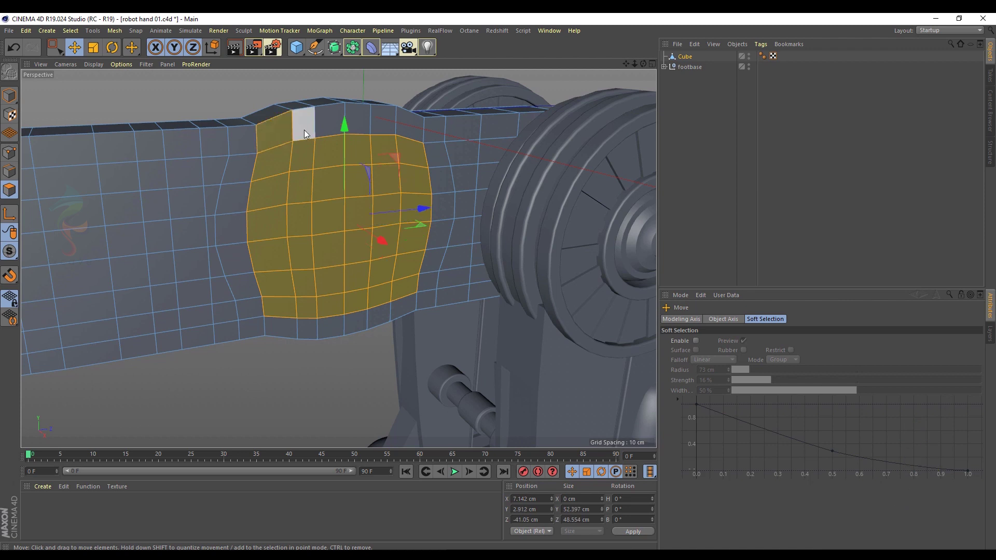
shift+click(304, 130)
shift+click(329, 126)
shift+click(416, 136)
Add the adjoining outer polygon columns and the bottom row of the bulge's front face to the selection.
alt+drag(417, 212, 407, 200)
shift+click(428, 133)
shift+click(433, 155)
shift+click(434, 182)
shift+click(441, 210)
mouse_move(415, 305)
shift+mouse_down()
mouse_move(285, 322)
mouse_move(235, 271)
mouse_move(230, 181)
mouse_move(398, 185)
shift+mouse_up()
alt+drag(393, 129, 394, 170)
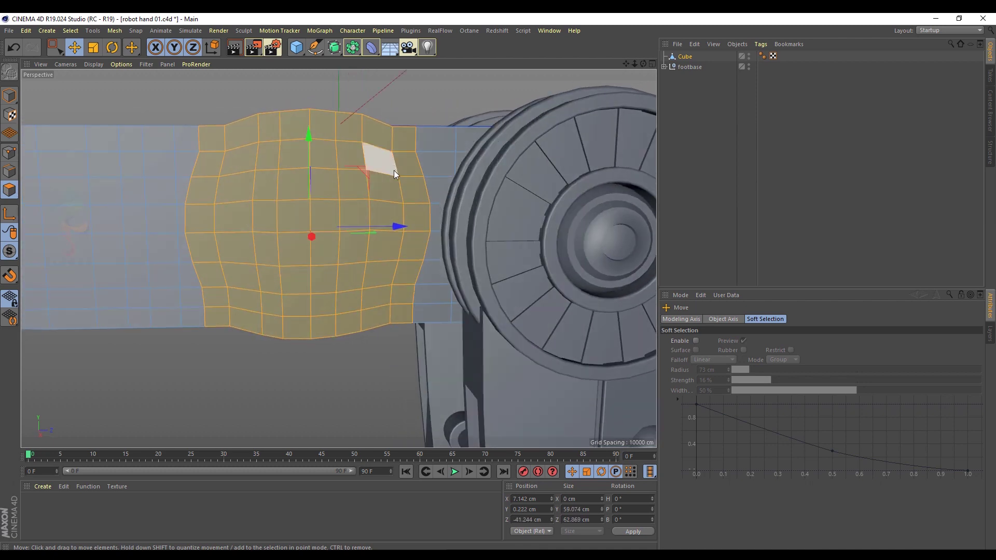
Deselect the outermost polygon columns at both sides of the bulge, adding back the bulge polygons dropped from the edge column.
key(0)
ctrl+drag(166, 100, 206, 360)
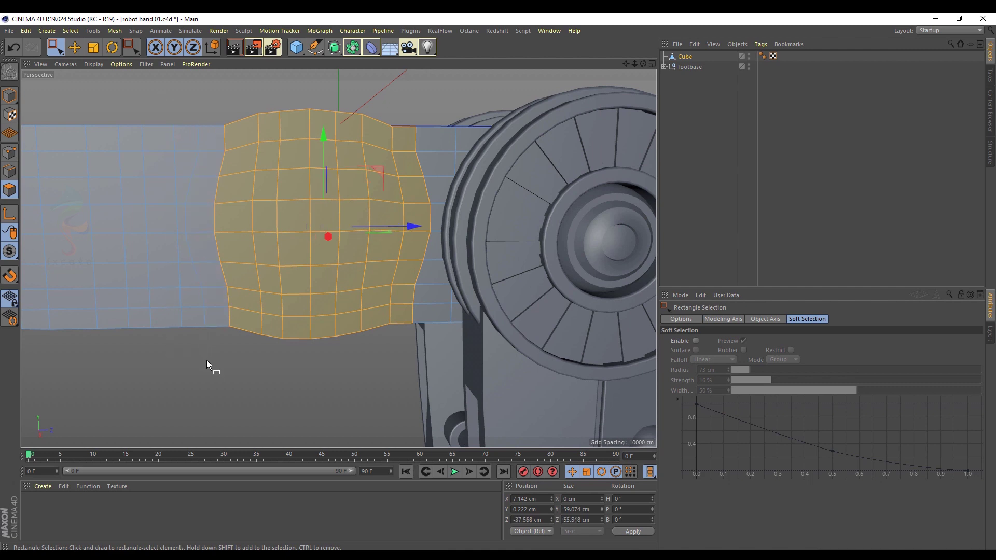
ctrl+drag(408, 129, 449, 358)
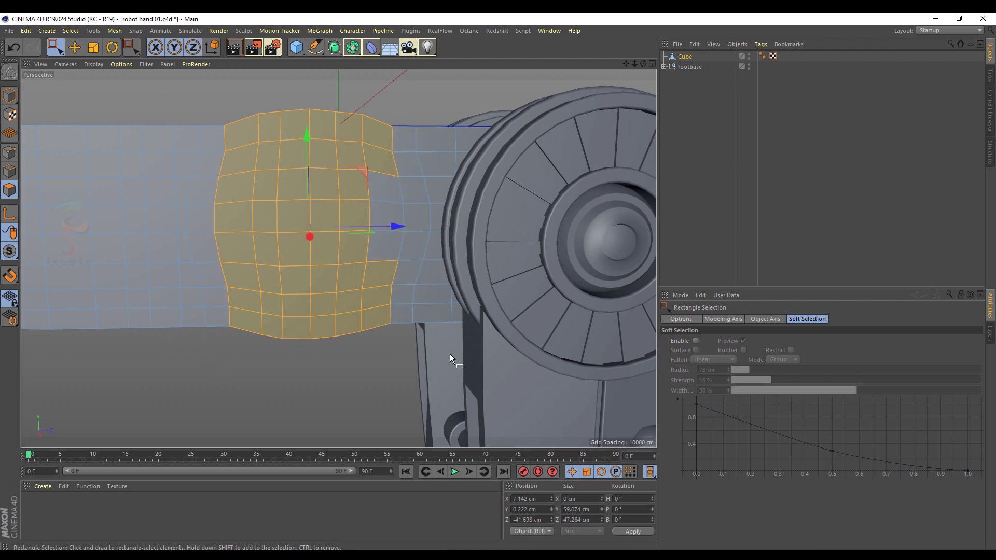
click(74, 47)
shift+click(384, 187)
shift+click(385, 205)
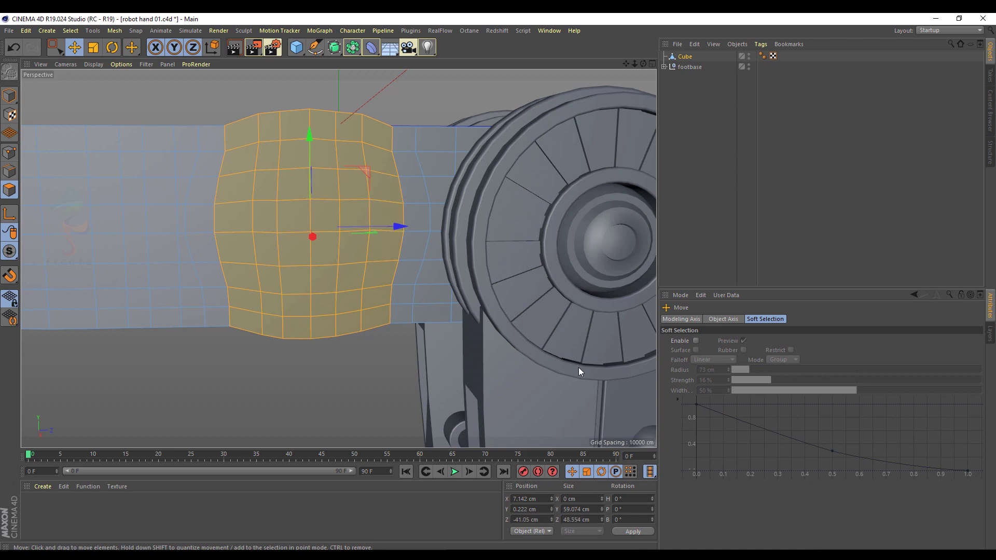
Start the Brush tool on the selected bulge polygons and try to smooth their grid.
scroll(395, 299, up, 1)
right_click(371, 184)
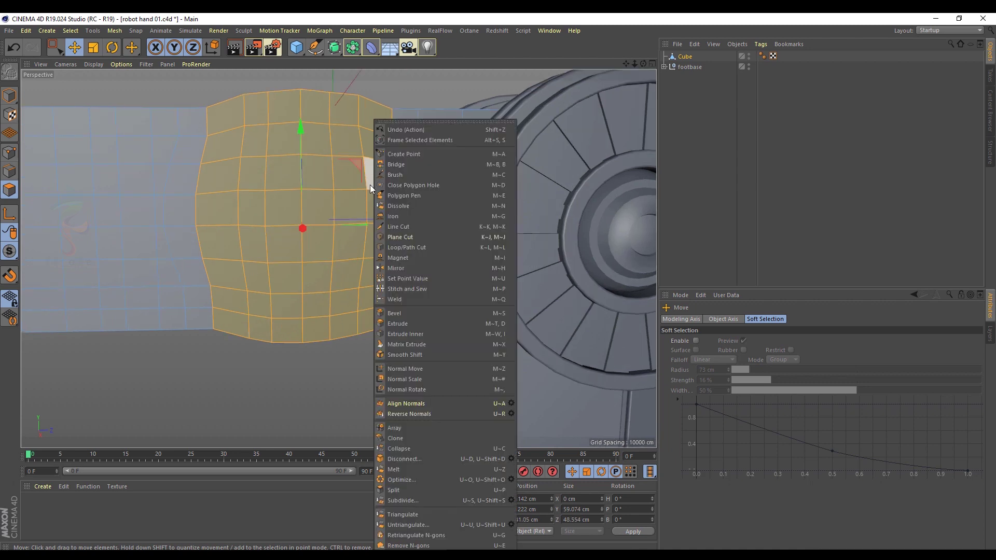
click(405, 174)
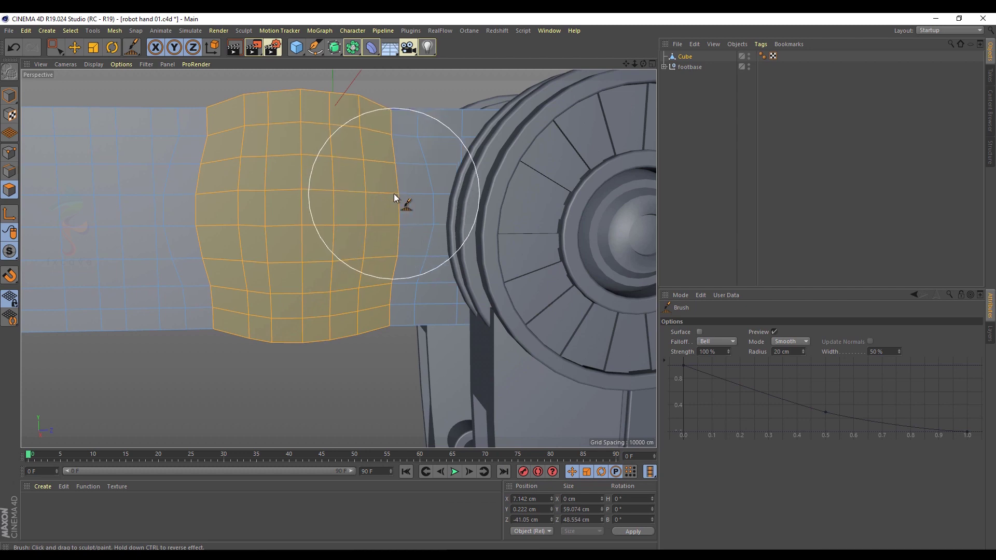
key(ctrl+z)
drag(249, 222, 320, 229)
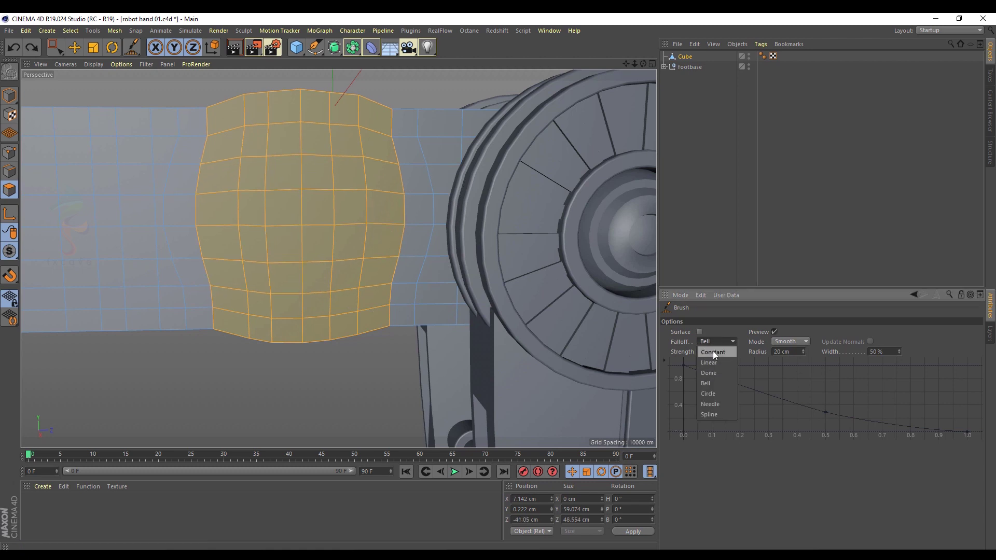
Set the brush to Circle falloff and Smear mode, and push the bulge selection's side edges outward into a rounder outline.
click(711, 392)
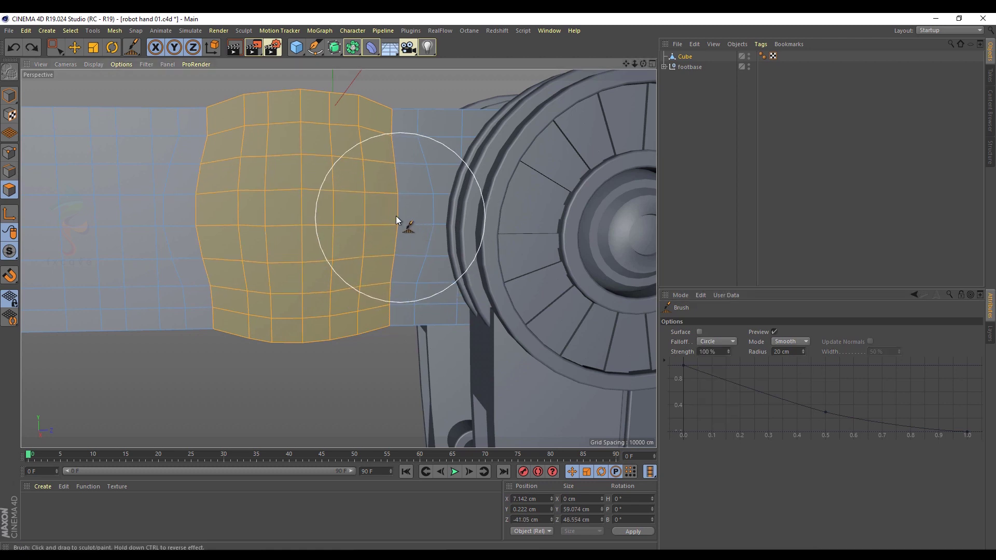
click(799, 342)
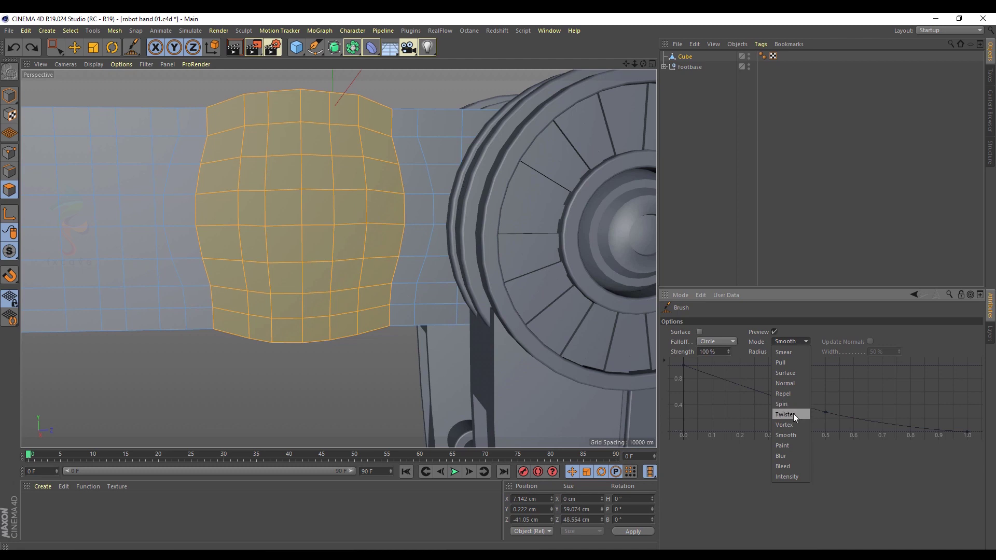
click(788, 351)
mouse_move(406, 222)
mouse_down()
mouse_move(416, 222)
mouse_move(391, 203)
mouse_move(363, 249)
mouse_move(398, 255)
mouse_move(387, 233)
mouse_move(231, 220)
mouse_move(238, 195)
mouse_move(247, 191)
mouse_move(303, 236)
mouse_move(355, 250)
mouse_up()
Reduce the brush radius to about 6.37 cm and smear individual points of the bulge to refine its rounded outline and inner grid.
middle_drag(355, 250, 385, 287)
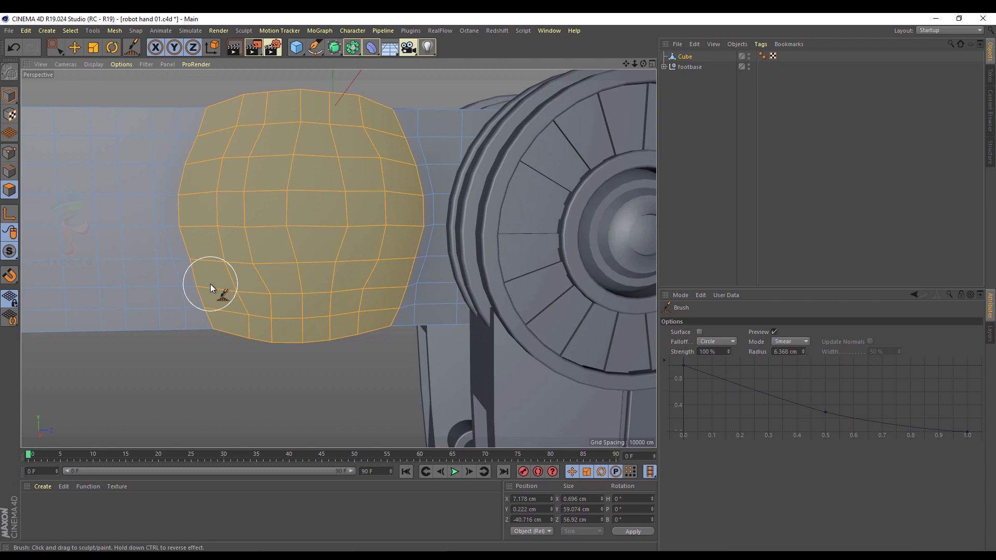
drag(201, 263, 209, 149)
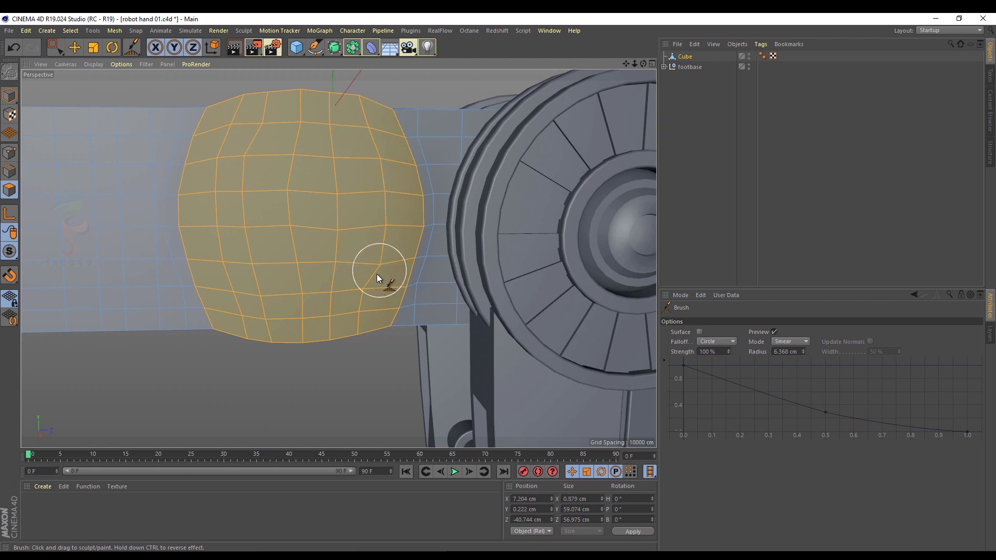
drag(366, 300, 380, 282)
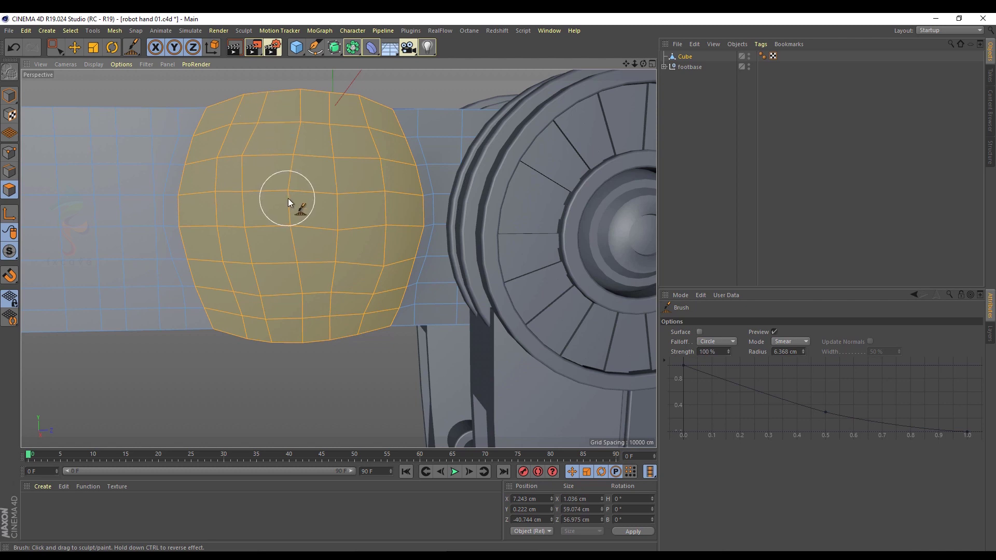
drag(374, 271, 364, 280)
Compare the bulge's reshaped points with the side-view blueprint circles, and return to the selected polygons in perspective.
click(75, 47)
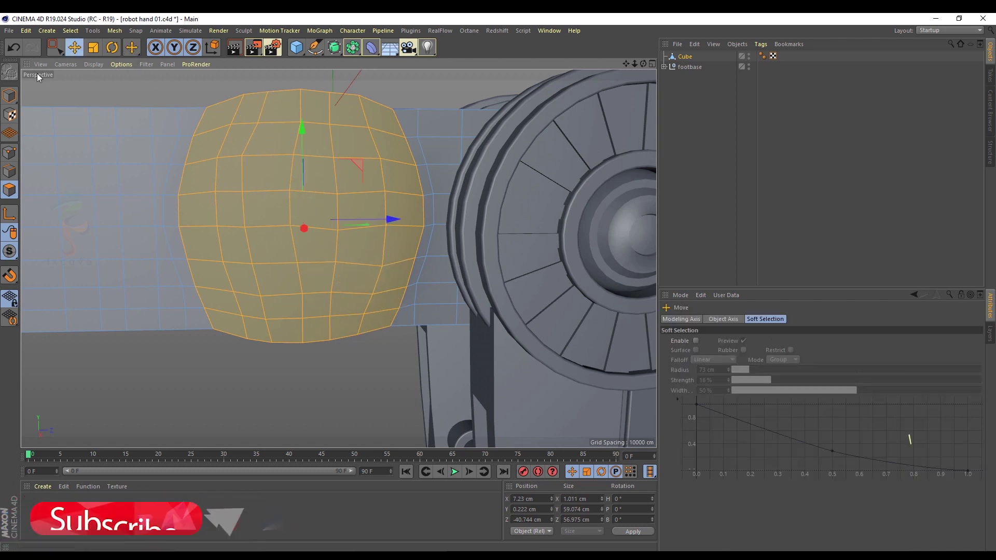
click(9, 152)
click(55, 48)
middle_click(346, 355)
middle_click(323, 348)
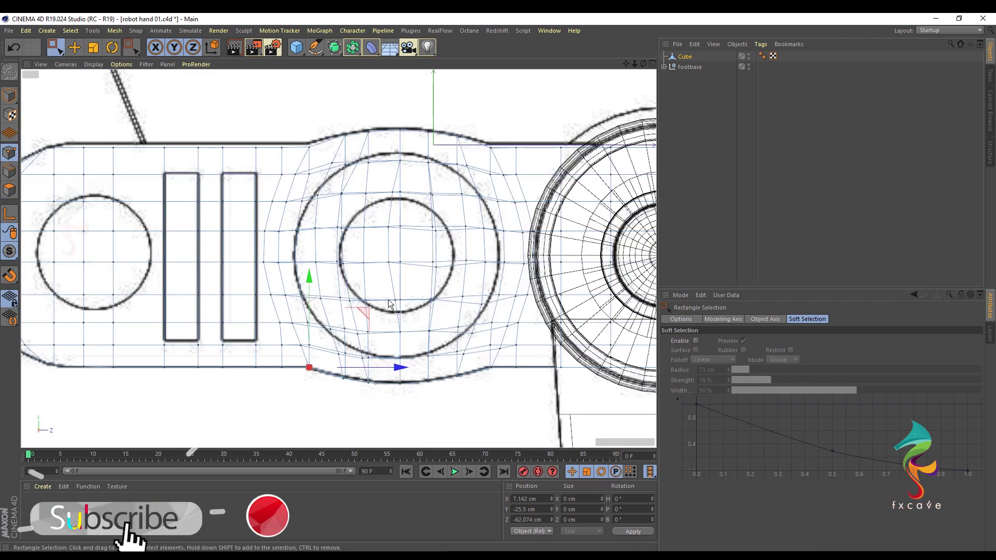
alt+middle_drag(481, 364, 447, 357)
alt+right_drag(447, 357, 471, 253)
alt+middle_drag(471, 254, 467, 299)
scroll(313, 247, down, 3)
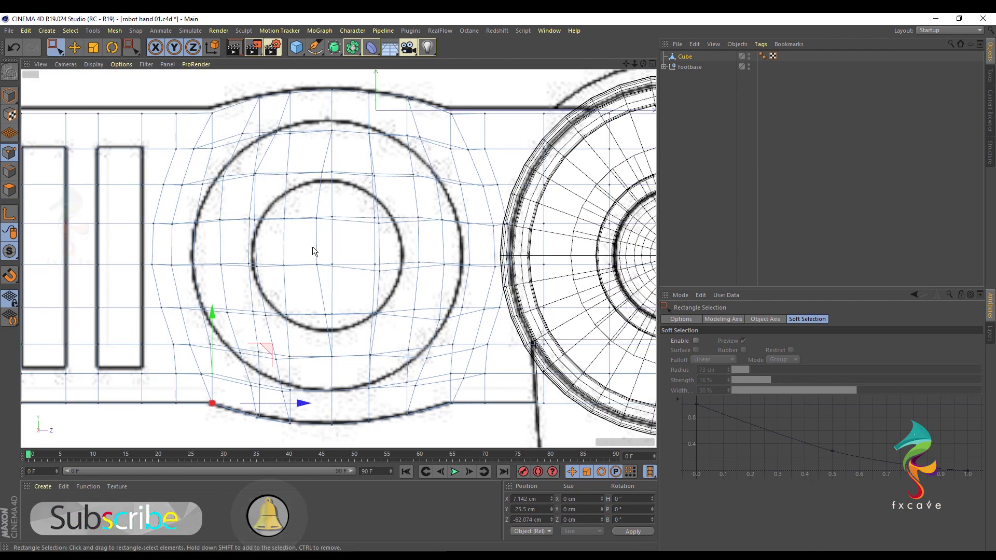
middle_click(153, 138)
middle_click(152, 139)
mouse_move(267, 228)
alt+mouse_down()
mouse_move(292, 237)
mouse_move(247, 223)
alt+mouse_up()
key(e)
click(11, 189)
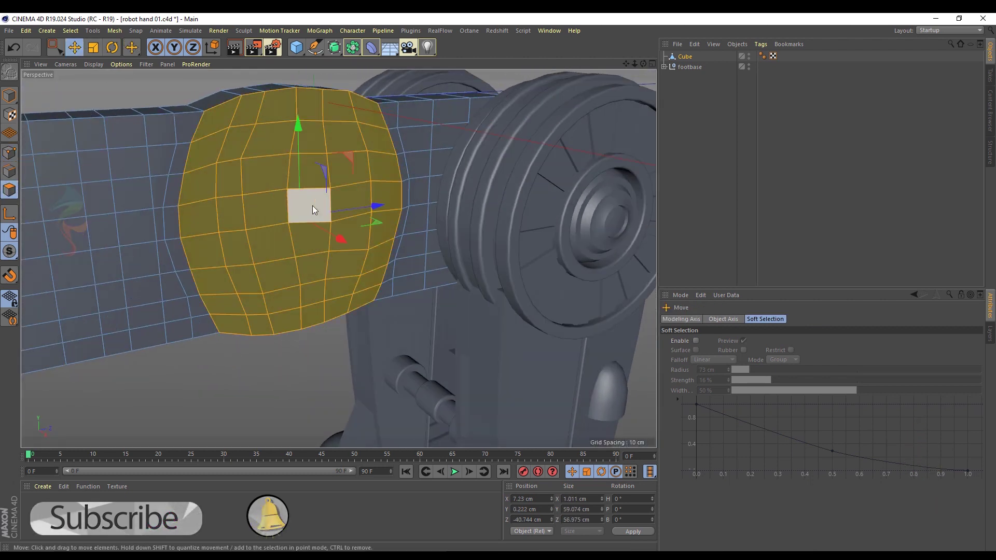
Try to extrude the selected bulge polygons.
right_click(381, 243)
click(406, 334)
drag(253, 226, 264, 204)
key(ctrl+z)
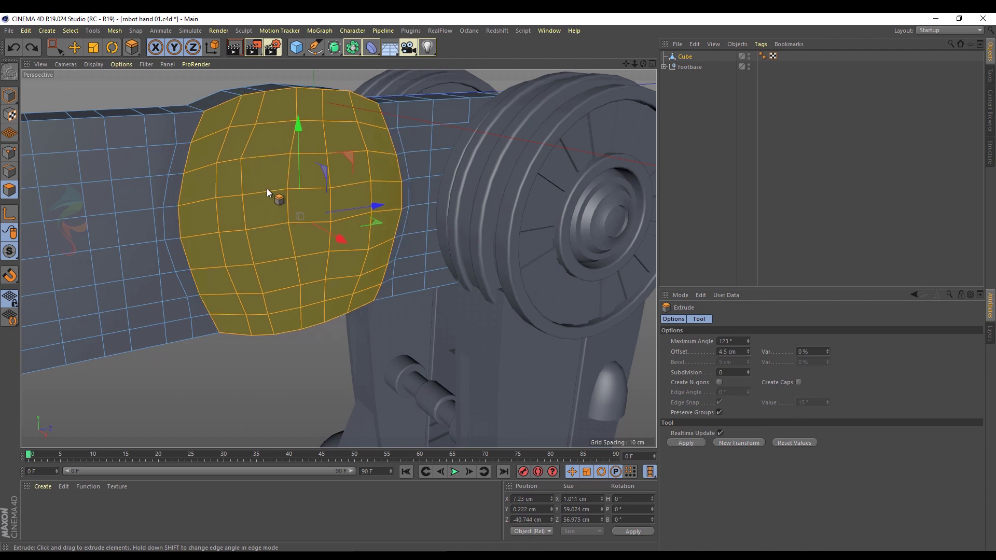
Extrude the selected bulge polygons outward by 3.8 cm and switch to edge editing.
right_click(277, 144)
click(298, 323)
alt+drag(212, 199, 176, 172)
alt+middle_drag(250, 131, 263, 154)
alt+drag(263, 154, 285, 189)
click(9, 170)
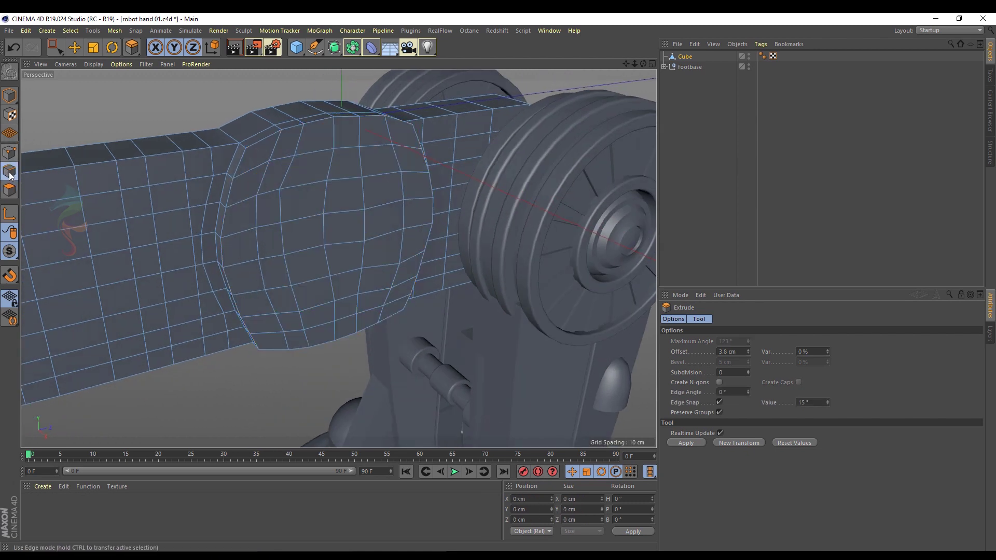
Try to pick the raised bulge's rim with a loop or ring edge selection.
right_click(311, 165)
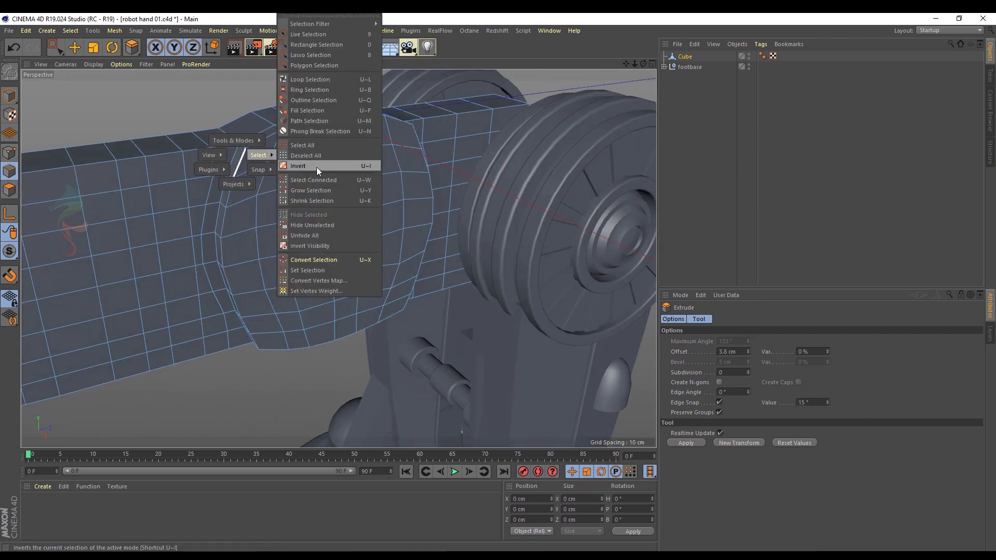
click(311, 80)
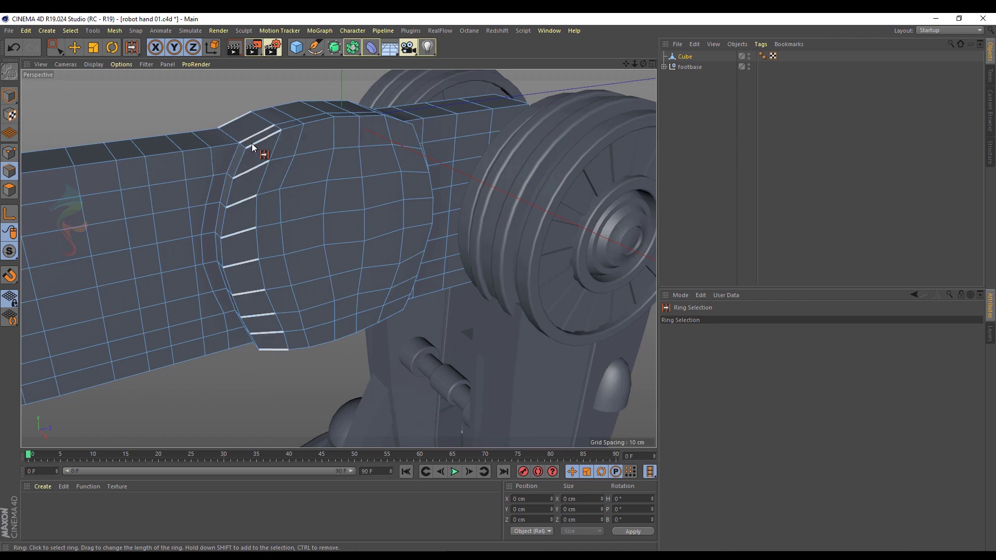
click(75, 47)
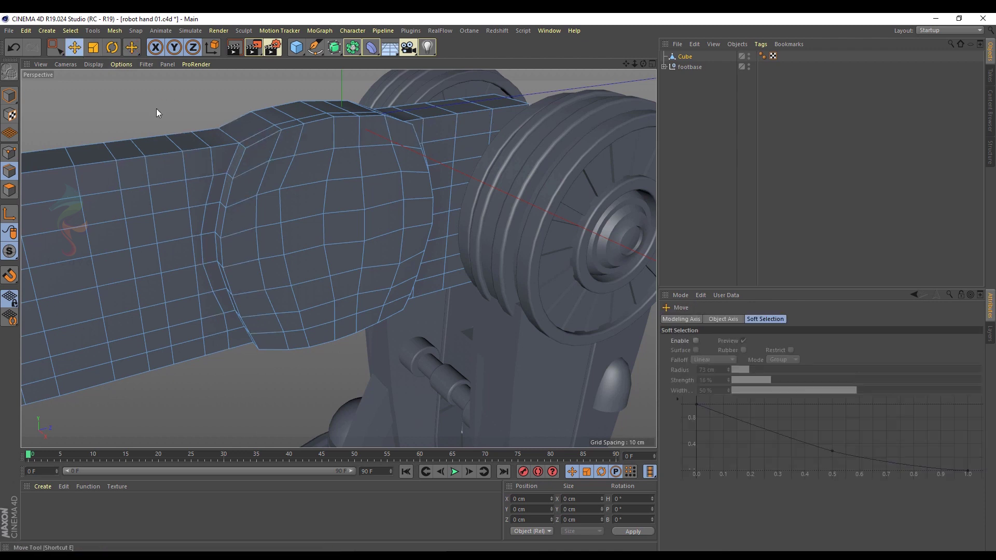
Select the outer rim edges one by one from the raised bulge's upper-left corner along its top.
click(239, 159)
shift+click(262, 142)
shift+click(301, 126)
shift+click(331, 120)
shift+click(356, 119)
Add the remaining outer rim edges around the raised bulge's right side, bottom and left side to the selection.
alt+drag(393, 126, 326, 124)
shift+click(370, 110)
shift+click(398, 120)
shift+click(423, 140)
shift+click(434, 169)
shift+click(441, 198)
key(ctrl+z)
alt+drag(438, 199, 425, 297)
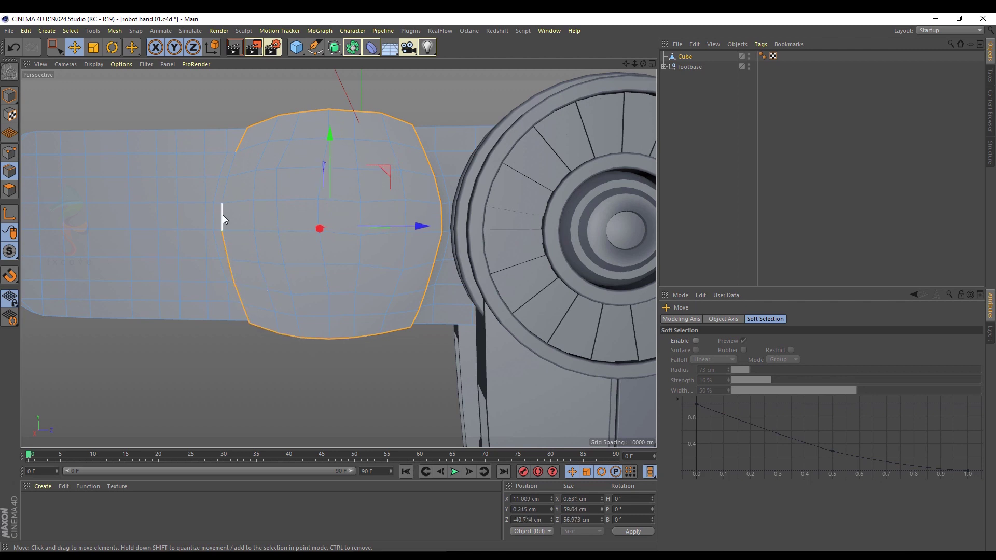
Bevel the selected rim edges around the raised bulge and clear the object selection.
alt+drag(243, 166, 284, 157)
right_click(285, 160)
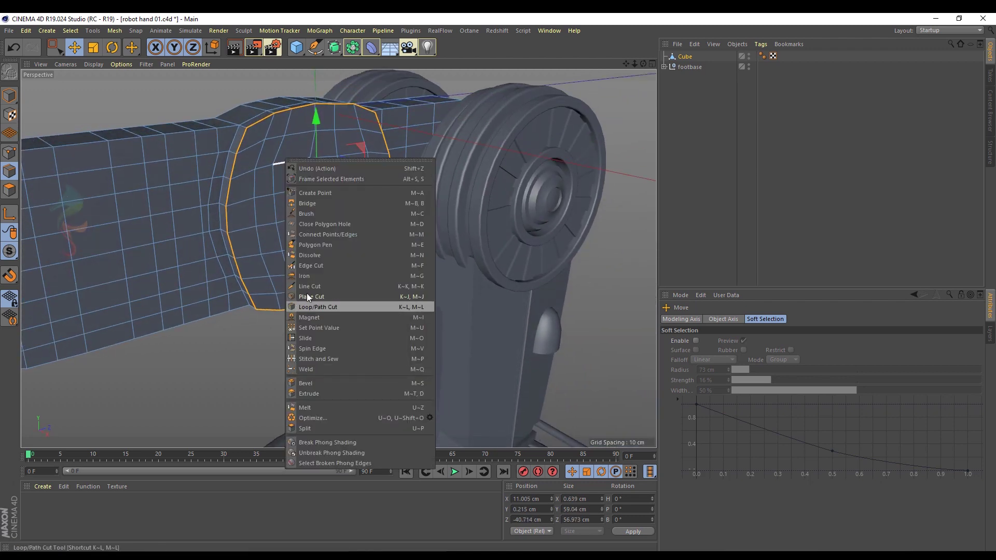
click(304, 383)
drag(234, 252, 284, 231)
click(736, 161)
alt+drag(330, 207, 394, 233)
Reselect the arm Cube in polygon mode and pick the upper rows of side polygons on its rounded end section.
click(684, 57)
key(e)
click(10, 190)
click(324, 176)
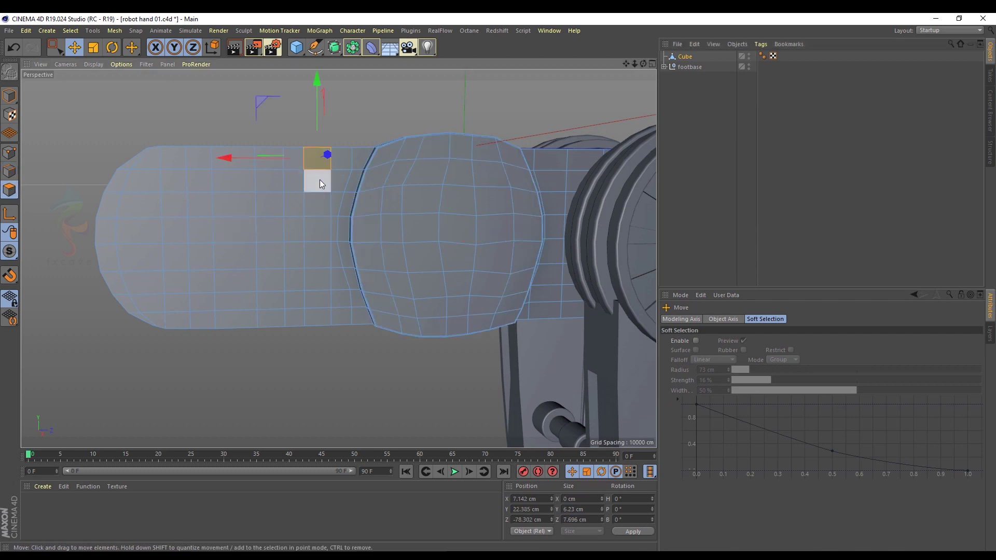
shift+drag(278, 193, 174, 185)
shift+click(177, 200)
shift+click(150, 184)
shift+click(154, 205)
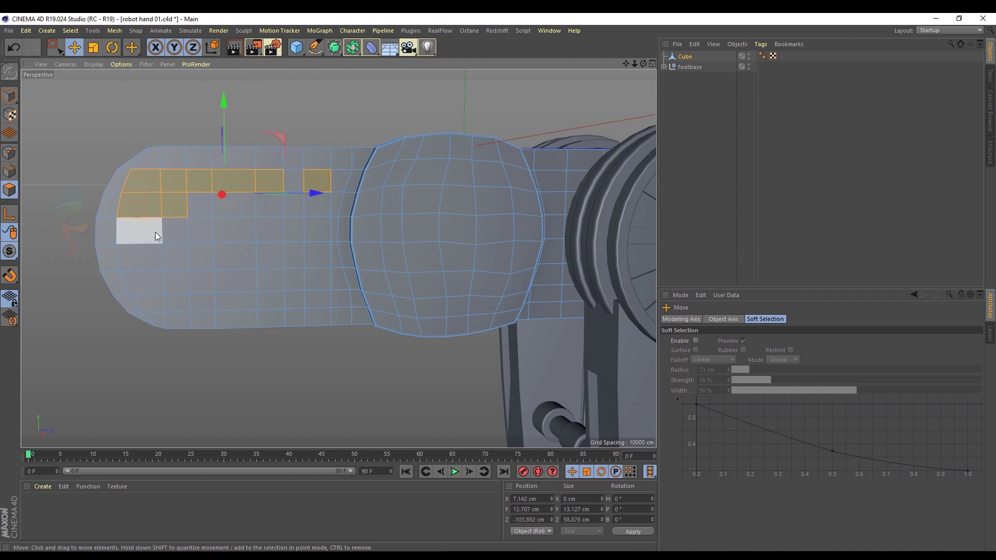
Switch the arm to point editing, try a Brush smear on its rounded end and undo the stroke.
click(9, 152)
key(0)
middle_click(192, 166)
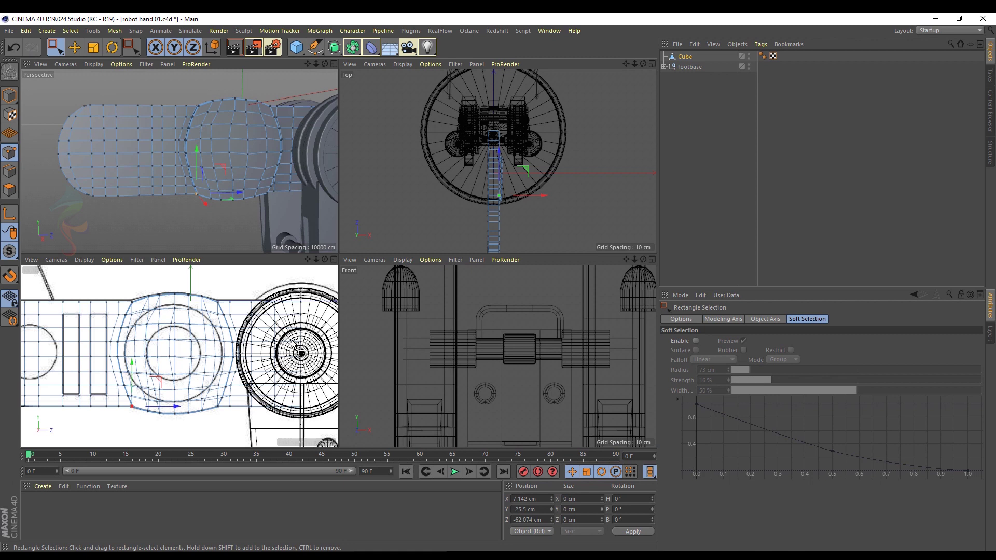
middle_click(148, 125)
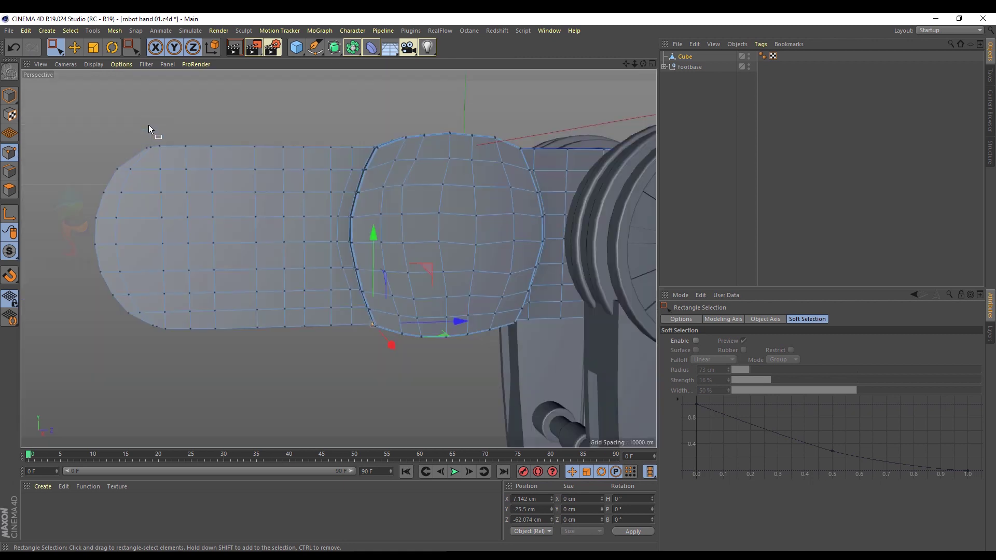
right_click(240, 107)
click(268, 161)
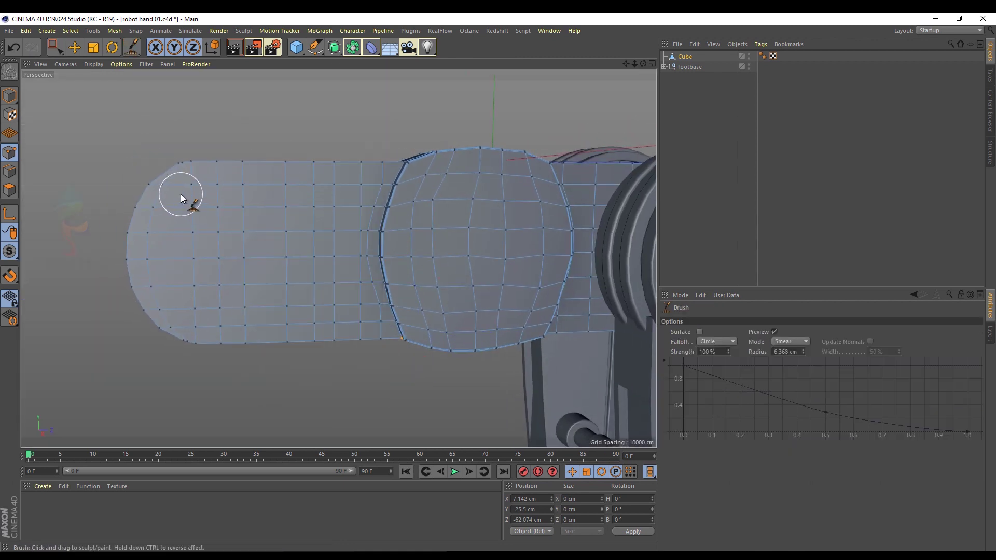
click(75, 47)
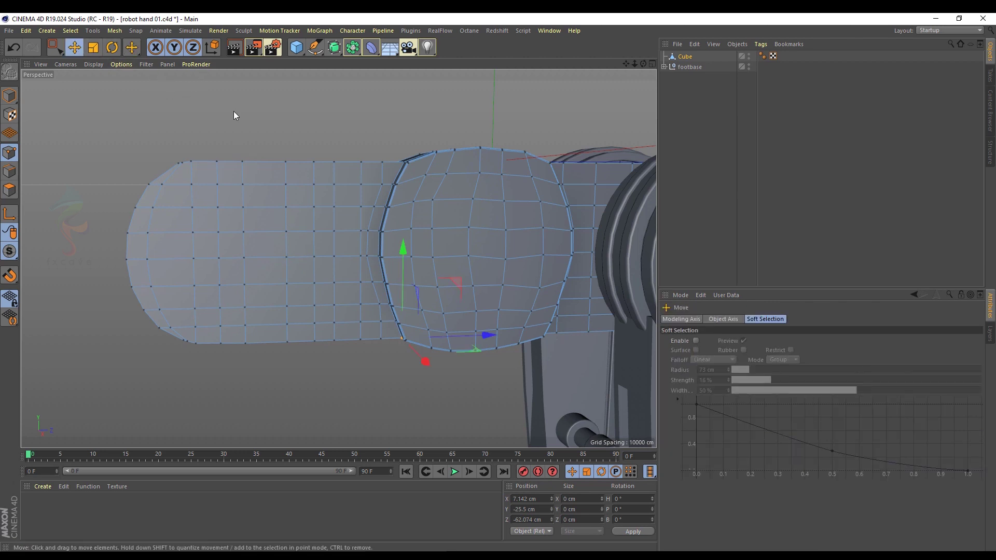
right_click(238, 106)
click(262, 157)
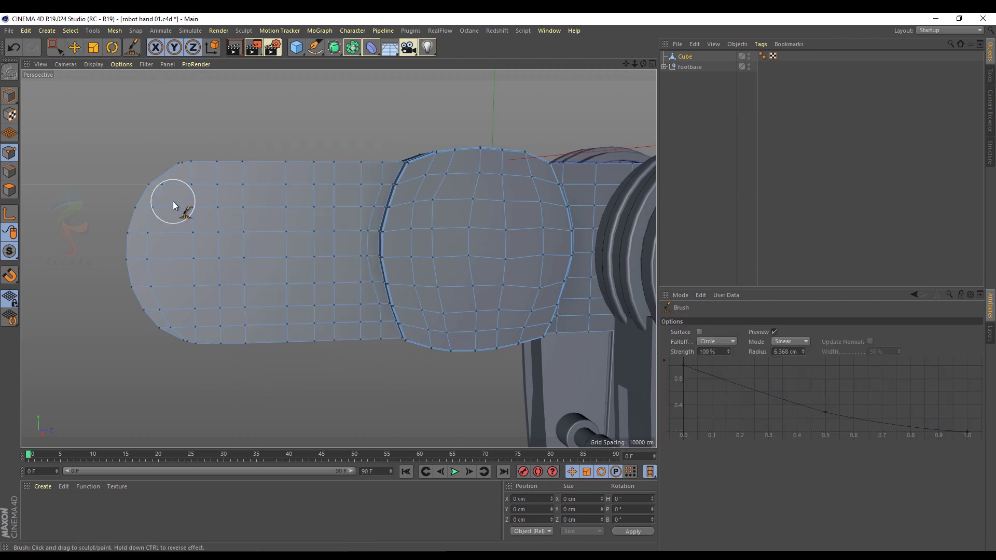
key(ctrl+z)
In the side view, smear the rounded end's points with the Brush to even out the mesh within the blueprint outline.
middle_click(242, 195)
middle_click(238, 348)
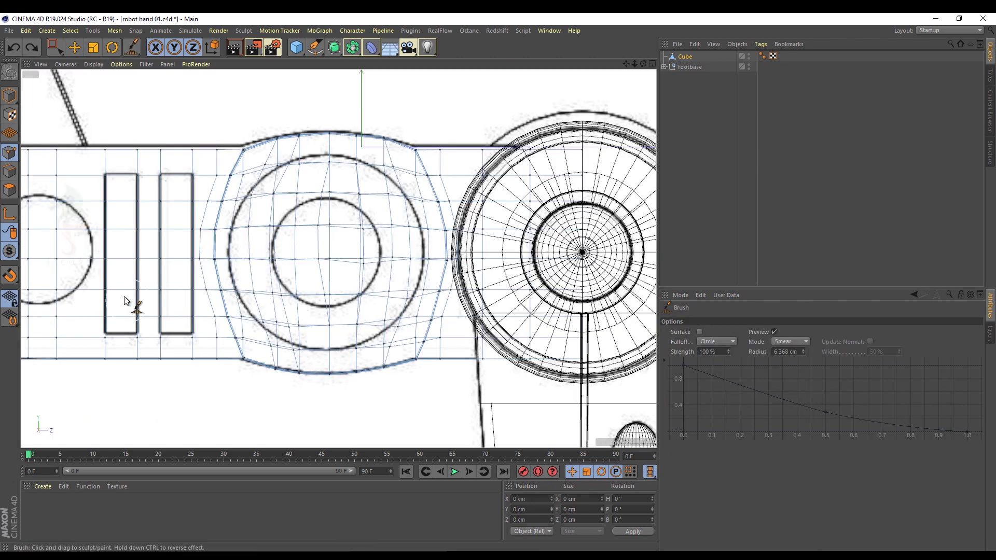
alt+middle_drag(202, 213, 206, 240)
drag(240, 225, 231, 228)
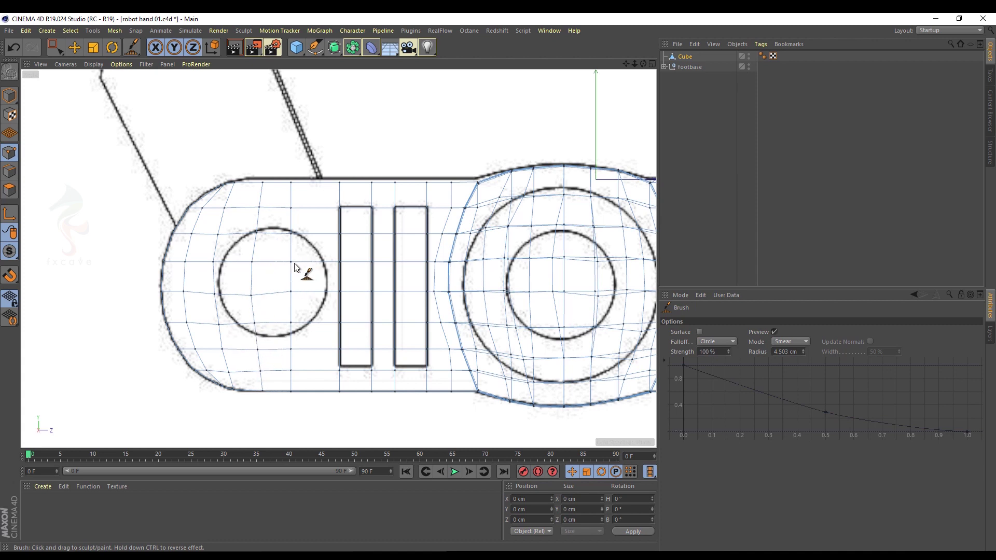
Switch to polygon editing and complete the selection of the inner side polygons on the arm's end section, leaving a border around them.
click(74, 48)
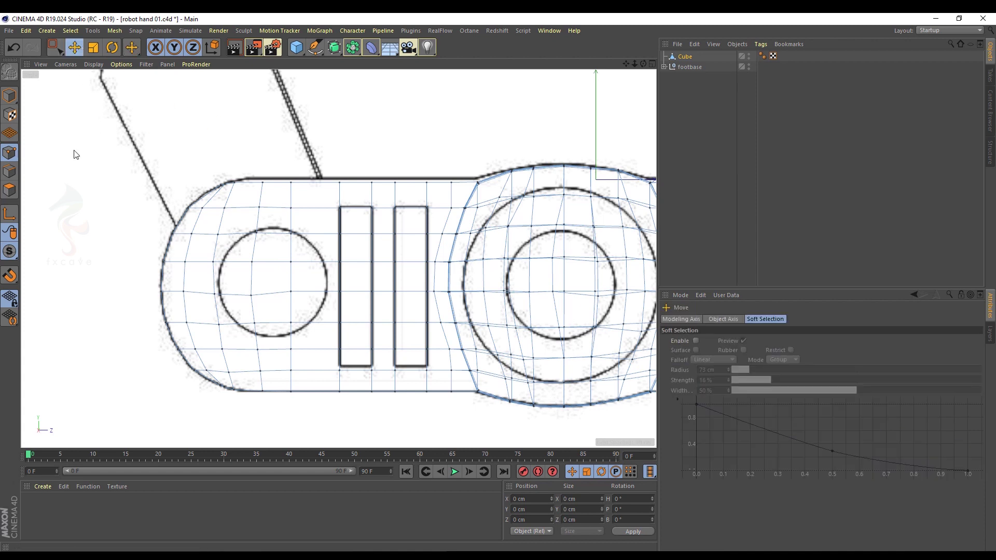
click(10, 191)
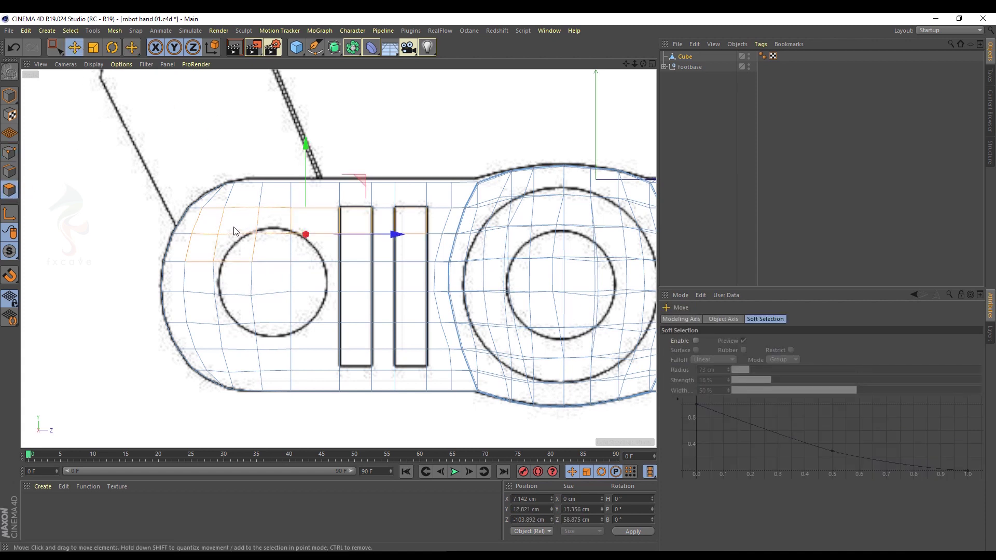
click(231, 283)
drag(412, 231, 420, 275)
shift+drag(420, 364, 357, 363)
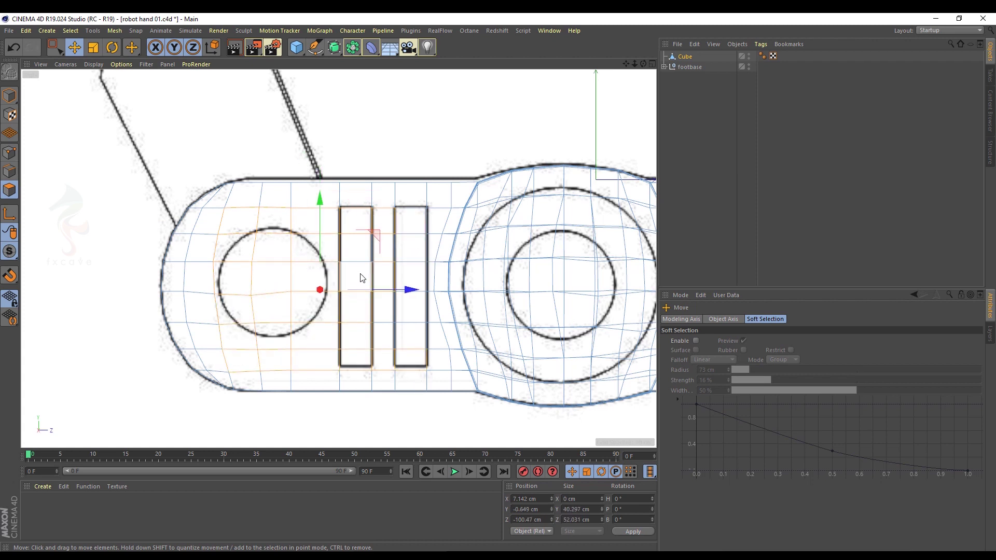
key(F1)
shift+click(347, 196)
alt+middle_drag(218, 254, 247, 263)
shift+drag(201, 205, 197, 264)
alt+middle_drag(247, 310, 250, 329)
Scale the selected panel polygons down to a height of 38.685 cm and shift them slightly along the arm's length.
mouse_move(255, 276)
alt+mouse_down()
mouse_move(272, 277)
mouse_move(256, 262)
alt+mouse_up()
click(93, 47)
drag(350, 232, 332, 241)
key(e)
drag(372, 285, 378, 286)
alt+drag(263, 254, 303, 251)
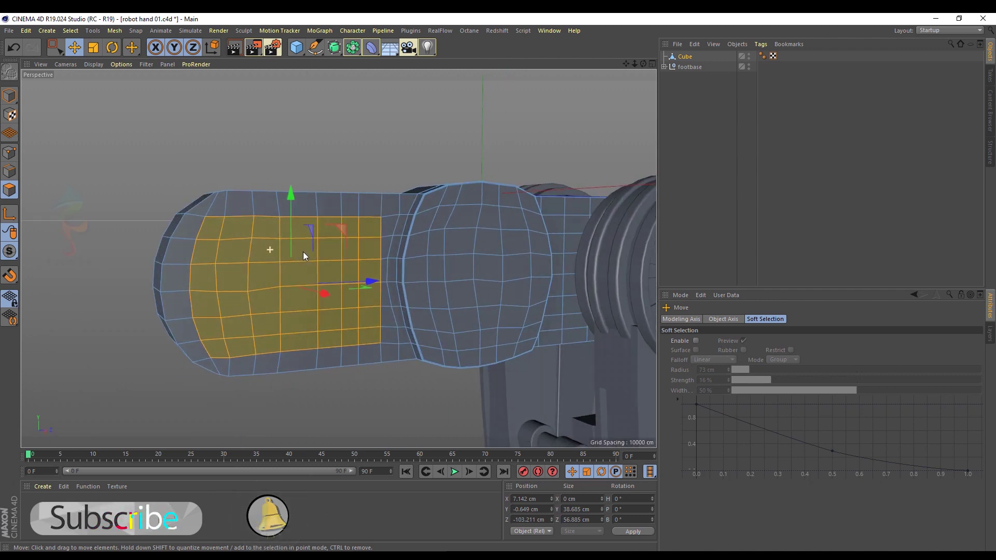
Extrude the selected panel polygons on the arm's side and deselect the object.
right_click(152, 132)
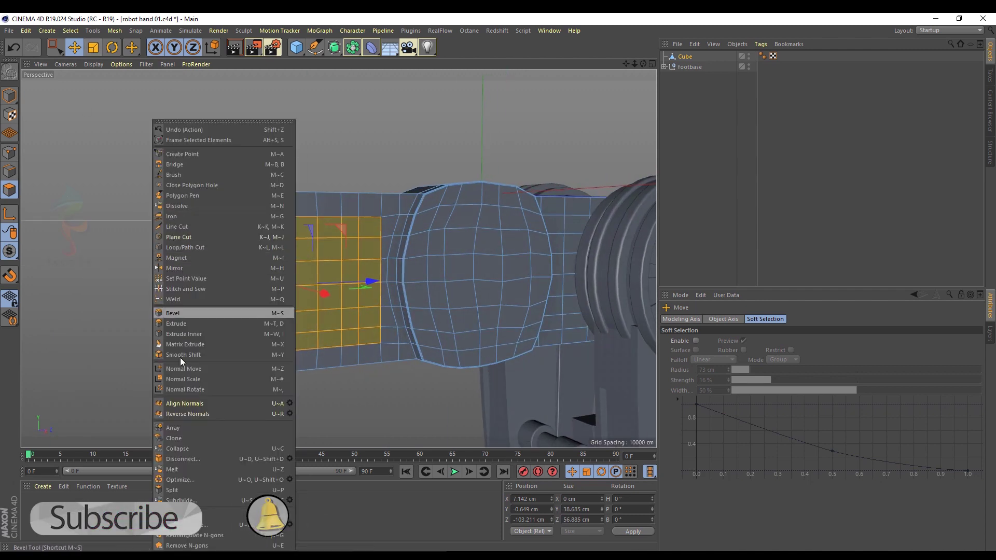
click(173, 321)
alt+drag(208, 310, 227, 302)
click(787, 148)
alt+drag(300, 243, 236, 275)
Select the extruded panel's border as an edge loop and bevel it with a 0.388 cm offset and one subdivision.
click(74, 48)
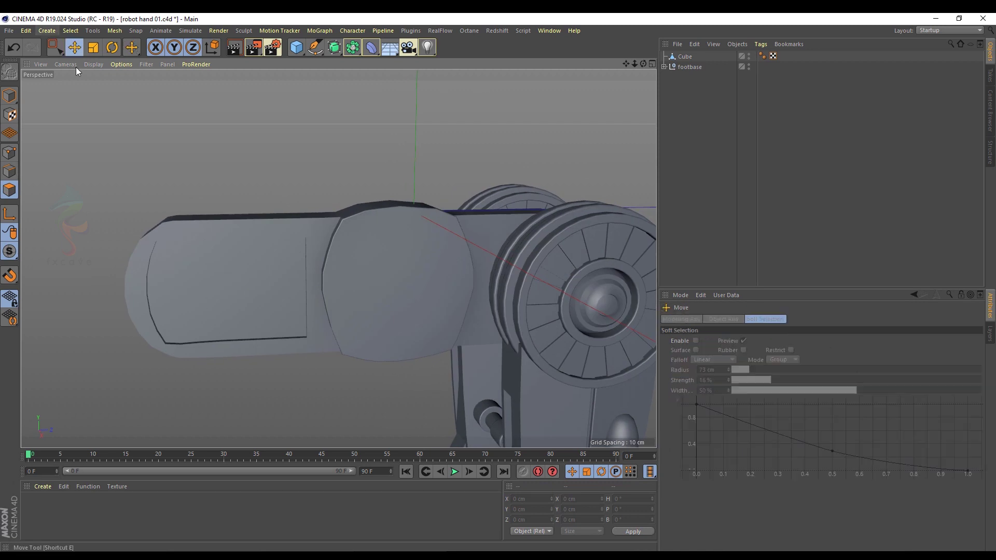
click(684, 56)
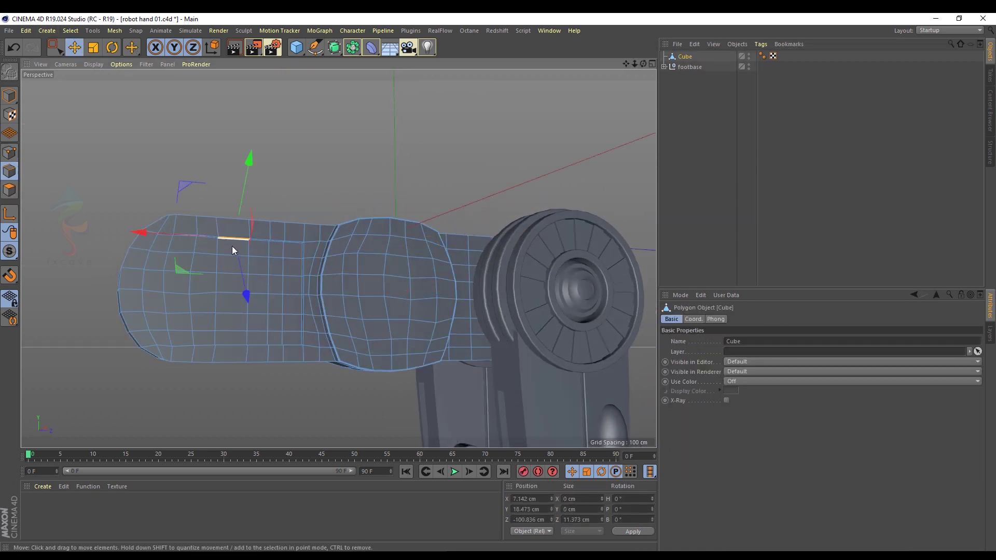
scroll(232, 247, up, 3)
key(v)
mouse_move(254, 239)
click(321, 163)
click(289, 238)
right_click(393, 298)
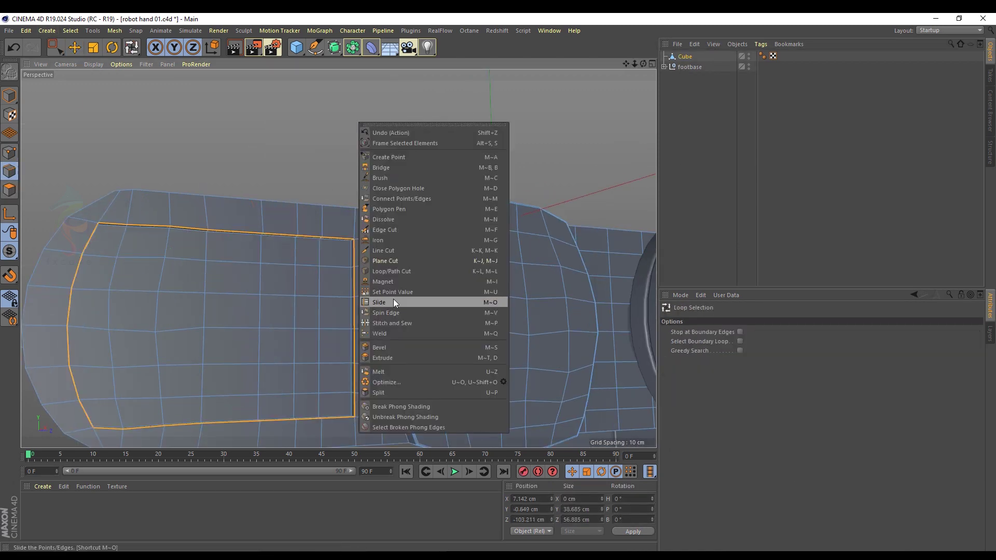
click(377, 343)
click(738, 531)
click(736, 176)
scroll(319, 226, down, 4)
Display the shaded model with its mesh lines and return to model mode with the Move tool.
alt+drag(320, 227, 287, 214)
alt+middle_drag(286, 215, 228, 182)
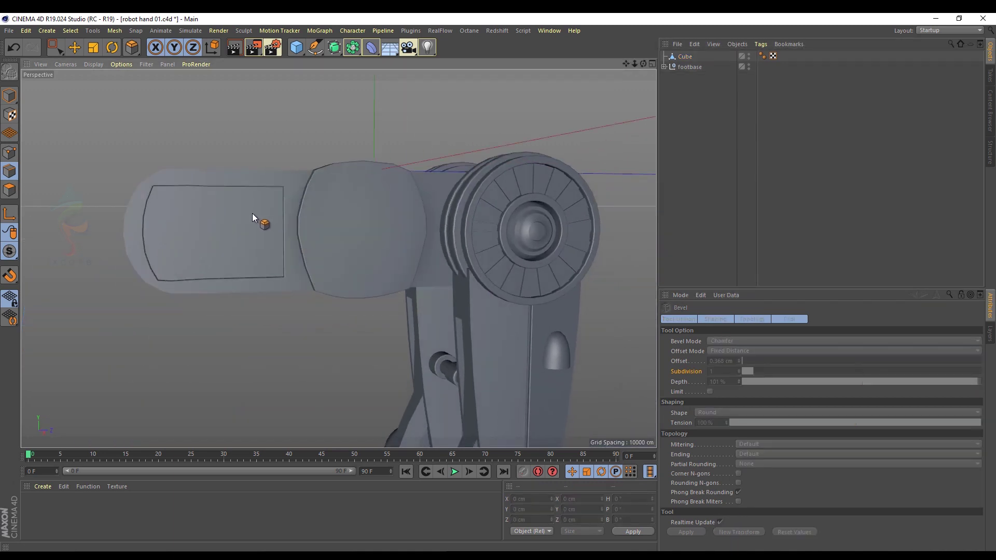
alt+drag(252, 213, 306, 210)
click(95, 64)
click(107, 90)
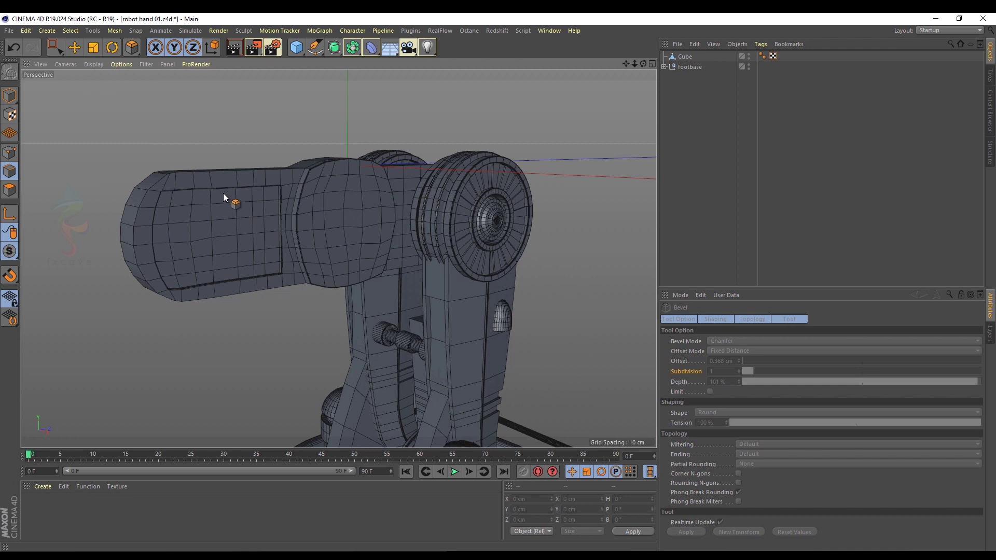
alt+drag(223, 193, 191, 191)
key(e)
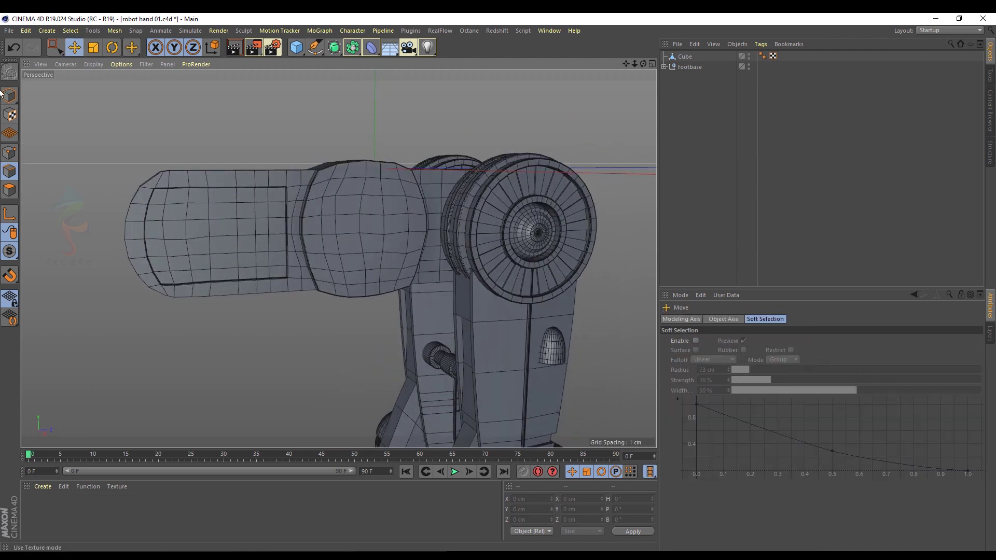
click(7, 98)
alt+right_drag(357, 187, 291, 189)
alt+drag(292, 189, 322, 217)
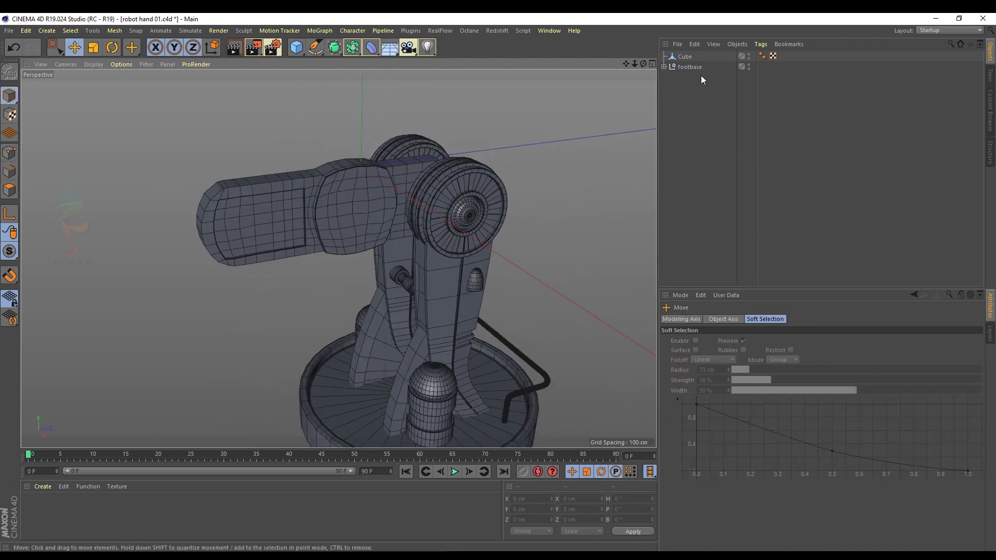
Expand the footbase group and place the arm Cube under a new Symmetry object.
click(664, 66)
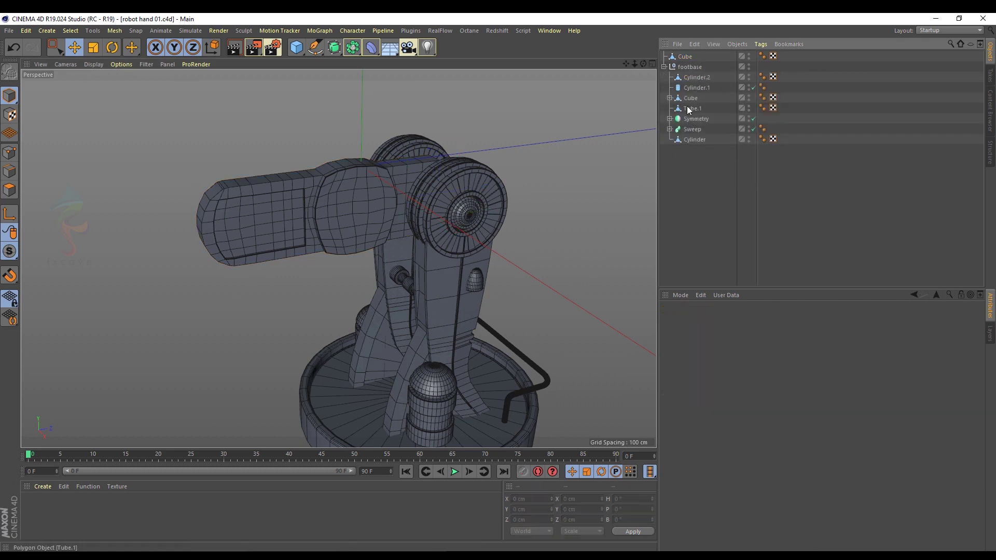
click(684, 56)
click(352, 48)
alt+click(499, 63)
Move the arm Cube sideways along X to 31.838 cm so its mirrored copies sit apart on either side of the base.
middle_click(502, 93)
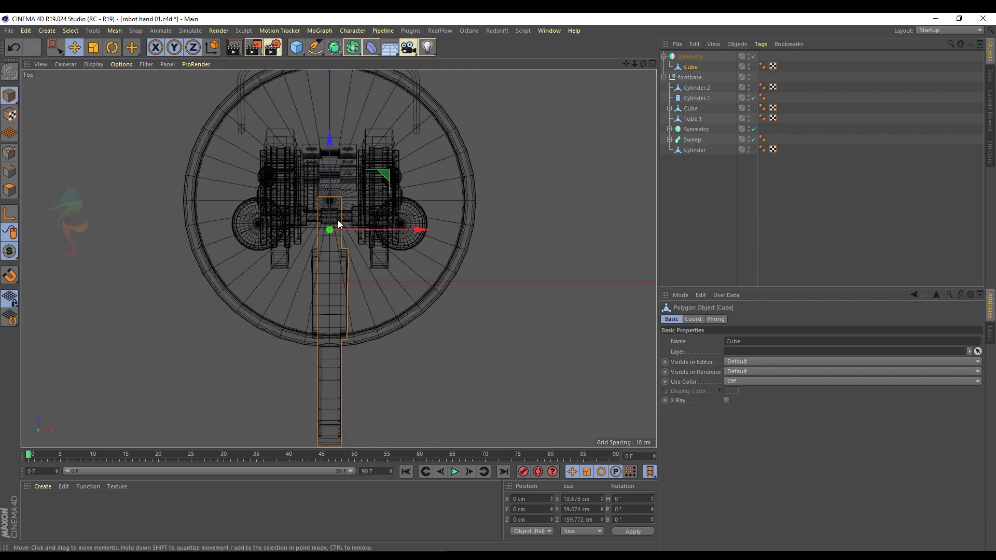
drag(408, 196, 455, 241)
middle_click(83, 147)
middle_click(83, 147)
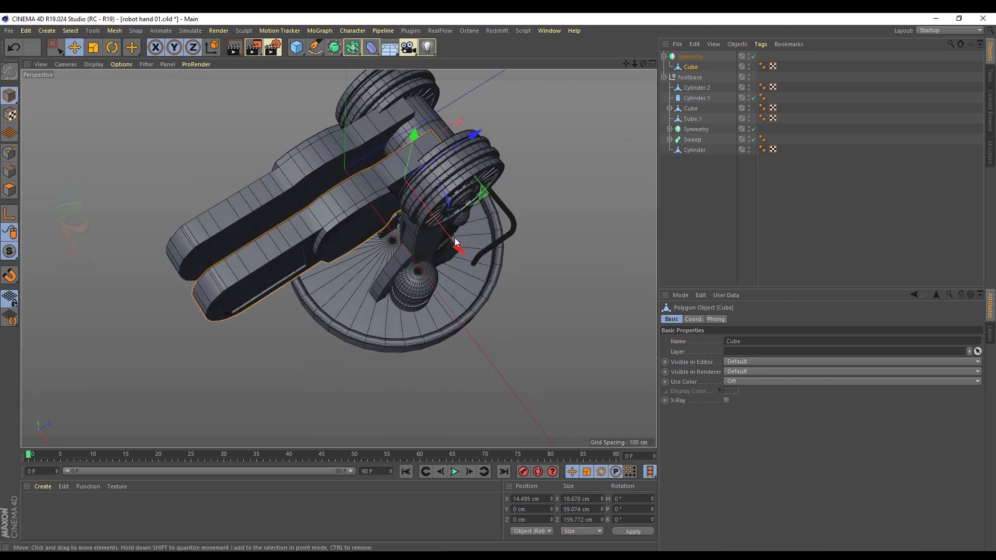
scroll(399, 201, up, 5)
drag(401, 317, 425, 347)
alt+drag(418, 257, 279, 227)
alt+drag(386, 202, 505, 202)
middle_click(334, 155)
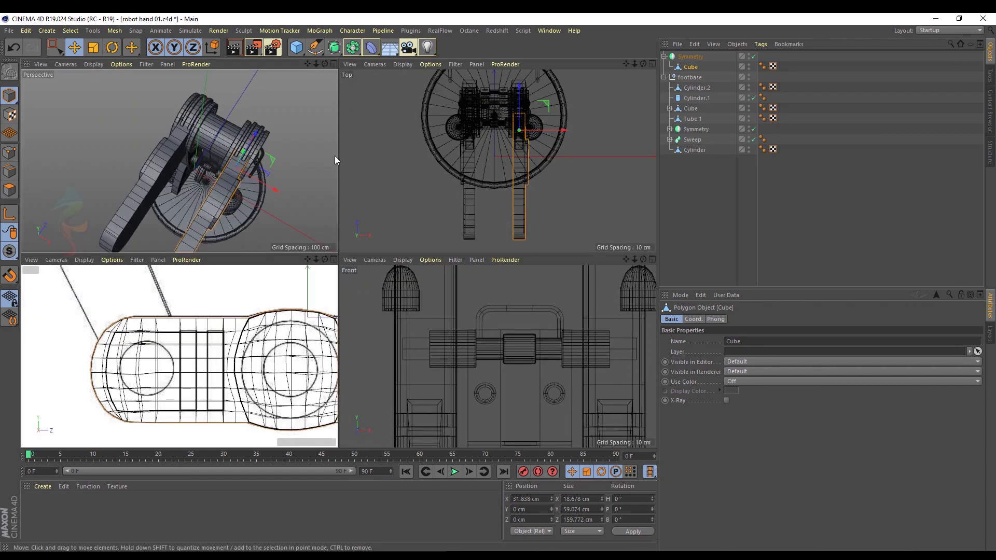
middle_click(327, 188)
alt+drag(327, 189, 375, 187)
middle_click(283, 149)
middle_click(234, 146)
alt+middle_drag(375, 188, 379, 191)
In the top view, select the points on the arm's inner face and move them inward along X to -13.306 cm.
click(9, 154)
click(56, 49)
middle_click(453, 103)
middle_click(462, 174)
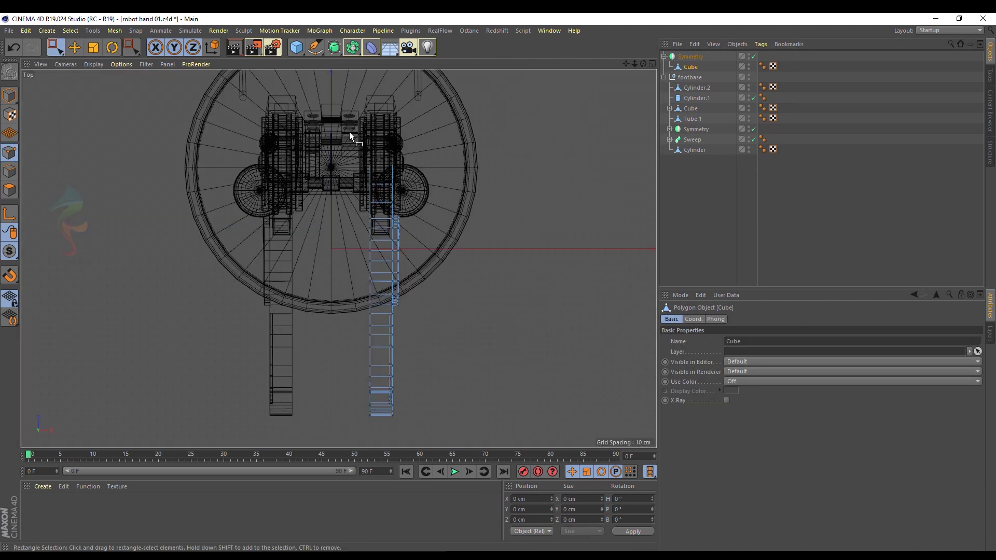
drag(350, 132, 374, 444)
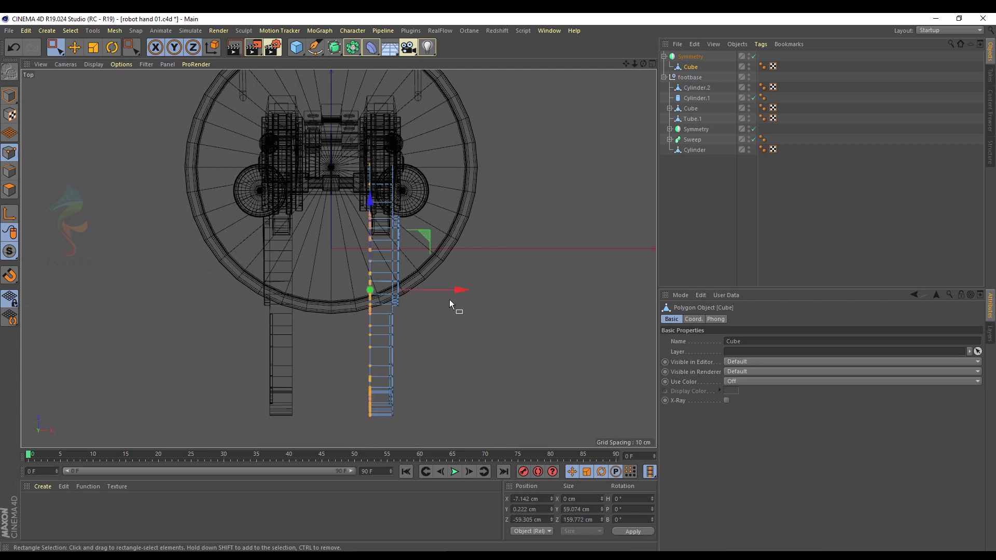
drag(460, 290, 450, 288)
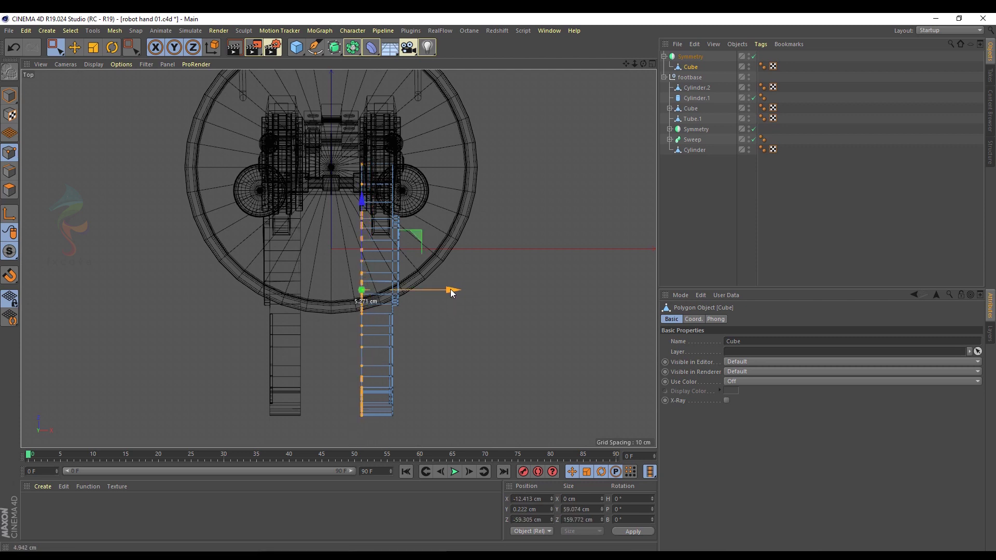
scroll(385, 213, up, 5)
scroll(385, 213, up, 3)
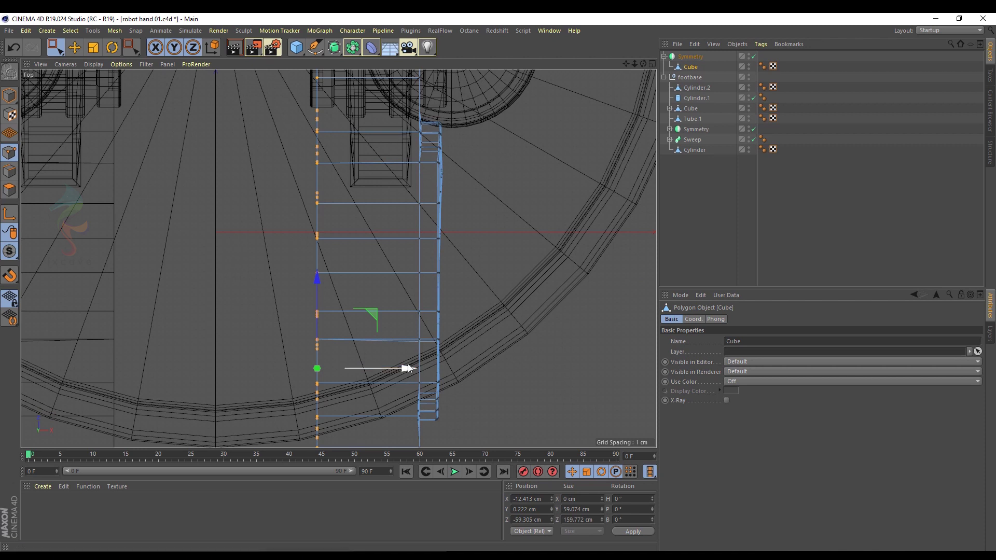
drag(406, 370, 401, 369)
key(F1)
key(e)
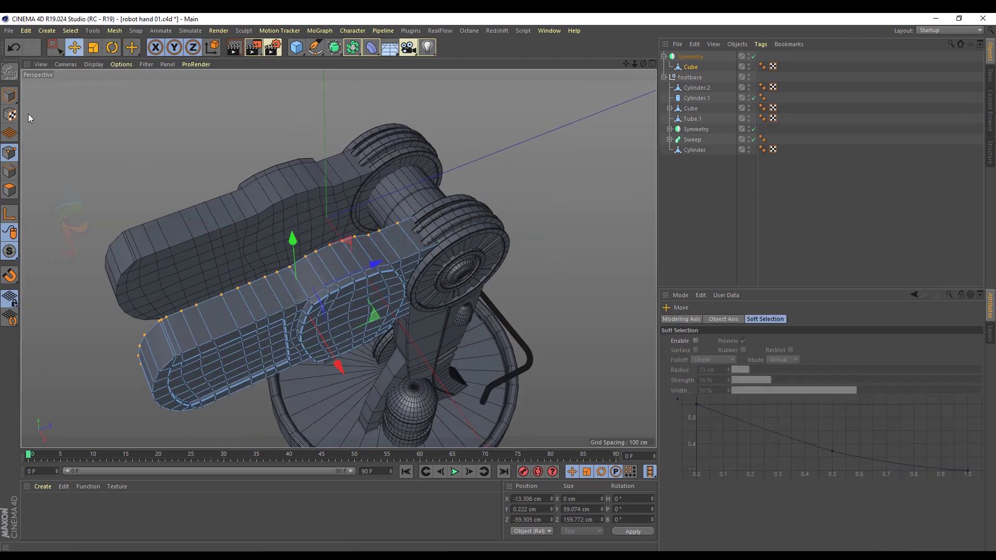
Return to model mode, clear the selection and save the project incrementally as robot hand 02.c4d.
click(9, 96)
alt+drag(311, 182, 285, 138)
scroll(338, 171, down, 5)
alt+drag(337, 258, 359, 179)
click(506, 244)
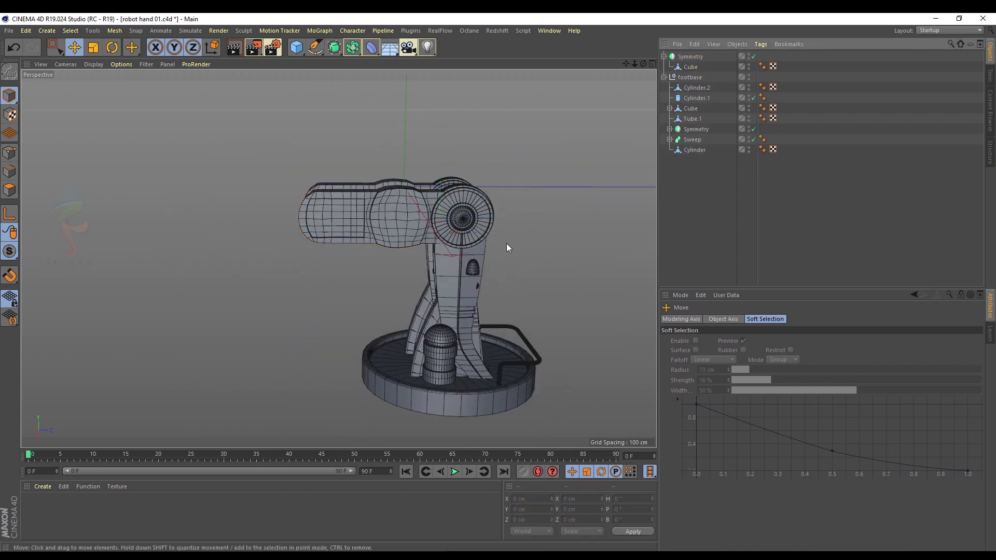
alt+middle_drag(506, 244, 478, 238)
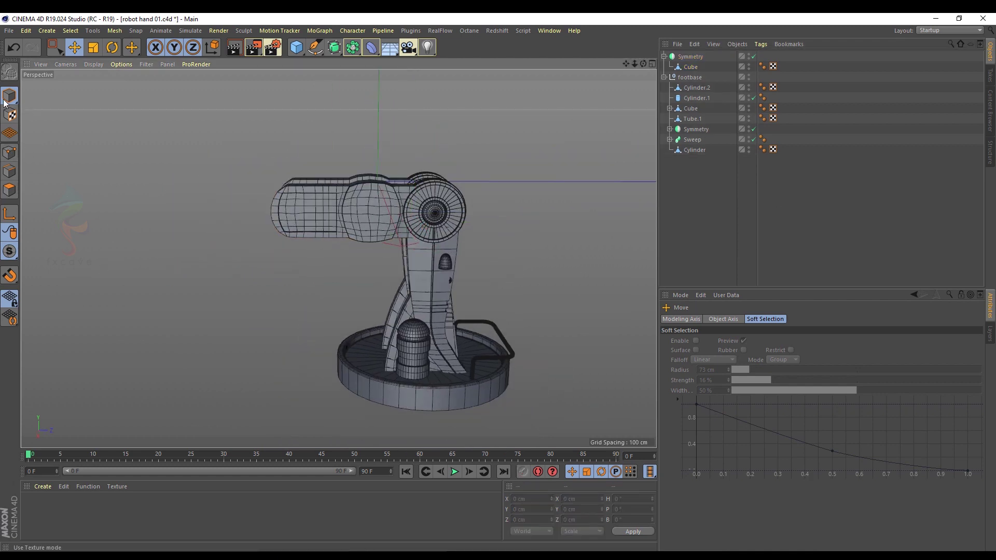
click(9, 31)
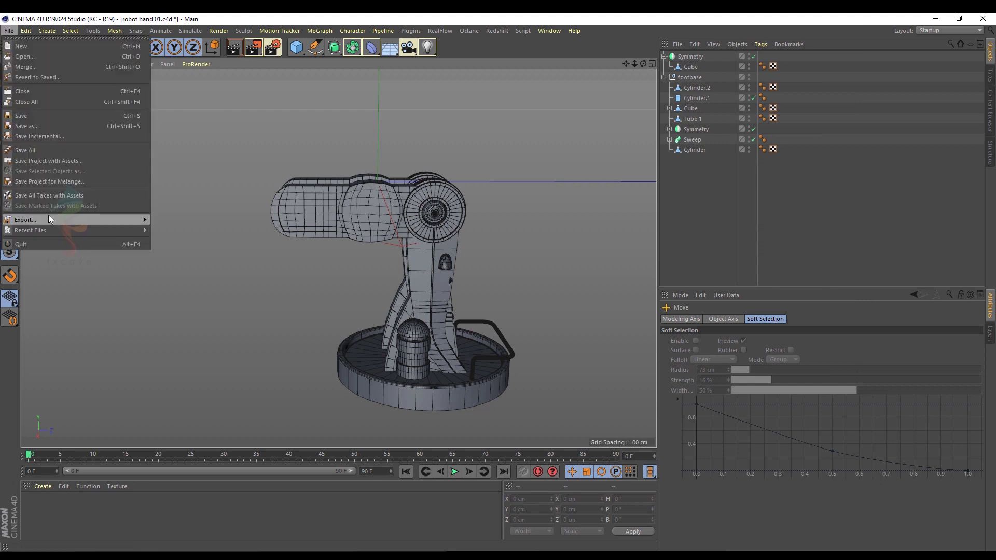
click(39, 136)
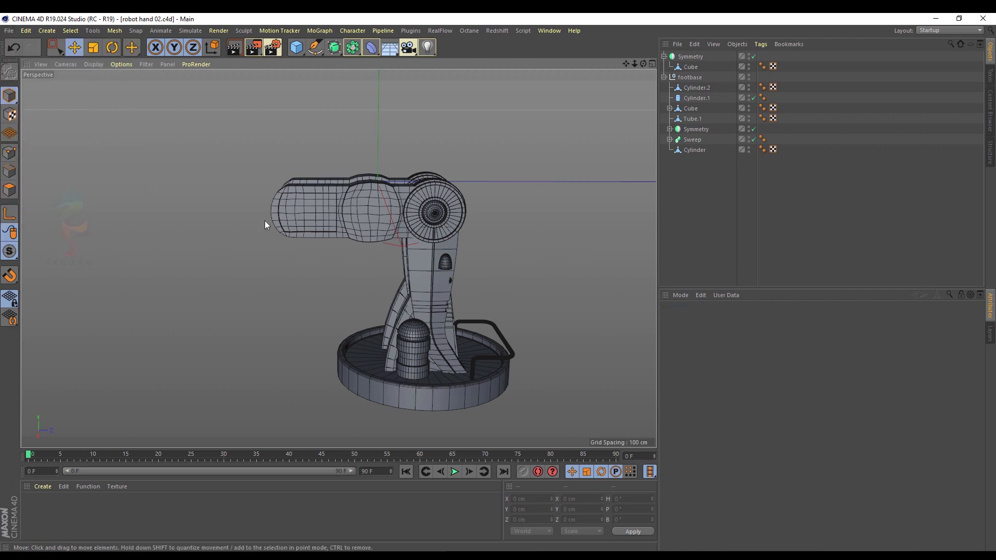
Add a Tube primitive in the side view and set its orientation to -X.
scroll(381, 209, up, 3)
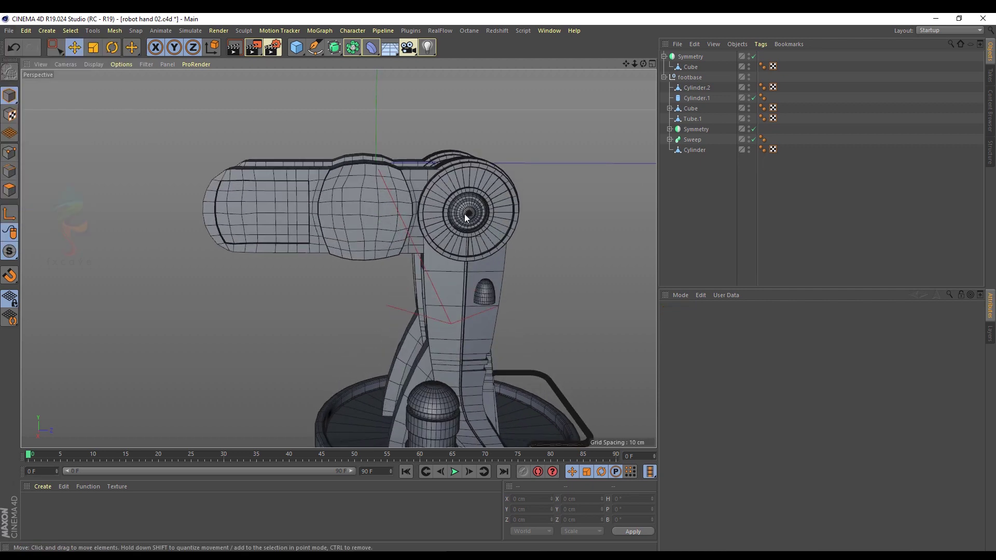
middle_click(370, 191)
middle_click(248, 323)
alt+middle_drag(553, 87, 348, 107)
scroll(348, 107, down, 3)
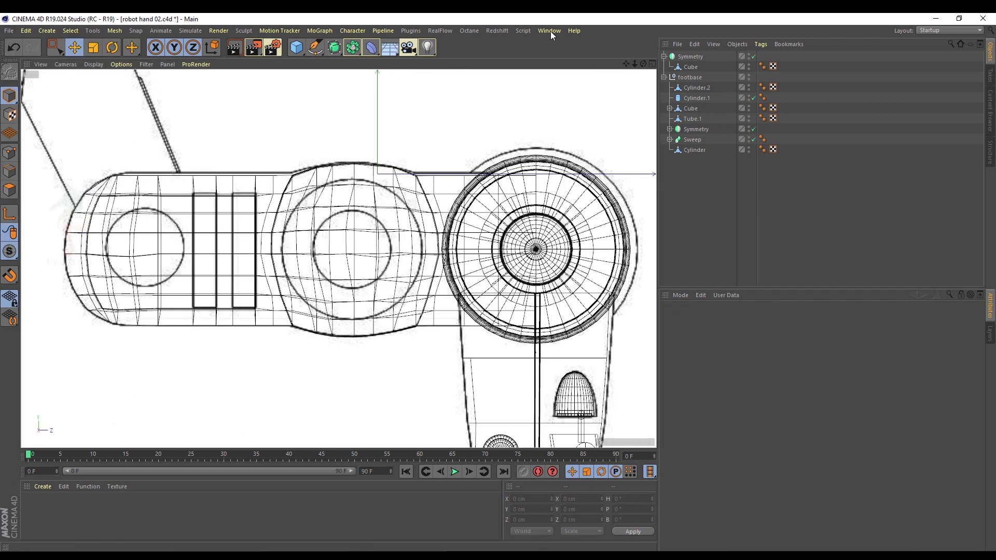
drag(296, 47, 506, 84)
click(763, 405)
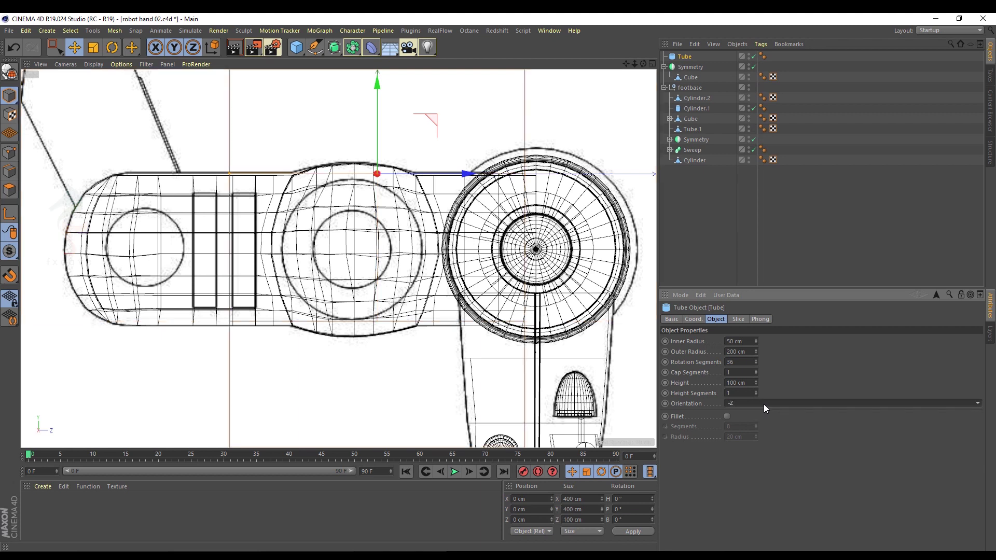
scroll(239, 167, down, 2)
middle_click(238, 166)
click(756, 392)
click(756, 392)
right_click(756, 393)
Centre the tube on the bulge's circles at Y -25.817 cm, Z -8.597 cm and reduce its inner radius to 23.929 cm.
scroll(756, 406, up, 3)
scroll(373, 233, down, 3)
middle_click(306, 185)
scroll(394, 208, down, 3)
scroll(776, 408, up, 1)
middle_click(394, 215)
middle_click(291, 306)
drag(395, 171, 378, 229)
scroll(359, 256, up, 3)
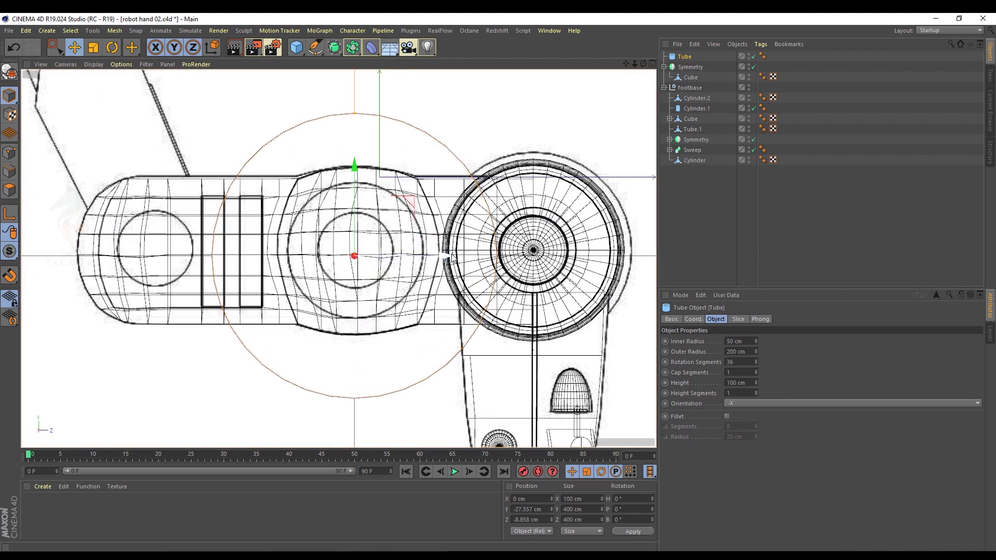
drag(355, 112, 353, 191)
scroll(367, 228, up, 3)
drag(396, 244, 398, 233)
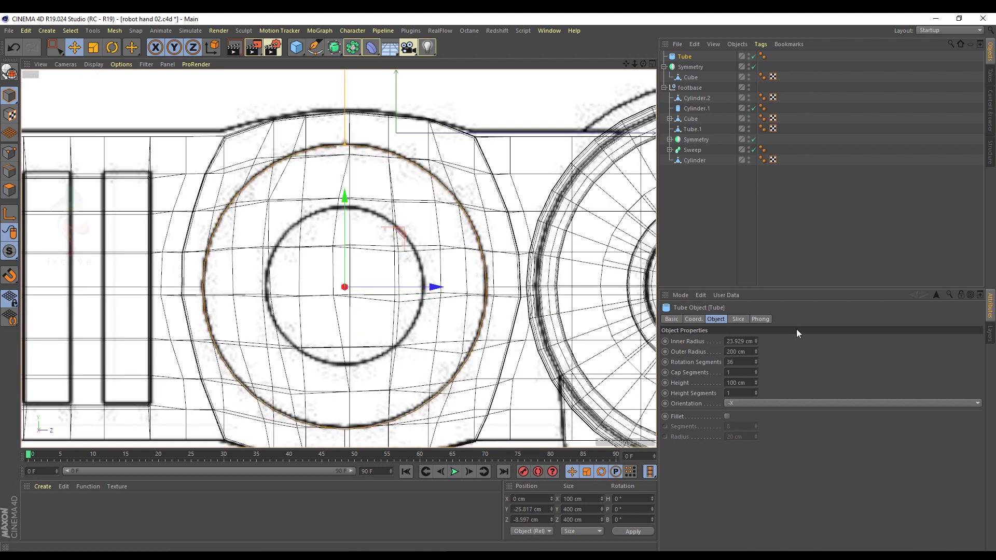
Set the tube's inner radius to 12 cm and outer radius to 23 cm, and shorten its height to about 11.3 cm.
mouse_move(756, 341)
mouse_down()
mouse_move(755, 353)
mouse_move(756, 343)
mouse_up()
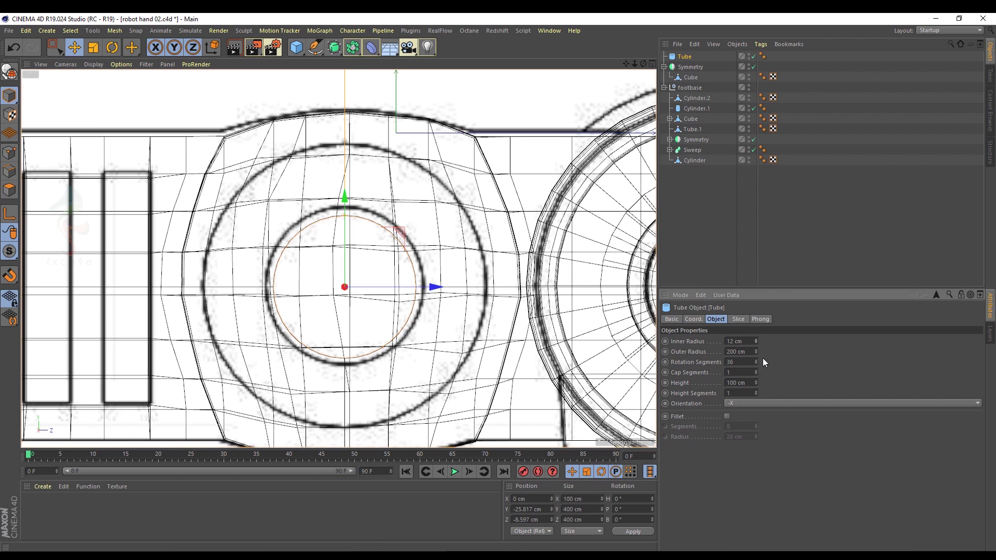
drag(756, 351, 755, 386)
alt+middle_drag(400, 265, 474, 239)
middle_click(201, 97)
middle_click(202, 97)
alt+drag(201, 97, 349, 189)
alt+right_drag(349, 189, 429, 202)
alt+drag(429, 203, 365, 313)
alt+middle_drag(364, 313, 400, 324)
drag(139, 159, 264, 214)
Place the tube under the arm's Symmetry object and group it with the arm Cube in a null.
drag(682, 56, 685, 72)
click(687, 78)
ctrl+click(688, 72)
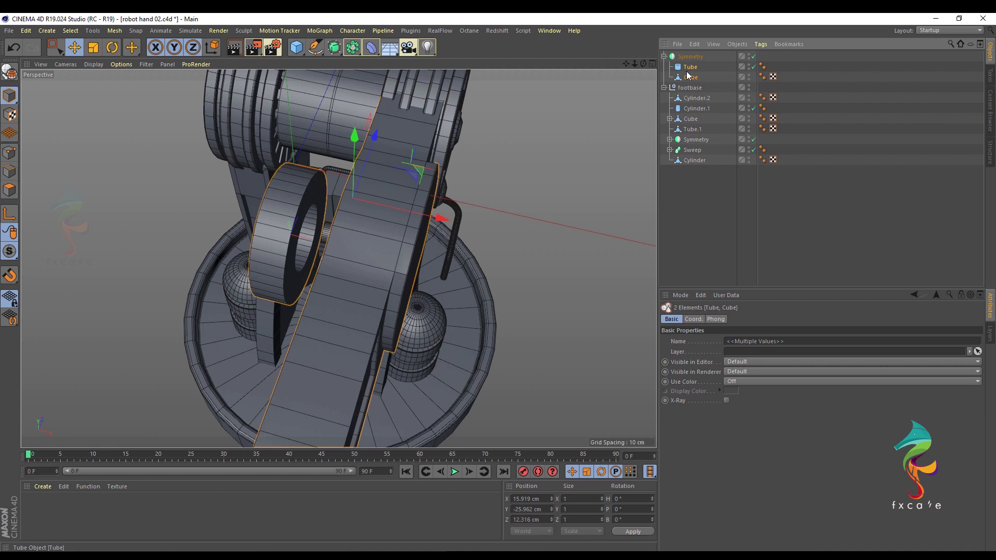
key(alt+g)
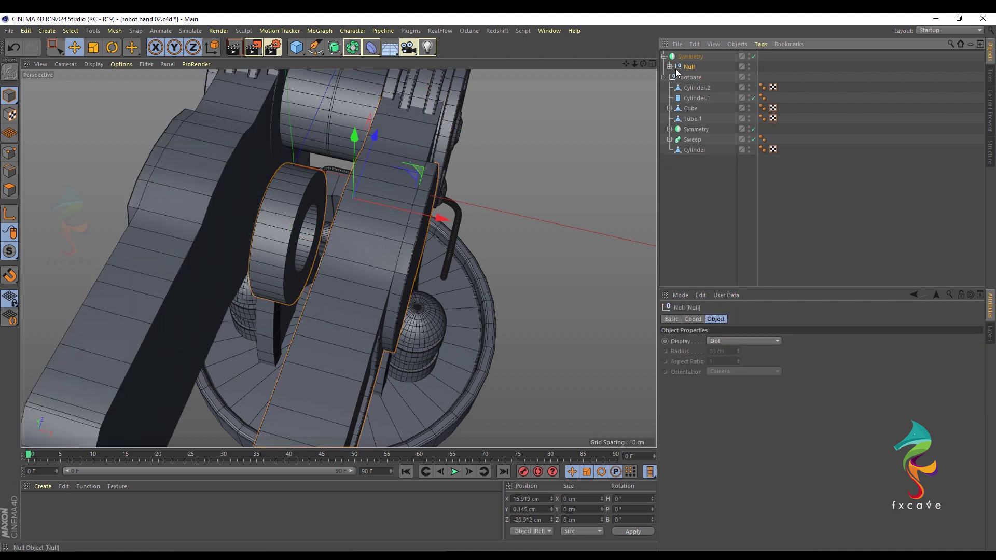
Expand the null and move the tube along X to 23.635 cm, onto the outer face of the arm's bulge.
click(670, 67)
click(695, 77)
drag(381, 257, 369, 305)
key(ctrl+z)
key(ctrl+z)
key(ctrl+z)
key(ctrl+y)
key(ctrl+y)
key(ctrl+y)
scroll(261, 168, up, 2)
alt+middle_drag(261, 168, 298, 218)
alt+drag(298, 225, 332, 218)
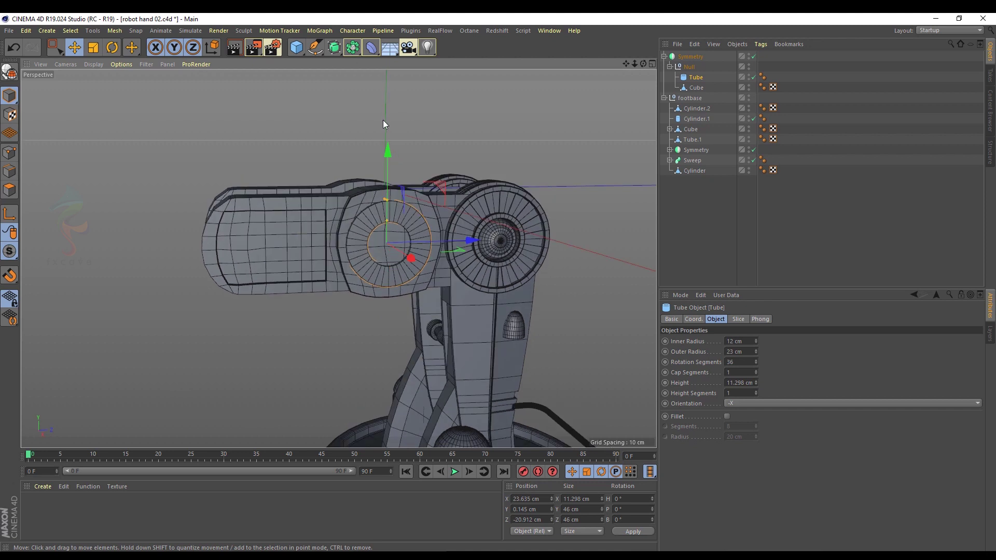
Add a Cylinder primitive, place it in the arm's null and shrink its radius.
drag(298, 47, 514, 61)
drag(679, 59, 689, 86)
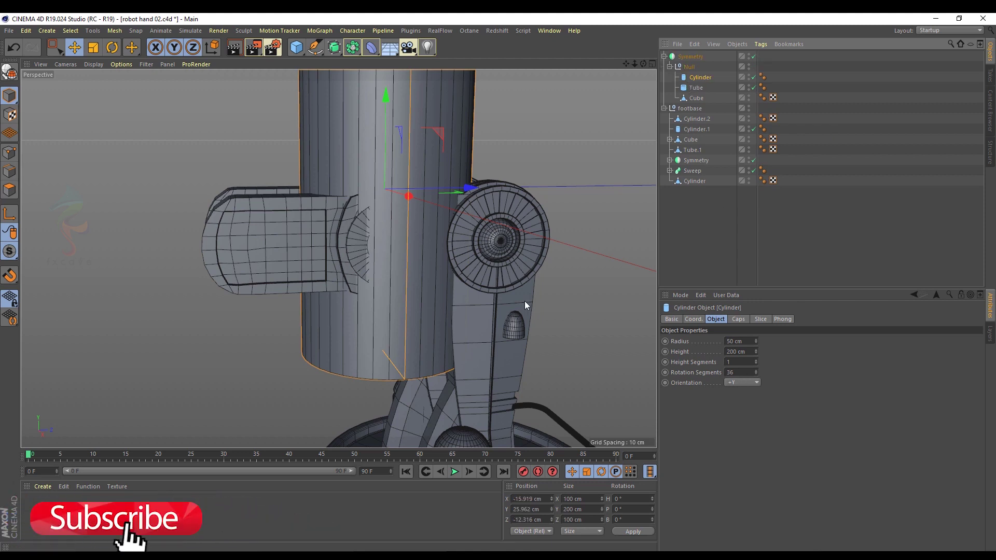
click(757, 343)
text(2)
key(Return)
drag(755, 341, 755, 420)
Fit the cylinder over a vertical strip of the blueprint's side panel with a 4 cm radius and 40.805 cm height.
drag(440, 135, 335, 247)
mouse_move(307, 136)
alt+mouse_down()
mouse_move(313, 130)
mouse_move(319, 157)
mouse_move(311, 147)
alt+mouse_up()
drag(349, 178, 337, 170)
middle_click(338, 170)
middle_click(184, 275)
mouse_move(233, 142)
mouse_down()
mouse_move(262, 155)
mouse_move(229, 145)
mouse_up()
click(756, 343)
click(756, 343)
alt+middle_drag(275, 256, 335, 248)
drag(288, 195, 287, 193)
Duplicate the cylinder onto the blueprint's neighbouring strip and move both cylinders outward along X to the arm's recessed side panel.
ctrl+drag(698, 77, 692, 72)
drag(380, 260, 301, 260)
middle_click(299, 259)
middle_click(80, 148)
alt+drag(275, 182, 335, 235)
ctrl+click(699, 88)
mouse_move(316, 201)
alt+mouse_down()
mouse_move(288, 173)
mouse_move(311, 178)
mouse_move(314, 191)
mouse_move(306, 207)
mouse_move(291, 200)
mouse_move(322, 209)
alt+mouse_up()
scroll(307, 174, up, 3)
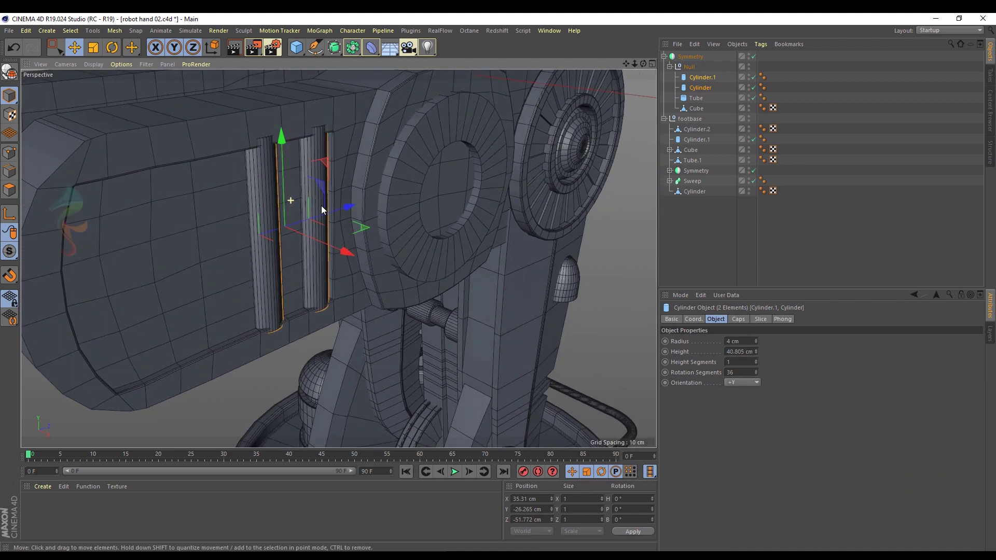
In polygon mode, select the upper two rows of polygons on the arm Cube's recessed side panel, up to the strip cylinders.
click(690, 107)
alt+drag(116, 213, 136, 210)
click(18, 190)
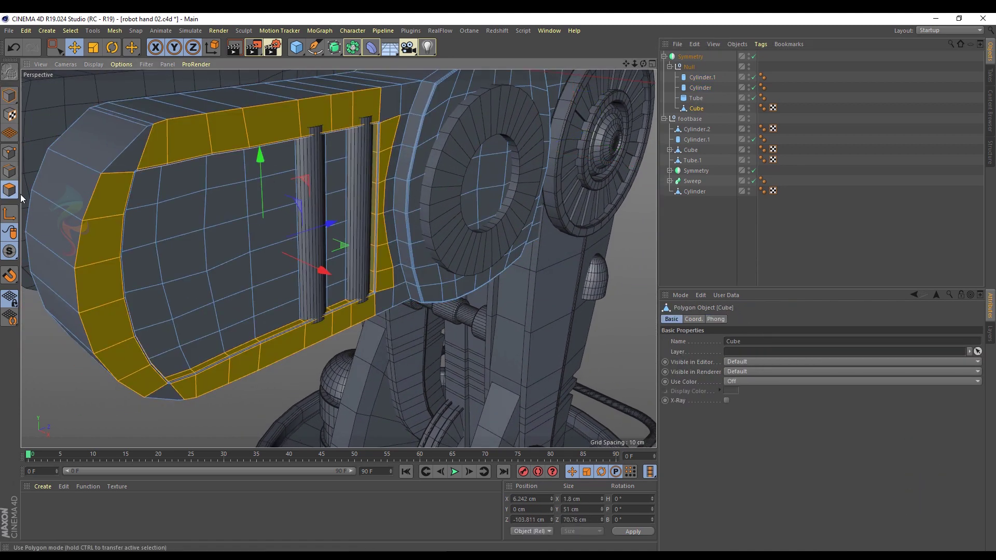
shift+click(196, 186)
mouse_move(197, 185)
alt+mouse_down()
mouse_move(246, 180)
mouse_move(195, 194)
alt+mouse_up()
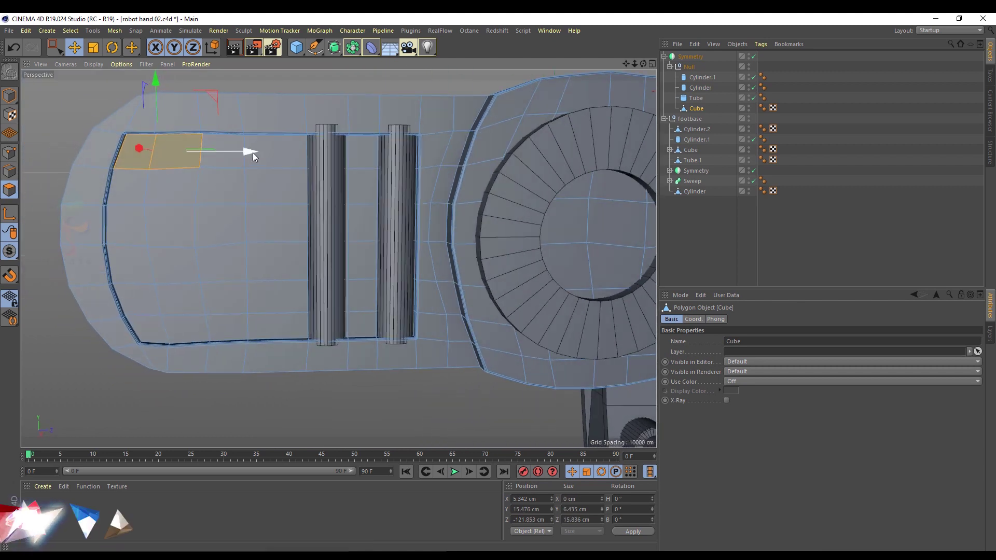
shift+click(233, 159)
shift+click(359, 161)
shift+click(285, 165)
shift+click(138, 184)
shift+click(171, 186)
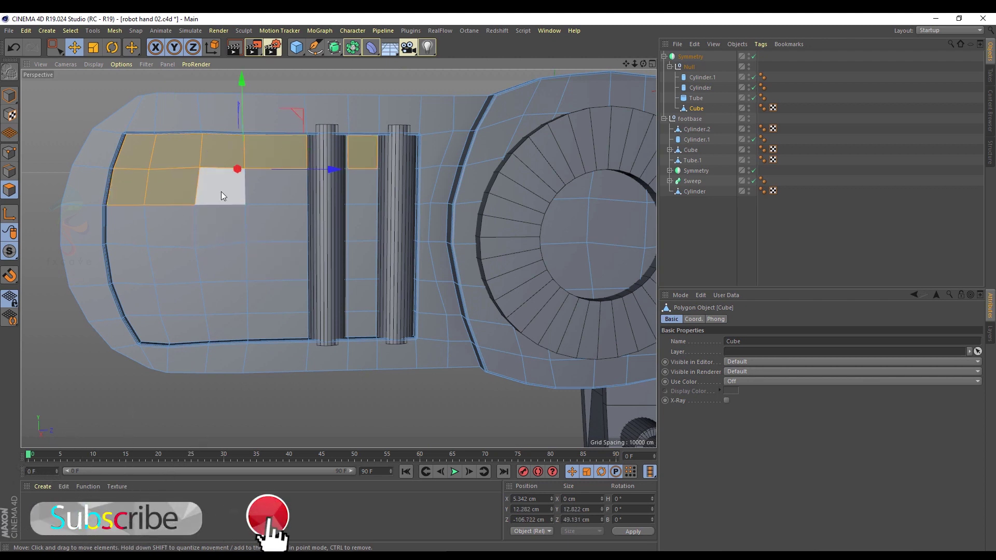
shift+click(220, 195)
shift+click(298, 195)
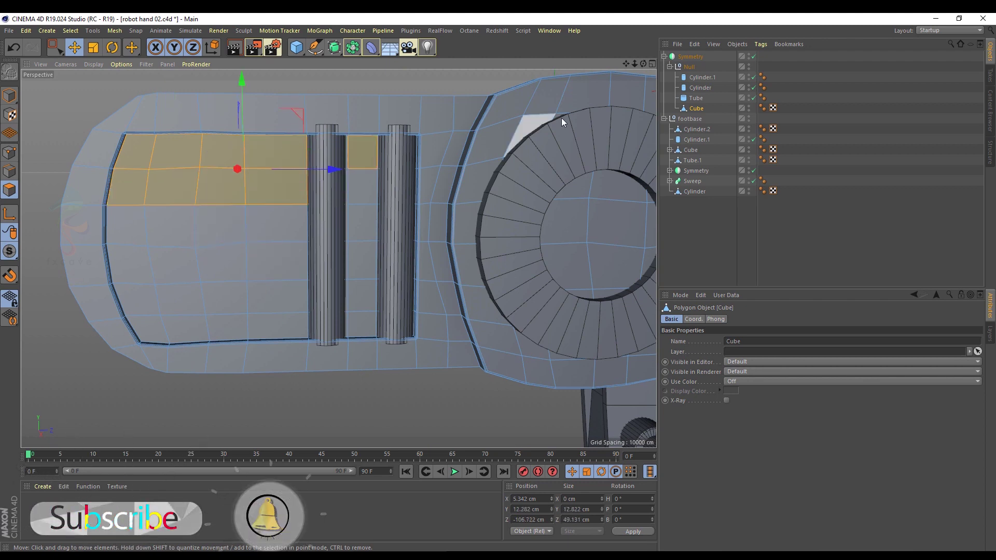
Disable both strip cylinders and add all remaining polygons of the recessed side panel to the selection.
click(753, 76)
click(753, 87)
shift+click(340, 198)
shift+click(363, 186)
shift+click(397, 187)
shift+click(399, 153)
shift+click(397, 223)
shift+click(332, 224)
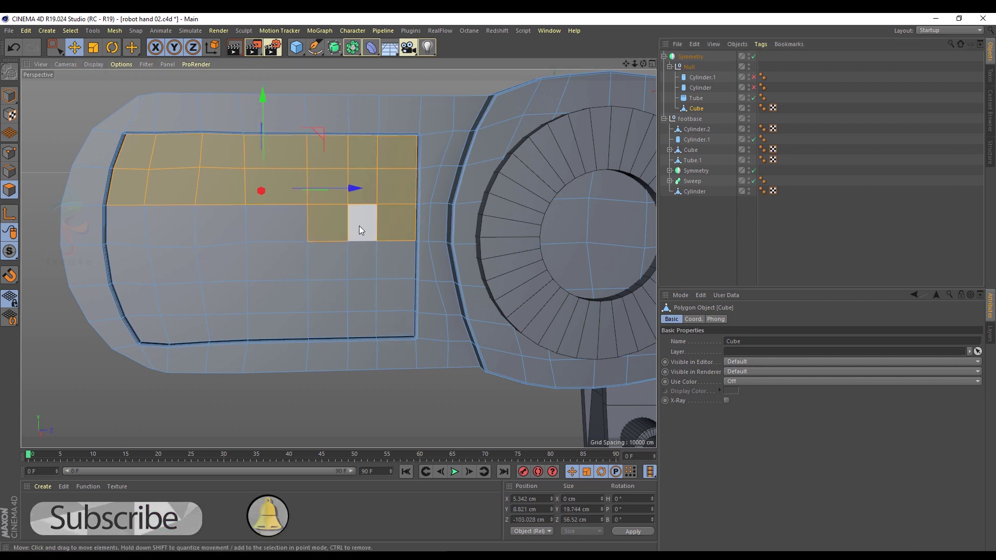
shift+click(361, 225)
shift+click(275, 225)
shift+click(220, 228)
shift+click(171, 228)
shift+click(127, 226)
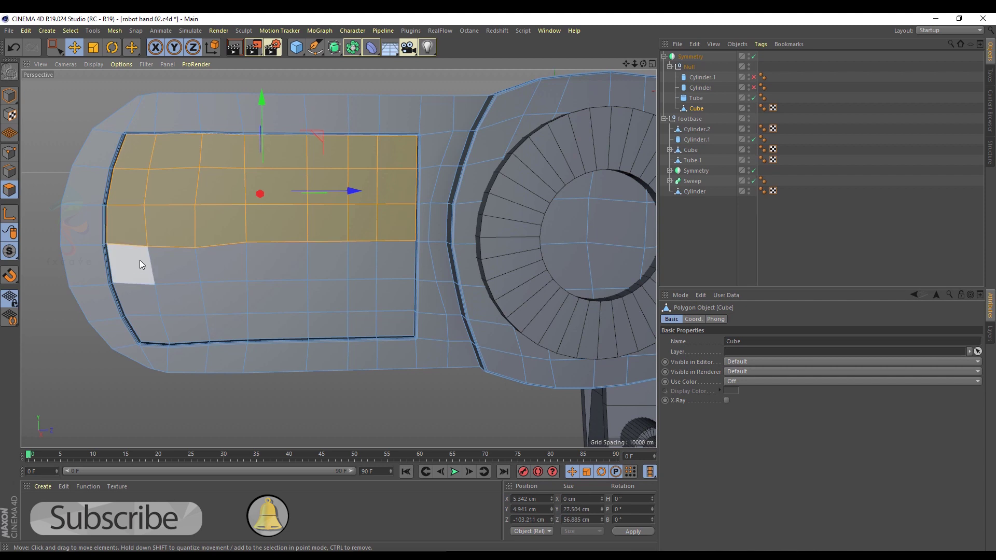
shift+click(241, 258)
shift+click(275, 259)
shift+click(335, 257)
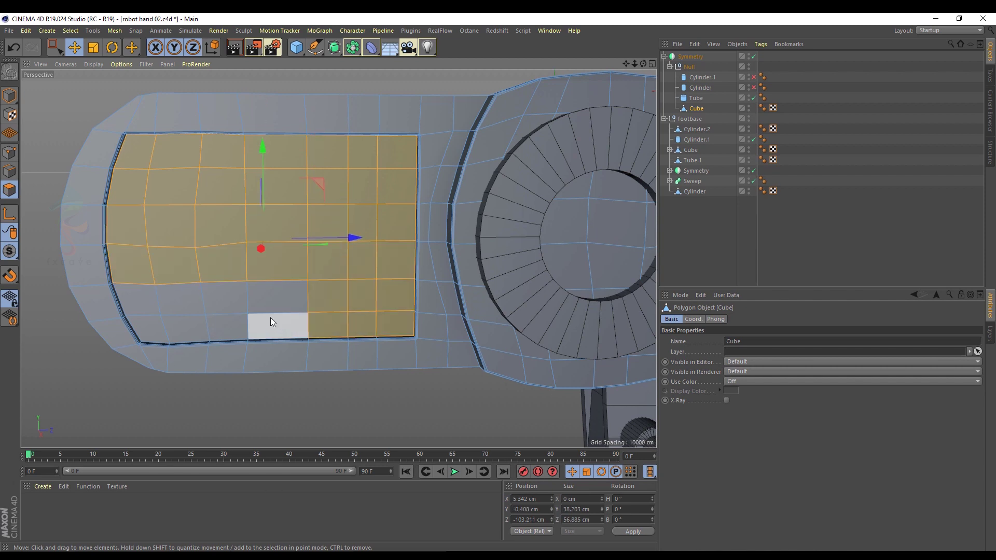
shift+click(151, 301)
shift+click(148, 330)
Smooth the selected panel polygons with the Brush tool in Smooth mode, undoing the stroke that distorts the panel's upper edge.
alt+drag(225, 223, 234, 226)
right_click(210, 197)
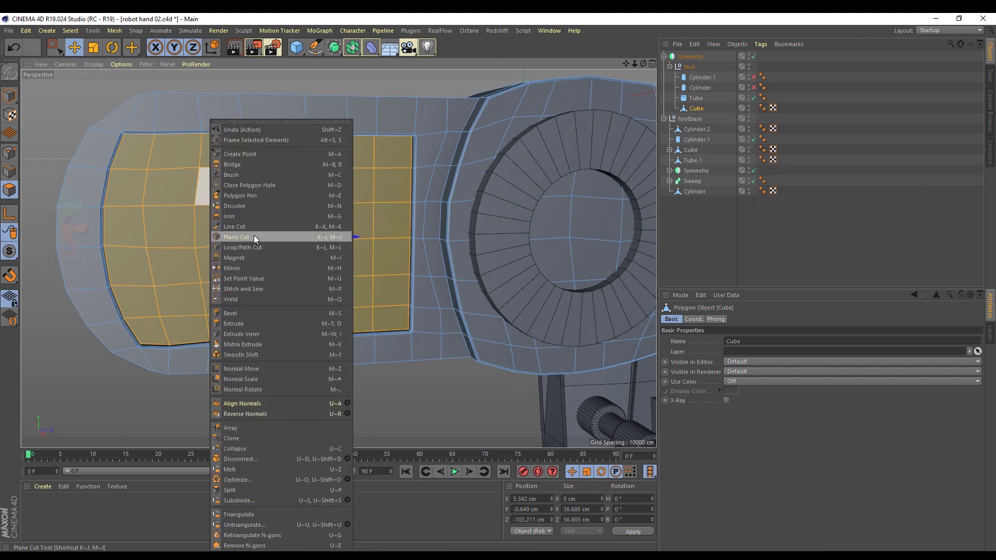
click(233, 175)
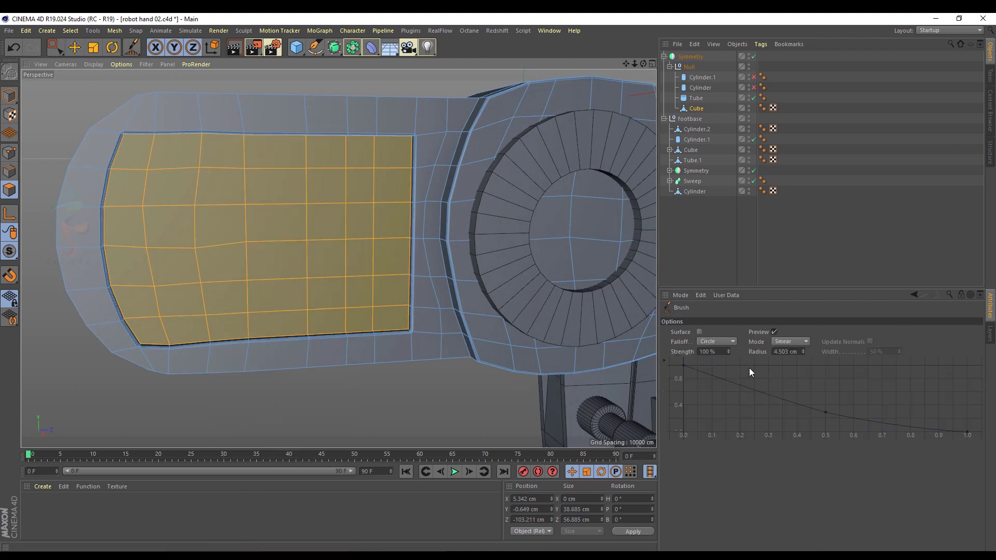
click(789, 341)
click(789, 434)
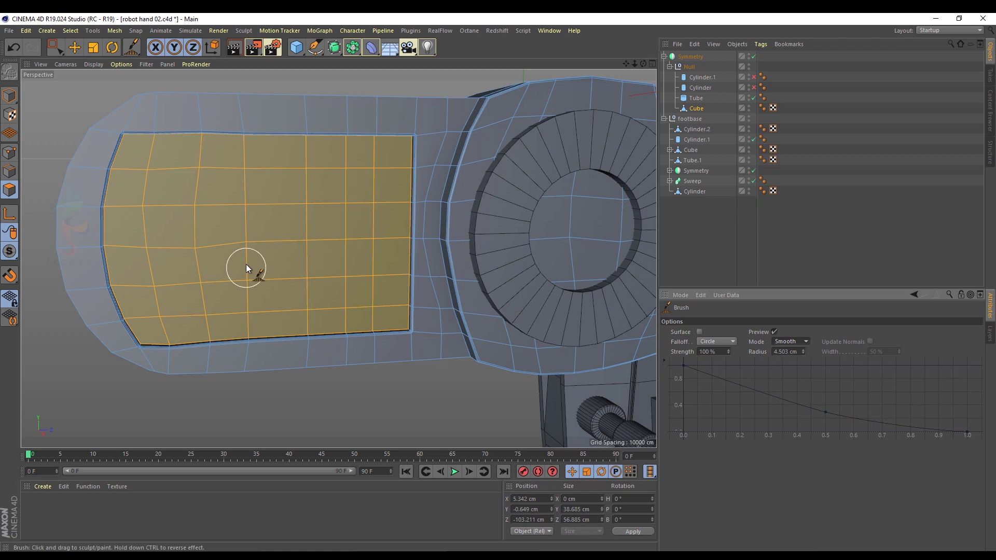
mouse_move(289, 271)
mouse_down()
mouse_move(358, 269)
mouse_move(324, 169)
mouse_move(259, 298)
mouse_move(226, 176)
mouse_up()
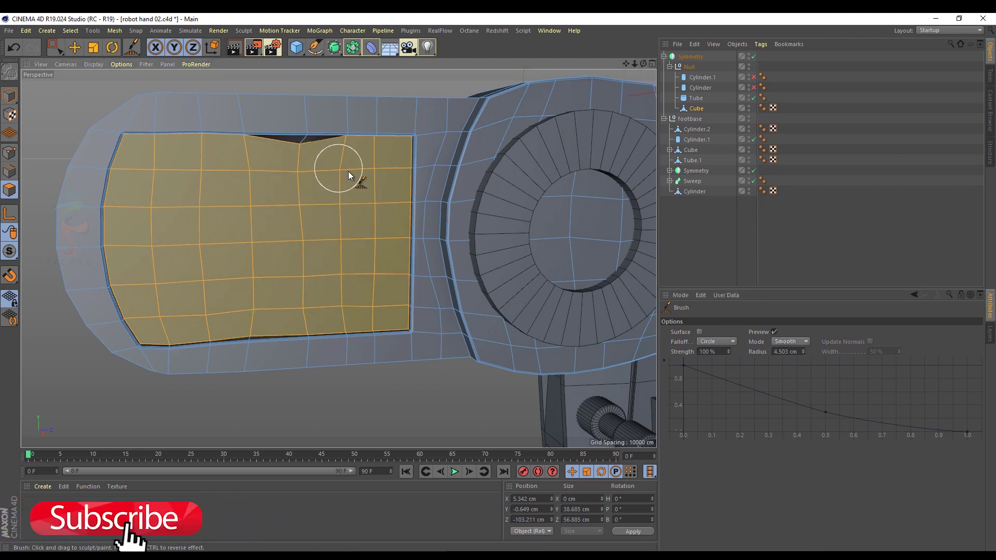
key(ctrl+z)
mouse_move(199, 248)
mouse_down()
mouse_move(150, 216)
mouse_move(155, 254)
mouse_move(283, 273)
mouse_up()
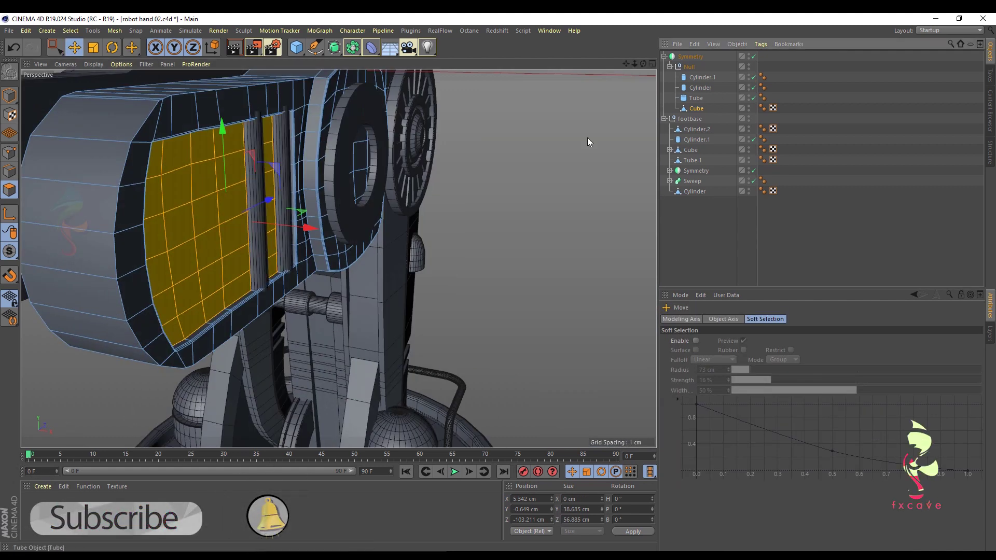
Move the selected panel polygons inward along X to 3.665 cm and shift both strip cylinders inward along X to 18.009 cm.
alt+drag(589, 144, 192, 236)
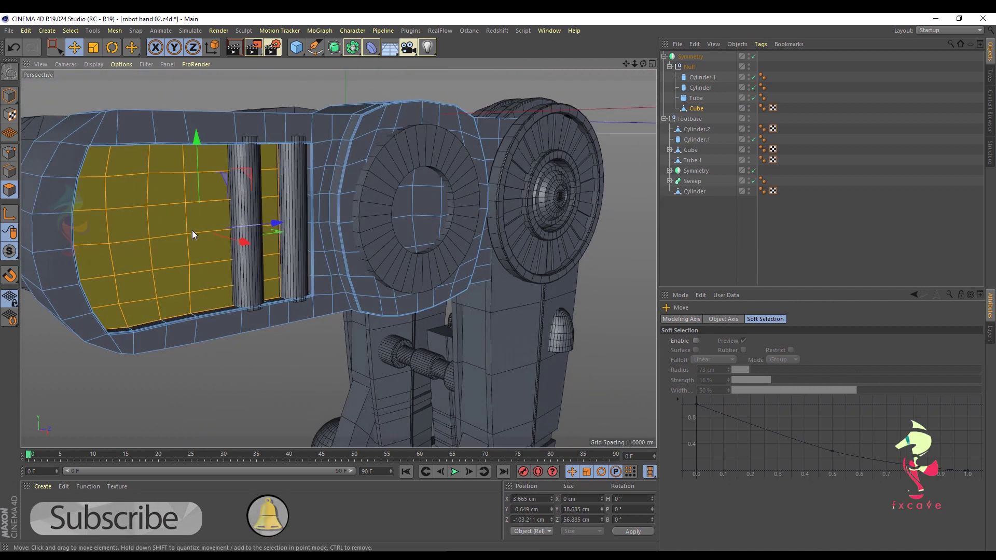
click(7, 96)
drag(743, 79, 706, 89)
mouse_move(317, 231)
mouse_down()
mouse_move(354, 222)
mouse_move(321, 221)
mouse_up()
click(242, 219)
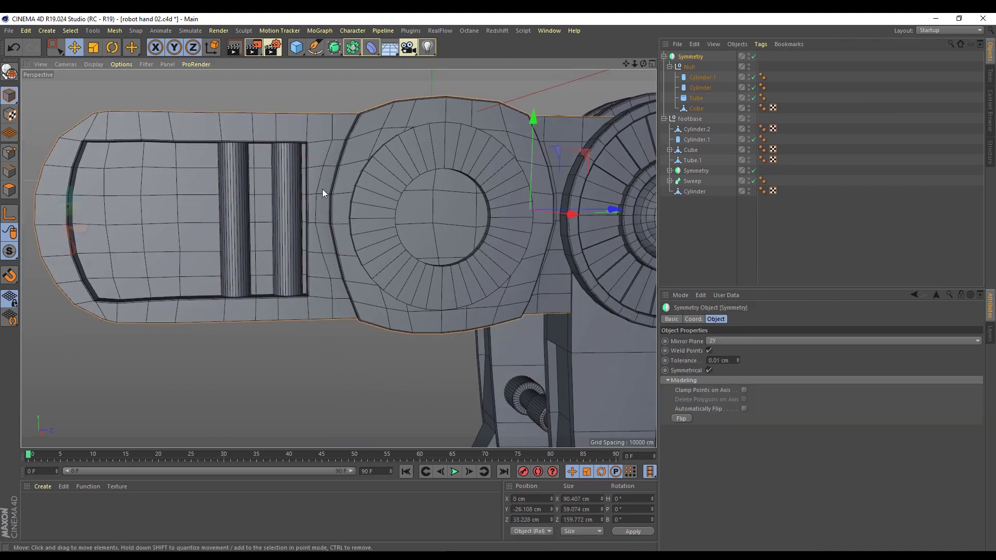
Clear the selection, compare the arm with the side-view blueprint and save the project.
click(697, 253)
scroll(312, 226, down, 5)
alt+middle_drag(338, 198, 327, 139)
middle_click(328, 140)
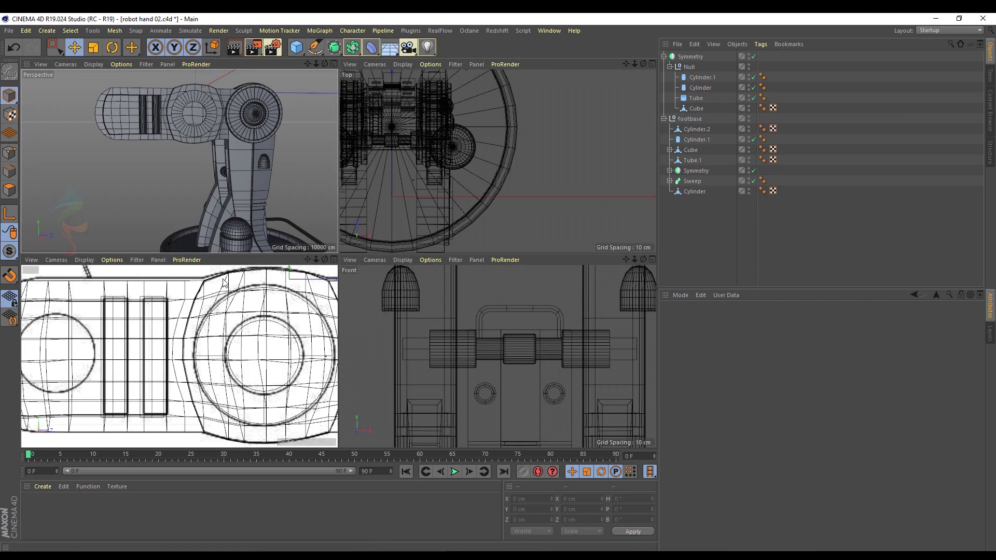
middle_click(151, 318)
key(ctrl+s)
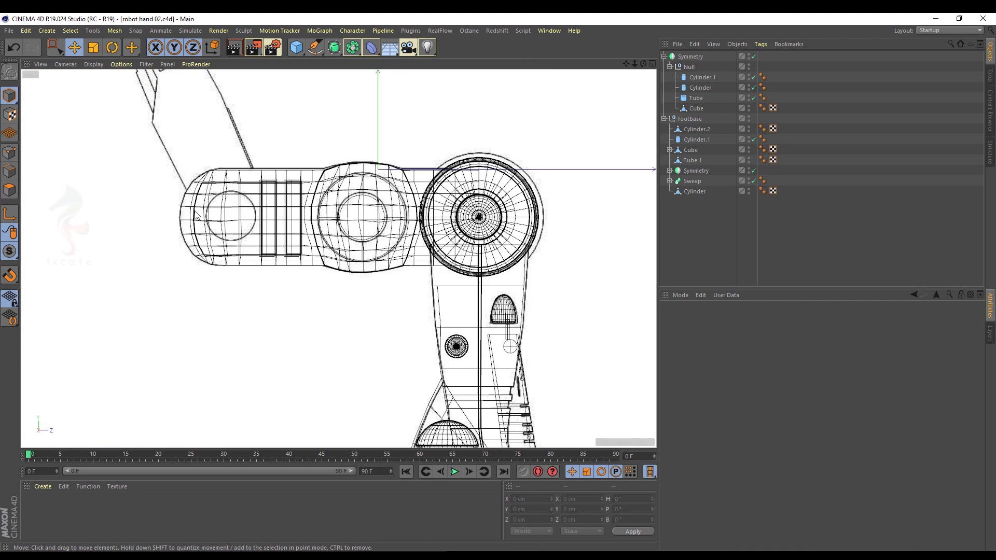
Duplicate a strip cylinder, set the copy's orientation to -X and move it along Z to -94.196 cm near the arm's rounded end.
middle_click(295, 110)
middle_click(151, 98)
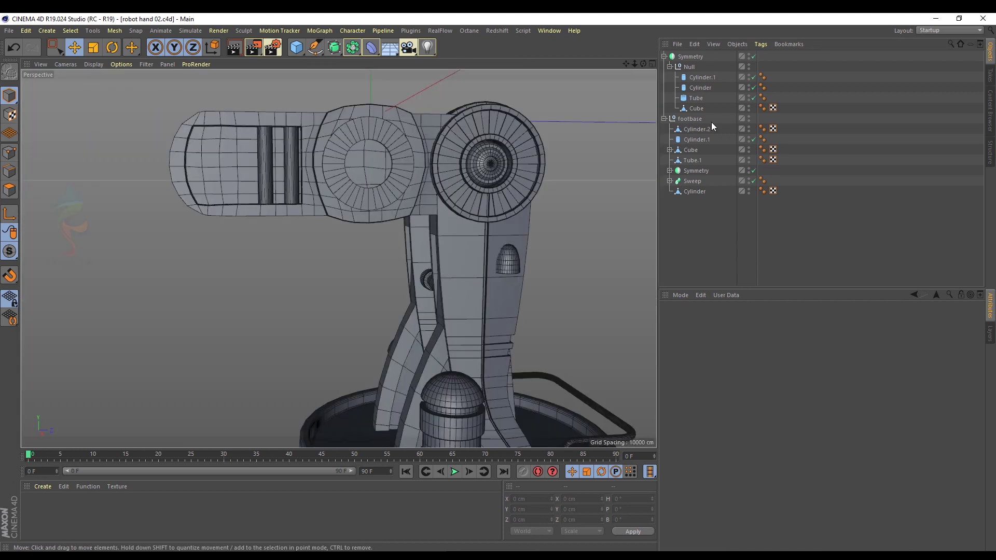
ctrl+drag(693, 75, 694, 75)
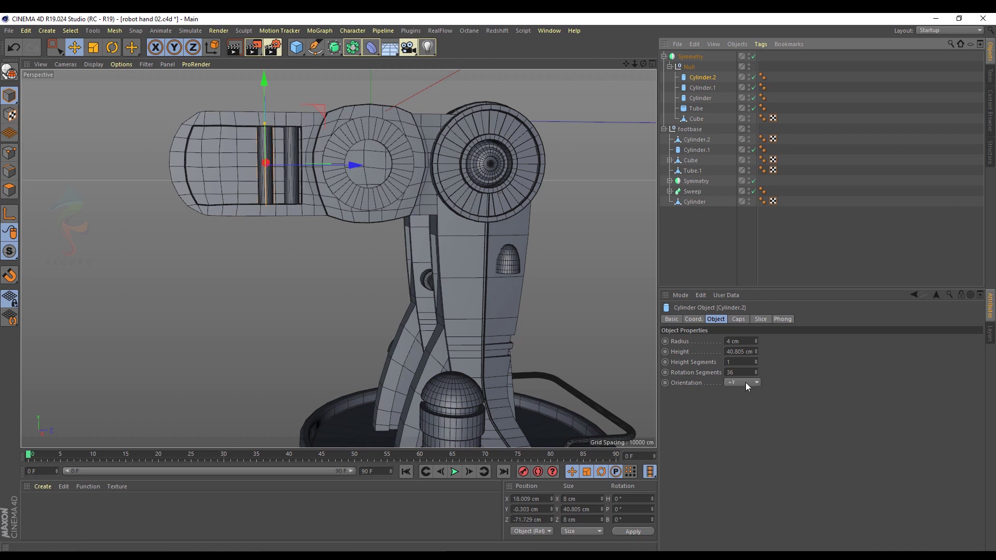
scroll(746, 383, up, 1)
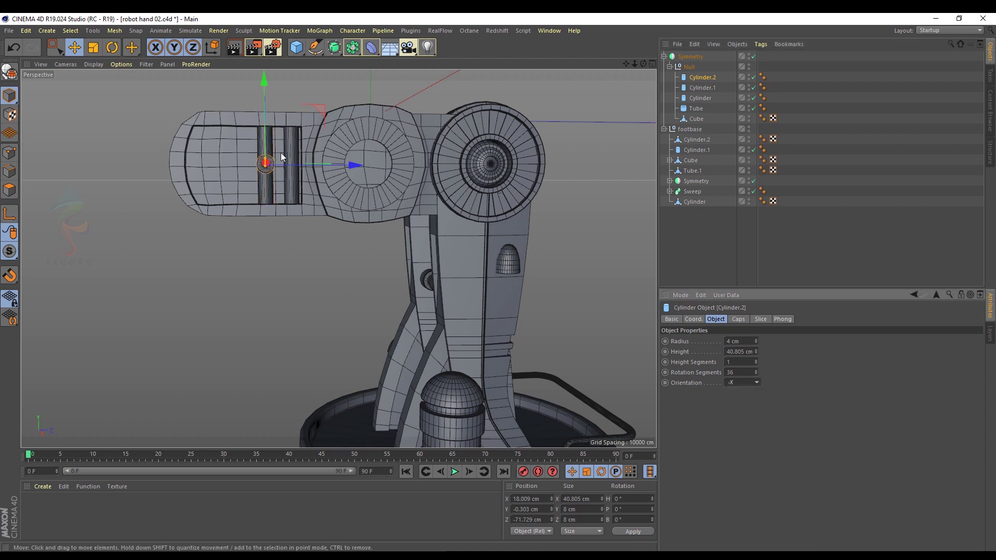
drag(344, 163, 298, 163)
Match the new cylinder to the blueprint's end circle with a 12.91 cm radius, centred at Y 0.961 cm, Z -91.077 cm.
middle_click(337, 336)
middle_click(337, 336)
scroll(248, 165, up, 5)
drag(245, 142, 246, 128)
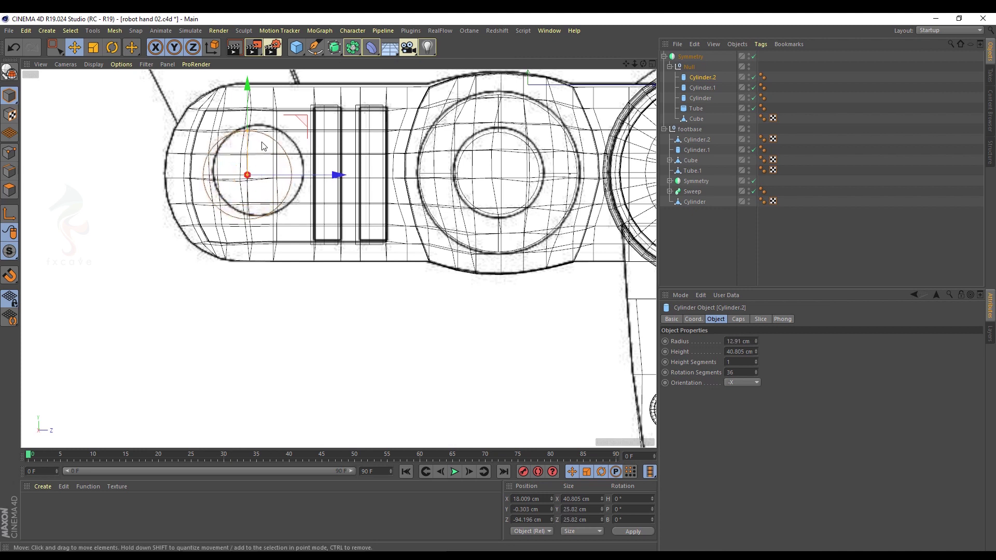
alt+middle_drag(262, 147, 292, 199)
scroll(292, 199, up, 3)
drag(326, 187, 346, 179)
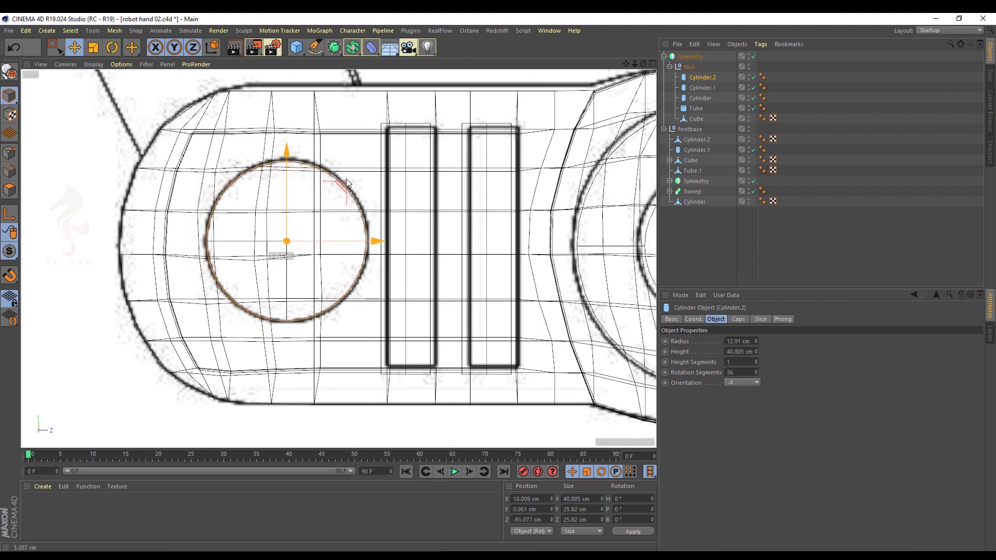
Give the end cylinder 7 height segments and 28 rotation segments, set its height to 44.117 cm and its X position to 1.735 cm.
middle_click(348, 183)
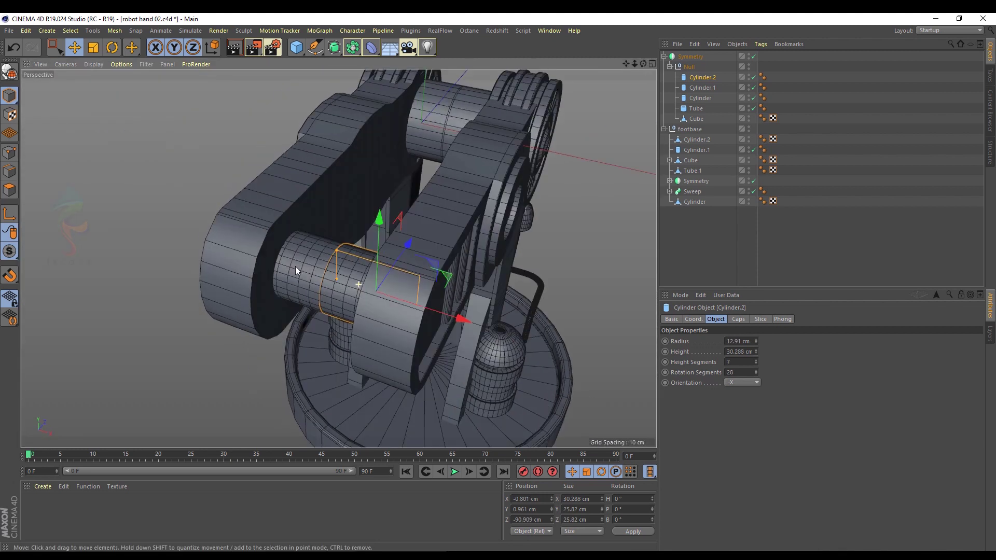
scroll(237, 248, up, 3)
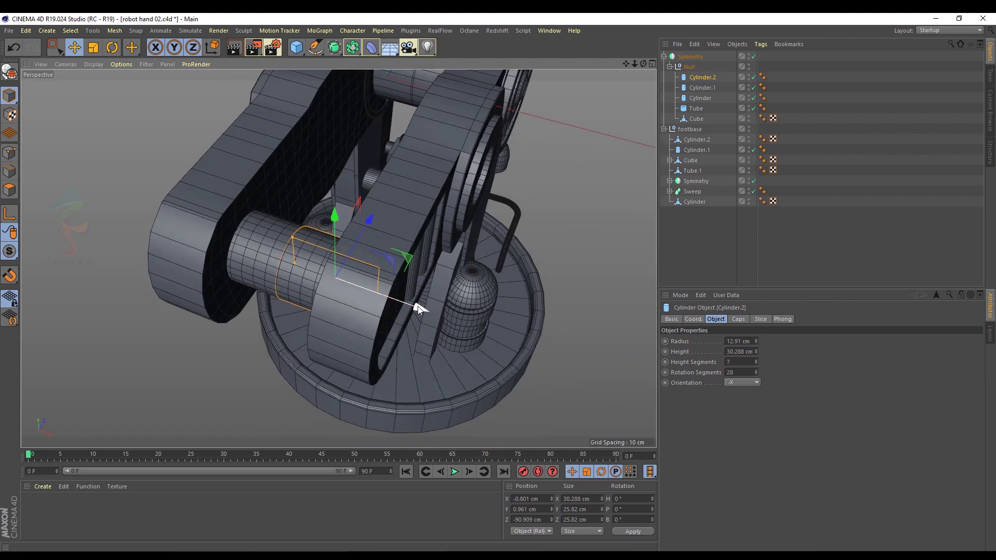
drag(418, 306, 449, 318)
alt+drag(260, 221, 309, 252)
drag(455, 265, 358, 210)
alt+middle_drag(357, 210, 380, 239)
alt+drag(380, 239, 382, 234)
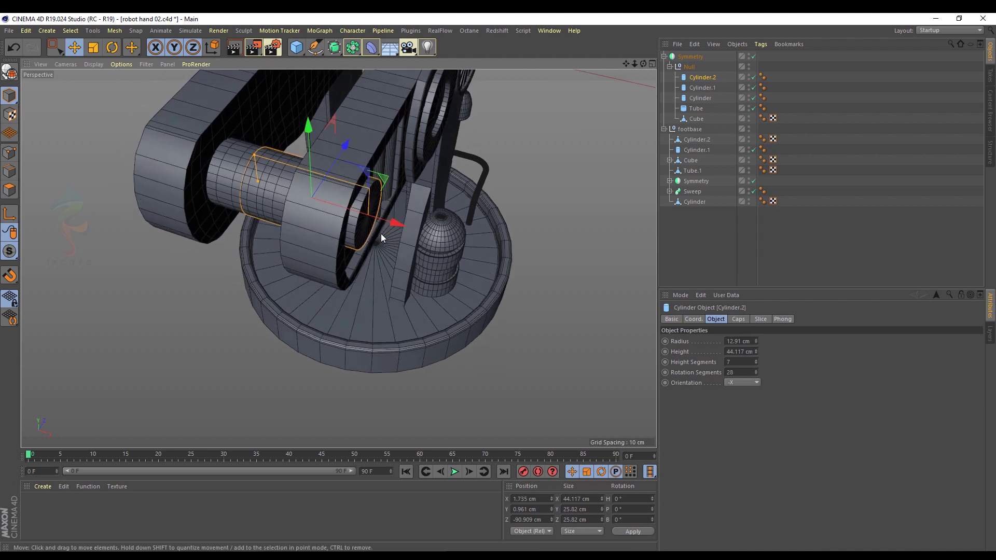
Make the end cylinder editable and optimize all of its points.
key(c)
click(7, 156)
click(54, 47)
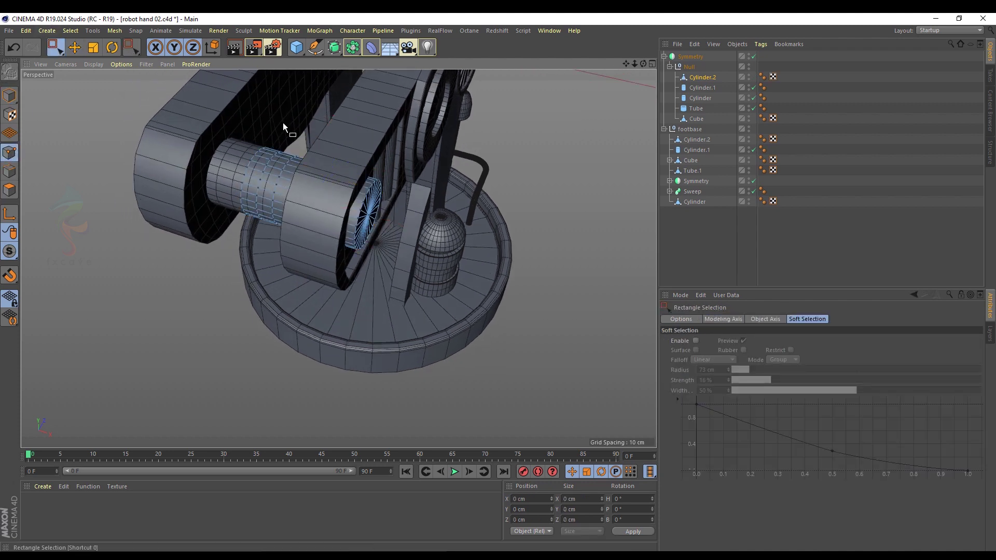
alt+middle_drag(456, 281, 471, 338)
scroll(401, 320, up, 5)
scroll(357, 315, down, 3)
scroll(239, 265, down, 3)
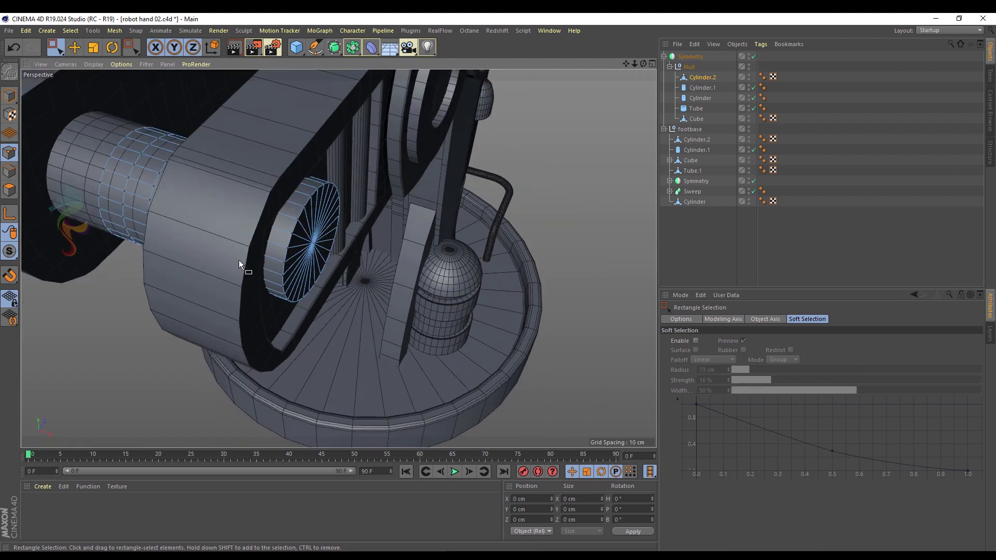
key(v)
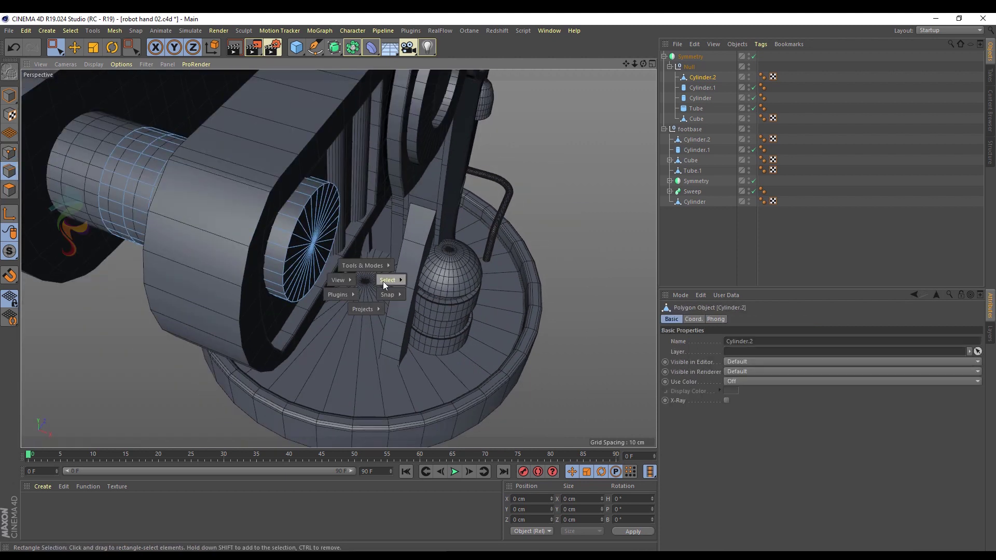
mouse_move(383, 281)
click(442, 204)
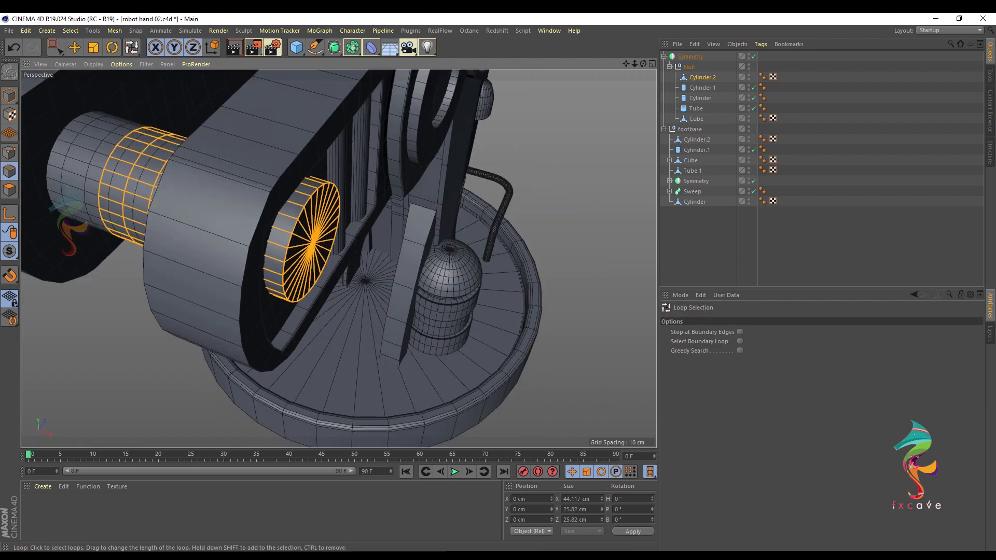
click(13, 156)
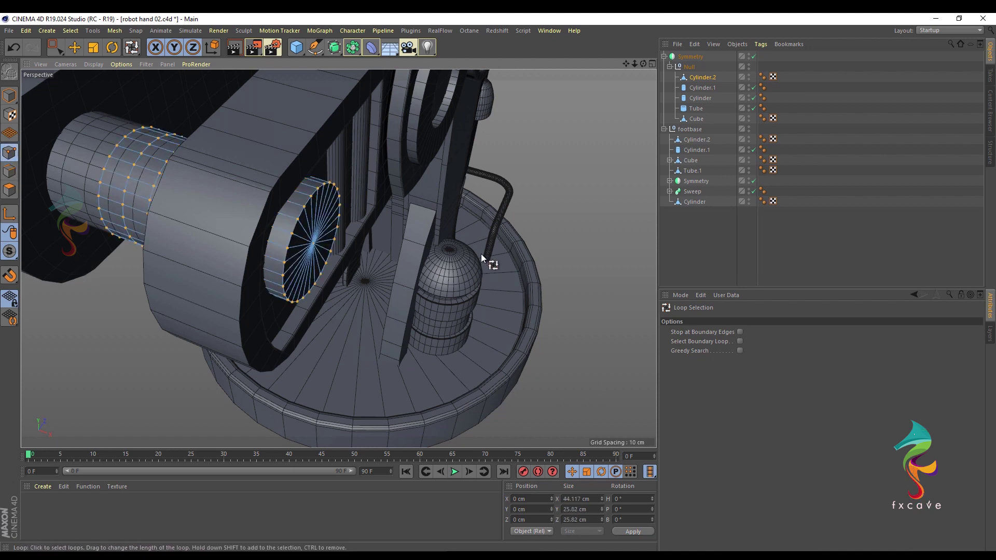
right_click(483, 259)
click(508, 514)
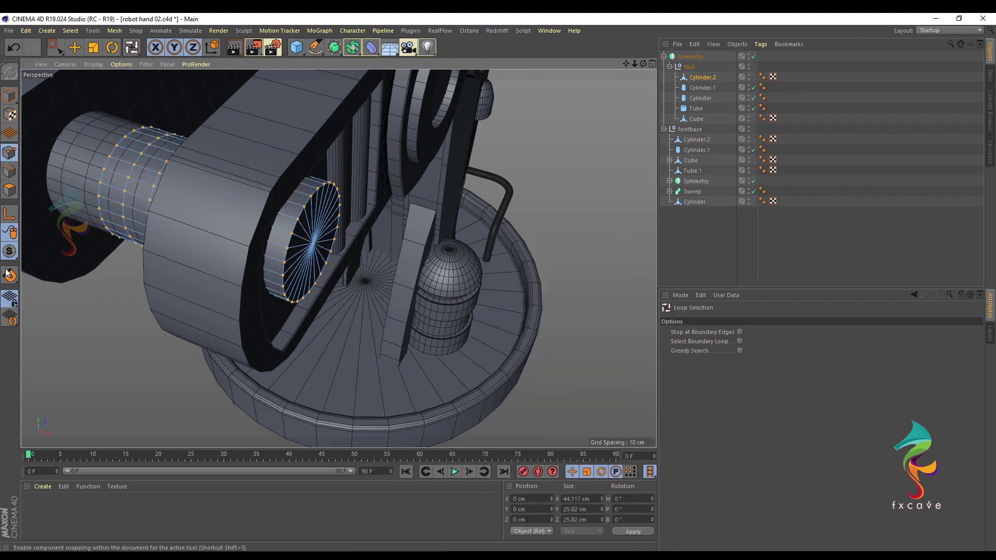
Select the edge loop around the end cylinder's outer cap and bevel it with a Round shape, adjusting offset and subdivision.
click(14, 175)
key(v)
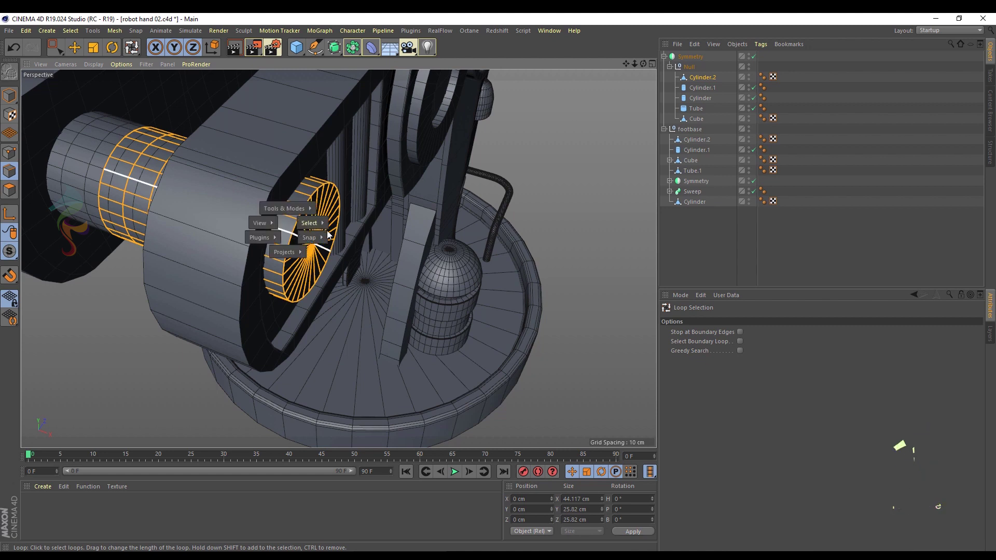
click(563, 214)
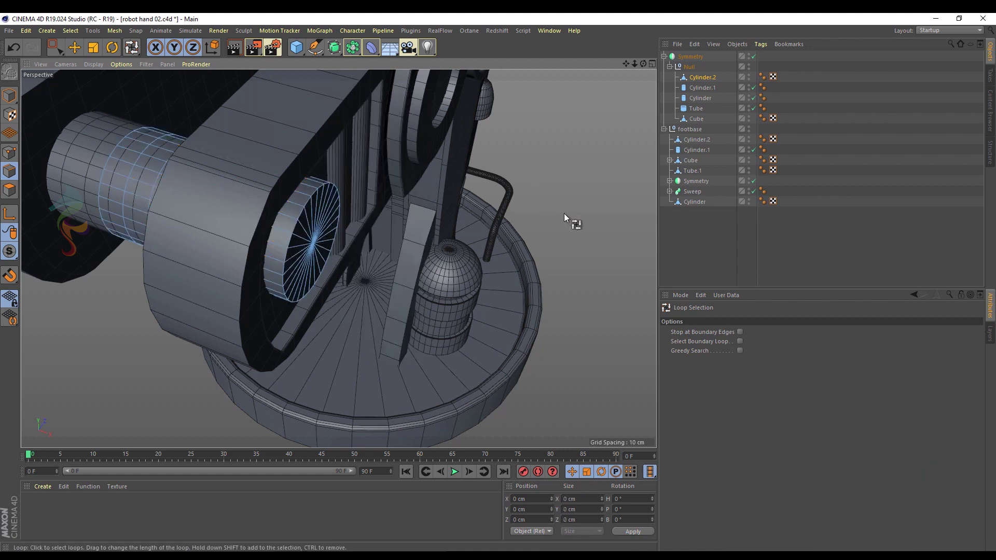
click(299, 254)
alt+drag(215, 224, 449, 204)
right_click(453, 345)
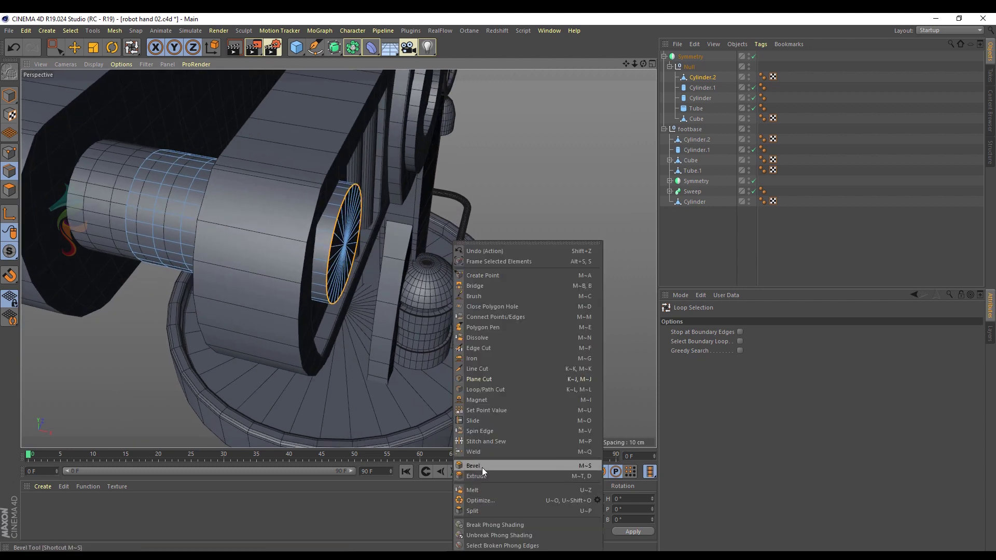
click(483, 471)
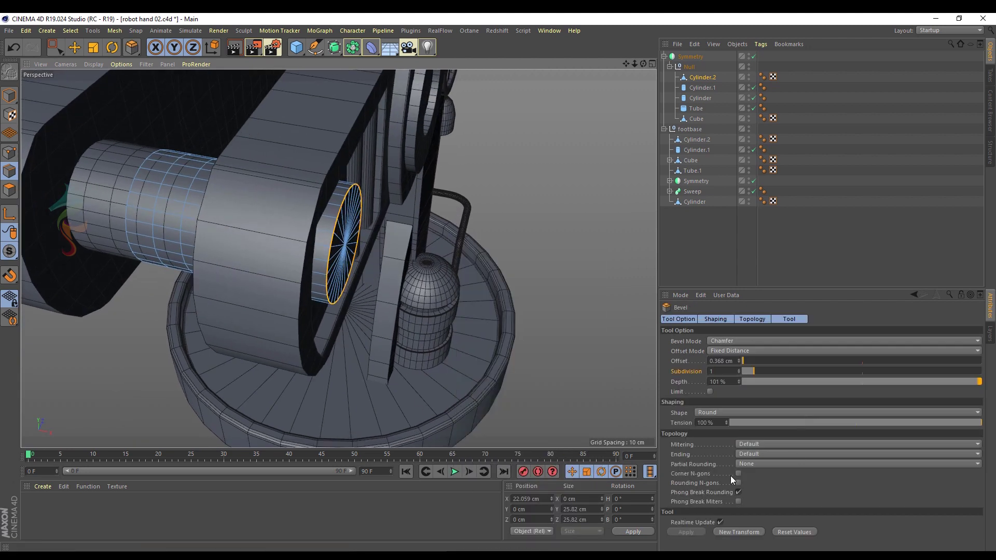
click(738, 359)
click(739, 370)
click(738, 370)
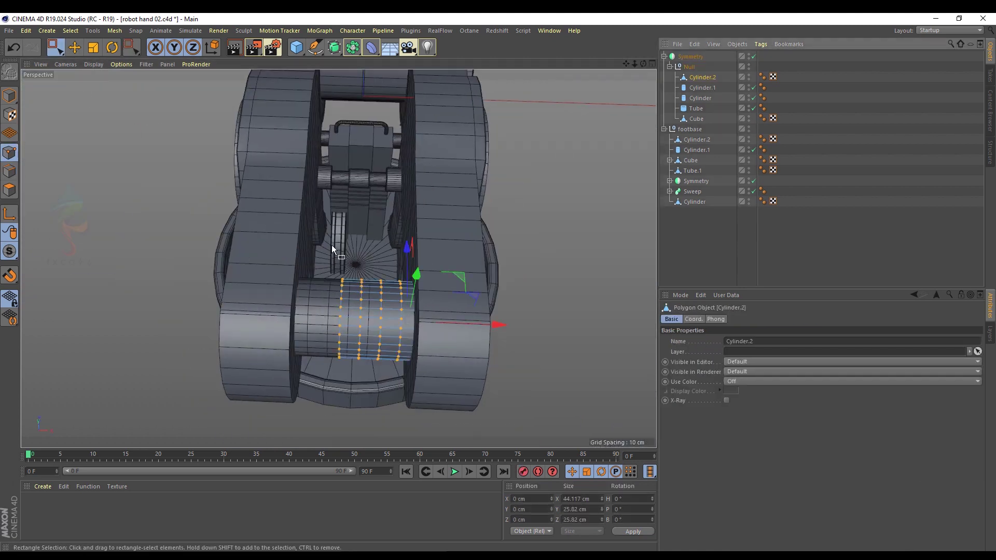
Select the points at the end cylinder's inner end and shift them along X toward the middle between the two arms.
key(space)
drag(327, 259, 352, 379)
drag(431, 325, 441, 328)
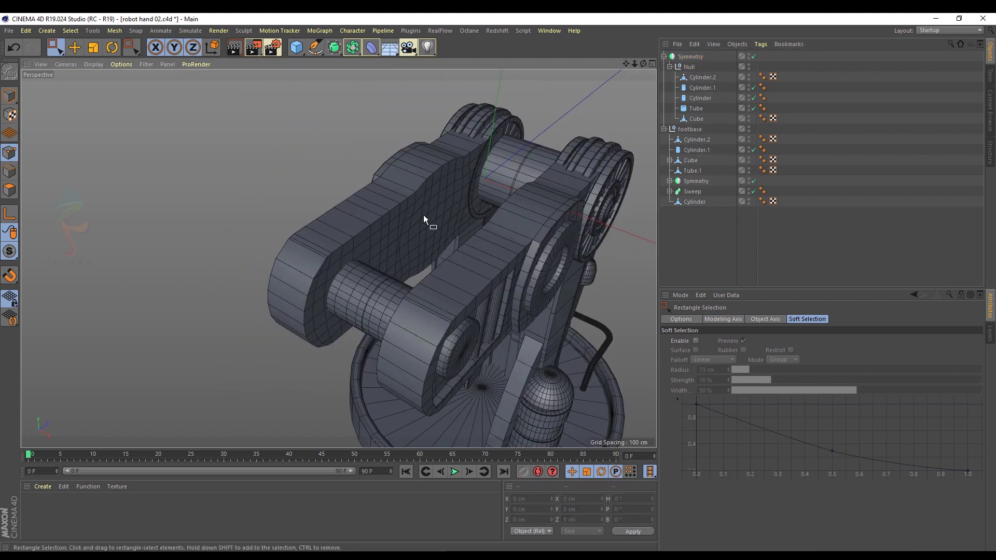
Return to model mode and inspect the whole robot arm from the side.
alt+right_drag(423, 214, 335, 215)
alt+drag(335, 215, 306, 213)
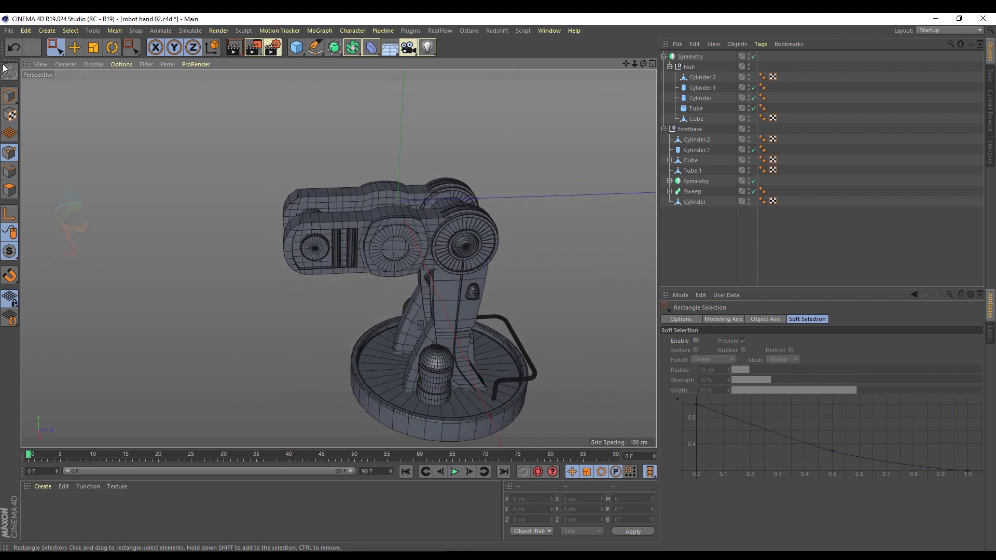
click(75, 48)
click(9, 95)
alt+right_drag(390, 165, 363, 167)
alt+drag(371, 210, 393, 215)
alt+middle_drag(393, 214, 364, 225)
alt+drag(363, 228, 392, 235)
key(alt+Tab)
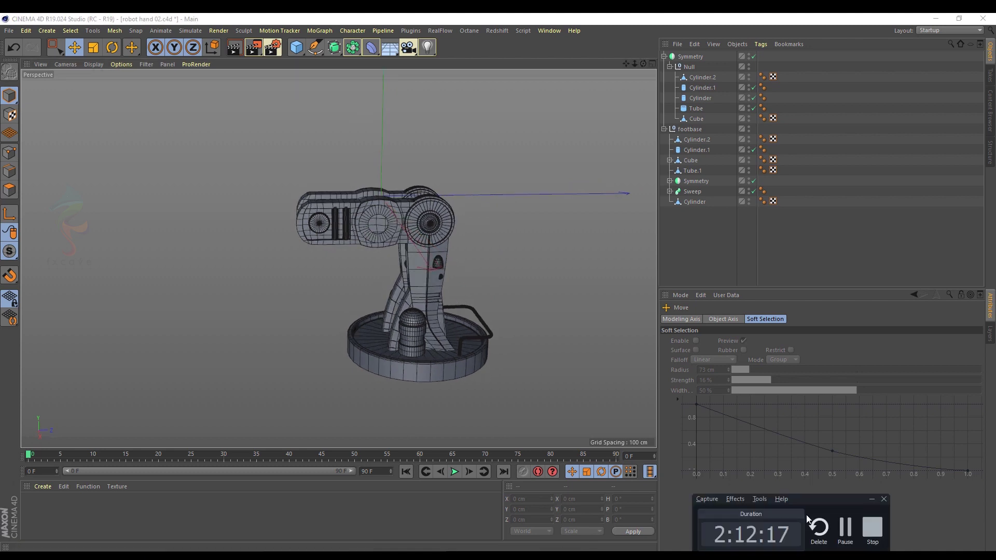
click(867, 539)
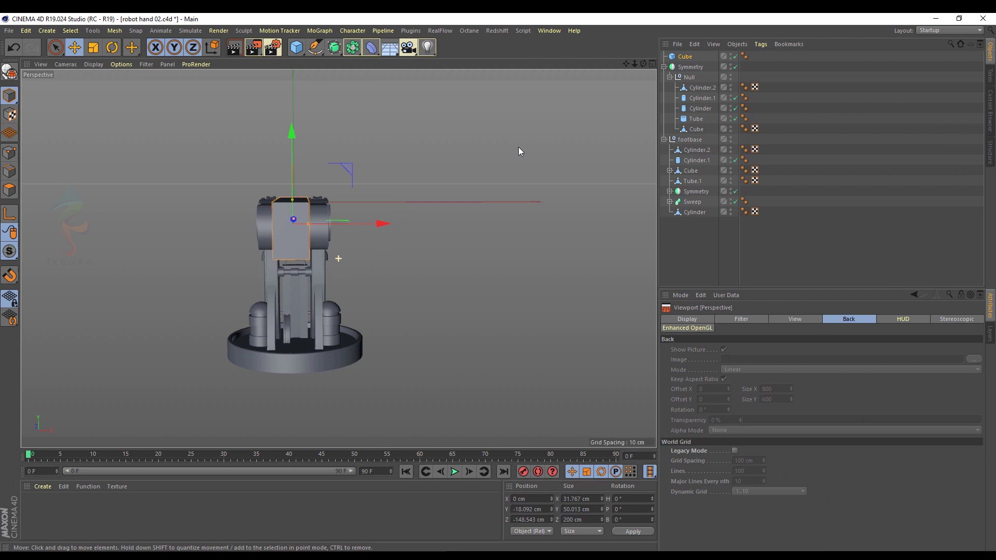
Set the new cube's size to 35 cm in X and 50 cm in Y so it fits between the two arm sides.
key(F2)
scroll(405, 349, up, 5)
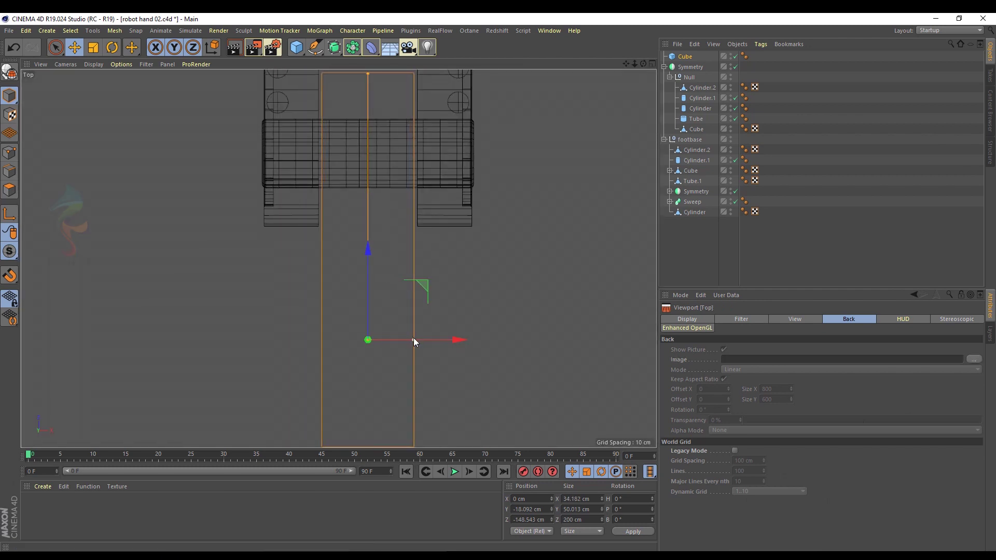
middle_click(413, 338)
click(706, 342)
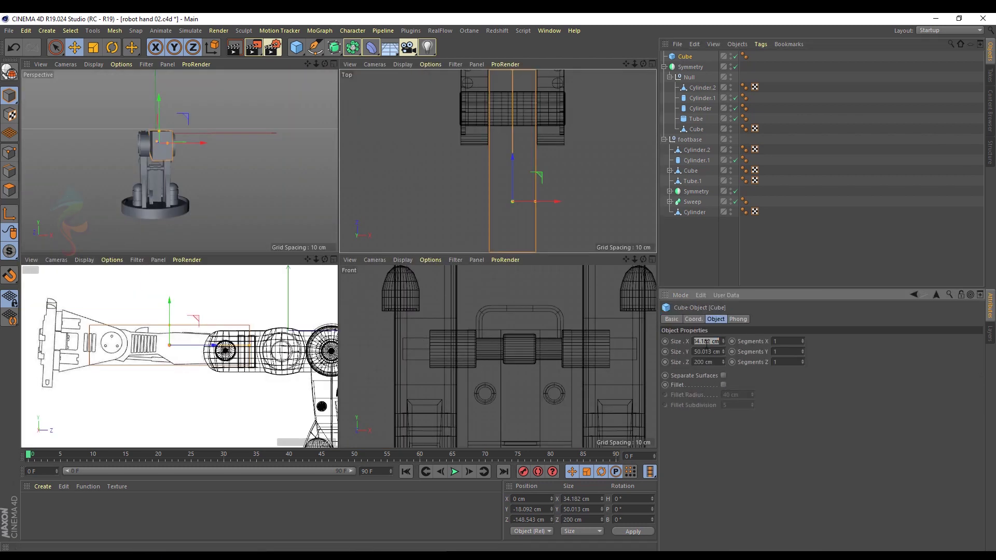
click(709, 354)
text(50)
key(Return)
Set the cube's Y size to 39 cm, lower it to Y -22.526 cm over the blueprint's forearm and make it editable.
middle_click(212, 307)
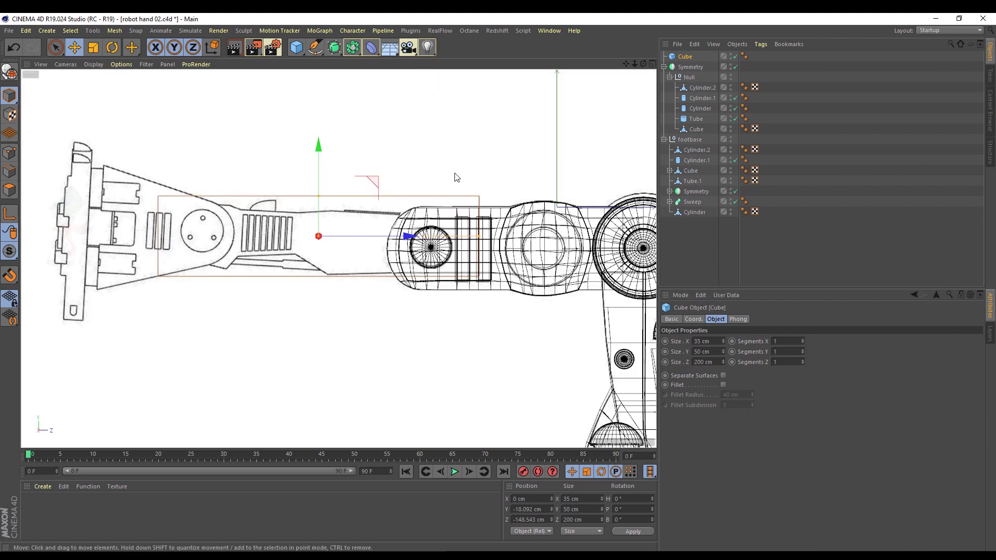
alt+middle_drag(410, 266, 406, 317)
mouse_move(322, 210)
mouse_down()
mouse_move(322, 220)
mouse_move(319, 208)
mouse_up()
key(ctrl+z)
scroll(322, 222, up, 1)
drag(723, 351, 722, 363)
drag(316, 221, 316, 229)
key(c)
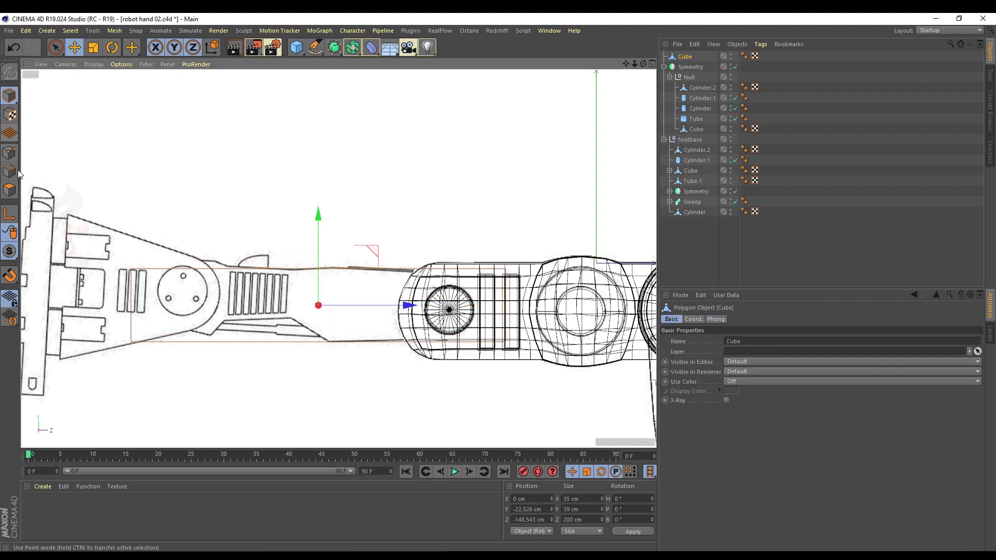
key(ctrl+z)
click(7, 73)
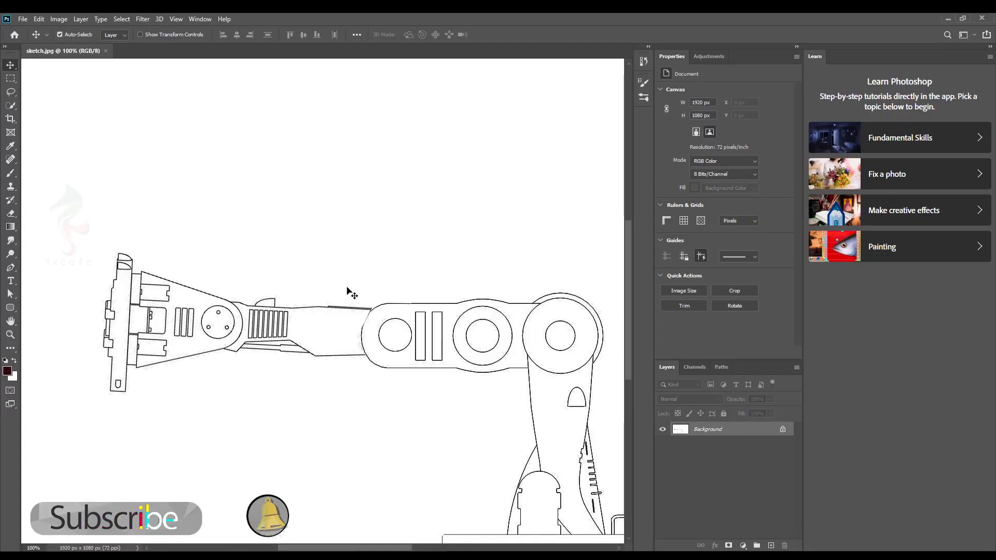
Switch to Photoshop and draw a pen path in sketch.jpg that extends the forearm as a rounded end around the arm's circle.
alt+scroll(437, 301, up, 3)
drag(459, 325, 321, 294)
click(327, 294)
drag(420, 303, 432, 312)
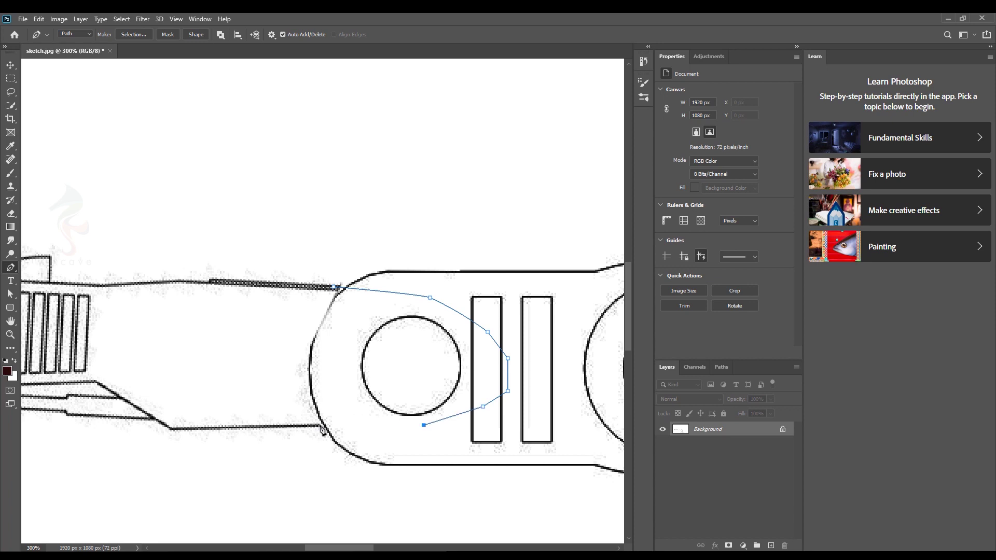
Add a new layer, stroke the forearm's rounded-end path onto it and deselect the path.
click(720, 367)
click(667, 367)
click(770, 545)
click(722, 367)
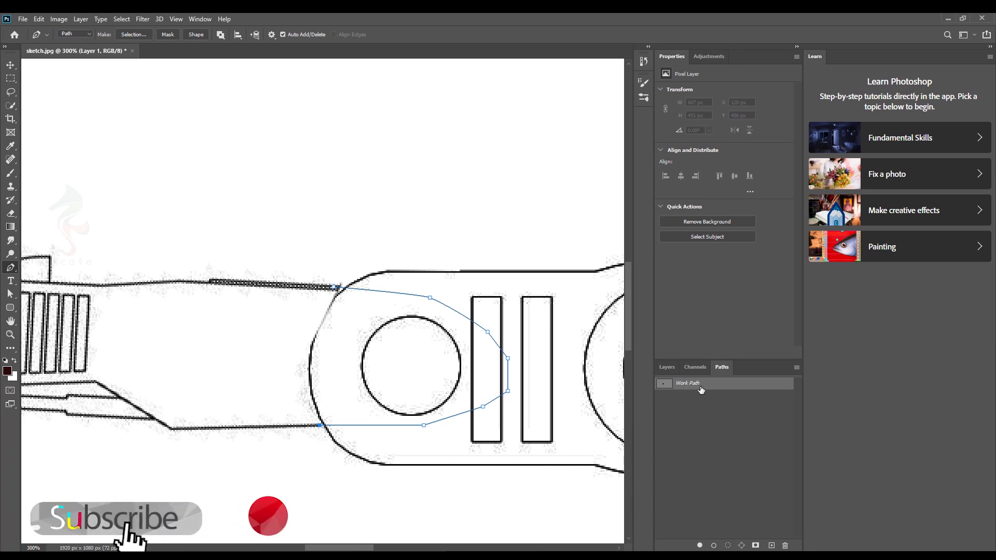
click(714, 545)
click(700, 456)
Draw a second pen path on Layer 1 that rounds off the forearm's wrist end around the circle with three holes.
click(665, 367)
drag(136, 257, 641, 300)
click(422, 310)
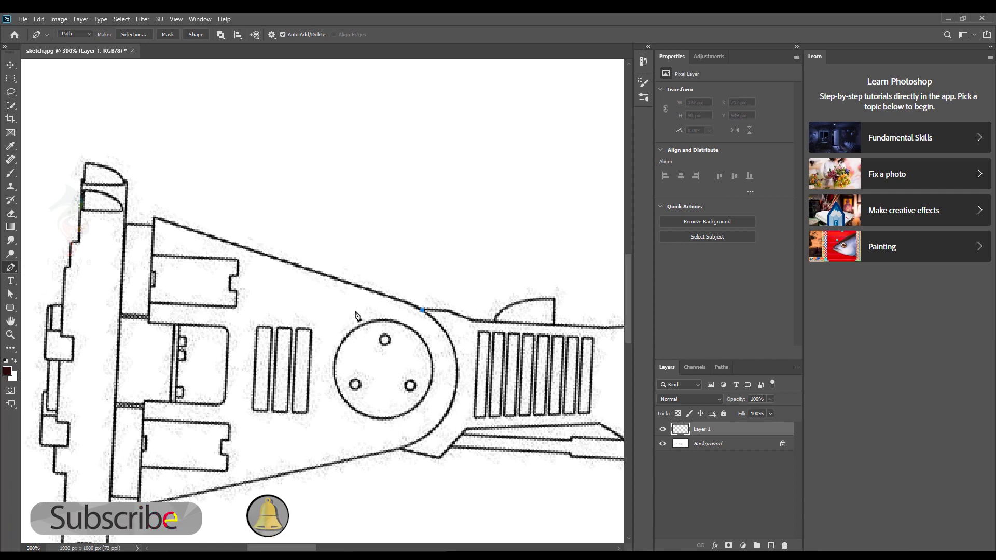
click(340, 319)
click(277, 362)
click(278, 386)
click(330, 429)
click(402, 448)
click(438, 459)
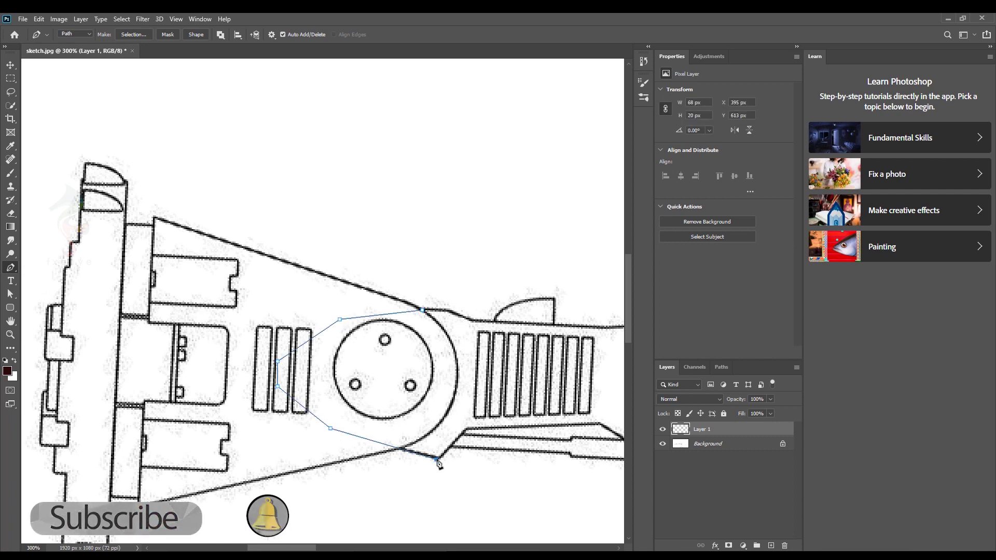
drag(453, 414, 281, 382)
Stroke the wrist-end path onto Layer 1 and dismiss the path.
click(720, 367)
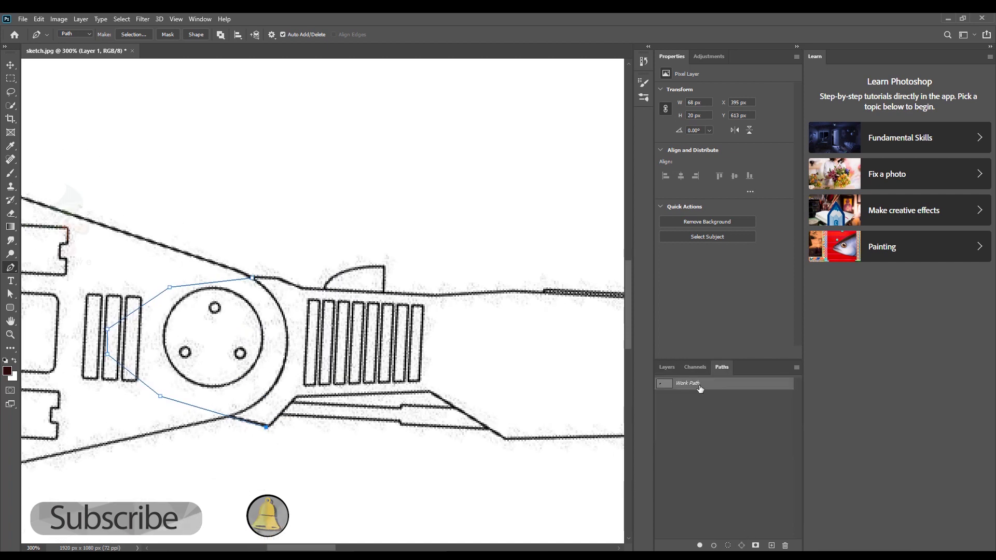
click(714, 545)
key(Escape)
key(z)
alt+click(284, 264)
alt+click(283, 264)
alt+click(284, 264)
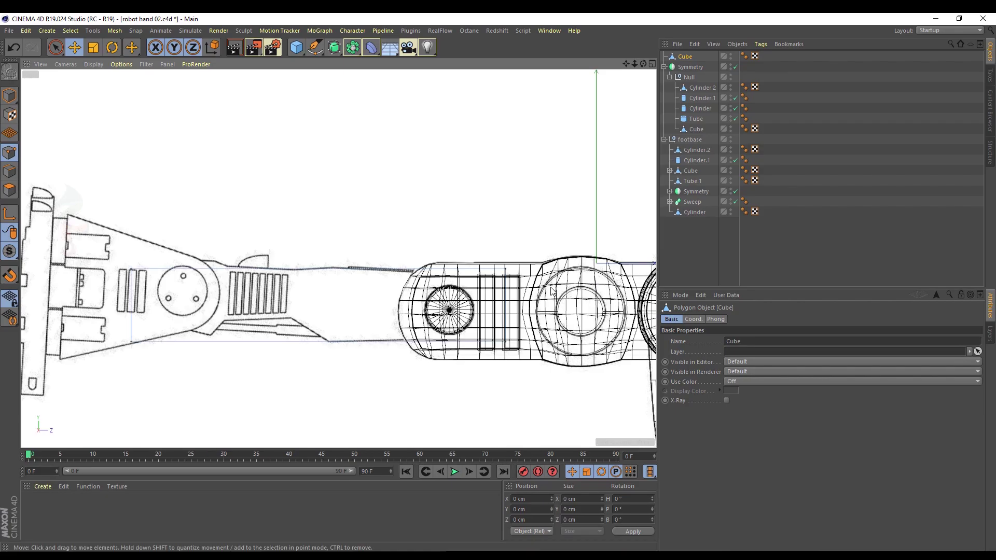
Switch back to Cinema 4D and open the right viewport's background settings to refresh the sketch.jpg blueprint.
scroll(315, 265, down, 2)
alt+middle_drag(314, 265, 286, 260)
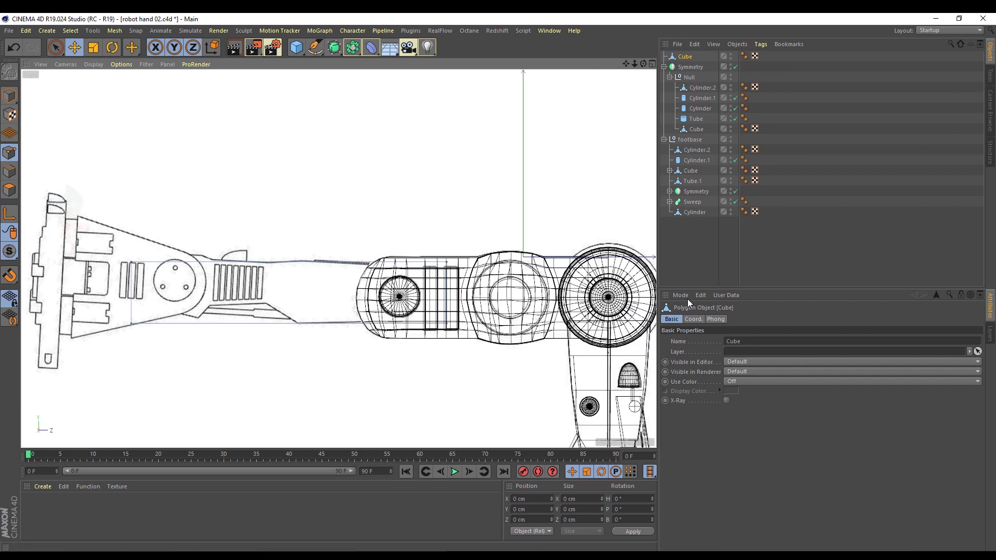
click(686, 299)
click(700, 479)
scroll(383, 298, up, 2)
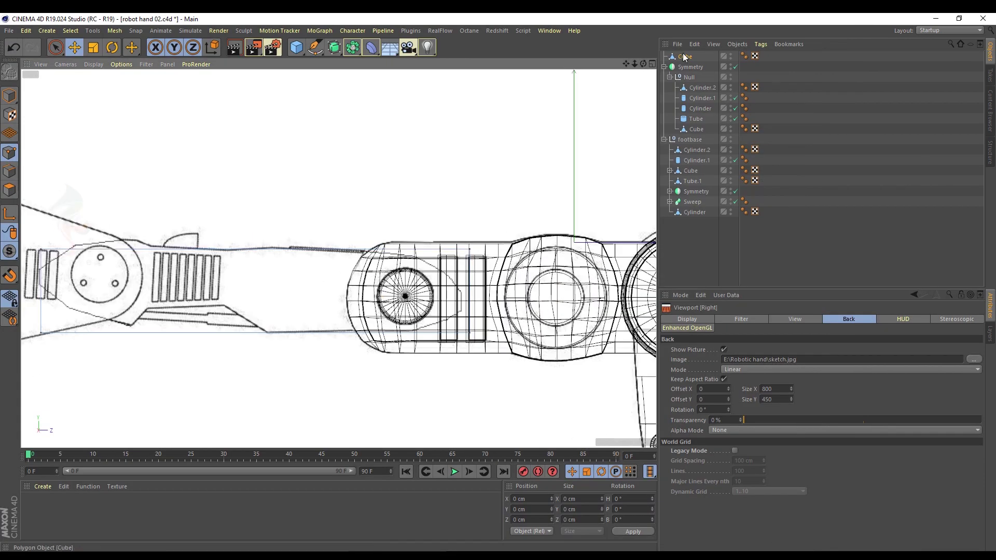
Select the points at the cube's end inside the arm and move them to Z 96.245 cm to meet the sketched rounded end.
click(684, 56)
drag(56, 47, 88, 82)
click(89, 82)
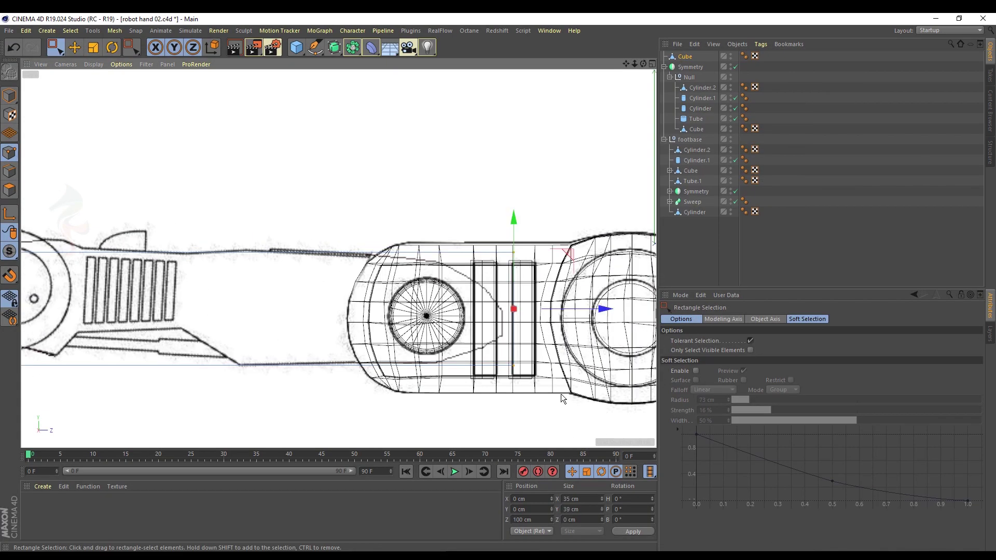
drag(597, 309, 585, 309)
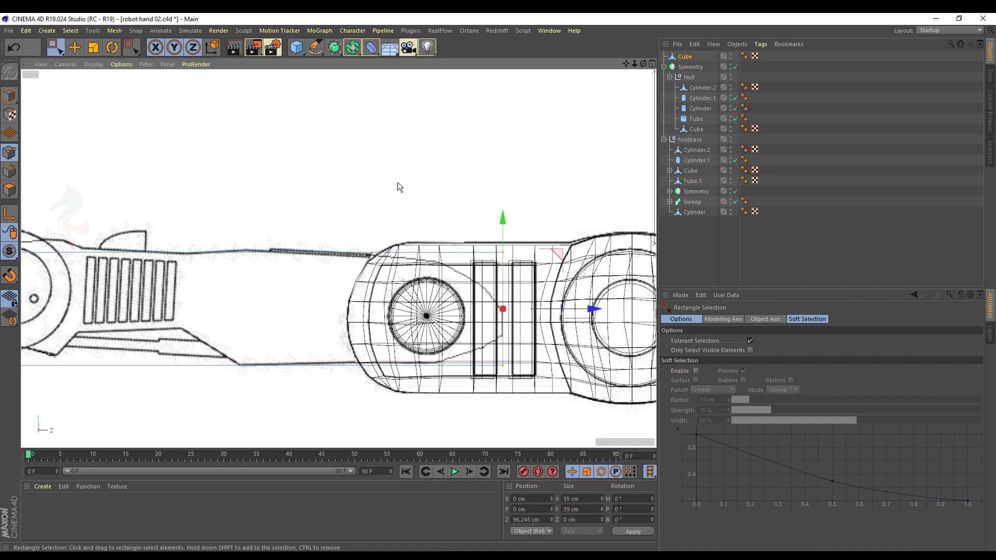
Add a loop cut near the cube's end inside the arm at a 95.776 % offset.
right_click(414, 142)
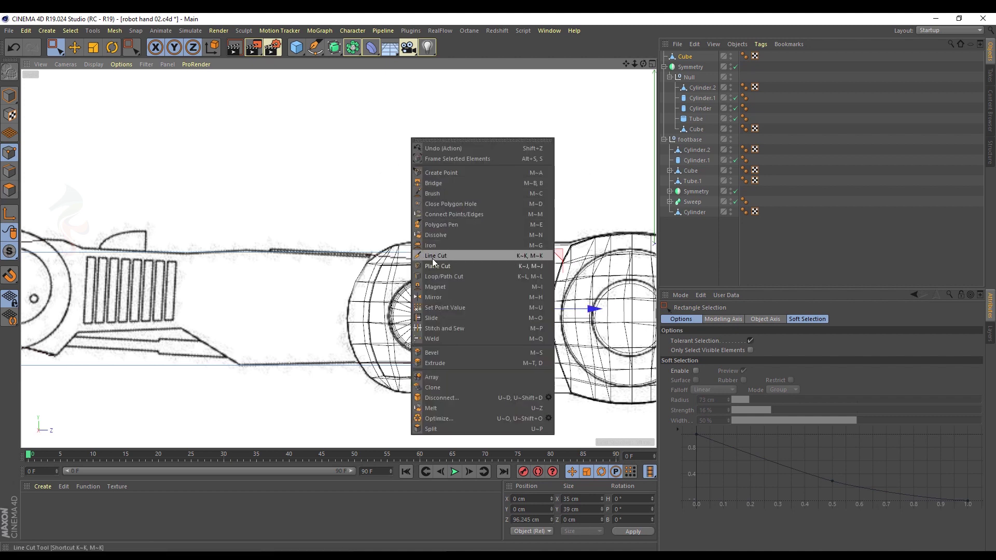
click(437, 276)
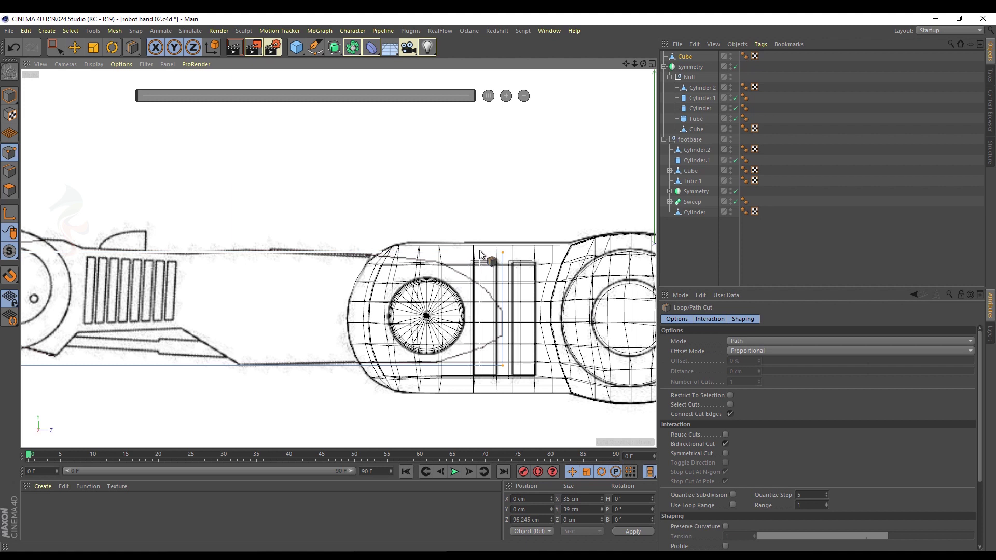
click(479, 254)
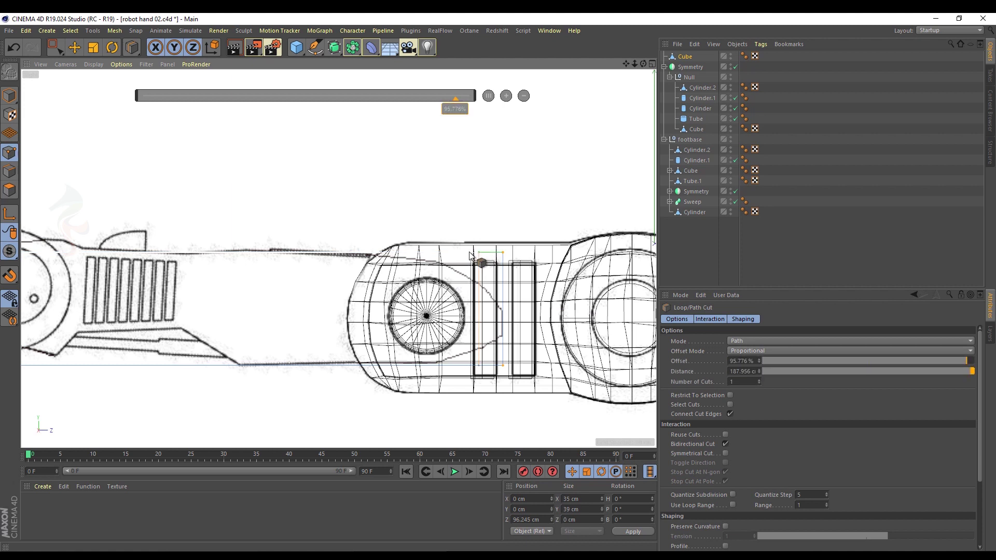
Scale the cube's end points vertically to a Y size of 18.789 cm to follow the sketched rounded end.
click(54, 47)
key(t)
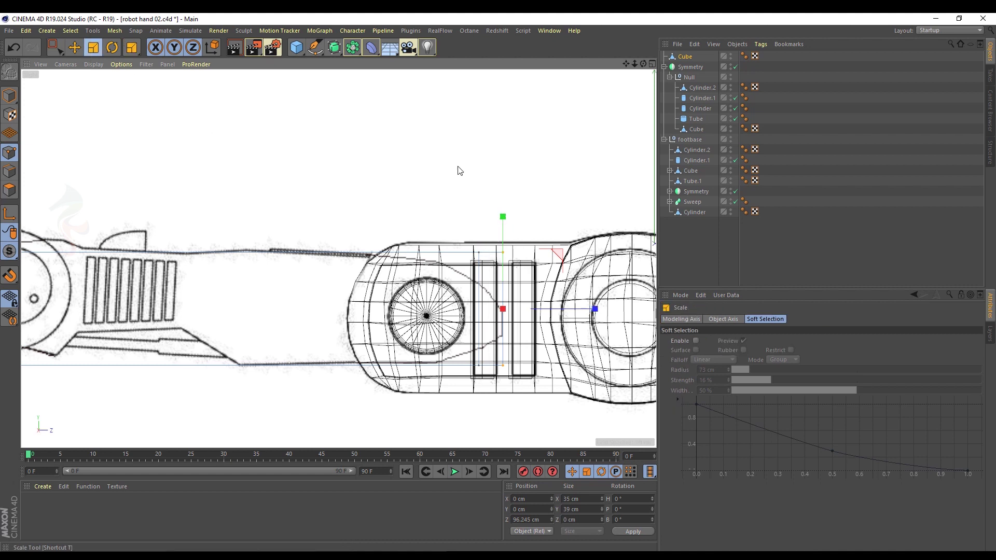
scroll(507, 268, up, 3)
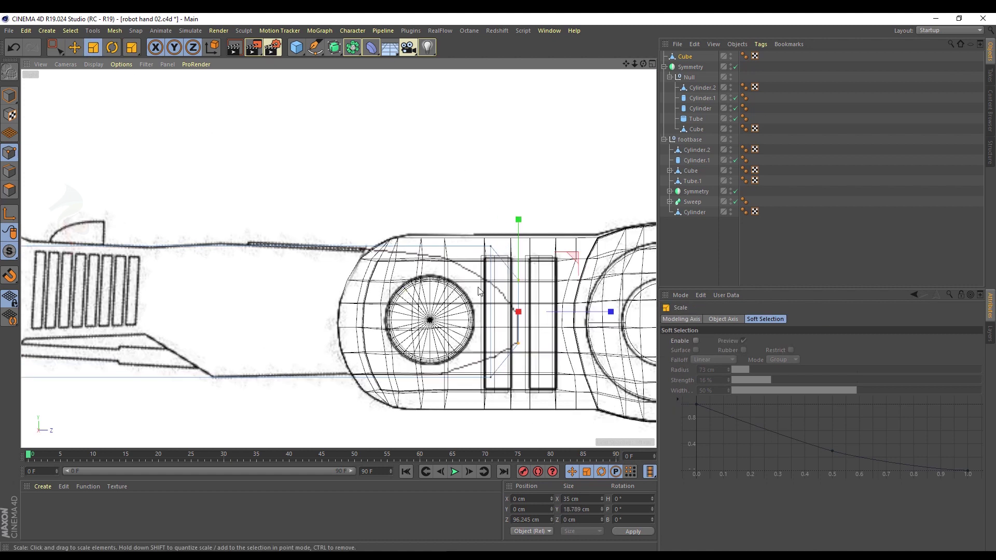
Scale the cube's end points to a Y size of 9.764 cm and position them at Y -5.042 cm to match the sketched tip.
scroll(490, 299, up, 2)
key(t)
drag(496, 238, 502, 282)
alt+middle_drag(454, 220, 478, 201)
key(space)
key(e)
key(space)
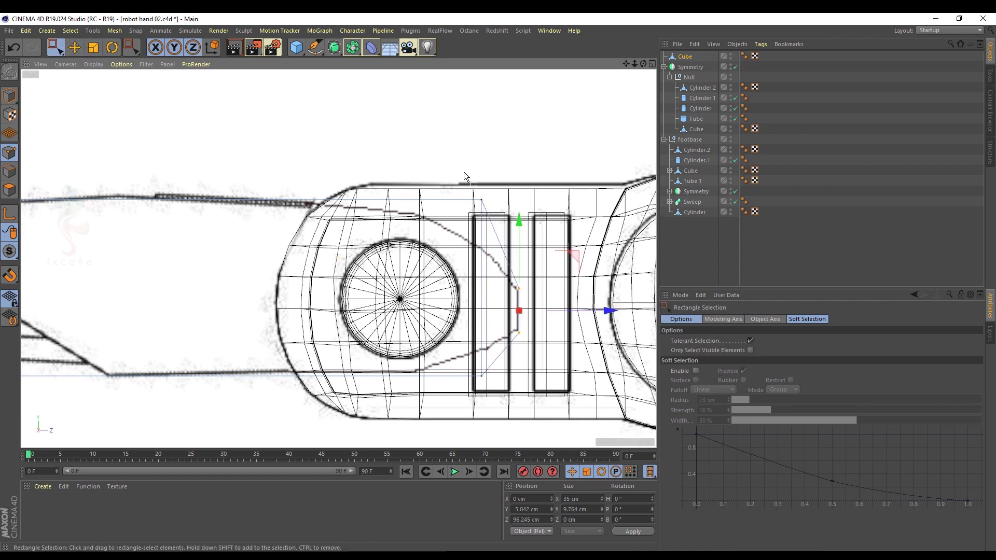
drag(490, 390, 490, 391)
key(t)
drag(482, 197, 490, 243)
key(ctrl+z)
Add a loop cut at 93.28 % and fit the point loop nearest the cube's end to the sketch, with a Y size of 22.373 cm.
right_click(501, 254)
click(437, 207)
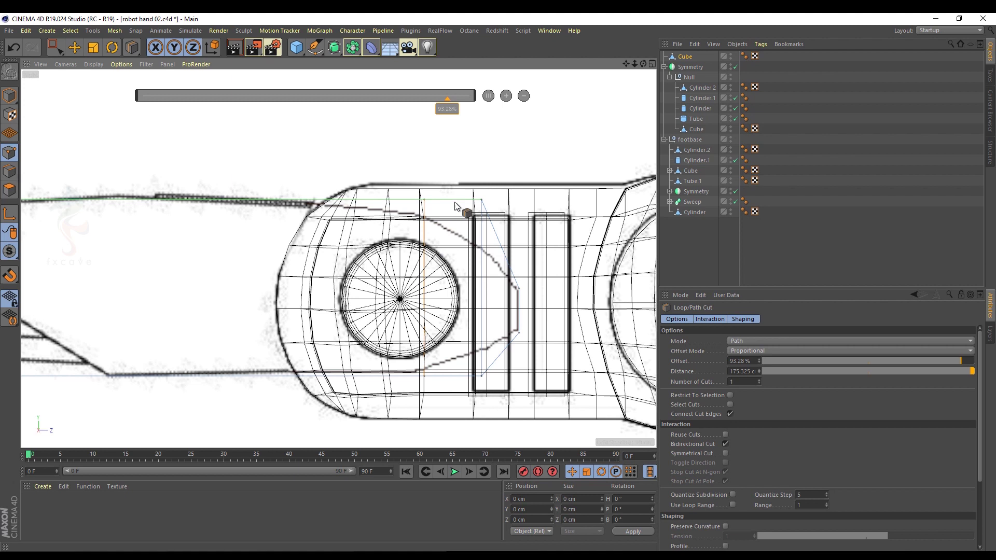
key(space)
drag(463, 174, 496, 386)
click(496, 392)
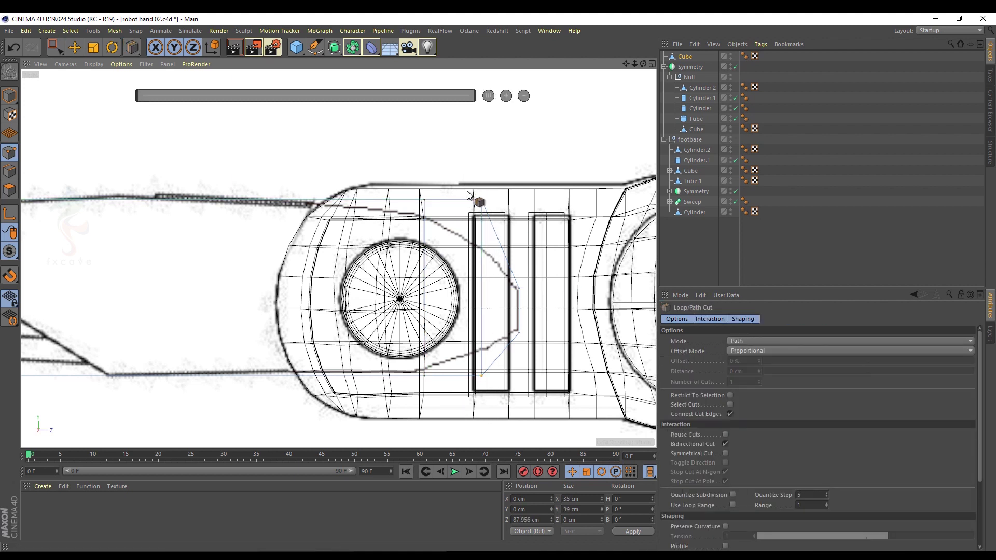
click(93, 47)
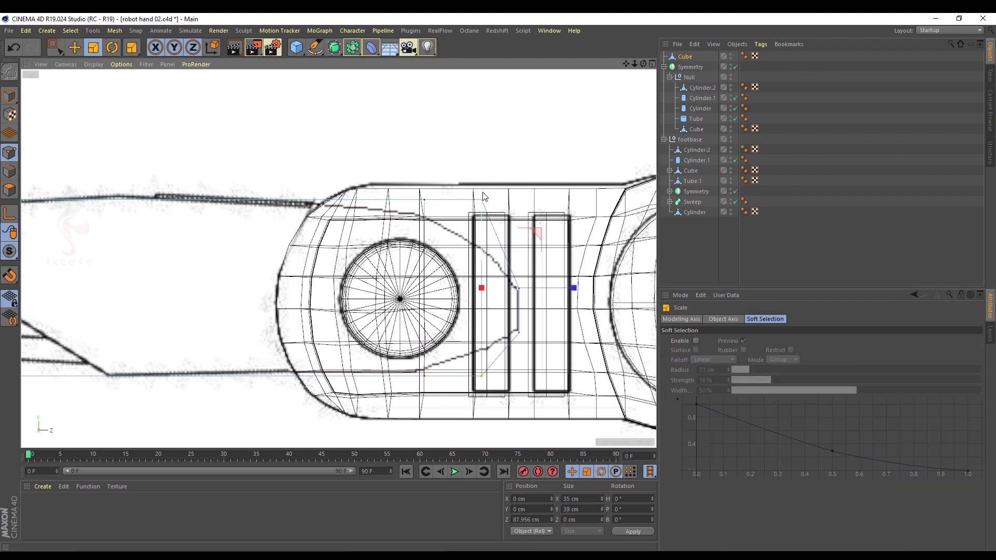
click(74, 47)
drag(486, 201, 486, 209)
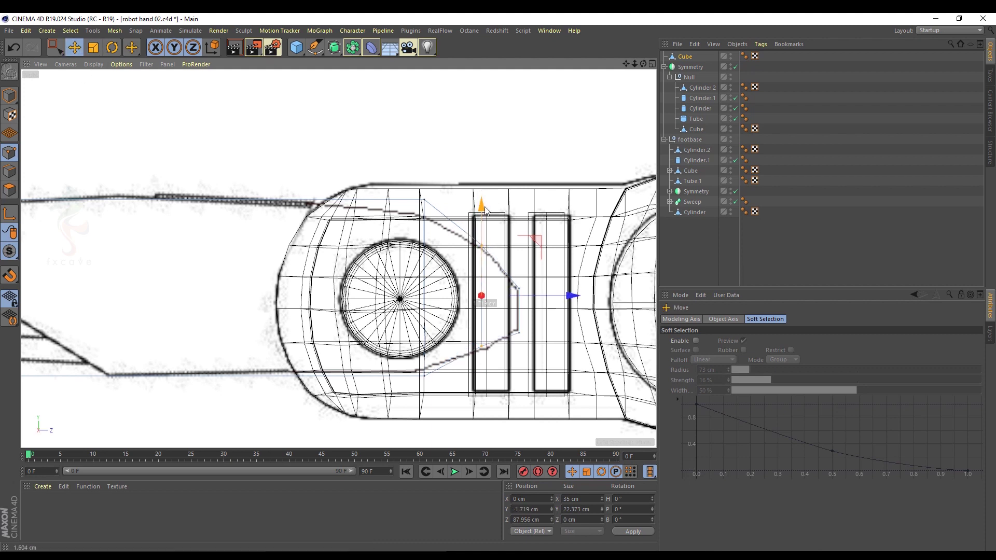
drag(563, 302, 570, 302)
Add another loop cut across the cube, farther back from its tip, just inside the arm's rounded end.
alt+middle_drag(464, 252, 517, 254)
key(space)
right_click(411, 135)
click(447, 273)
click(389, 202)
Reshape the points of the 93.28 % loop cut to follow the sketched outline above and below the circular hole.
key(space)
drag(462, 178, 490, 393)
drag(477, 199, 483, 220)
key(space)
click(93, 47)
Select the points of the newest loop cut and move them to Z 60.656 cm.
key(space)
drag(362, 176, 415, 409)
drag(480, 289, 503, 289)
Add a loop cut across the cube where its sketched upper edge meets the arm's rounded end.
right_click(359, 199)
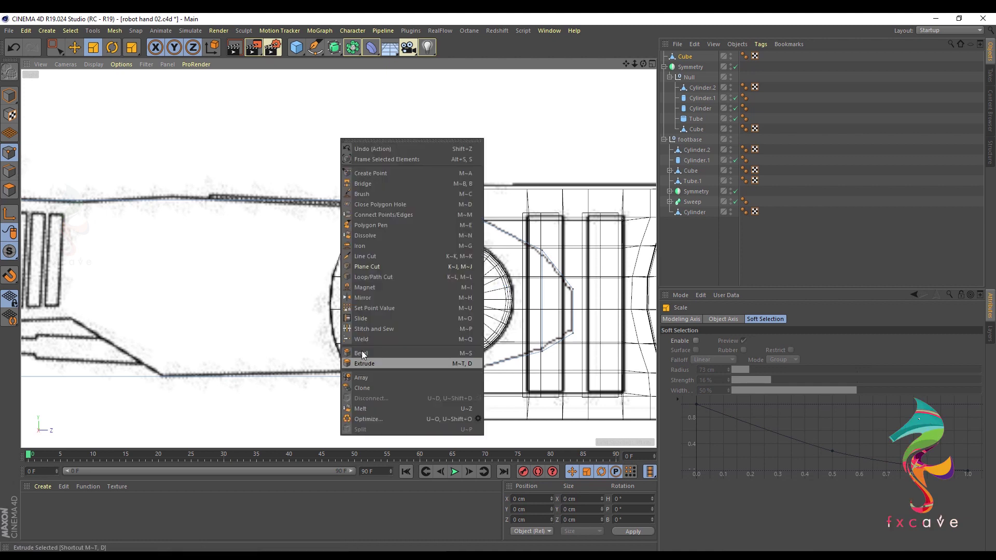
click(370, 275)
click(371, 206)
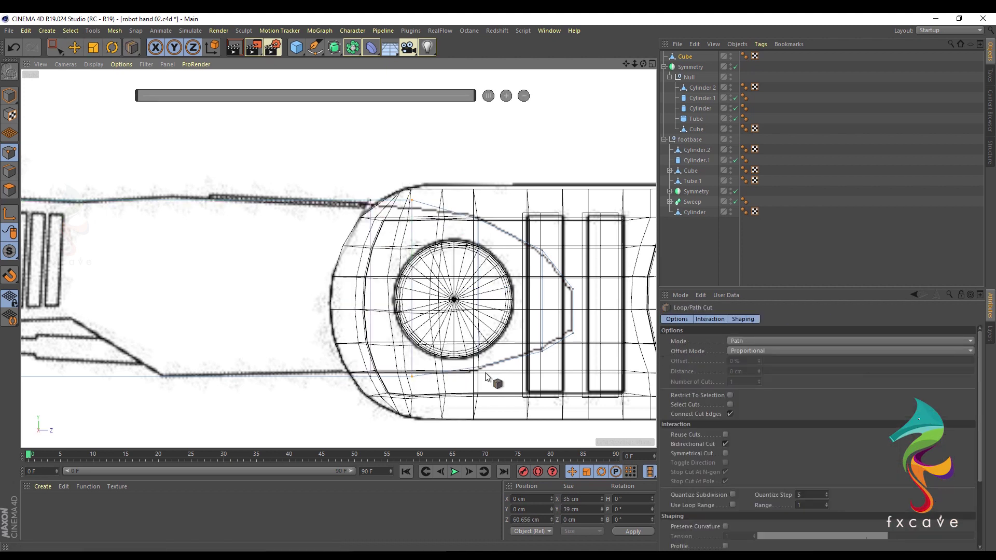
key(t)
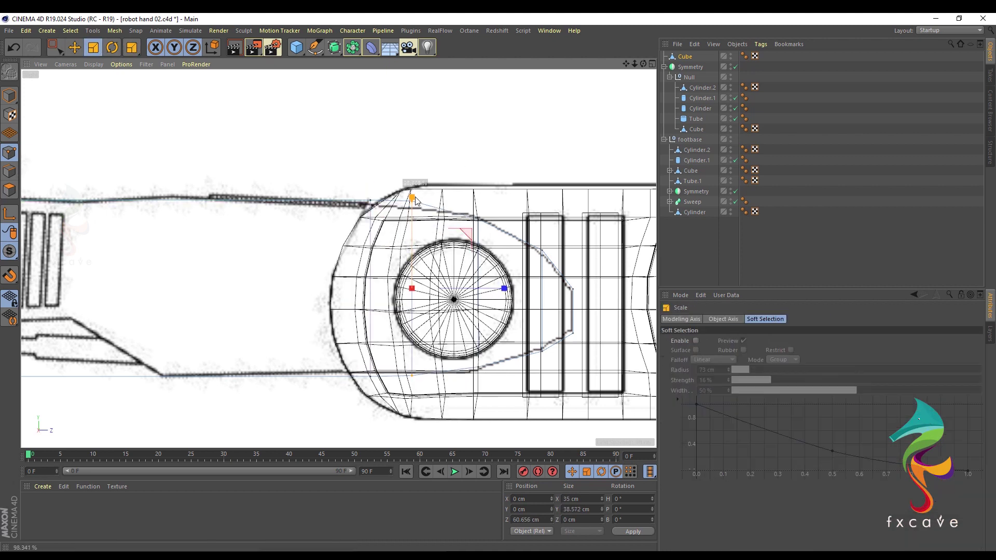
key(ctrl+z)
Add loop cuts across the cube at the sketched forearm's lower corner at 69.664 % and at the slatted vent's edge at 80.453 %.
mouse_move(216, 225)
alt+middle_down()
mouse_move(444, 232)
mouse_move(373, 267)
mouse_move(306, 219)
alt+middle_up()
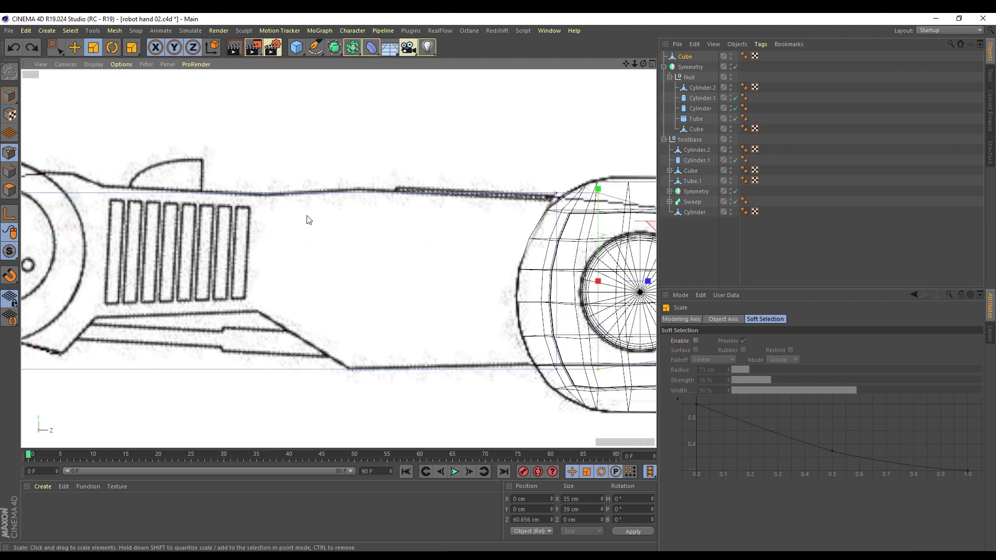
right_click(326, 147)
click(371, 268)
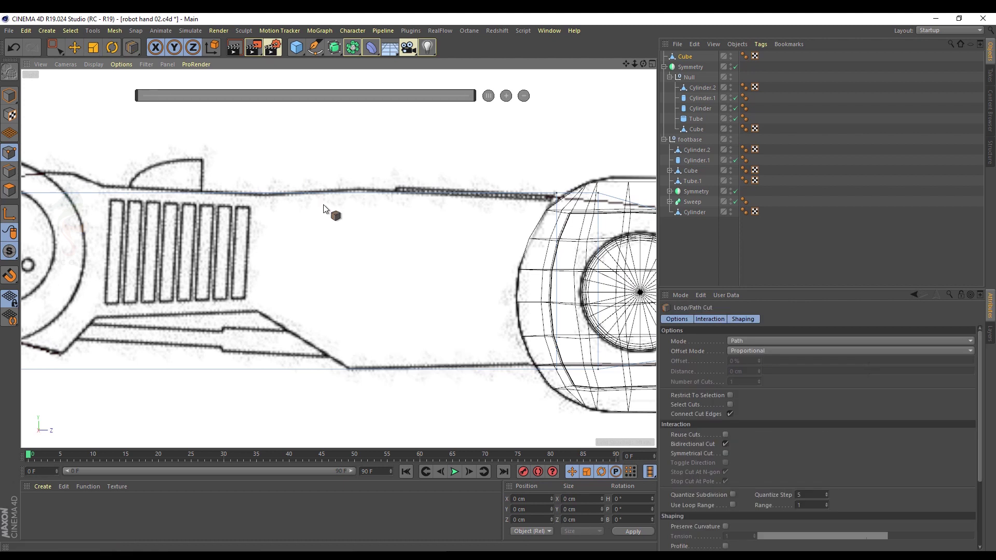
click(348, 189)
alt+middle_drag(238, 217, 323, 213)
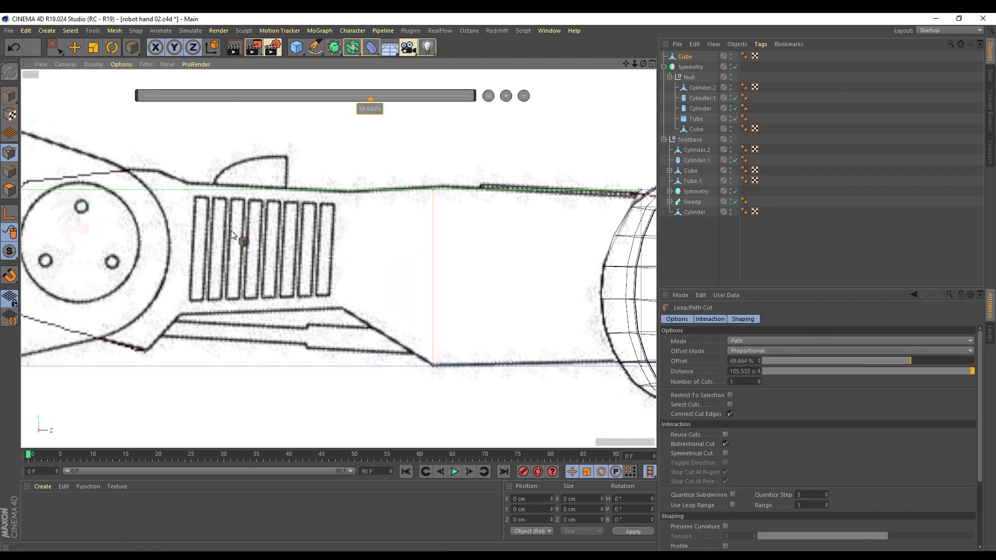
click(340, 189)
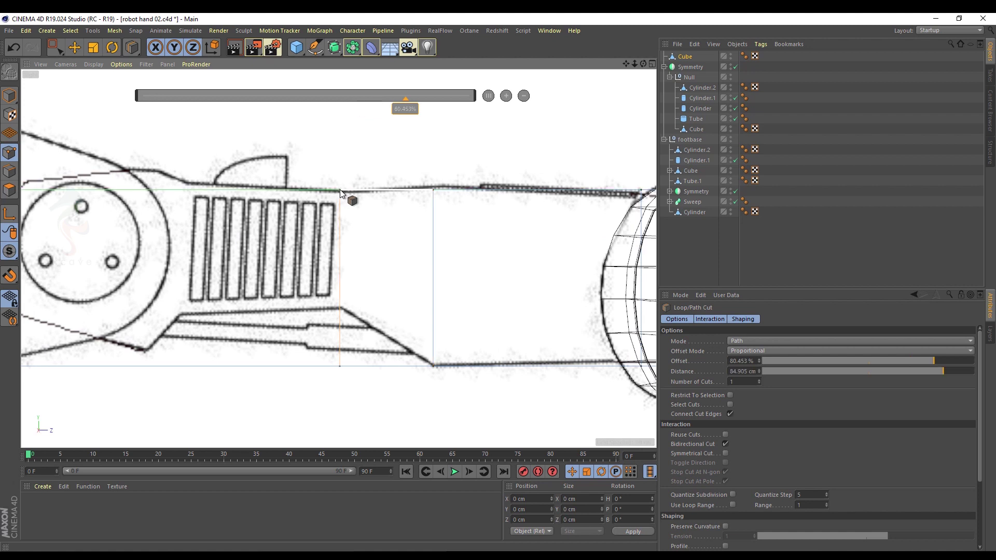
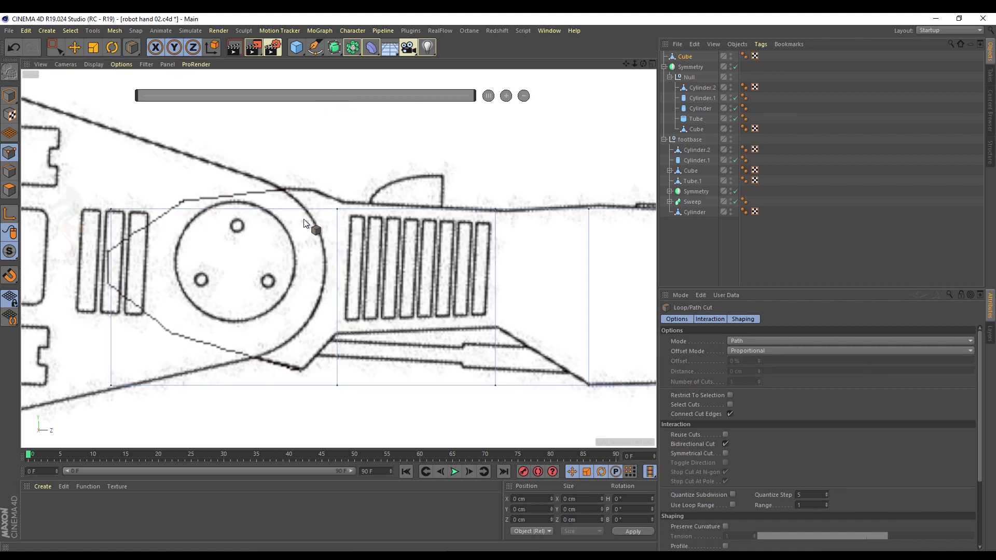
Add three loop cuts around the sketched circular joint, with the last two at 39.597 % and 47.541 %.
click(301, 210)
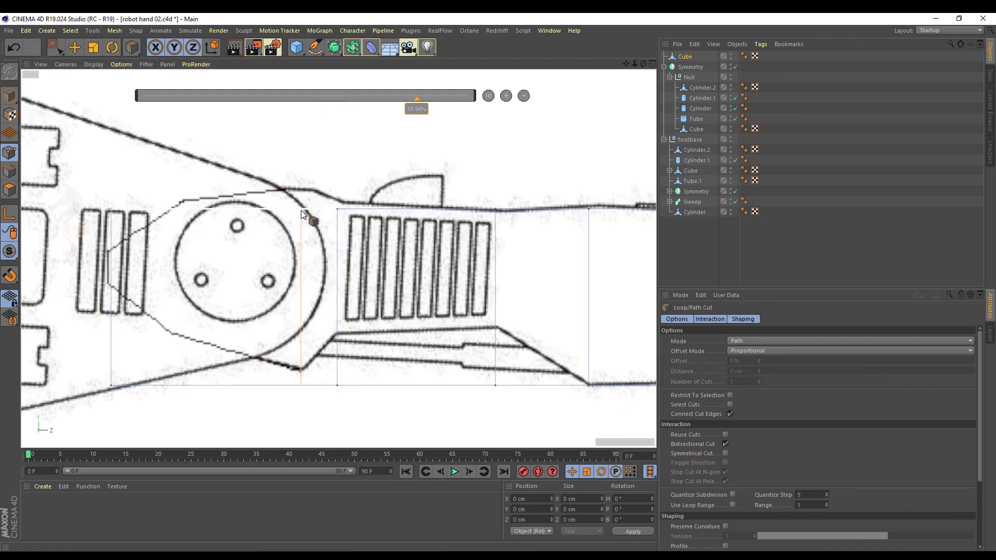
click(186, 207)
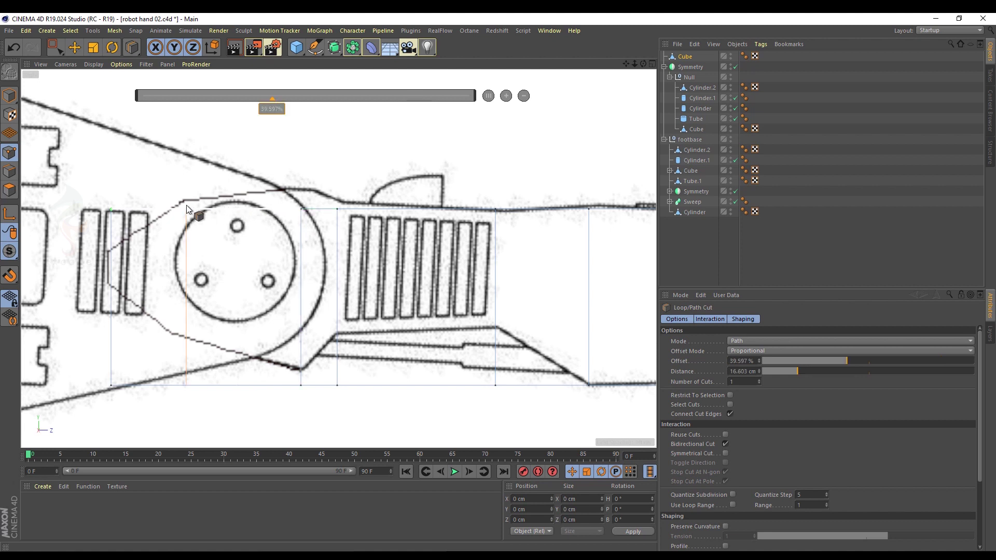
click(147, 208)
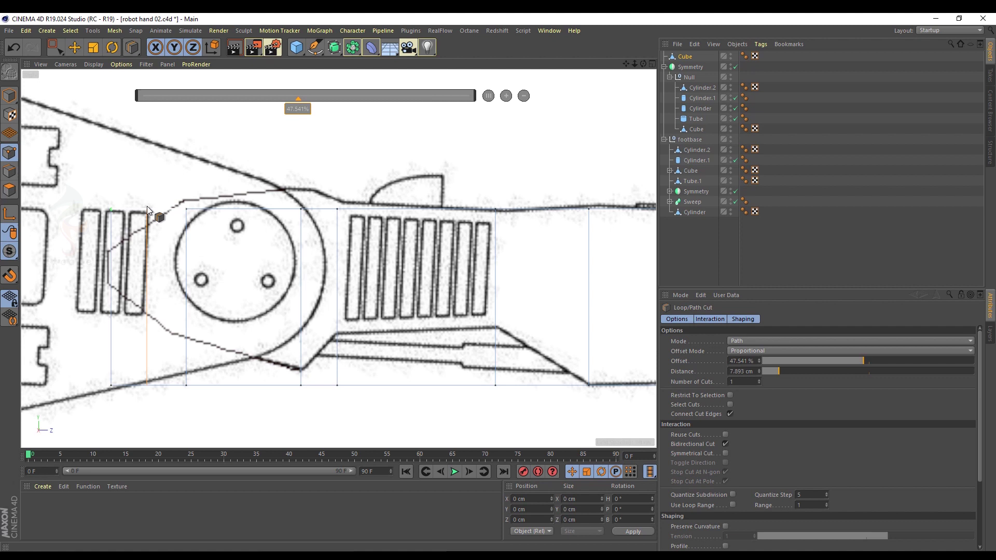
Raise the cube's lower points at the vent's two edges and beside the circular joint onto the sketched underside.
click(53, 47)
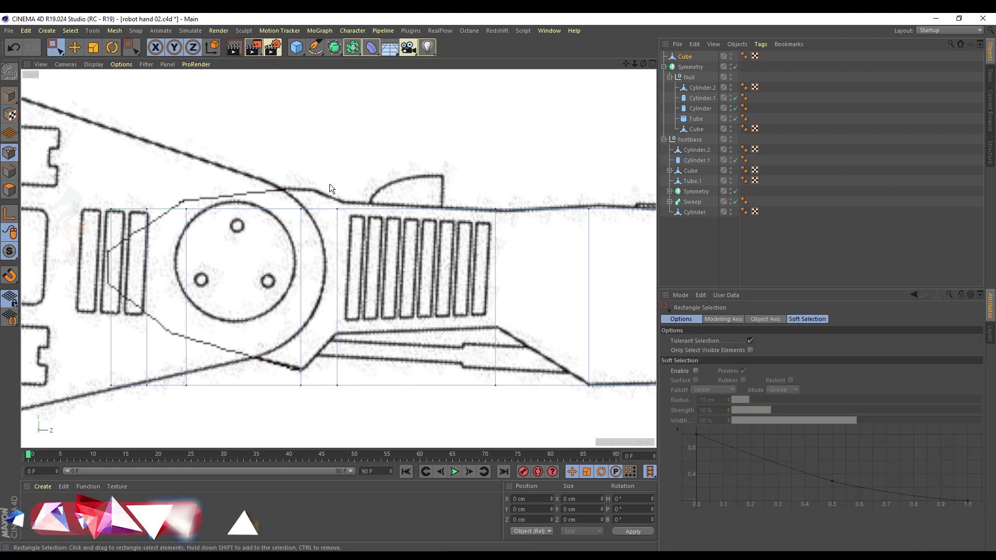
drag(332, 325, 340, 397)
drag(337, 296, 334, 250)
drag(471, 425, 496, 237)
drag(296, 406, 299, 307)
Raise the top point at the vent's joint-side edge to Y 21.104 cm, and the top point above the forearm's lower corner onto the outline.
drag(323, 188, 346, 240)
drag(339, 154, 340, 146)
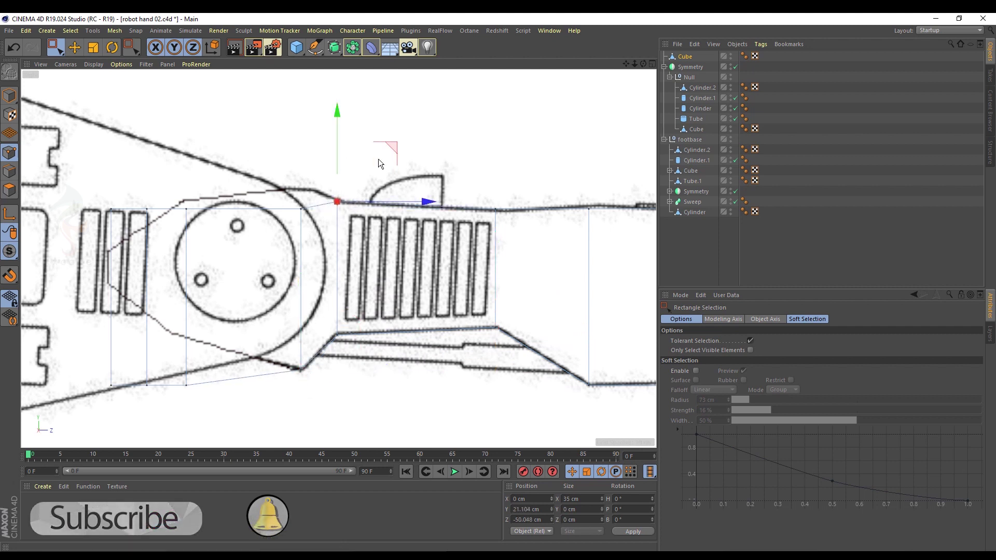
alt+middle_drag(415, 174, 349, 186)
drag(504, 197, 527, 241)
drag(522, 165, 521, 161)
Adjust the cube's upper and lower points inside the arm's rounded end to the sketch, placing the lower point at Z 75.325 cm at Y -18.619 cm.
alt+middle_drag(540, 171, 233, 121)
drag(477, 191, 455, 155)
drag(465, 92, 460, 263)
drag(415, 333, 433, 359)
drag(427, 288, 427, 284)
drag(454, 333, 478, 361)
drag(468, 286, 468, 283)
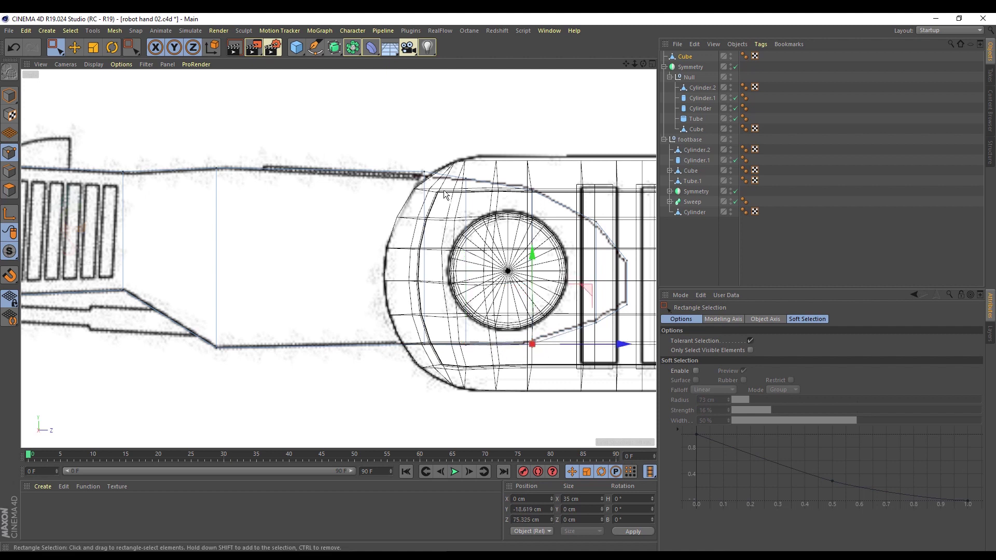
click(423, 172)
Move the cube's points around the sketched circular joint onto the outline, raising the top point at Z -58.07 cm to Y 23.855 cm.
alt+middle_drag(298, 205, 353, 226)
click(326, 227)
drag(326, 176, 327, 162)
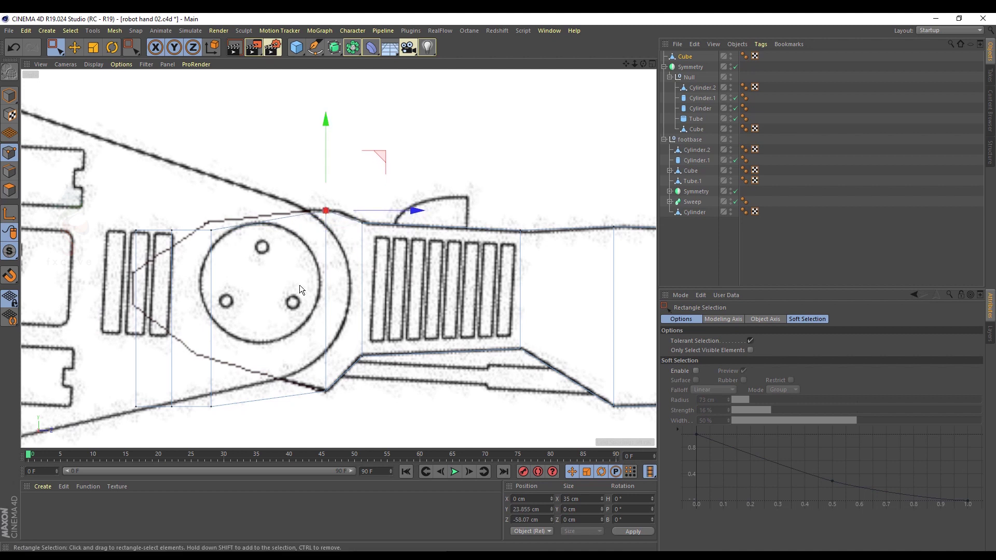
alt+middle_drag(206, 279, 255, 281)
drag(258, 182, 260, 162)
click(259, 408)
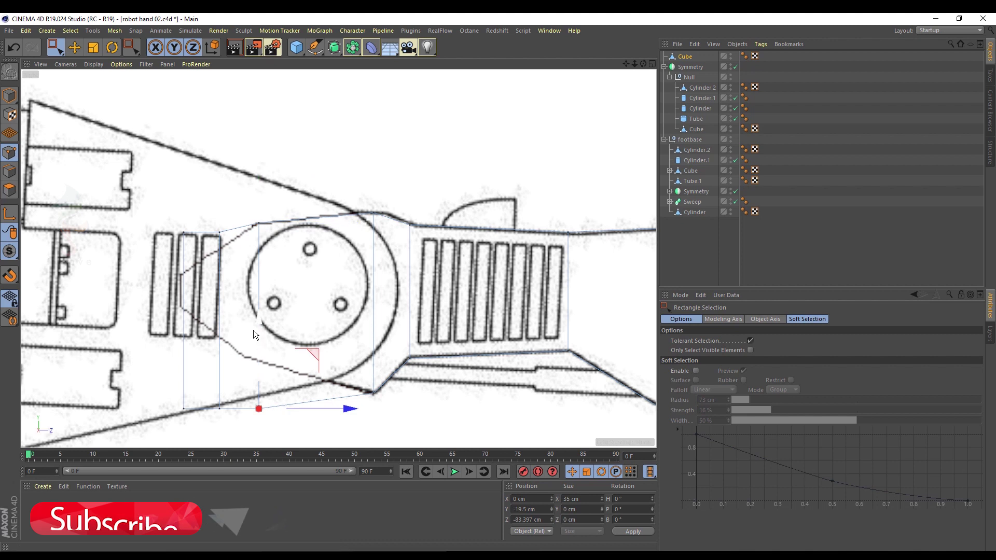
Move the points at the arm cube's front end to follow the rounded outline in the reference sketch.
drag(253, 326, 259, 288)
click(219, 408)
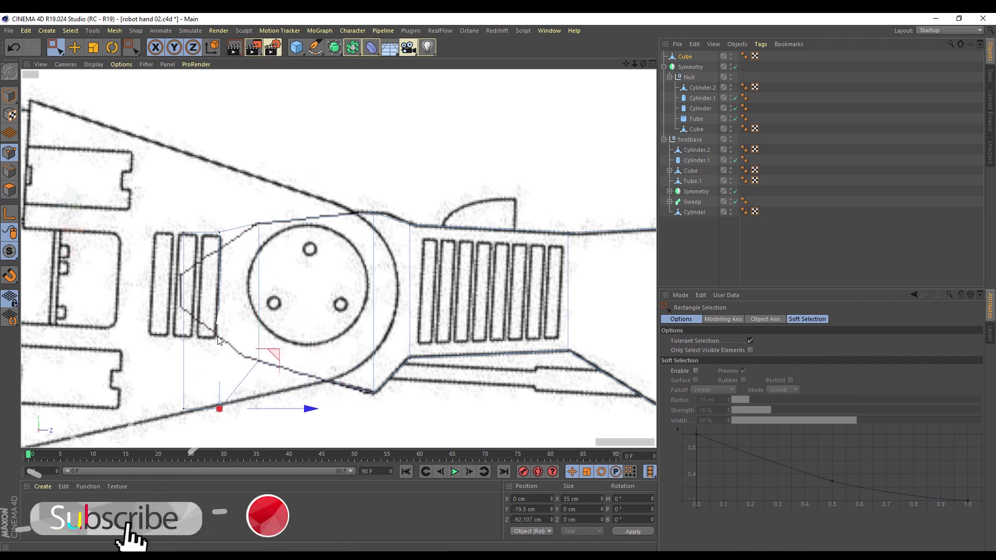
drag(225, 334, 226, 263)
click(184, 408)
drag(186, 346, 186, 245)
click(183, 233)
drag(184, 162, 219, 290)
click(219, 232)
scroll(223, 233, down, 3)
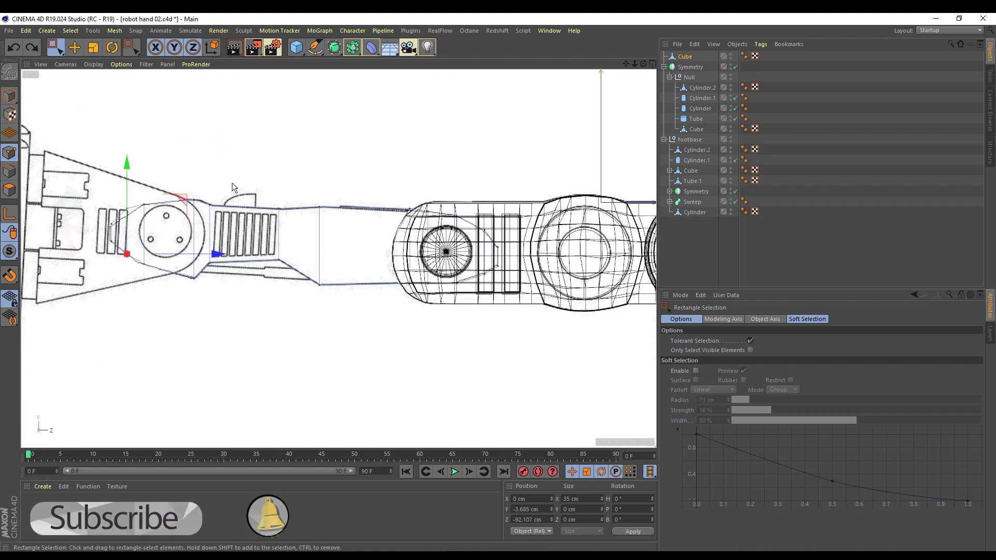
Hide the Null group inside the upper Symmetry object to expose the whole arm cube.
key(F1)
alt+drag(415, 279, 207, 245)
click(9, 95)
mouse_move(268, 204)
alt+mouse_down()
mouse_move(426, 198)
mouse_move(328, 272)
mouse_move(236, 185)
mouse_move(257, 219)
alt+mouse_up()
double_click(730, 75)
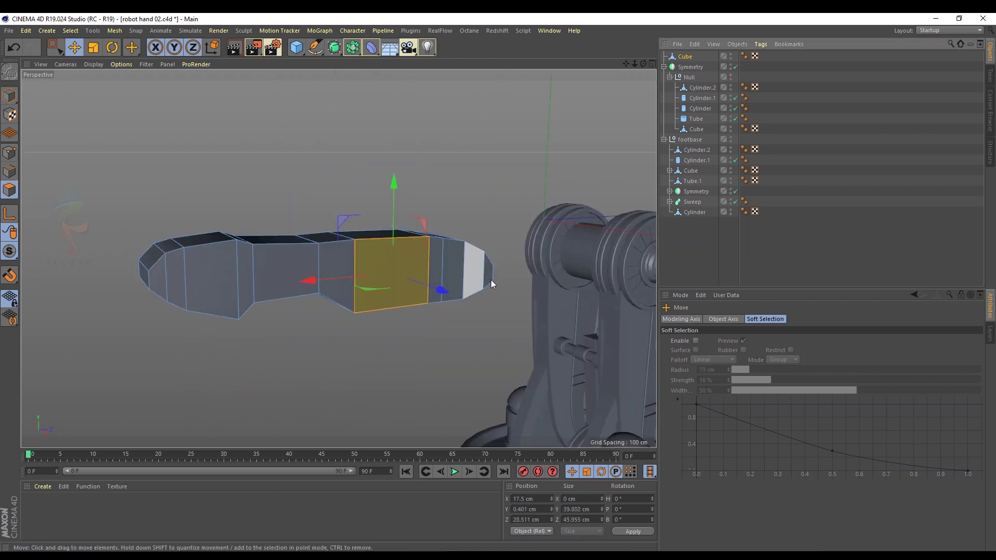
Select all the side polygons on both flanks of the arm cube.
drag(491, 281, 337, 268)
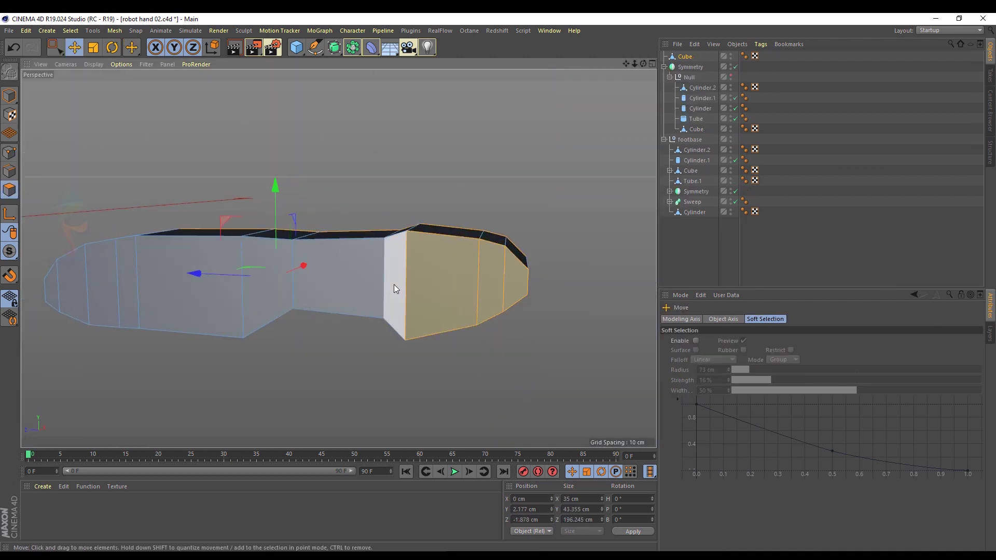
shift+drag(393, 284, 340, 269)
alt+drag(340, 258, 378, 304)
shift+drag(280, 295, 63, 305)
alt+middle_drag(63, 305, 146, 284)
shift+drag(145, 285, 88, 301)
shift+click(89, 302)
alt+drag(192, 258, 433, 100)
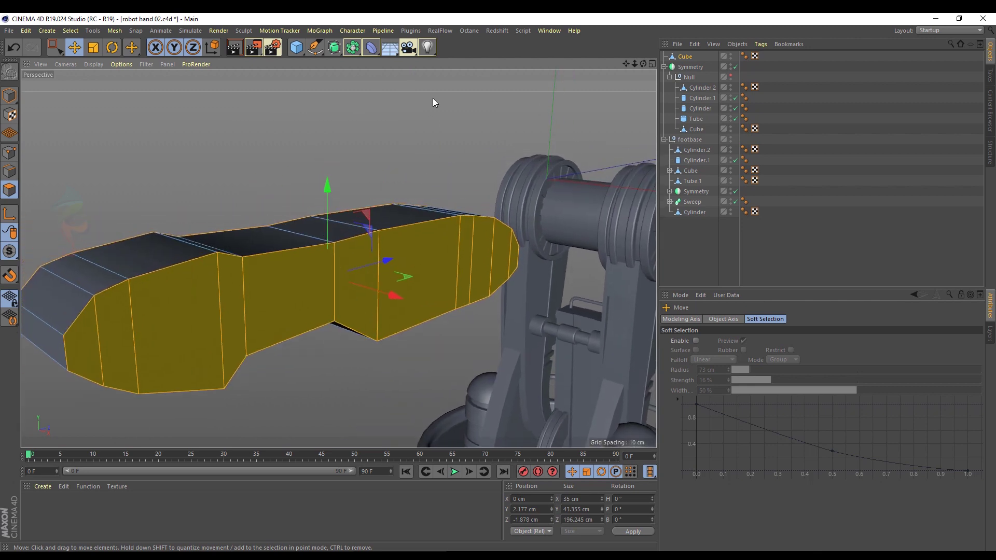
Inset the selected side polygons by 2 cm with Extrude Inner.
right_click(433, 100)
click(481, 311)
drag(480, 256, 506, 256)
Extrude the inset side polygons slightly inward to recess both flanks, and clear the selection.
right_click(482, 265)
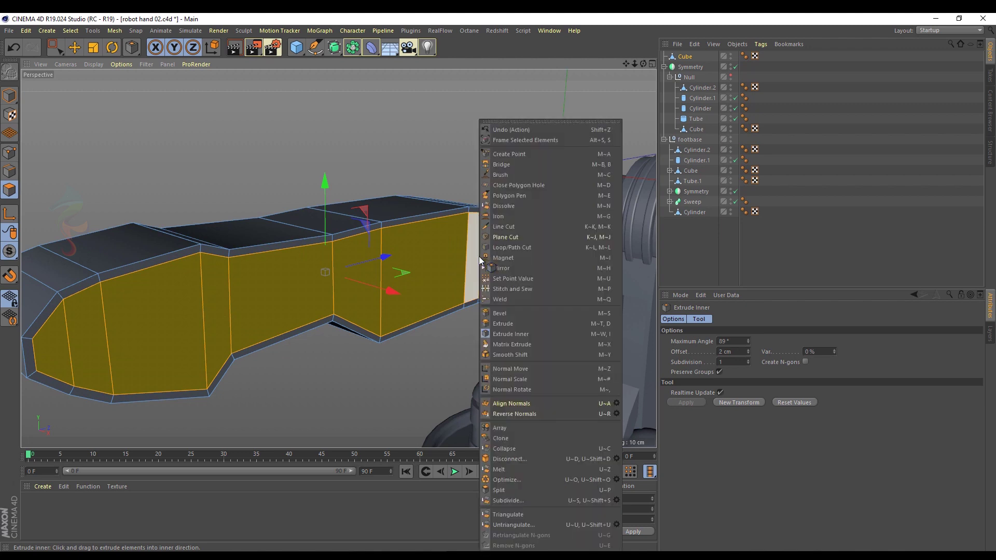
click(512, 322)
drag(456, 294, 442, 293)
alt+drag(456, 293, 532, 290)
alt+right_drag(532, 290, 425, 276)
key(ctrl+shift+a)
alt+drag(425, 276, 251, 218)
Make the hidden Null group visible again and save the scene.
key(e)
click(730, 75)
alt+drag(425, 197, 408, 163)
key(ctrl+s)
Add a cylinder, move it along Z toward the arm cube and change its pitch.
click(301, 54)
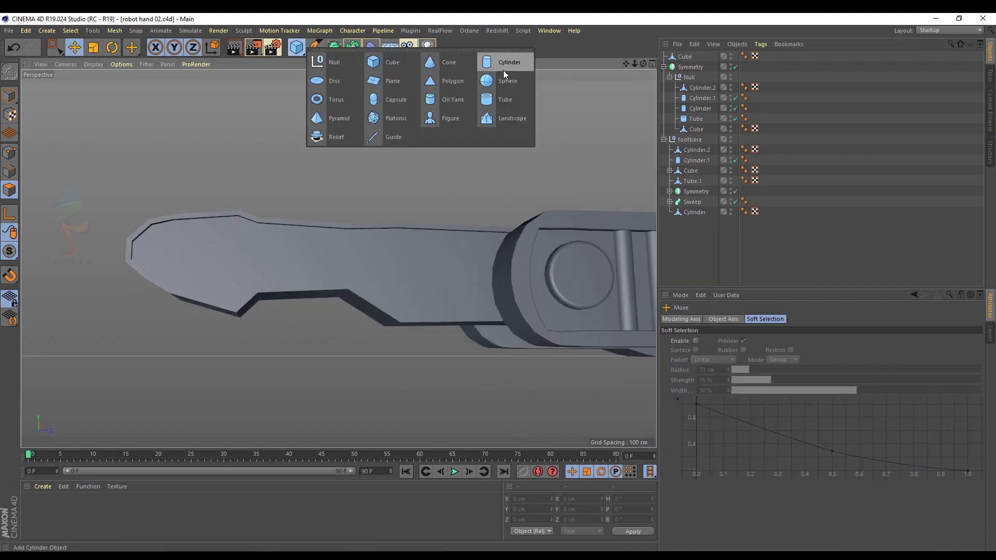
click(505, 73)
scroll(360, 282, down, 2)
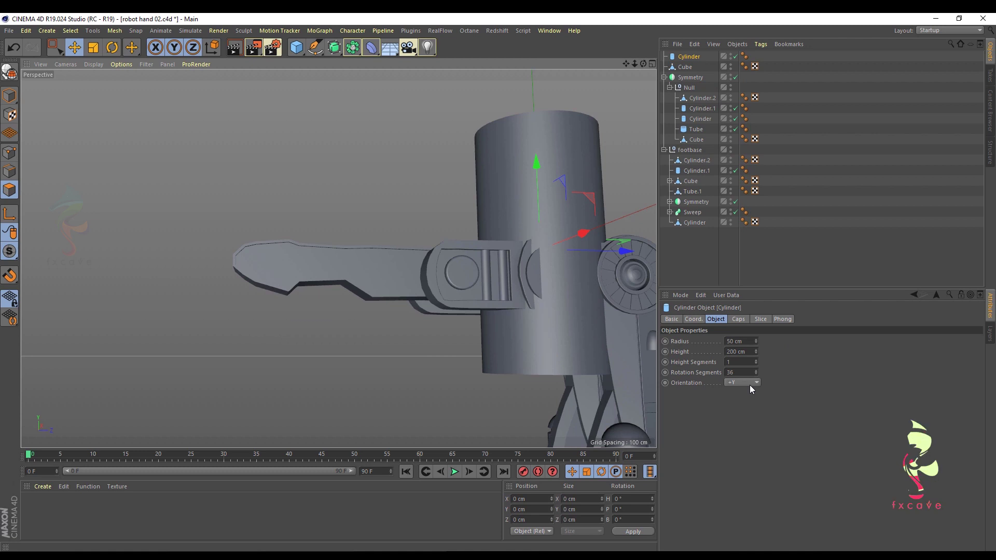
drag(624, 251, 428, 245)
click(694, 319)
key(ctrl+z)
drag(839, 352, 839, 311)
Shrink the cylinder's radius and height and move it in the side view to the sketched piston under the arm.
click(715, 319)
drag(755, 342, 755, 362)
key(F3)
drag(326, 172, 206, 213)
drag(755, 352, 755, 433)
drag(213, 214, 333, 228)
scroll(341, 254, up, 3)
Set the cylinder's pitch to 86° and its radius to 4 cm, and align it with the sketched piston.
click(693, 318)
drag(839, 352, 839, 350)
drag(401, 243, 399, 250)
drag(839, 351, 839, 349)
click(715, 318)
drag(757, 345, 757, 354)
drag(401, 247, 401, 271)
click(693, 319)
click(840, 351)
drag(405, 263, 406, 260)
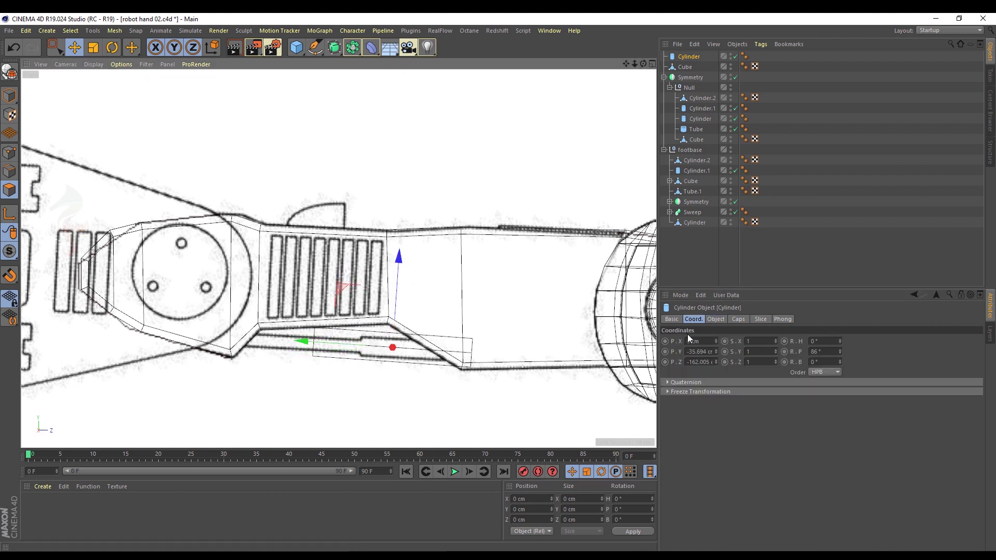
Set the cylinder's height to 30 cm and radius to 3.5 cm, positioning it over the piston's thick section.
click(716, 318)
drag(305, 341, 321, 342)
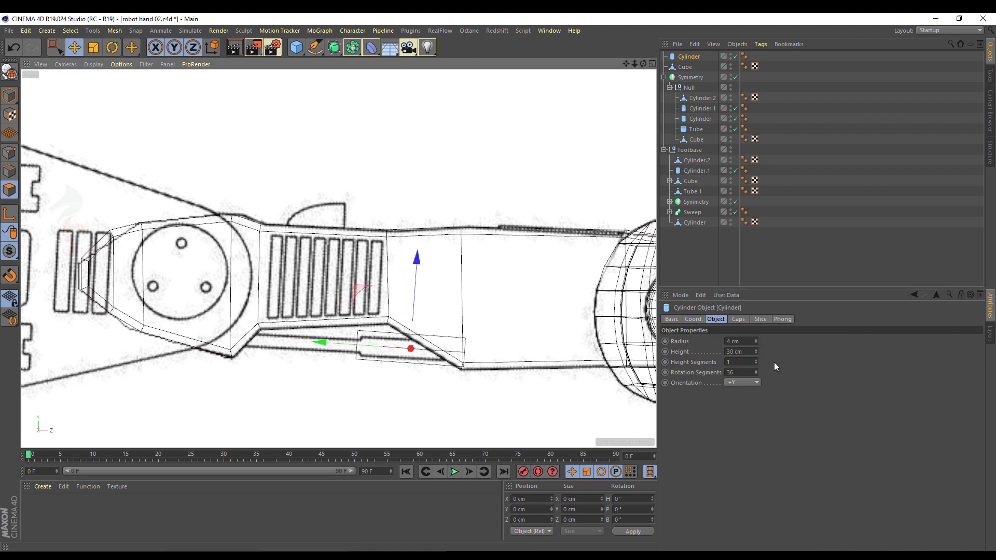
drag(757, 344, 757, 348)
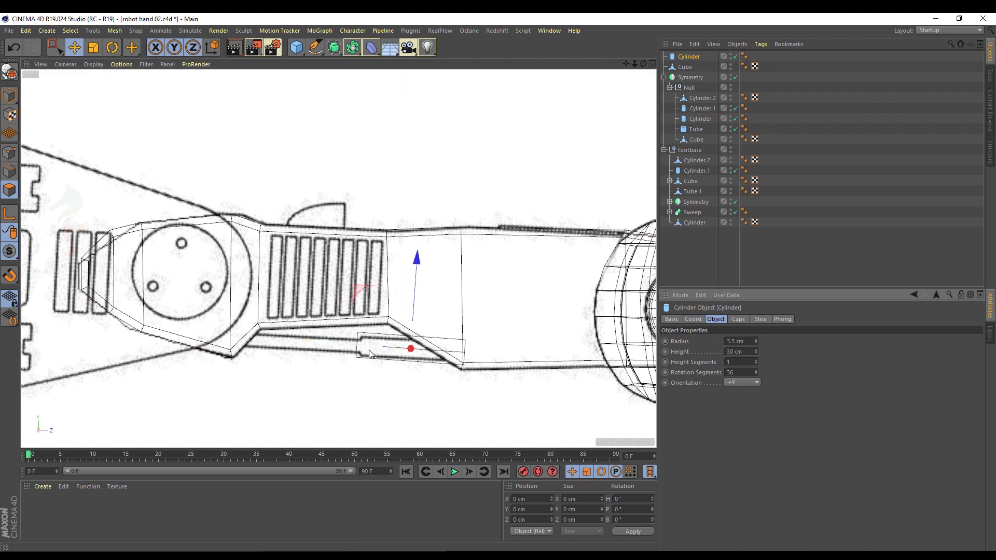
Make the piston cylinder editable and merge its duplicate points with Optimize.
middle_click(200, 190)
middle_click(200, 191)
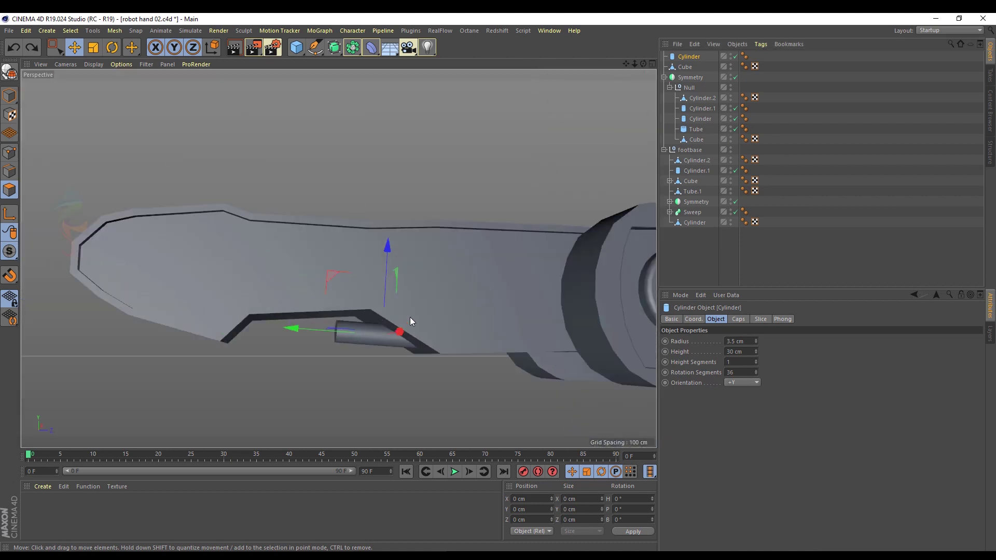
alt+drag(302, 292, 316, 306)
alt+middle_drag(338, 257, 352, 292)
key(c)
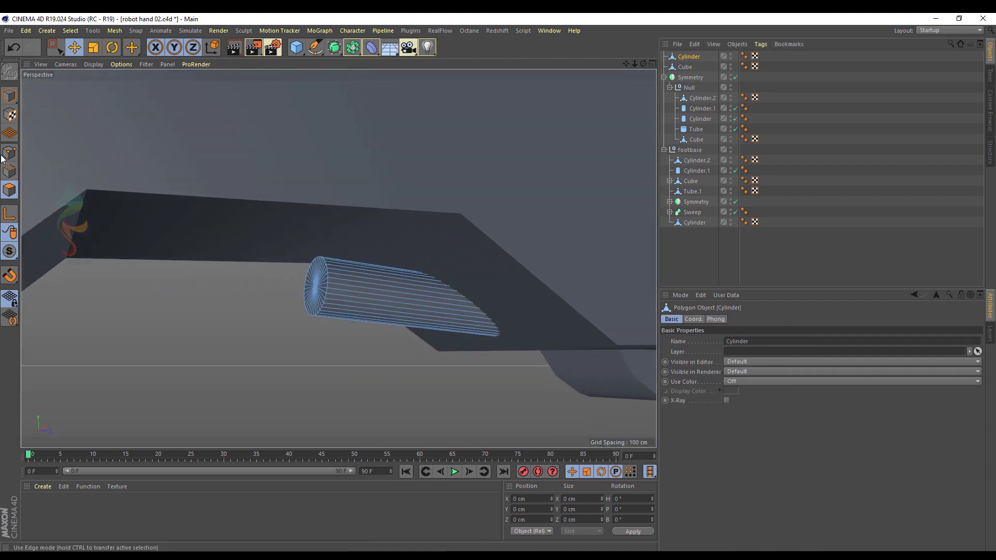
click(8, 154)
right_click(285, 270)
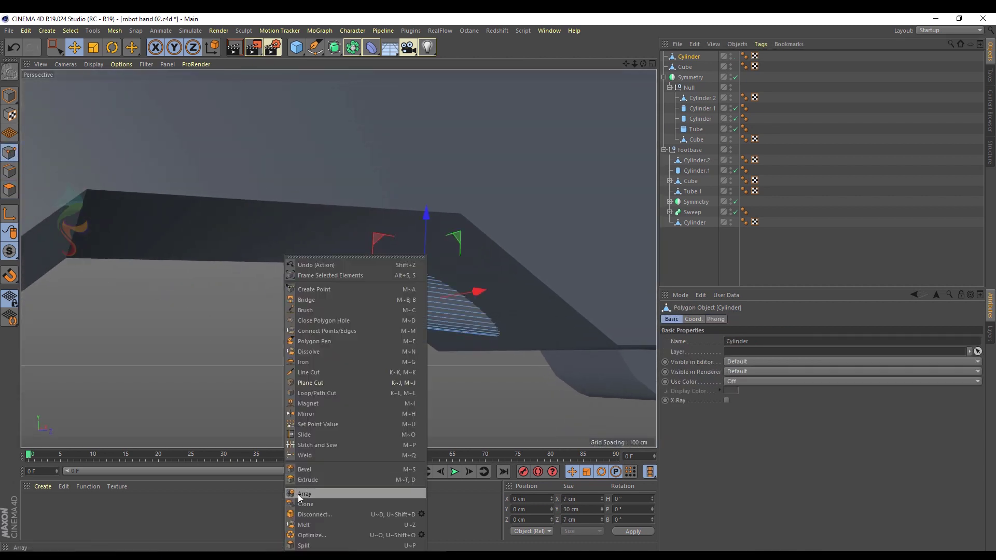
click(294, 526)
Select all polygons of the piston cylinder's exposed end cap with Loop Selection.
click(9, 190)
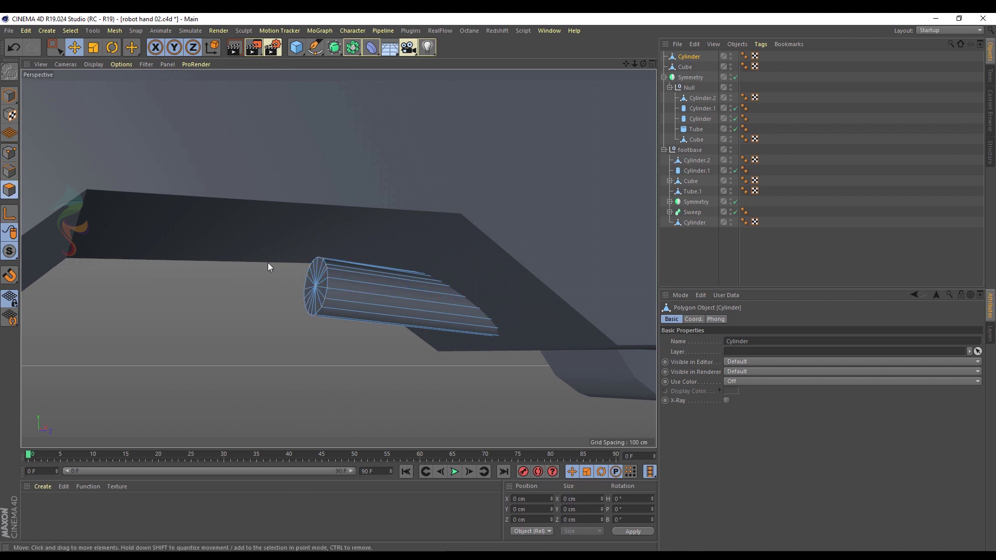
alt+drag(268, 263, 290, 293)
click(313, 289)
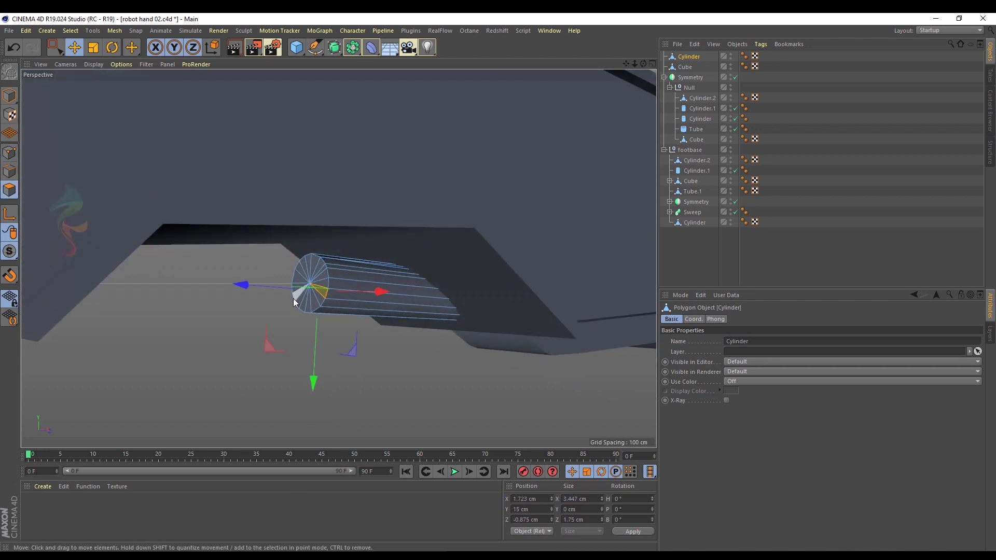
key(v)
mouse_move(319, 291)
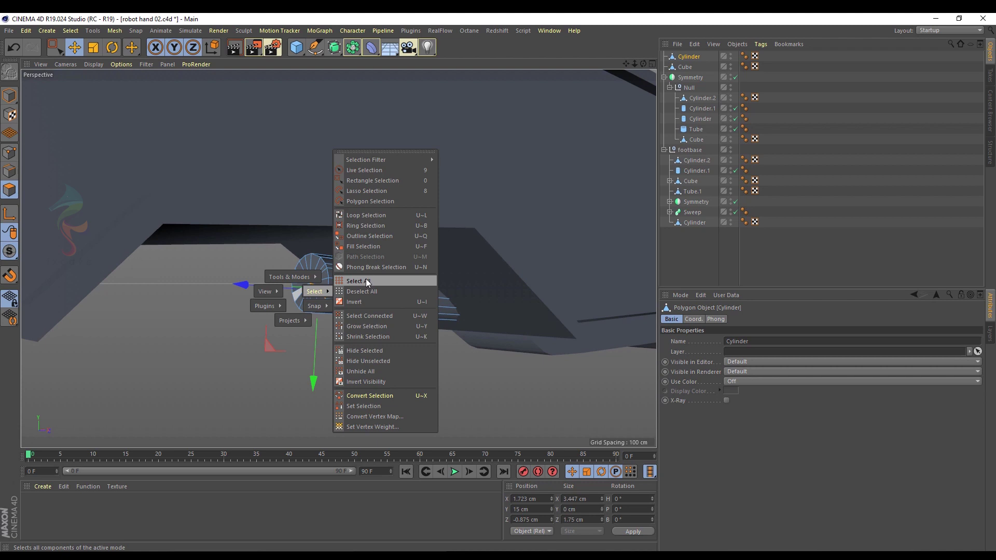
click(372, 215)
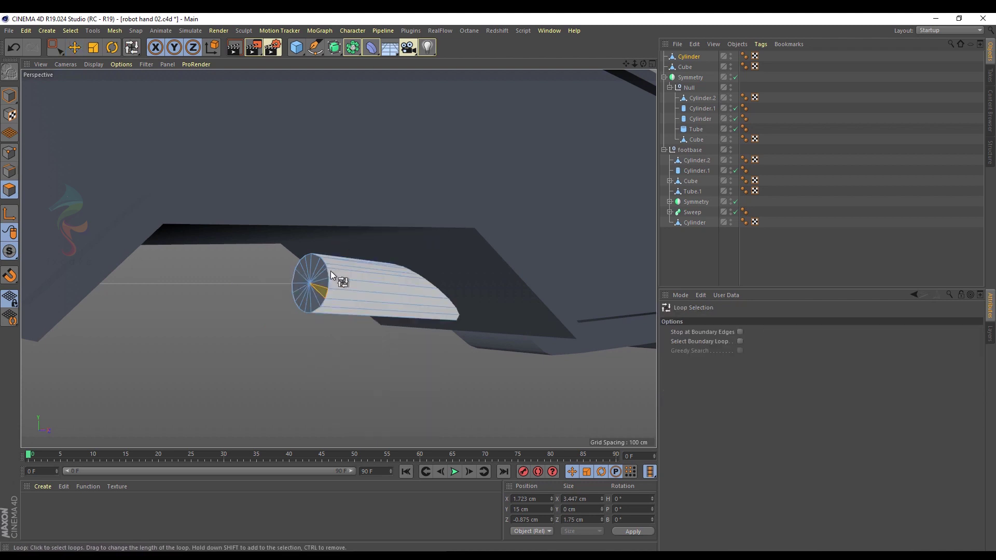
click(329, 283)
Inset the end cap by 0.92 cm and extrude it outward until the piston is about 61.6 cm long.
right_click(203, 188)
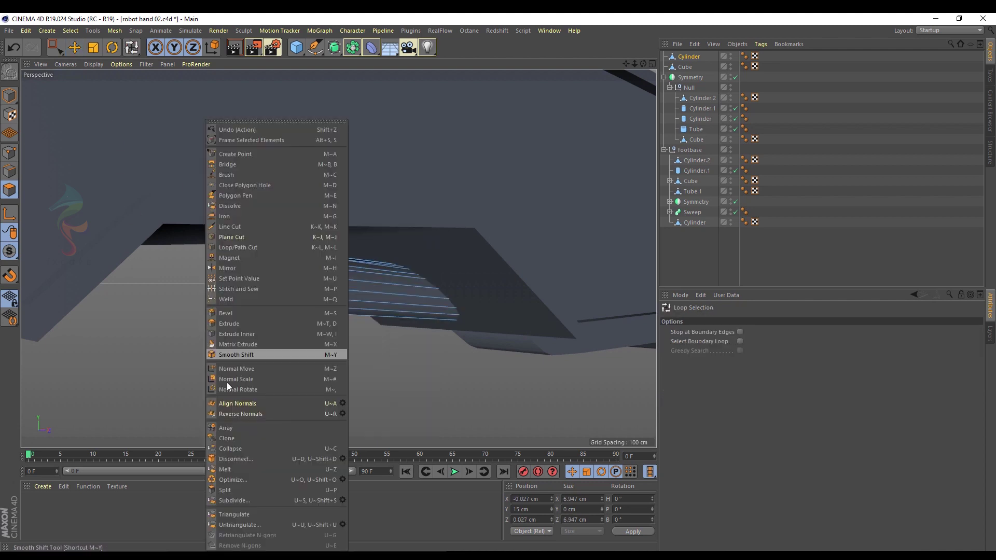
click(236, 343)
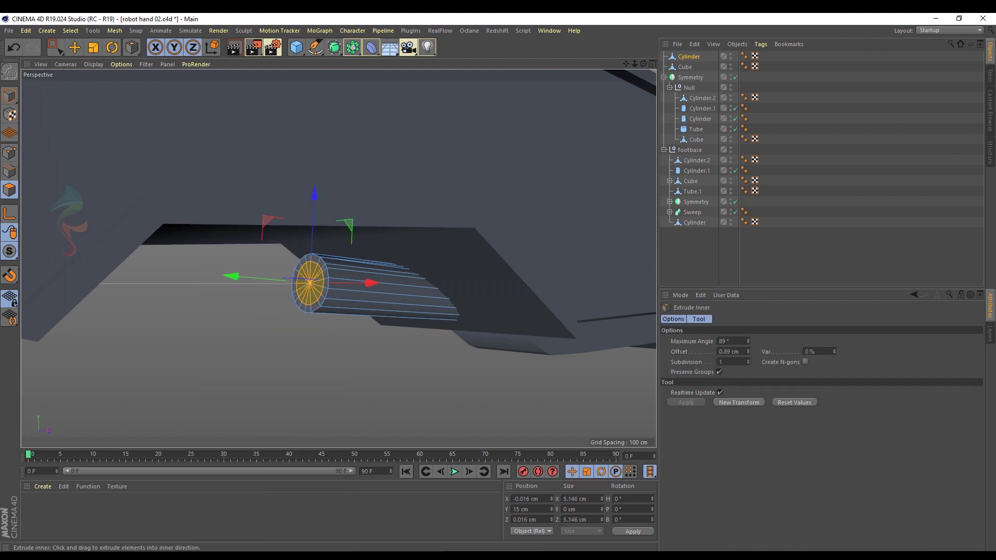
alt+drag(302, 294, 248, 284)
right_click(238, 283)
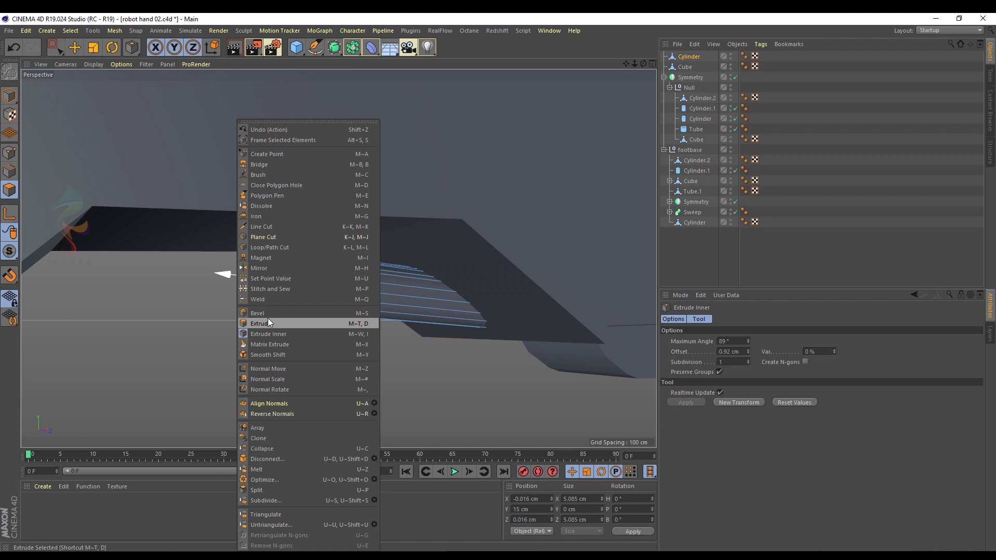
click(270, 323)
drag(311, 289, 163, 240)
Place the piston and two copies of it side by side along X under the arm.
scroll(174, 245, up, 3)
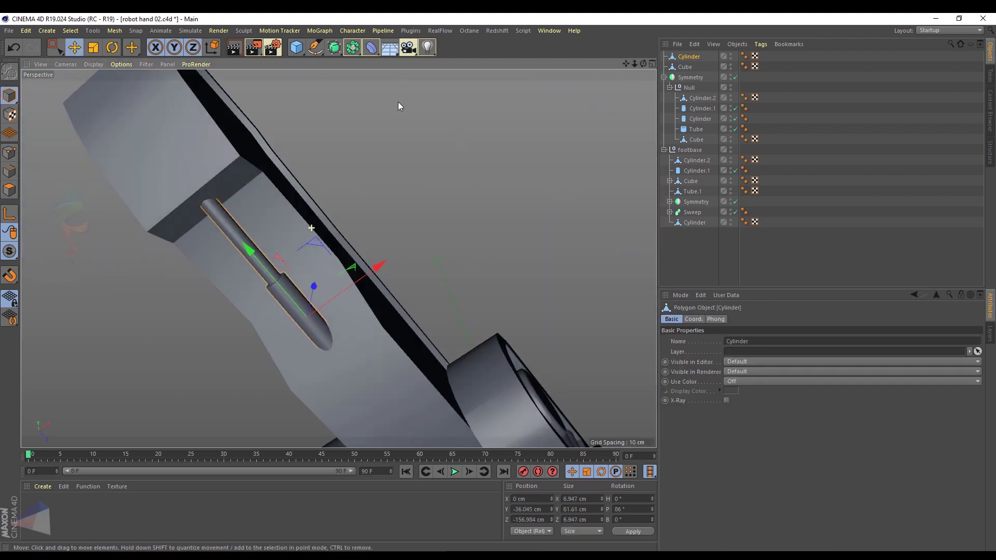
drag(379, 269, 349, 287)
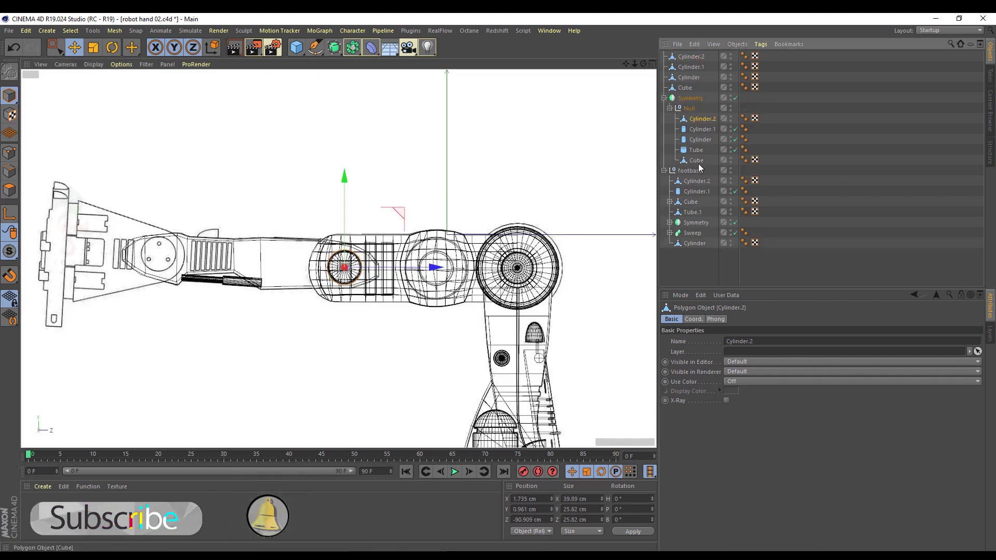
Duplicate the first Capsule in the footbase's Symmetry group and nest the copy under the arm Cube.
click(670, 202)
click(669, 201)
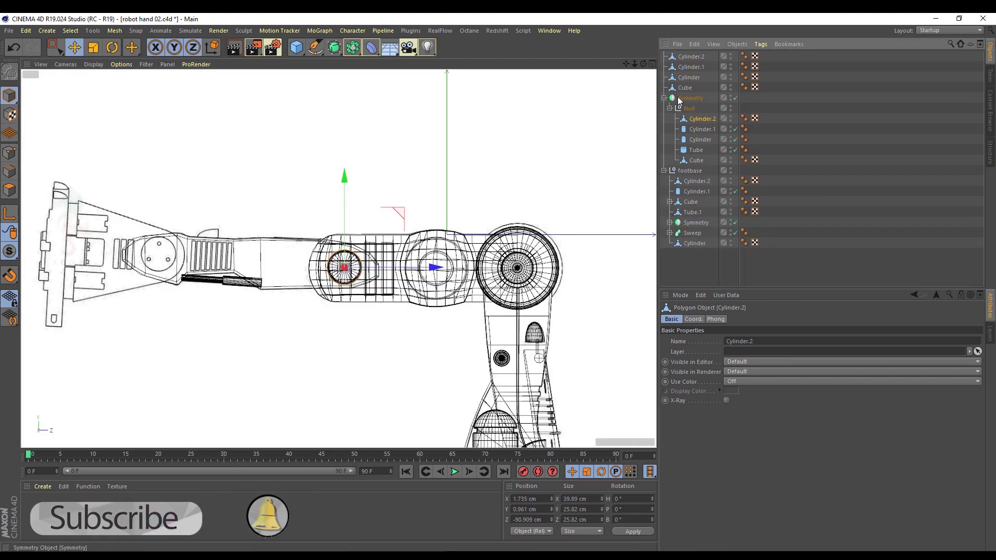
click(669, 202)
click(670, 202)
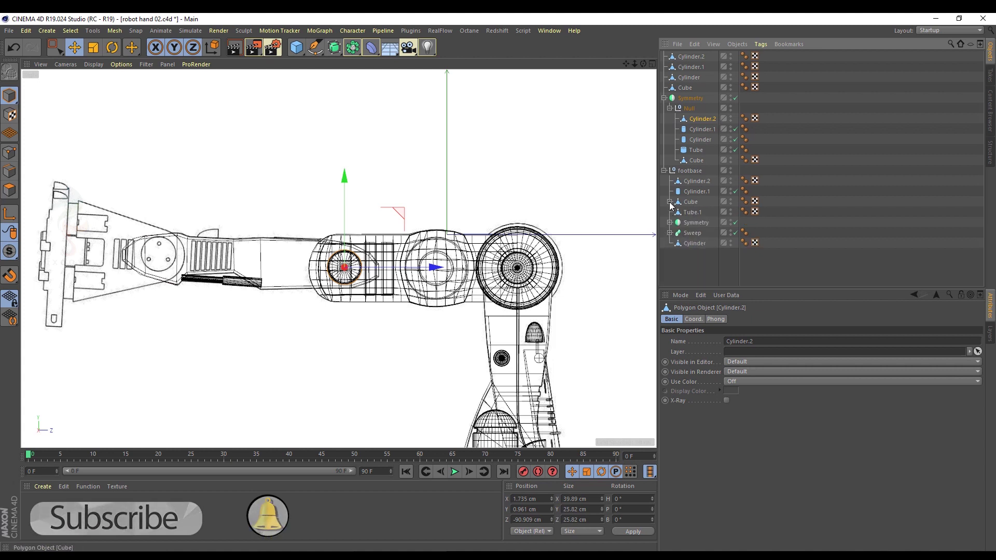
click(669, 222)
scroll(704, 222, down, 2)
click(705, 201)
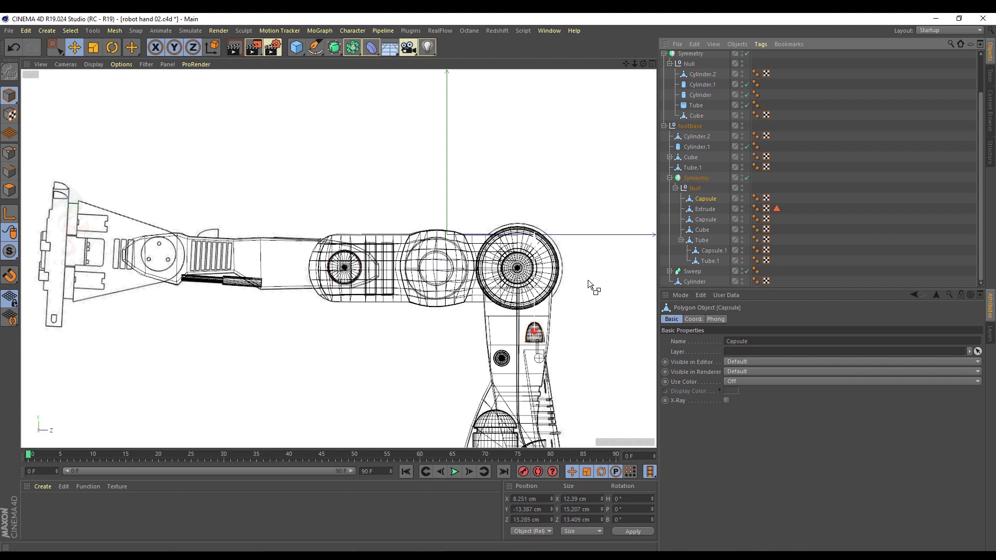
ctrl+drag(587, 279, 310, 172)
drag(705, 271, 685, 88)
Reset the capsule copy's X, Y and Z position to 0 and move it over the sketched bump above the arm.
click(693, 319)
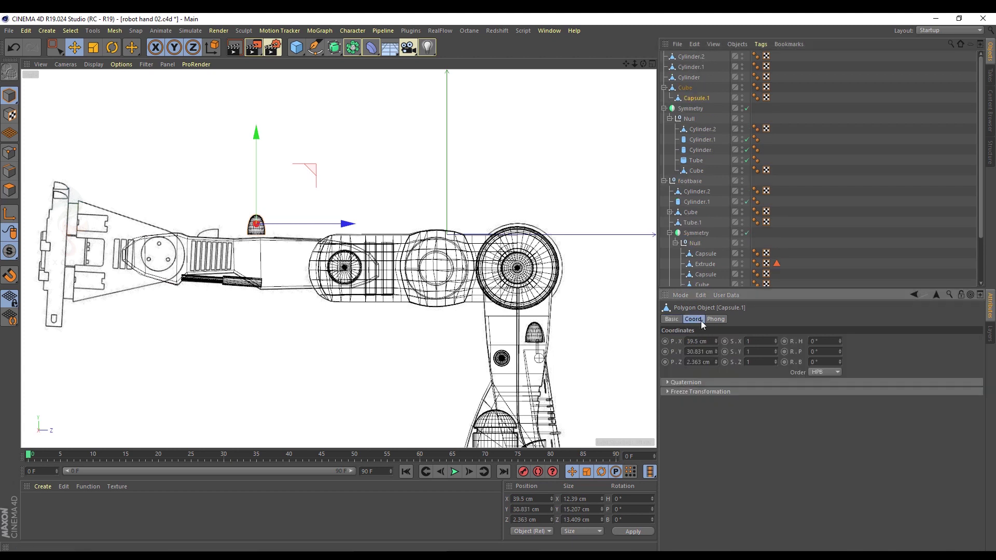
right_click(717, 340)
right_click(716, 351)
right_click(716, 362)
scroll(166, 222, up, 3)
drag(347, 248, 266, 190)
scroll(262, 218, up, 2)
Set the capsule copy's pitch to 90° and sink it halfway into the arm, at Y 20.342 cm and Z -35.45 cm.
drag(840, 352, 744, 348)
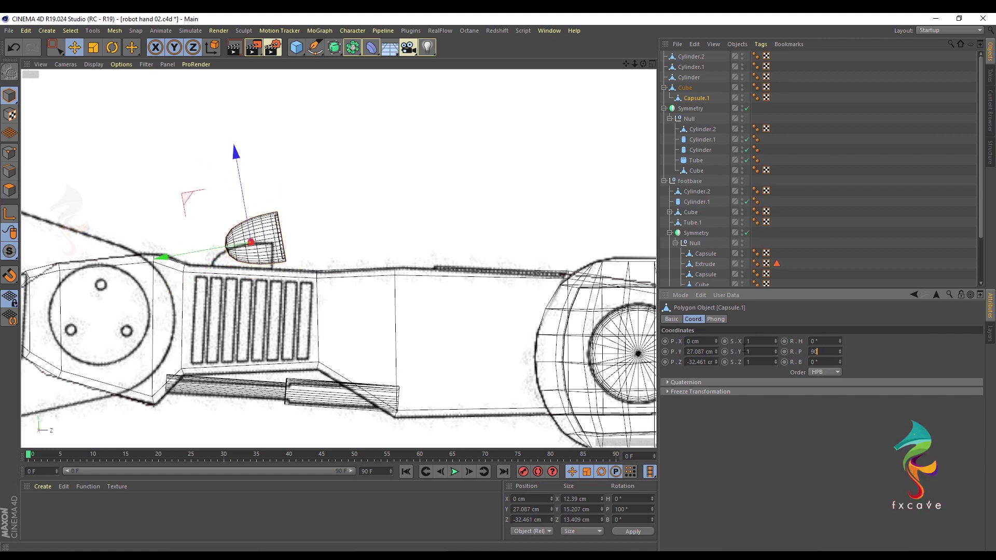
text(90)
key(Return)
drag(237, 173, 230, 196)
drag(162, 265, 156, 264)
scroll(222, 217, up, 2)
drag(249, 220, 249, 223)
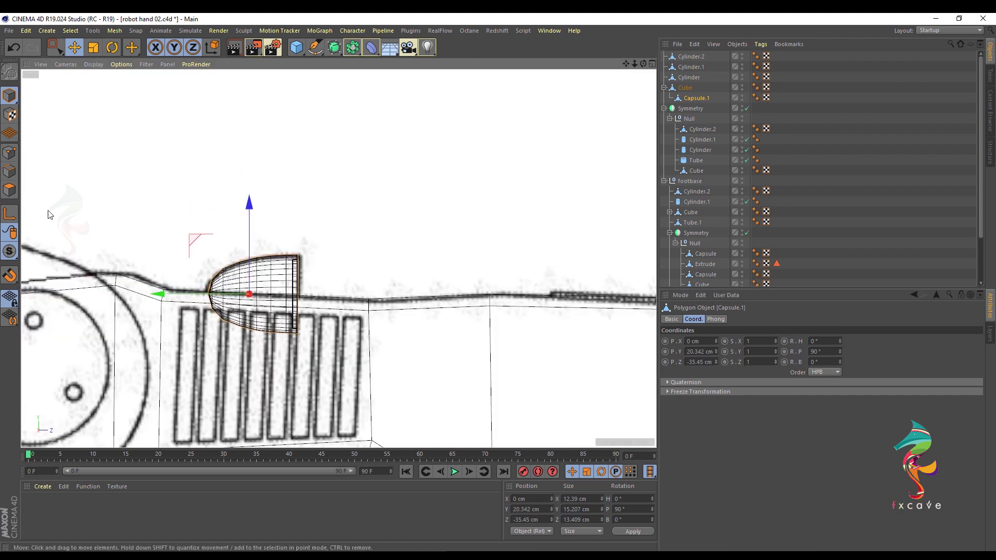
Move the points at the capsule's flat end to make it about 15.8 cm long, and save the scene.
click(10, 153)
key(space)
drag(372, 207, 283, 380)
drag(205, 297, 125, 298)
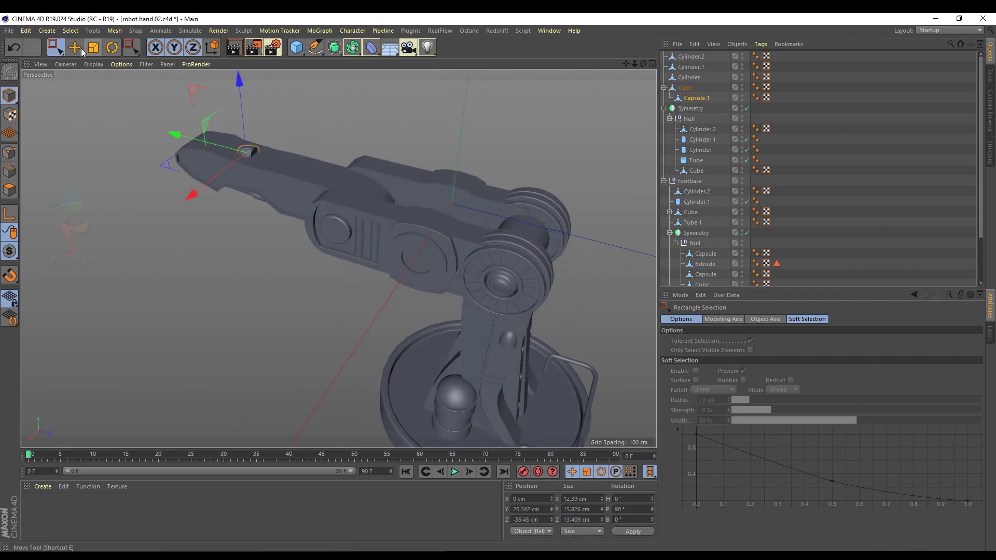
click(81, 48)
alt+drag(332, 244, 394, 208)
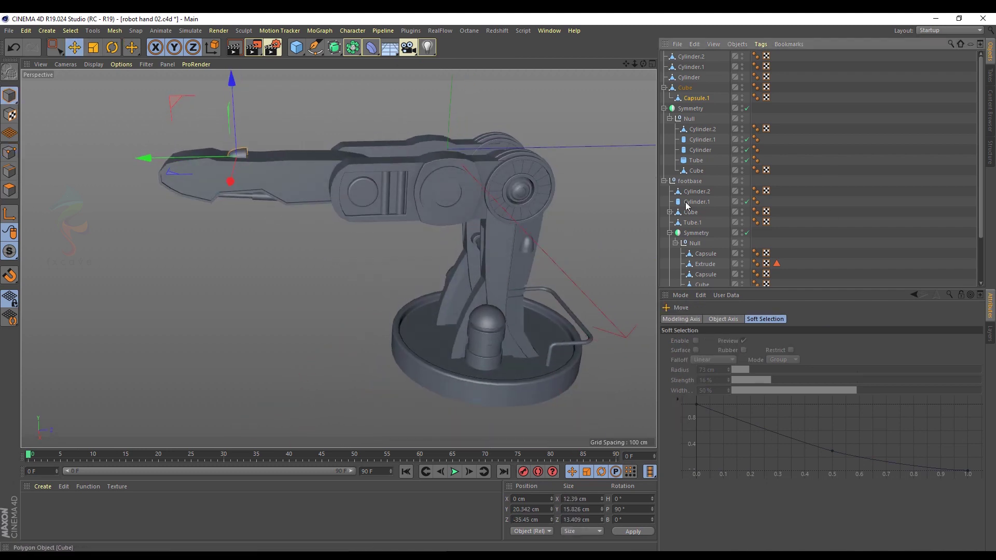
click(611, 204)
alt+middle_drag(405, 172, 405, 204)
key(ctrl+s)
Show wireframe lines on the shaded perspective view and select the arm Cube.
click(288, 196)
alt+drag(289, 196, 288, 306)
click(65, 63)
mouse_move(93, 65)
click(110, 91)
mouse_move(280, 179)
alt+mouse_down()
mouse_move(297, 187)
mouse_move(300, 147)
mouse_move(219, 125)
alt+mouse_up()
click(301, 148)
right_click(220, 124)
click(685, 91)
click(169, 287)
key(ctrl+z)
Cut two lengthwise loops near the arm cube's side edges in the top view, at offsets of 7.797% and 8.07%.
click(9, 190)
click(136, 127)
right_click(135, 126)
click(179, 247)
middle_click(399, 200)
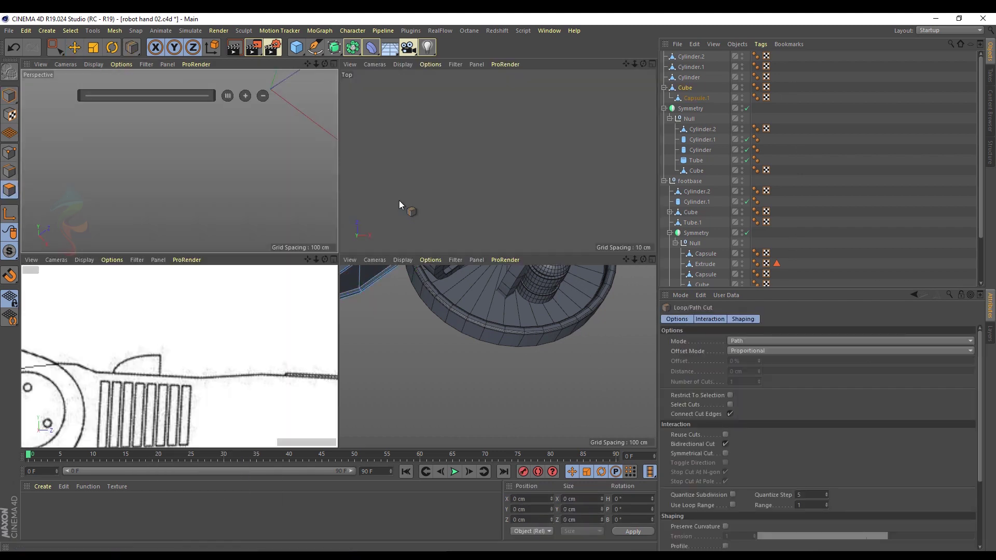
middle_click(401, 203)
alt+middle_drag(421, 348, 434, 161)
scroll(428, 248, up, 5)
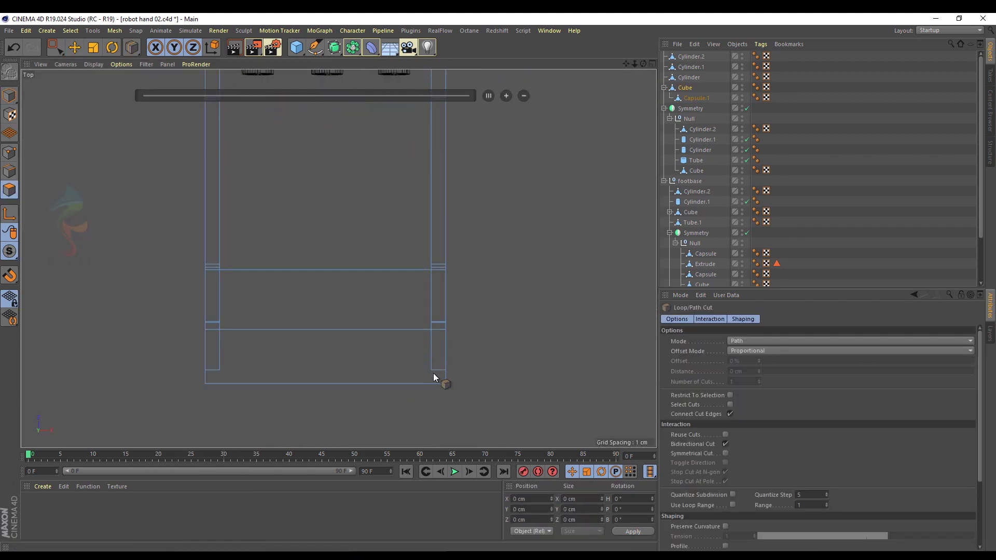
click(427, 330)
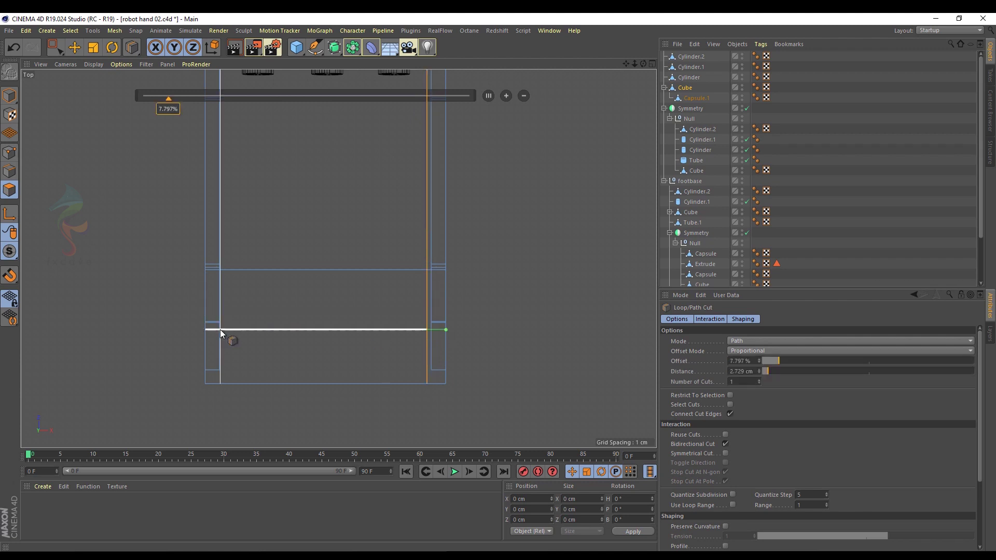
click(223, 329)
middle_click(185, 177)
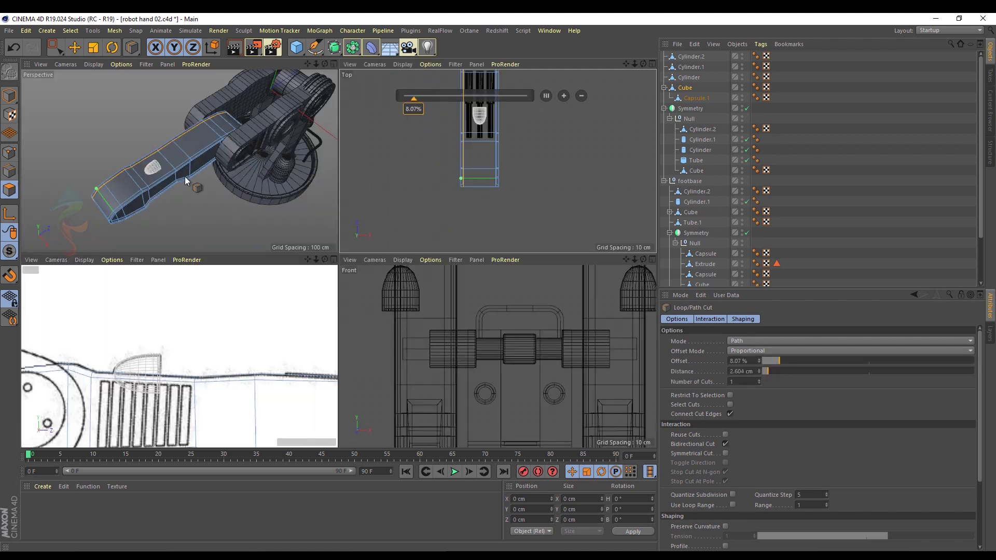
Loop-select the two narrow polygon strips running along the side edges of the arm cube.
middle_click(185, 176)
alt+drag(357, 279, 288, 246)
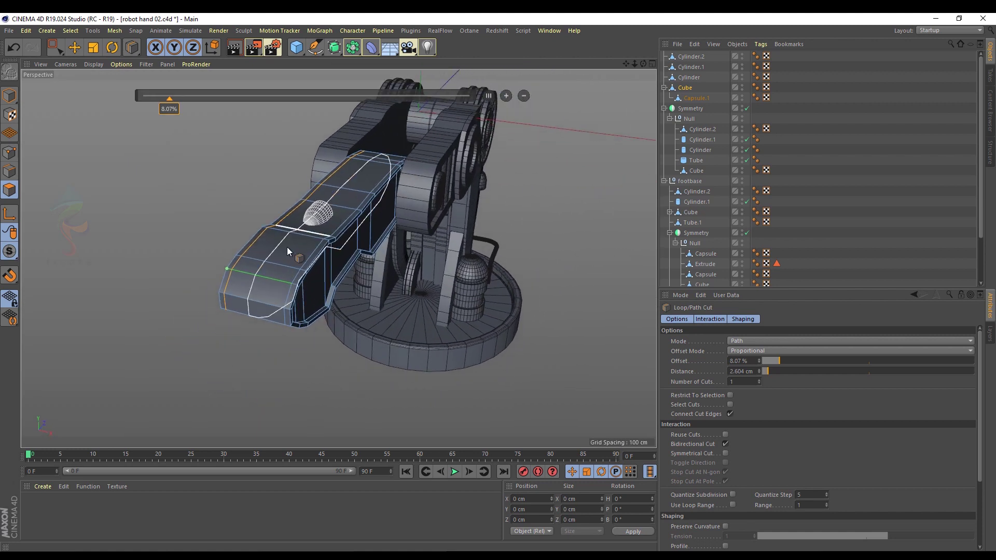
scroll(266, 293, up, 3)
click(75, 48)
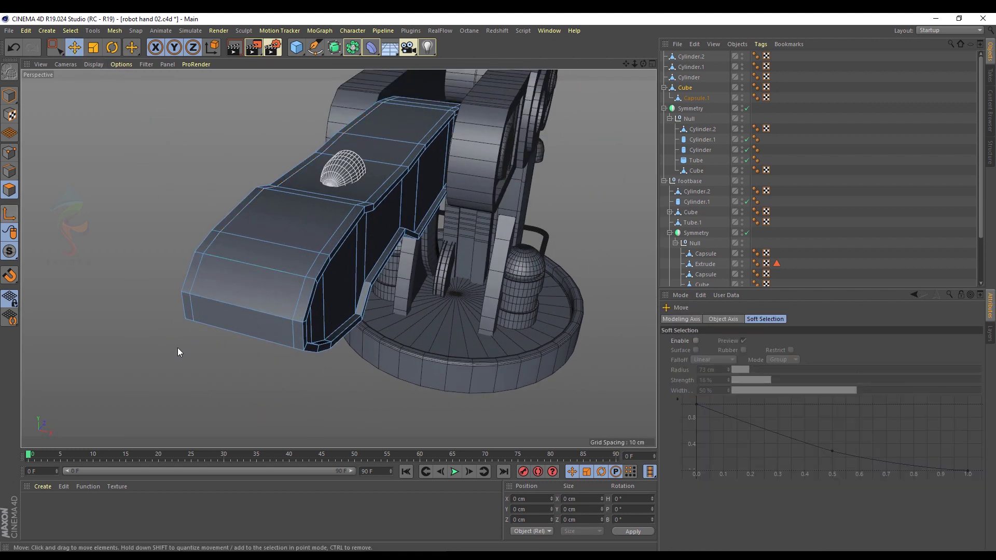
key(v)
mouse_move(254, 351)
click(315, 275)
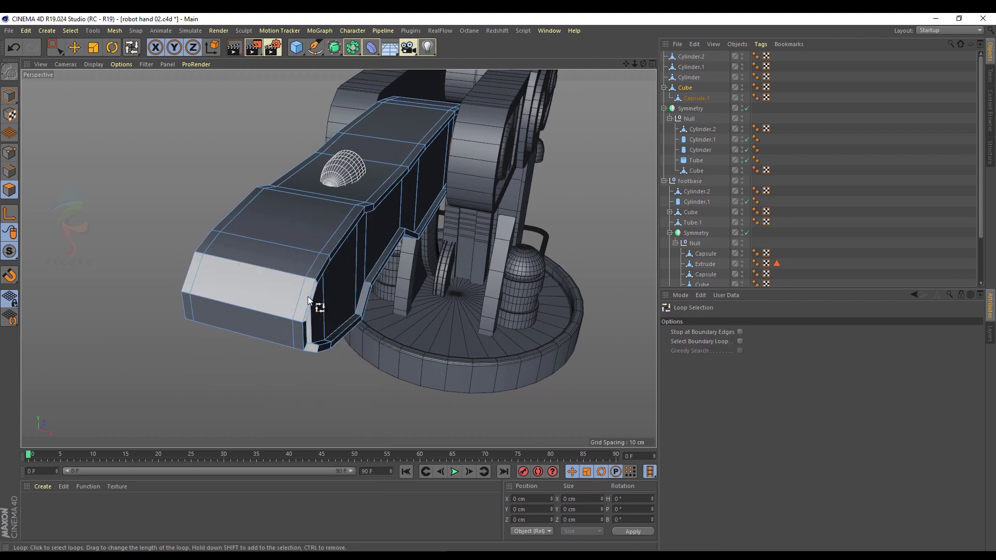
click(310, 279)
shift+click(200, 253)
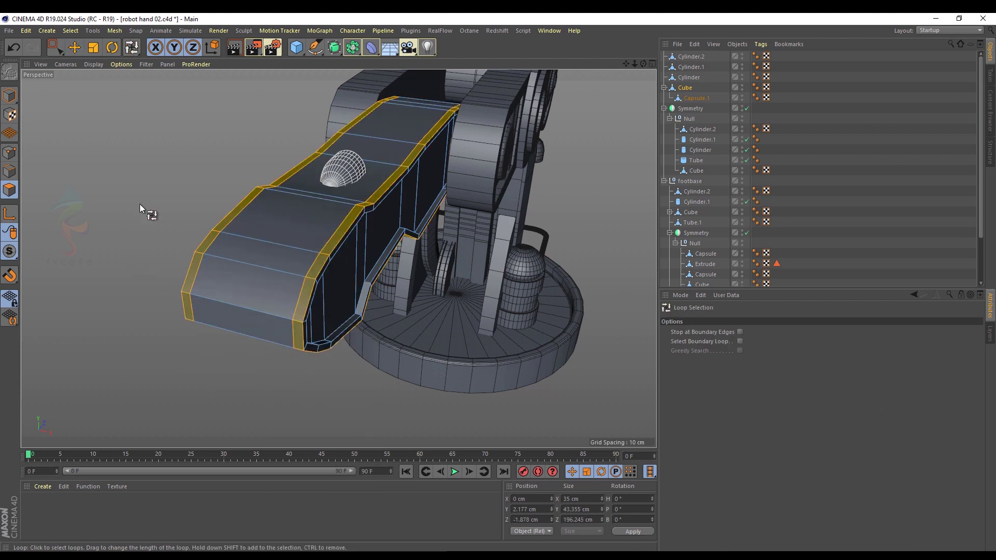
Extrude the two selected edge strips with an offset of 0.7 cm, clear the selection and save the scene.
right_click(140, 204)
click(169, 324)
drag(310, 290, 317, 290)
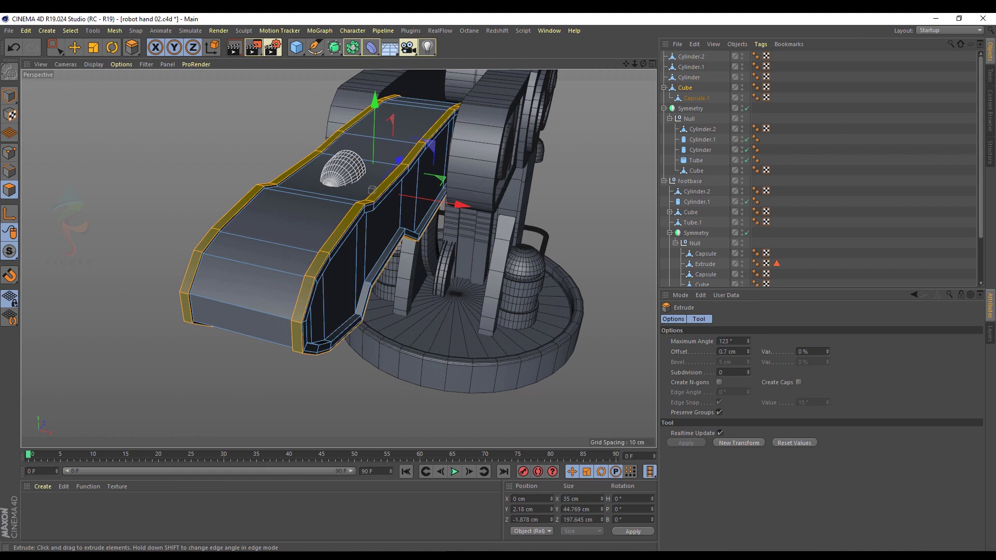
click(812, 214)
scroll(350, 219, down, 1)
alt+drag(337, 182, 280, 253)
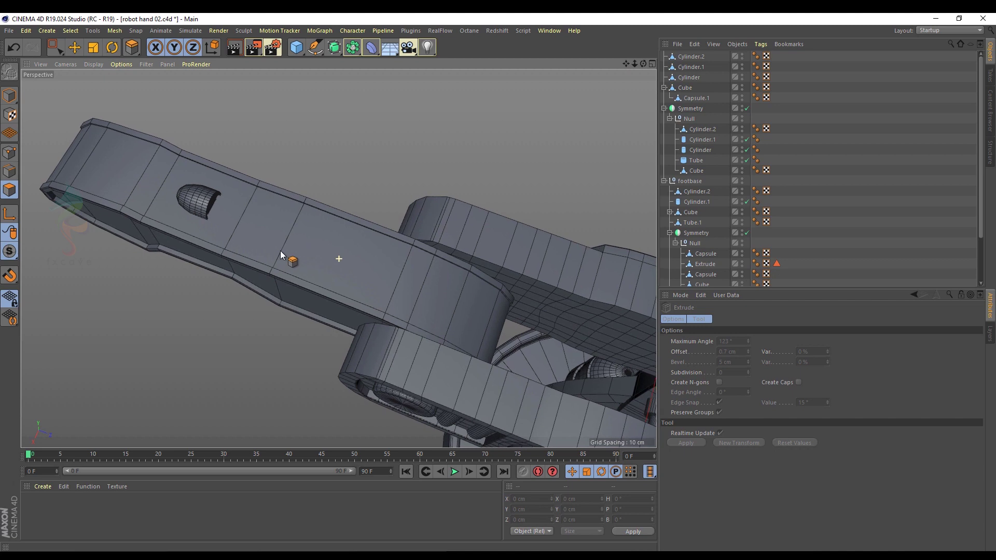
click(74, 47)
key(ctrl+s)
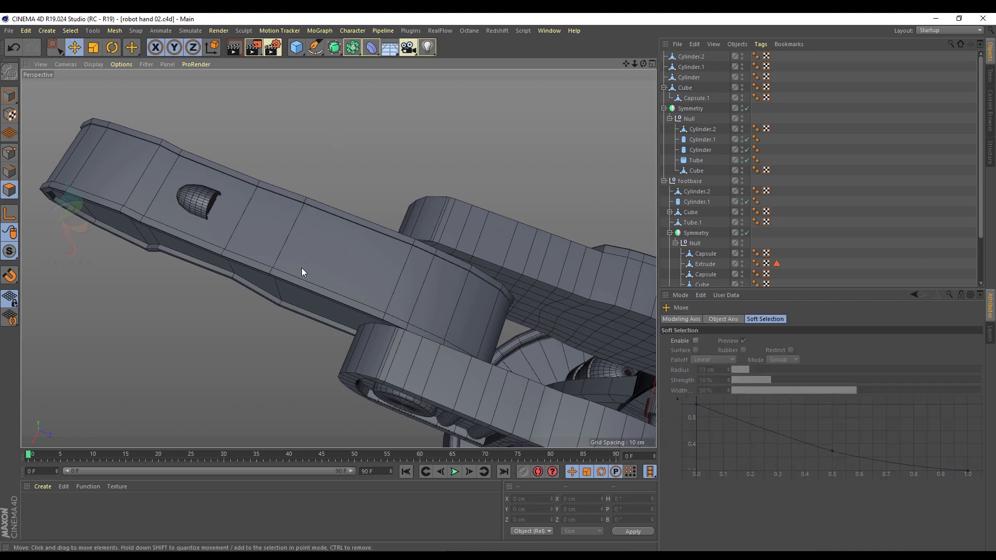
Select the arm Cube again and switch to edge editing for its upper face.
click(310, 253)
alt+drag(310, 253, 382, 318)
scroll(389, 315, up, 4)
click(508, 148)
click(9, 171)
click(413, 217)
shift+click(383, 291)
alt+drag(255, 186, 213, 194)
shift+click(304, 138)
alt+drag(278, 162, 399, 150)
shift+click(218, 165)
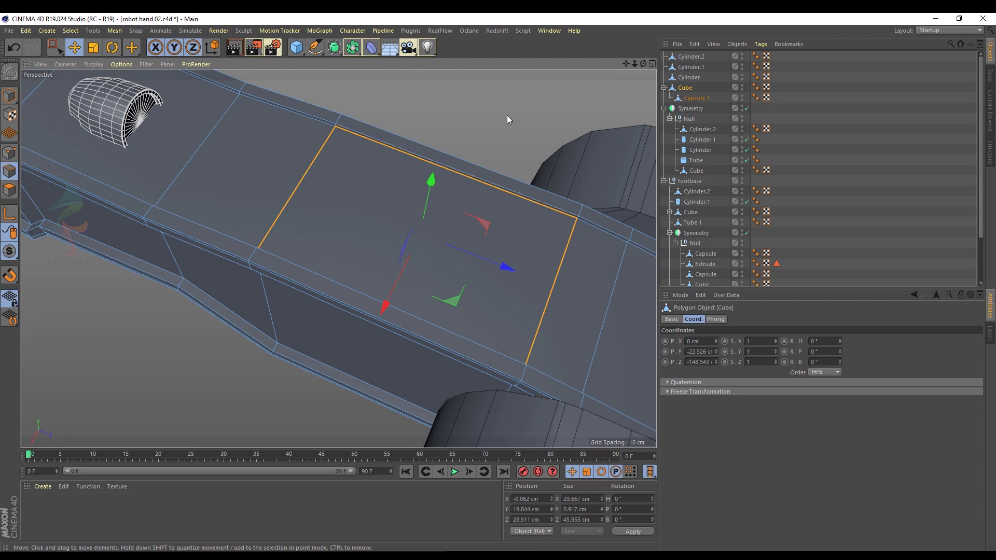
click(520, 100)
Cut a crosswise loop at 48.769% through the arm's upper rectangular panel and a lengthwise centre loop at 51.224%.
right_click(505, 87)
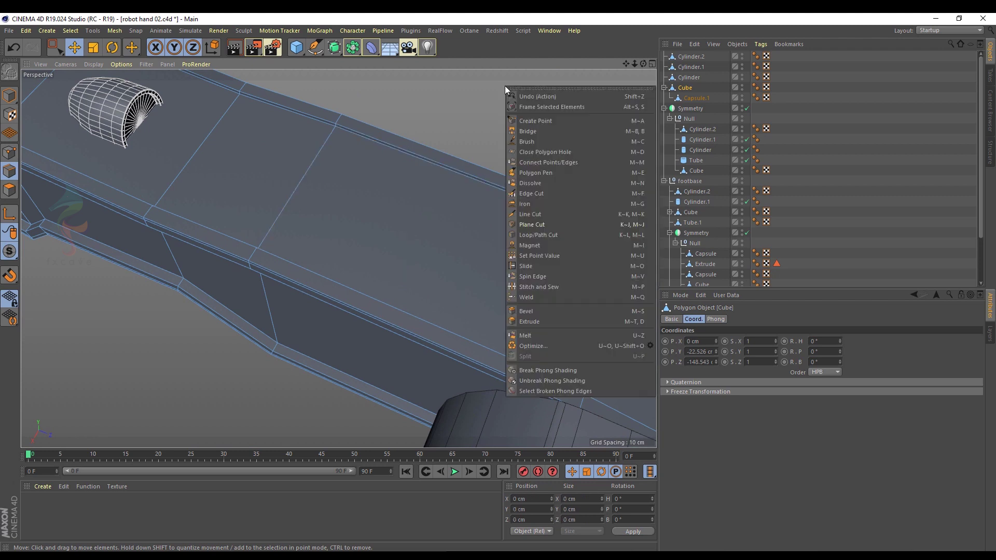
click(520, 238)
click(448, 170)
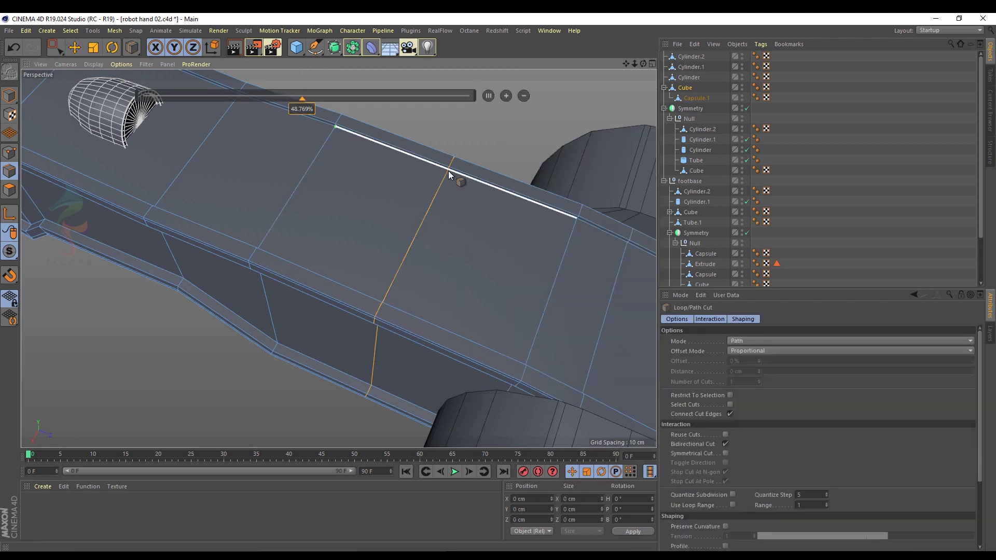
click(301, 185)
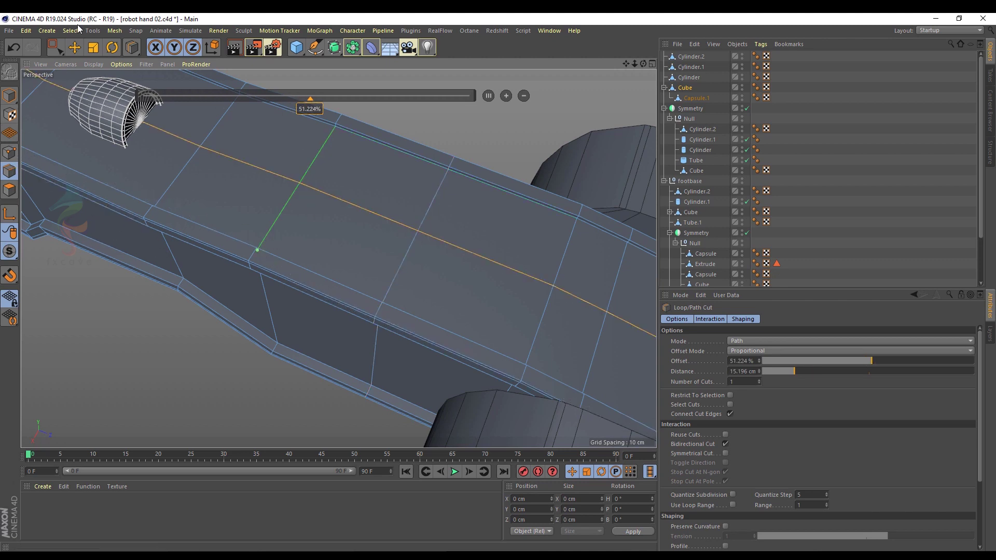
click(74, 47)
Select the edges forming the upper panel's rectangular outline and the cross dividing it into four fields.
click(421, 223)
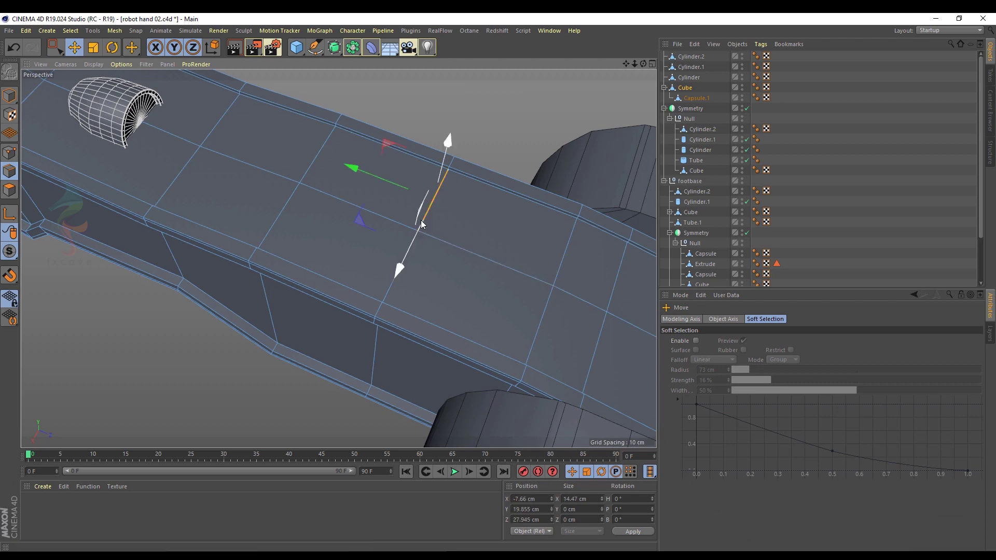
shift+click(313, 164)
shift+click(289, 204)
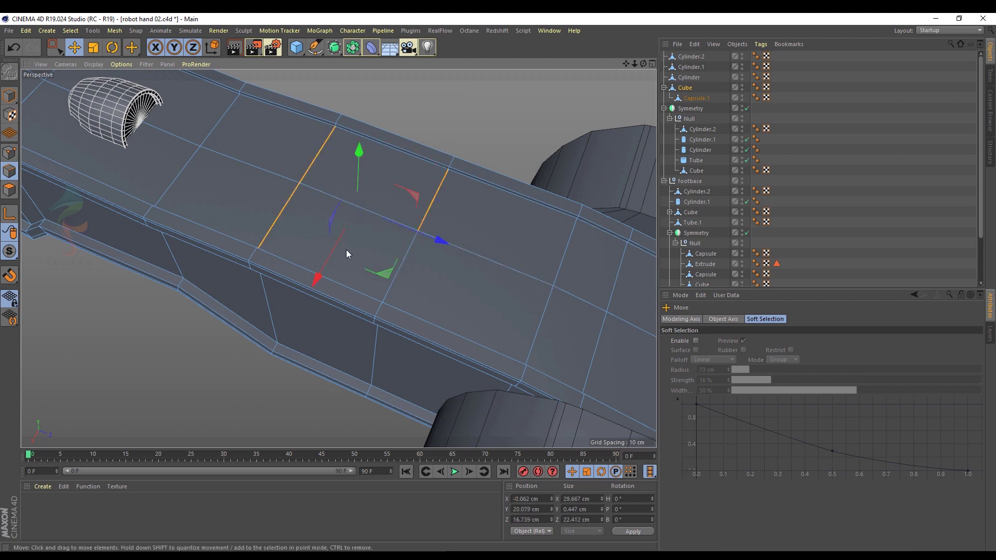
shift+click(526, 277)
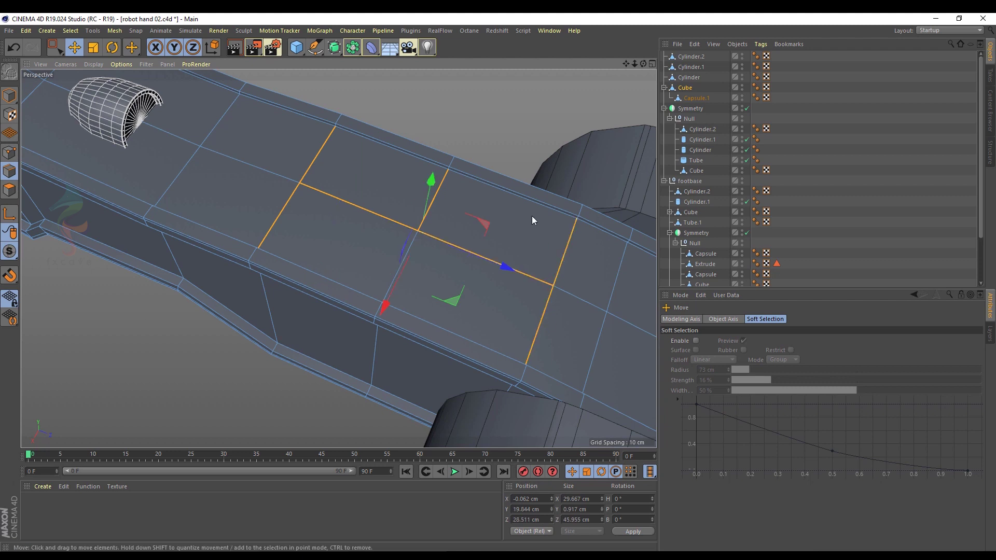
shift+click(524, 200)
shift+click(429, 163)
alt+drag(492, 315, 380, 316)
alt+drag(441, 278, 524, 309)
alt+drag(391, 215, 395, 208)
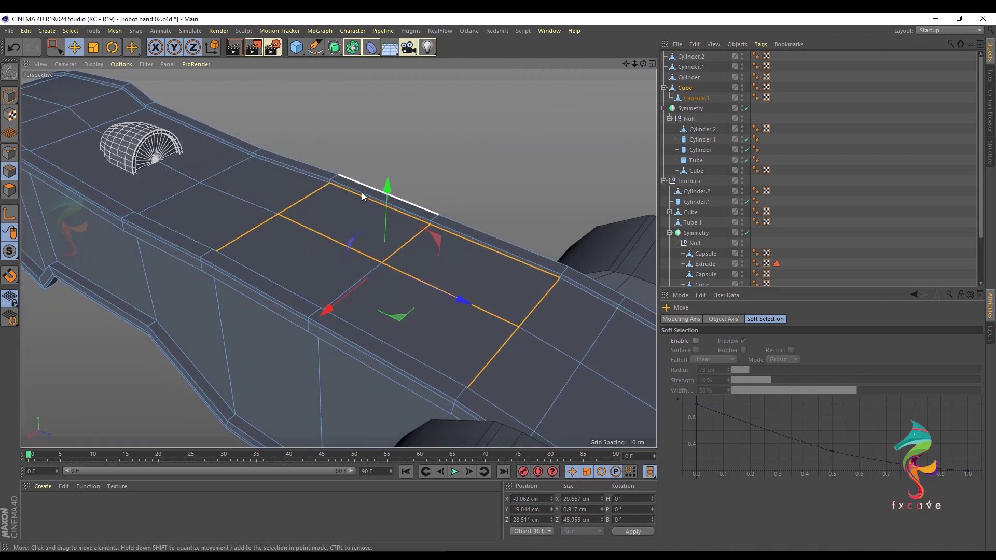
click(112, 32)
mouse_move(123, 58)
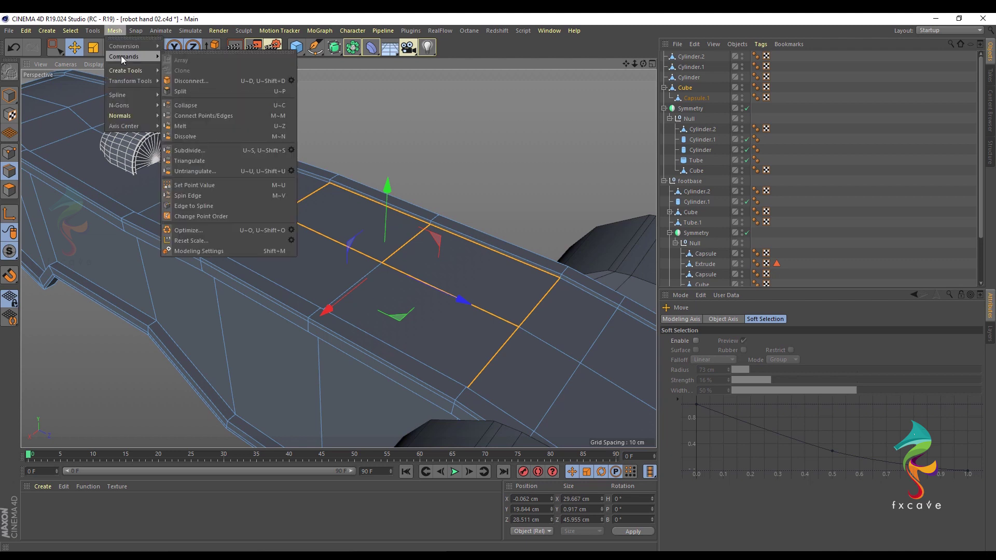
click(194, 210)
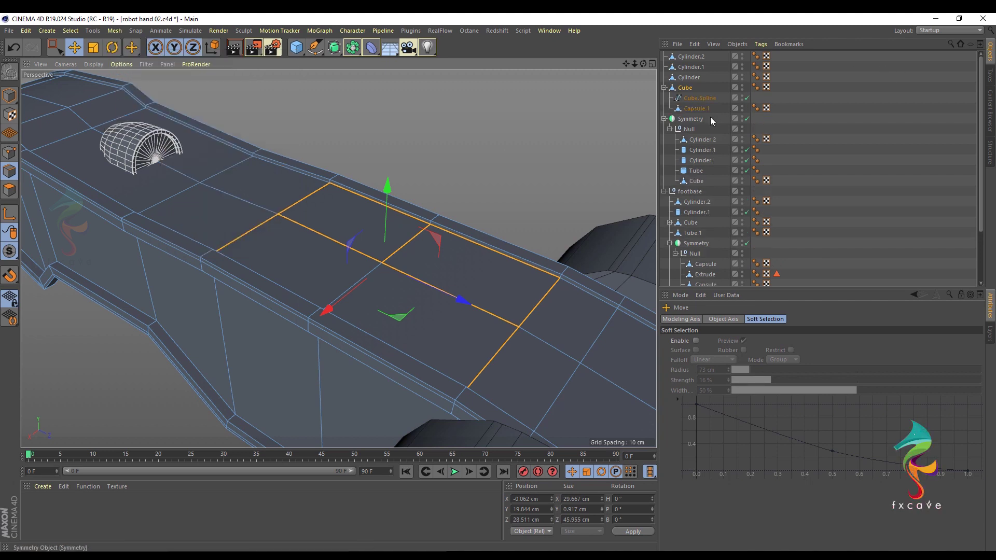
click(691, 100)
click(16, 93)
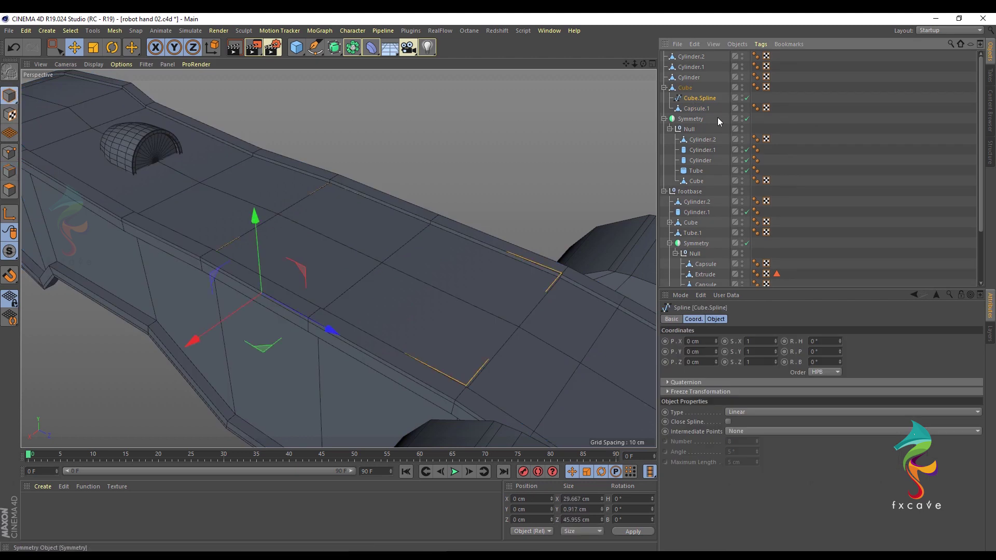
drag(255, 233, 254, 168)
key(ctrl+z)
key(ctrl+z)
key(ctrl+z)
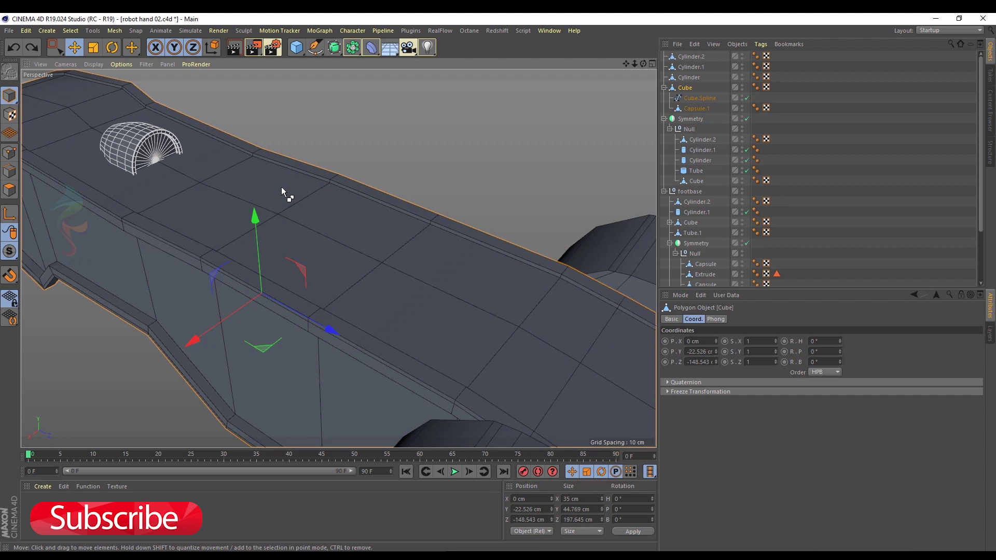
Convert the selected panel edges of the arm cube with Edge to Spline and select the resulting spline as an object.
click(9, 170)
alt+drag(349, 275, 372, 305)
alt+drag(405, 274, 394, 244)
click(114, 31)
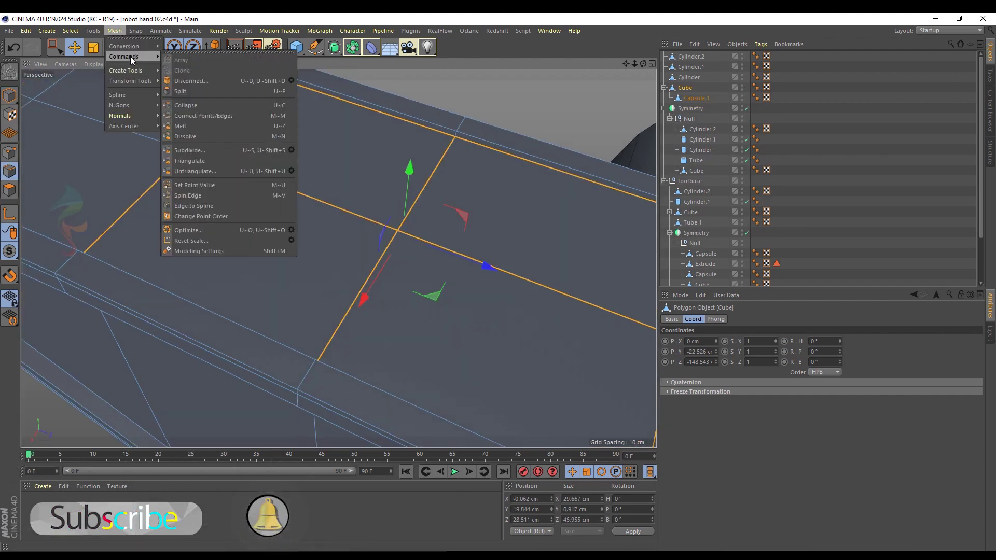
click(234, 207)
click(695, 98)
click(14, 98)
scroll(271, 140, down, 4)
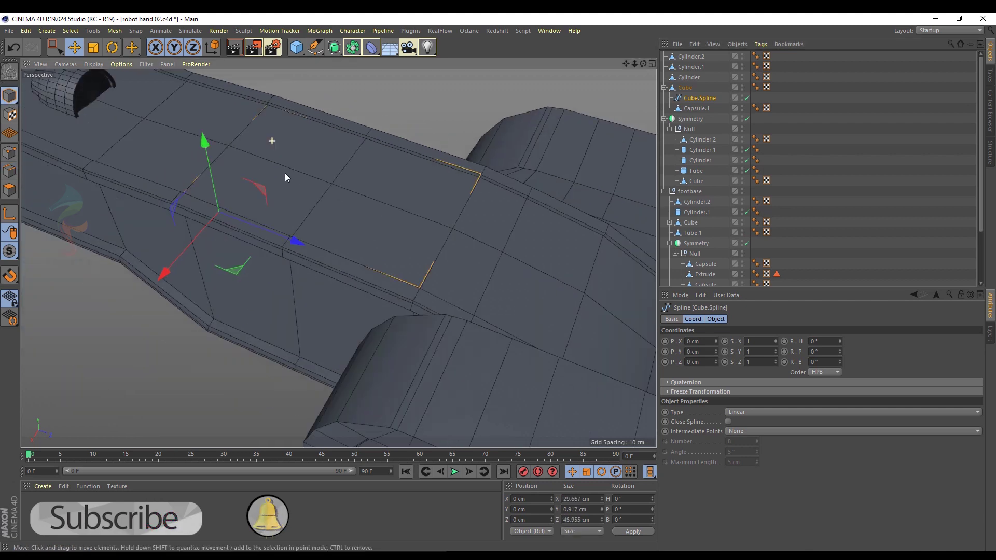
drag(200, 140, 187, 102)
alt+drag(280, 117, 300, 179)
key(ctrl+z)
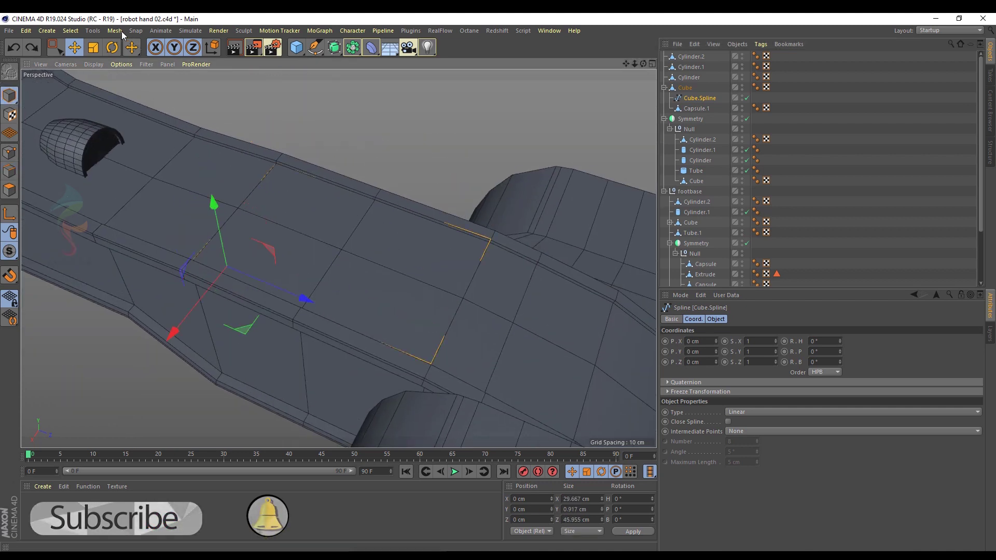
click(114, 30)
mouse_move(127, 126)
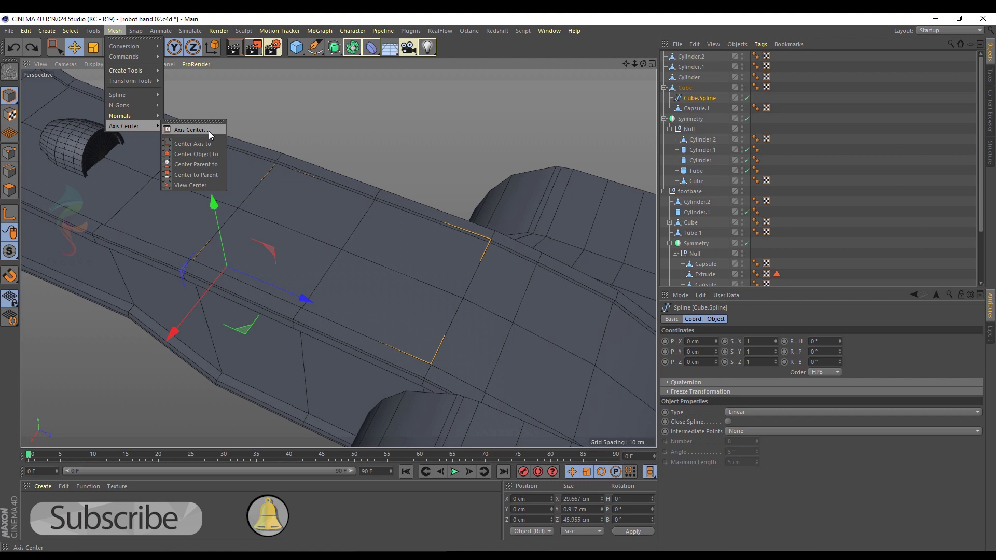
click(209, 130)
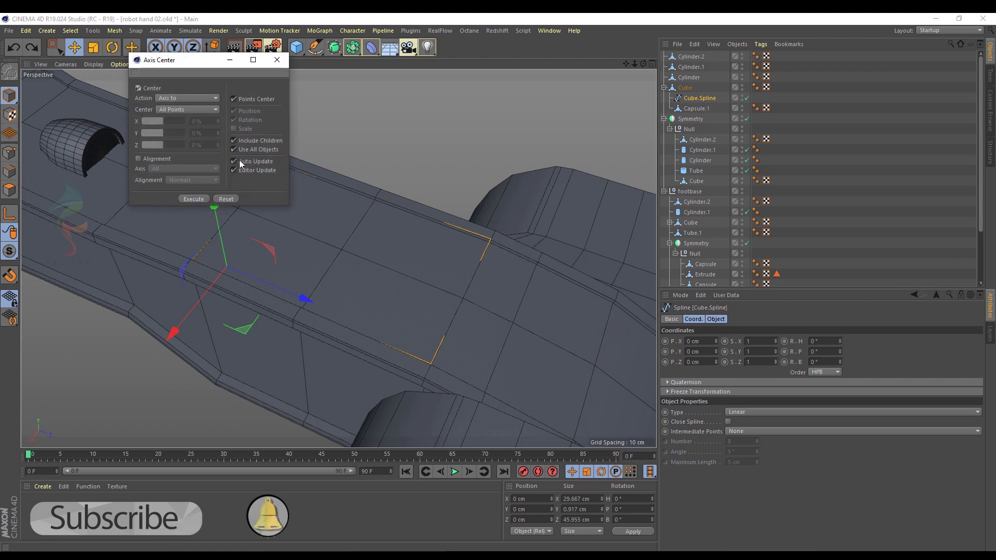
click(278, 60)
Put the edge spline into a Sweep generator and add a Rectangle spline inside it as the profile.
alt+drag(343, 204, 357, 189)
click(334, 47)
alt+click(380, 100)
click(315, 47)
shift+click(419, 139)
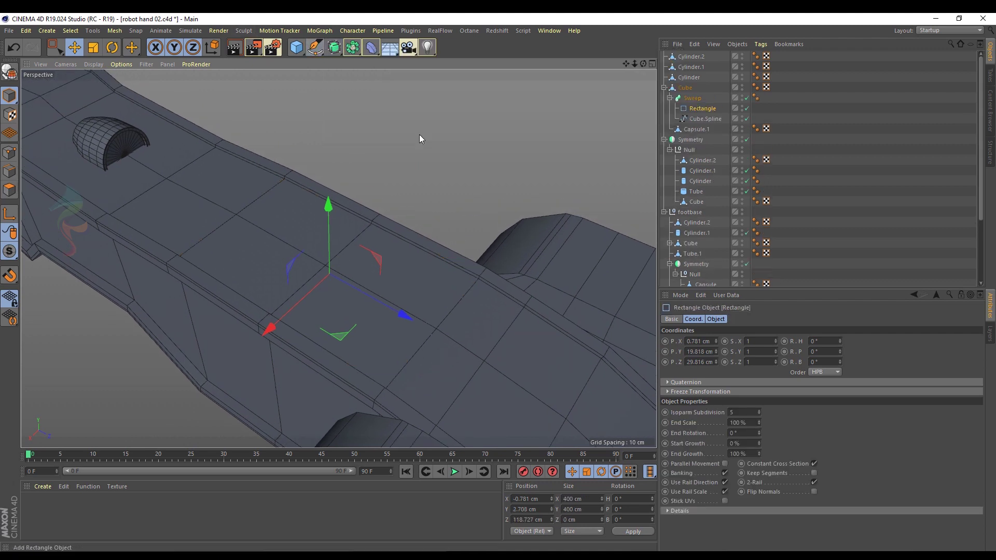
Set the sweep's profile rectangle to a width of 1 cm and a height of 2 cm.
mouse_move(757, 412)
mouse_down()
mouse_move(757, 539)
mouse_move(758, 412)
mouse_up()
click(758, 424)
click(758, 424)
click(758, 425)
click(641, 203)
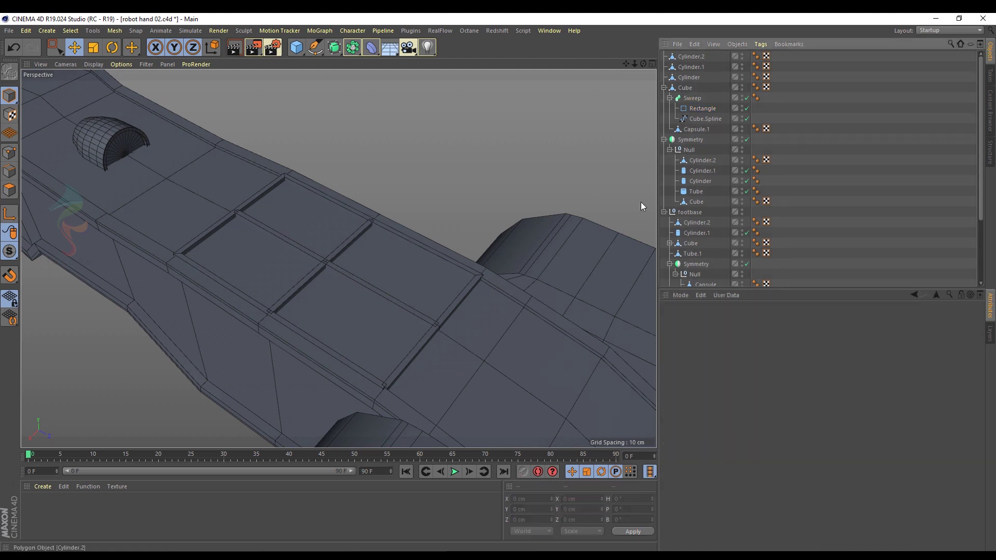
Display the perspective view with plain shading, without wireframe lines.
click(111, 65)
click(107, 76)
mouse_move(295, 237)
alt+mouse_down()
mouse_move(357, 213)
mouse_move(517, 207)
mouse_move(262, 225)
mouse_move(108, 252)
mouse_move(319, 209)
mouse_move(466, 202)
alt+mouse_up()
Turn on rounding for the sweep's profile rectangle with a radius of 0.2 cm.
click(694, 108)
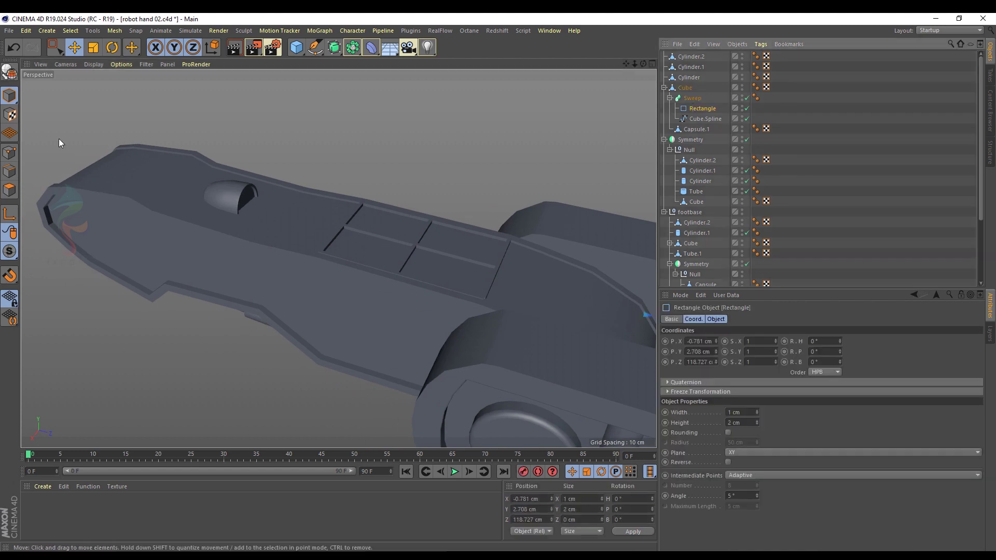
click(690, 98)
alt+drag(544, 160, 394, 155)
click(702, 109)
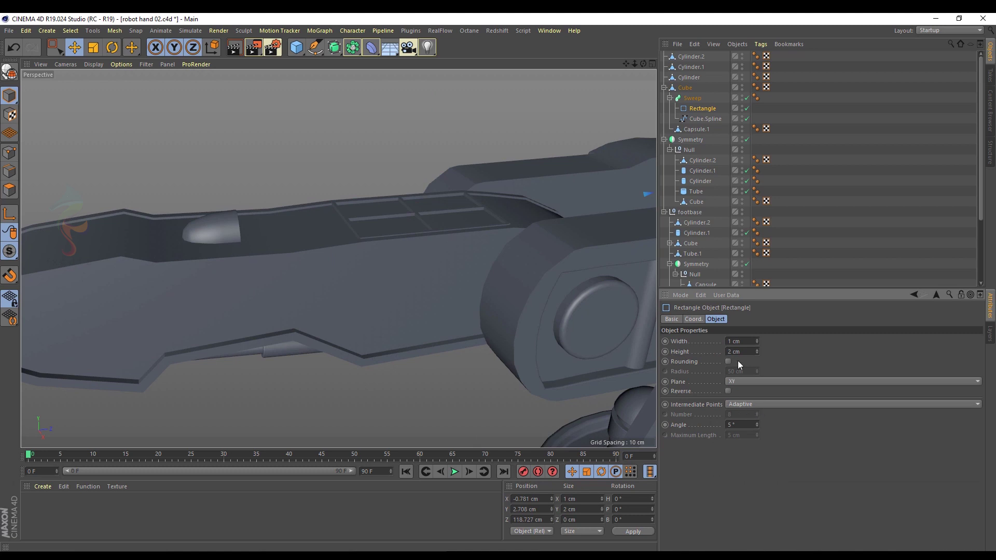
text(0.2)
key(Return)
scroll(385, 198, up, 3)
alt+drag(385, 198, 279, 309)
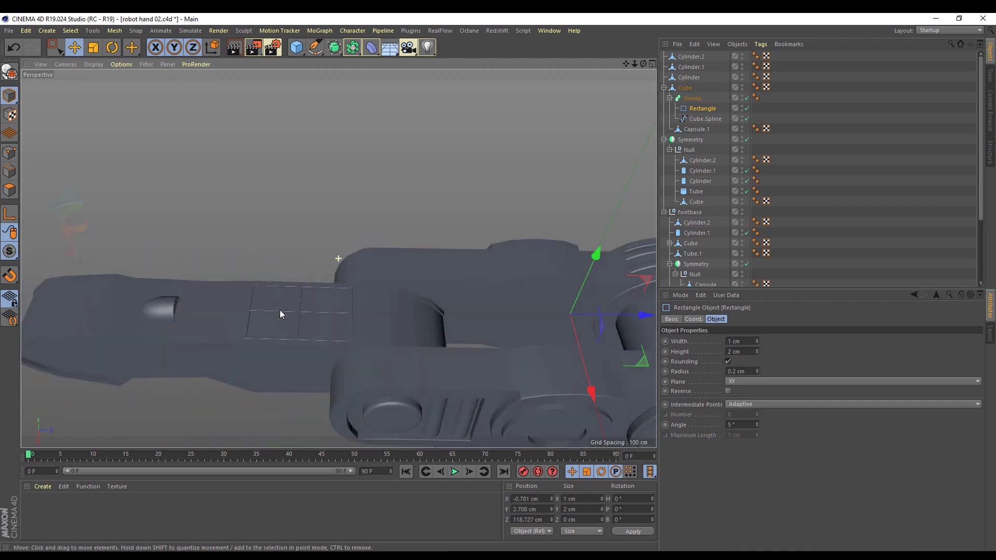
Set the width of the sweep's profile rectangle to 2 cm and check the strips from several sides.
click(757, 339)
alt+drag(315, 262, 296, 242)
alt+middle_drag(388, 282, 328, 278)
scroll(341, 292, up, 3)
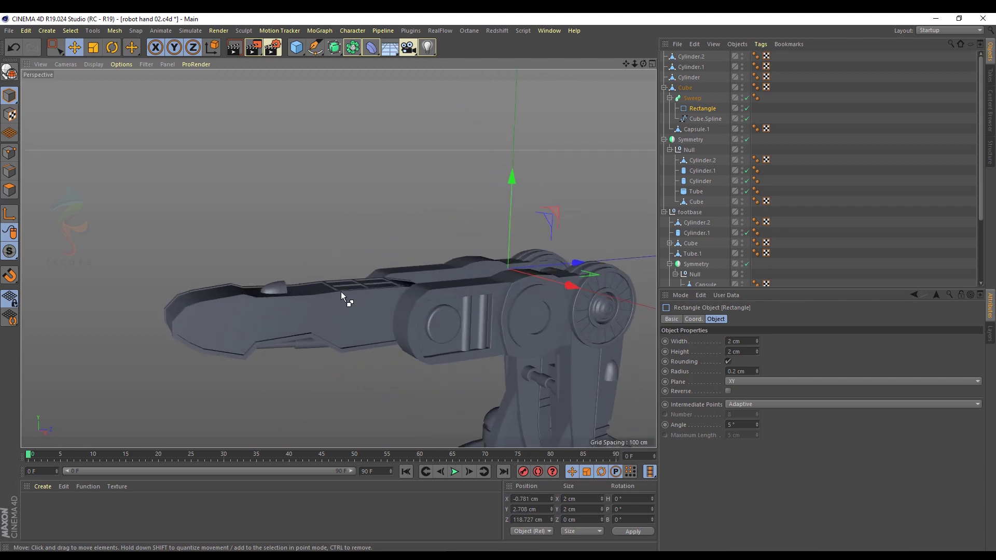
alt+drag(344, 312, 366, 192)
Add a Cube and move it in the right view onto the sketched end plate, at about Z -301.9 cm.
key(F5)
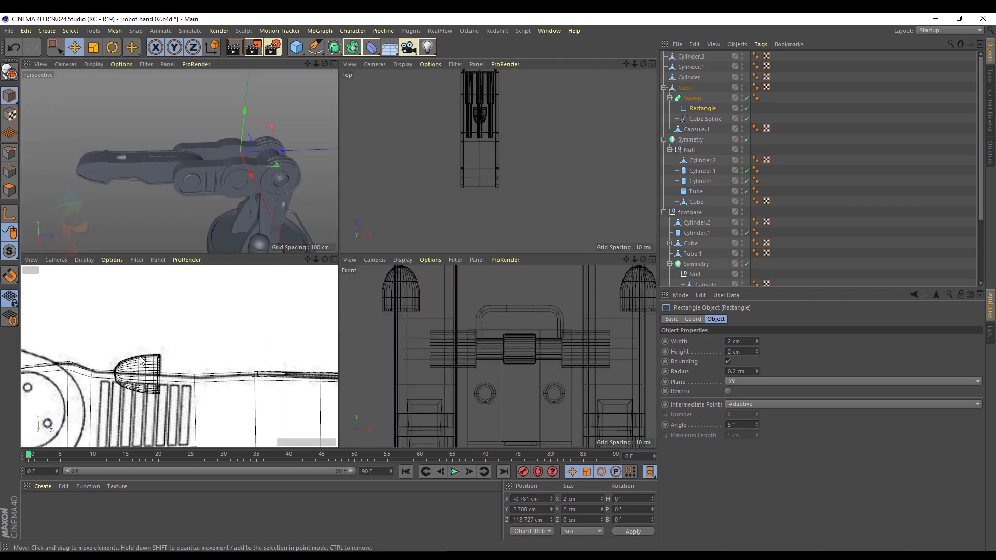
key(F3)
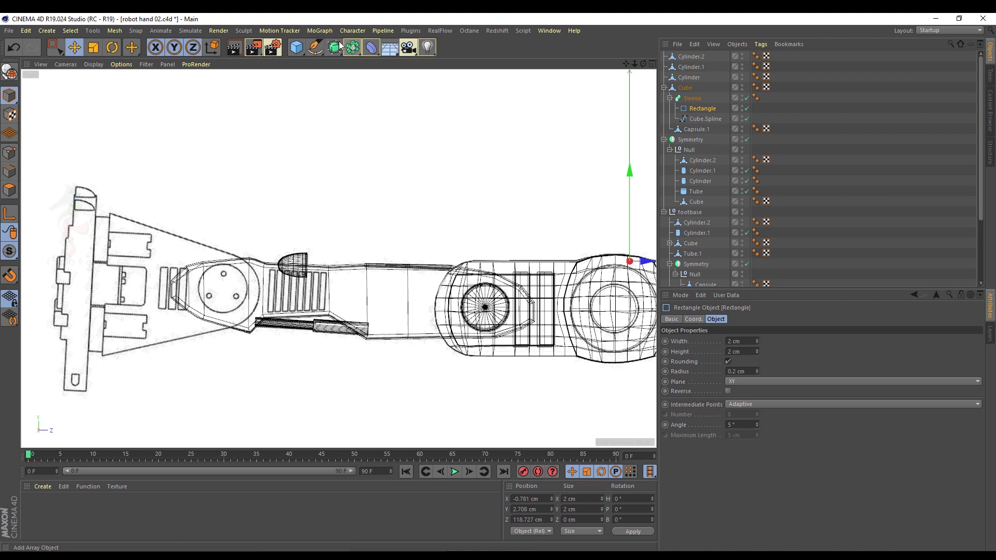
drag(296, 47, 370, 63)
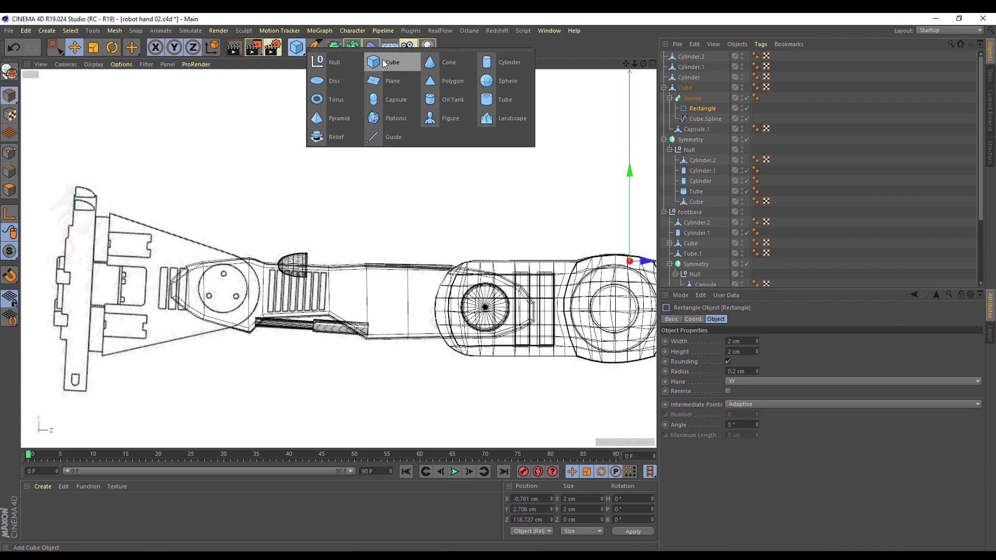
click(383, 63)
scroll(218, 235, down, 5)
drag(428, 246, 263, 247)
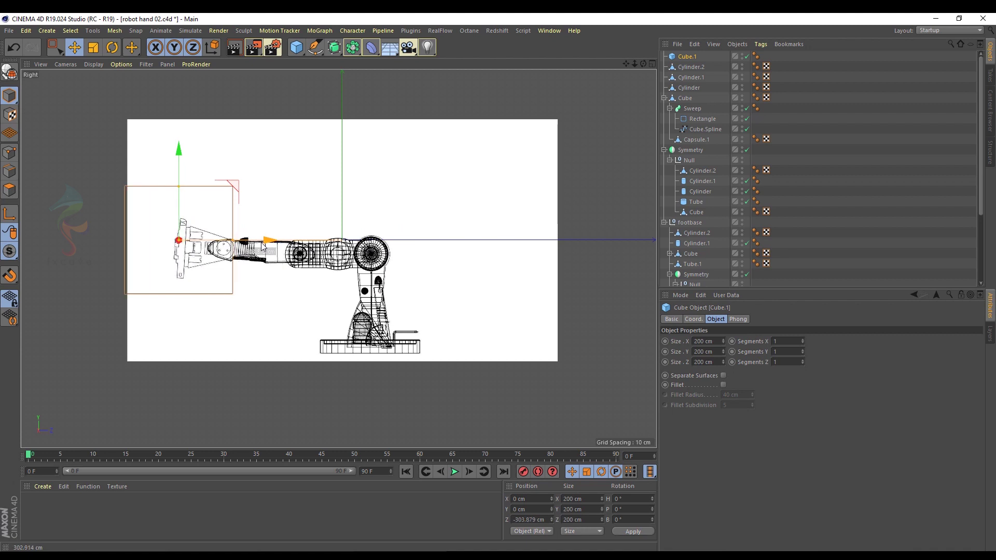
scroll(174, 260, up, 3)
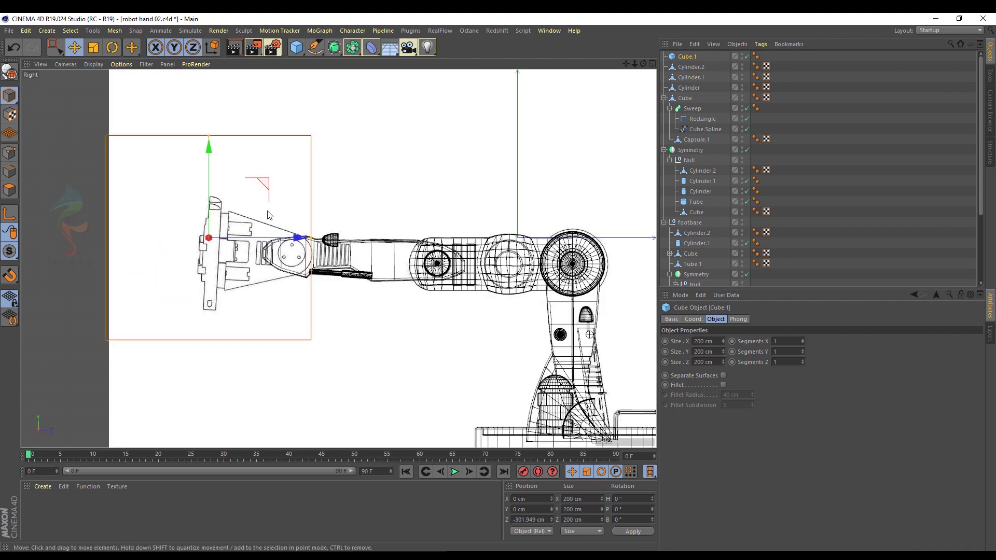
Narrow the new cube's width to about 25.3 cm in the top view.
middle_click(538, 118)
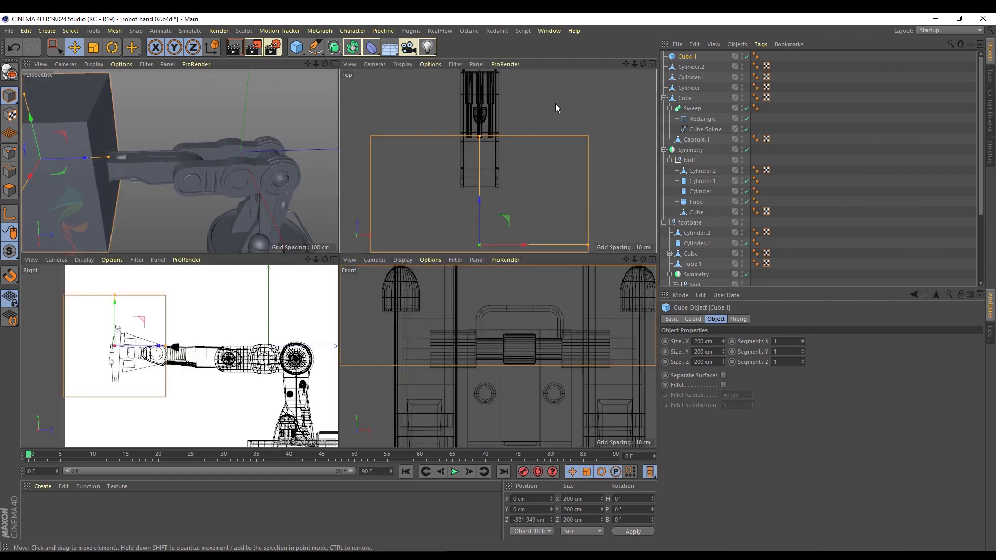
middle_click(555, 103)
scroll(316, 260, down, 4)
drag(435, 280, 341, 272)
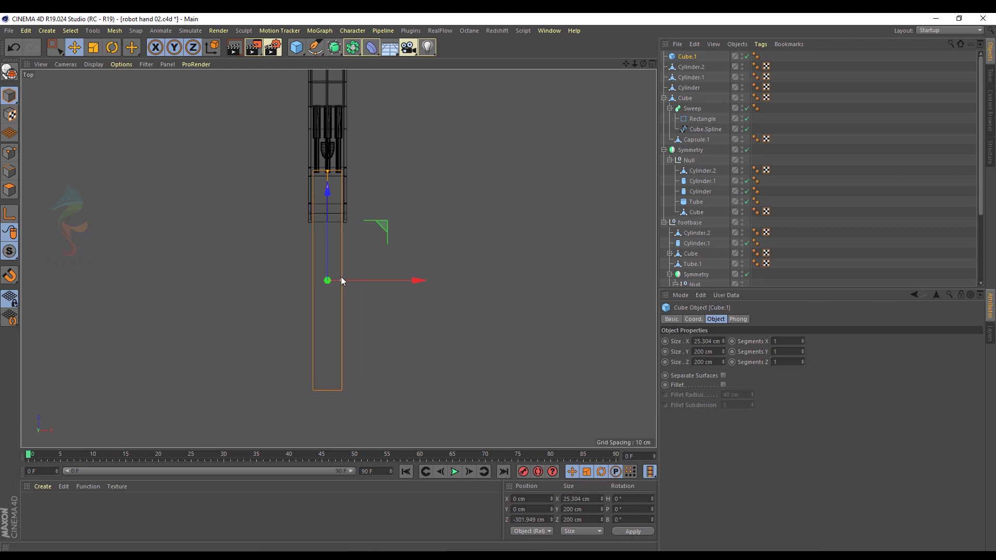
Resize the cube to about 89.8 cm high and 93.9 cm deep, and move it over the sketched tapered bracket beside the forearm's end.
middle_click(302, 264)
middle_click(207, 318)
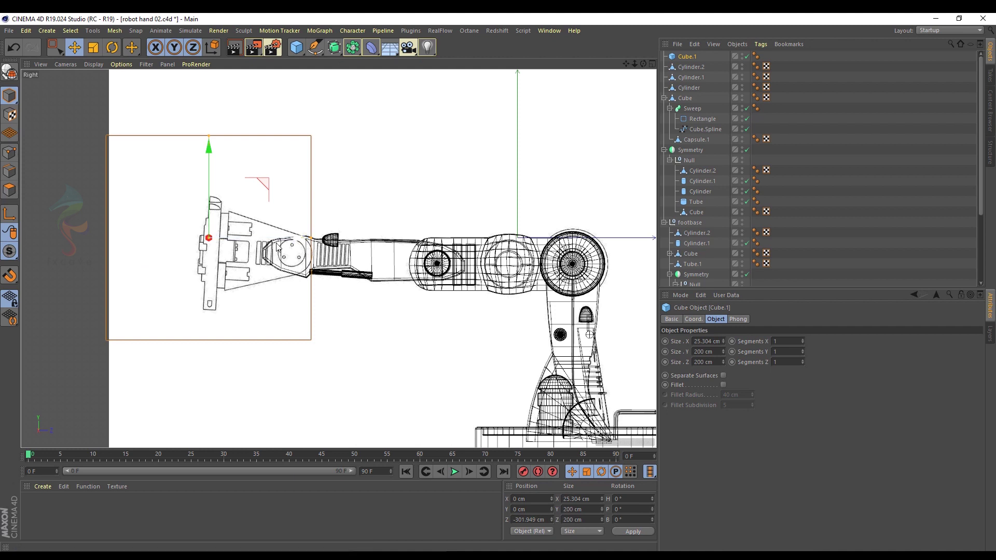
drag(309, 242, 256, 239)
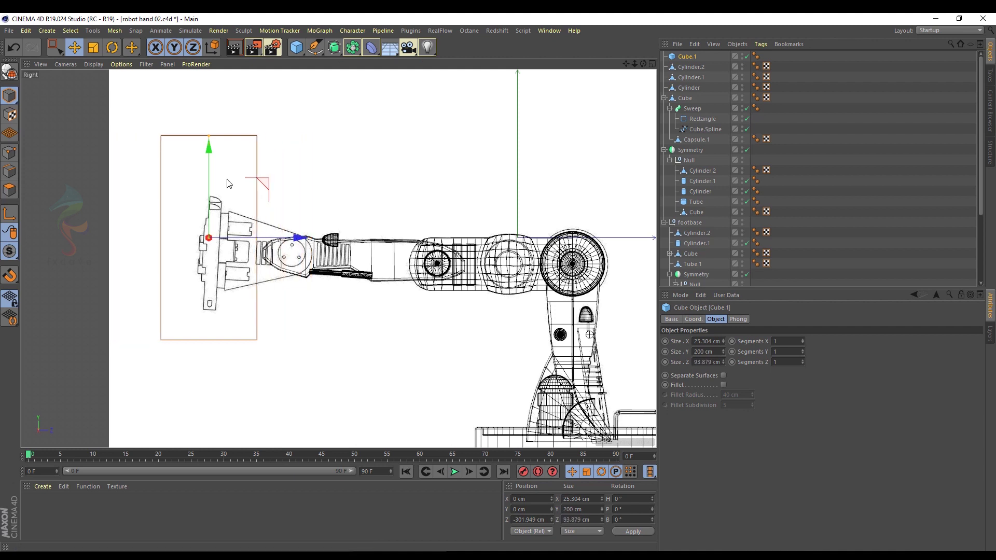
drag(212, 139, 299, 220)
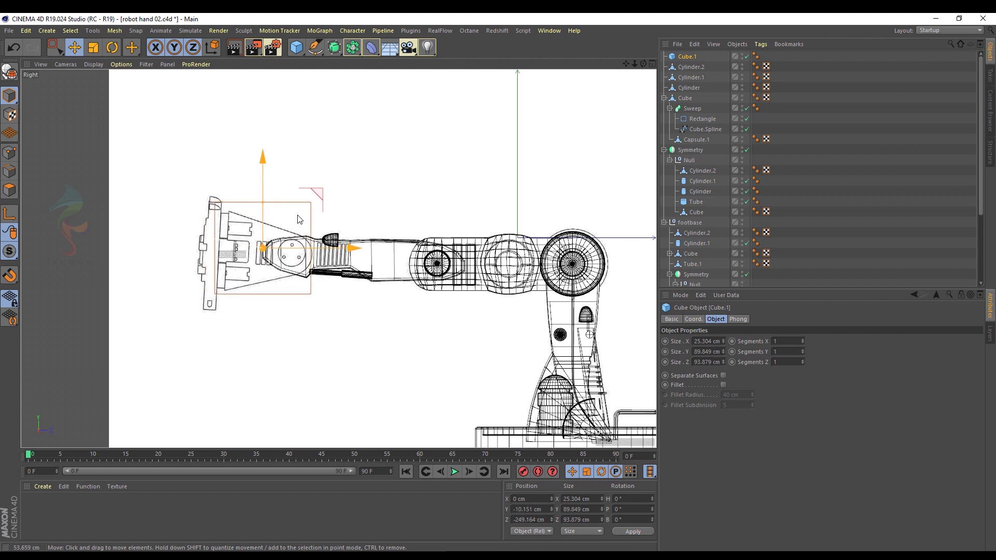
drag(298, 215, 300, 215)
alt+middle_drag(325, 195, 305, 199)
Place the cube alongside the forearm at about X 23.9 cm and set its size to 12 × 90 × 90 cm.
middle_click(291, 171)
middle_click(291, 175)
mouse_move(177, 155)
alt+mouse_down()
mouse_move(279, 192)
mouse_move(274, 178)
mouse_move(278, 268)
mouse_move(331, 303)
mouse_move(422, 249)
mouse_move(436, 218)
alt+mouse_up()
middle_click(274, 182)
middle_click(191, 169)
middle_click(444, 125)
middle_click(541, 105)
scroll(284, 316, up, 4)
alt+middle_drag(429, 114, 360, 292)
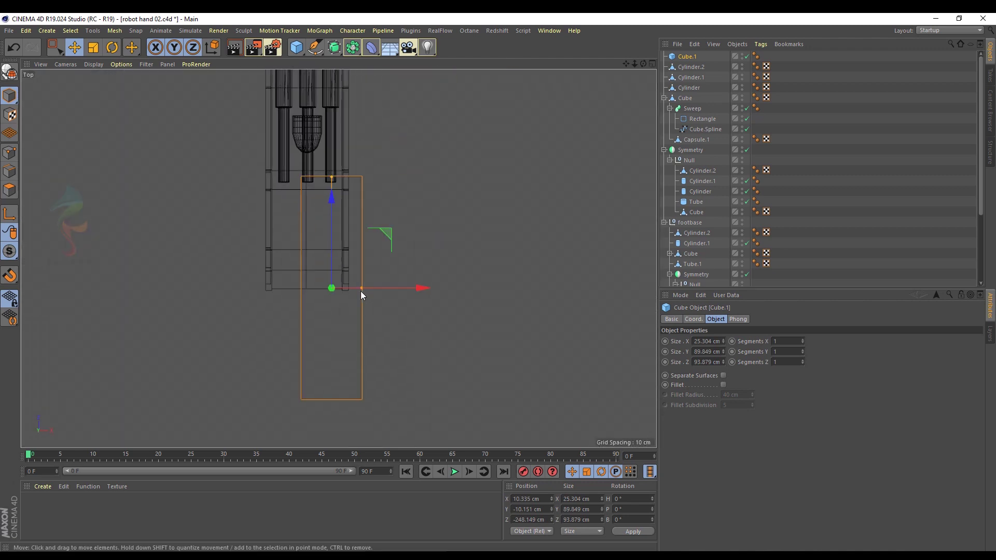
mouse_move(417, 288)
mouse_down()
mouse_move(467, 289)
mouse_move(393, 292)
mouse_move(414, 291)
mouse_up()
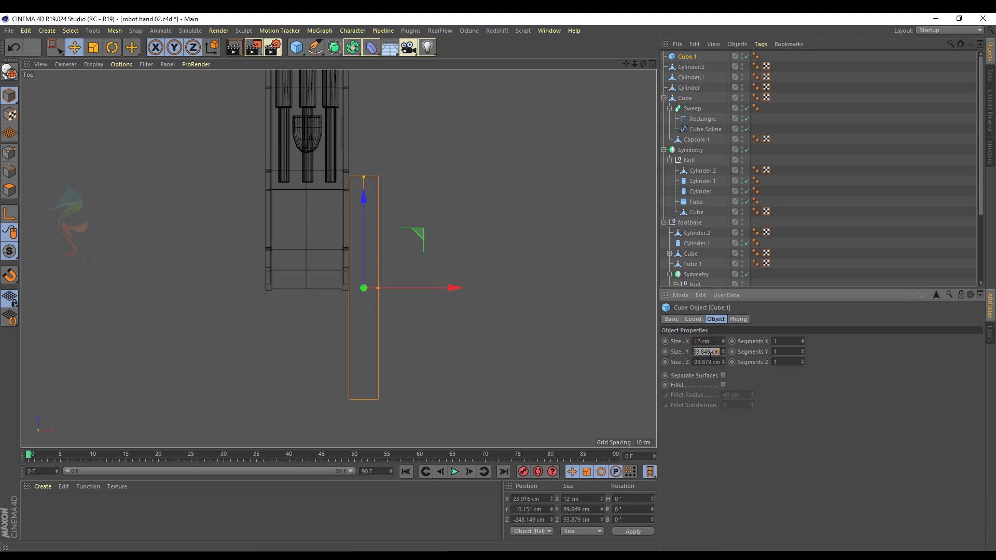
Fine-tune the cube's position over the sketched tapered bracket in the right view.
middle_click(498, 292)
middle_click(207, 326)
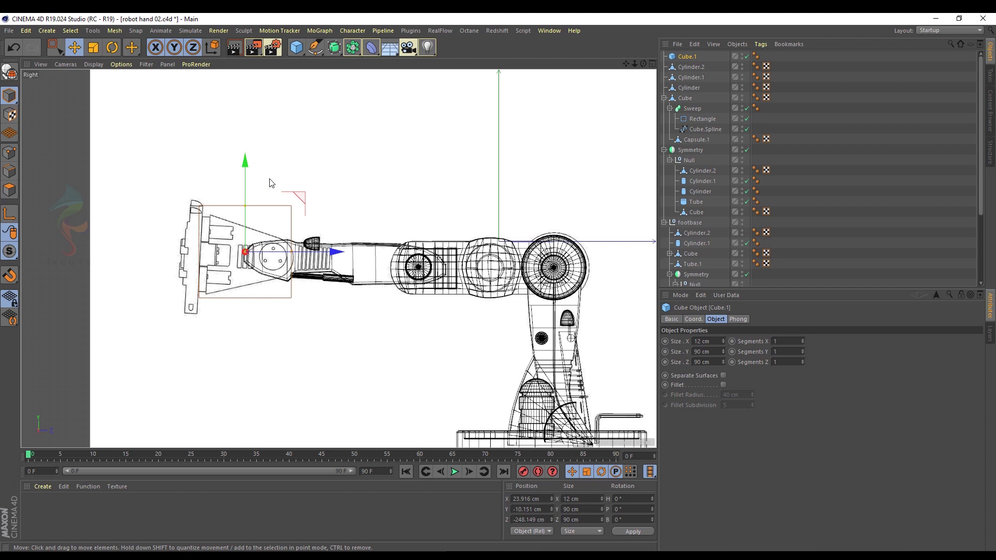
scroll(270, 183, up, 5)
alt+middle_drag(291, 350, 352, 262)
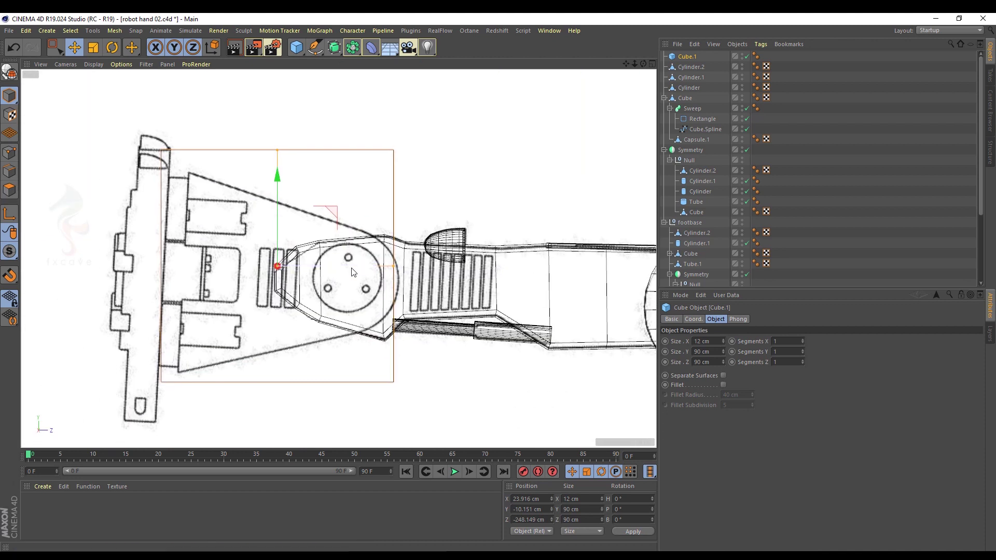
drag(356, 272, 359, 273)
mouse_move(284, 193)
mouse_down()
mouse_move(283, 210)
mouse_move(282, 199)
mouse_up()
Make the cube editable and scale the points of its arm-side end to about 43.5 cm high.
key(c)
click(10, 155)
key(0)
key(t)
drag(399, 182, 400, 232)
Move the narrow end's points onto the sketch outline, at about Y -2.4 cm, Z 44.5 cm.
click(74, 47)
scroll(368, 295, up, 3)
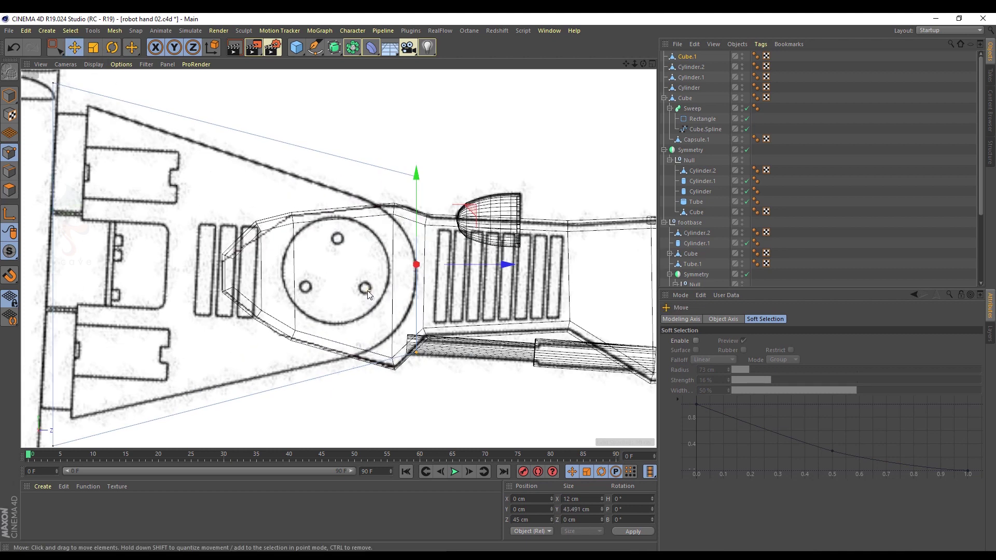
alt+middle_drag(367, 291, 395, 262)
drag(500, 174, 498, 184)
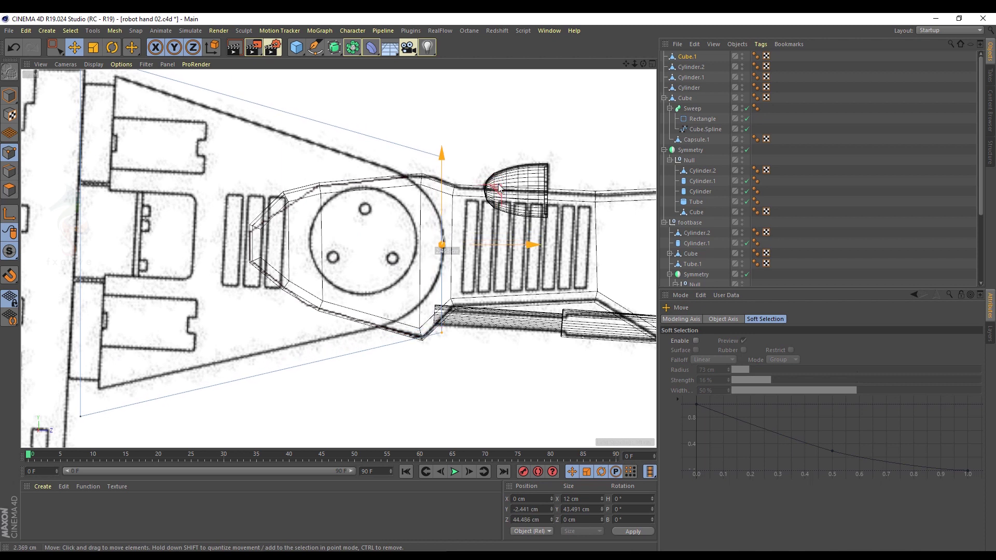
Add five lengthwise loop cuts to the tapered block, running from its wide end to its narrow end.
alt+middle_drag(310, 182, 344, 211)
scroll(354, 215, down, 2)
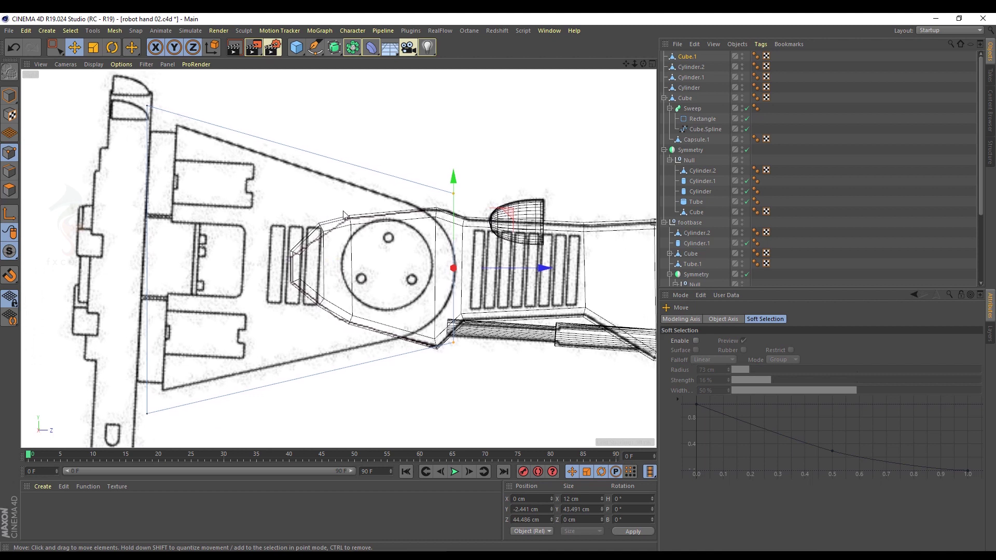
right_click(466, 130)
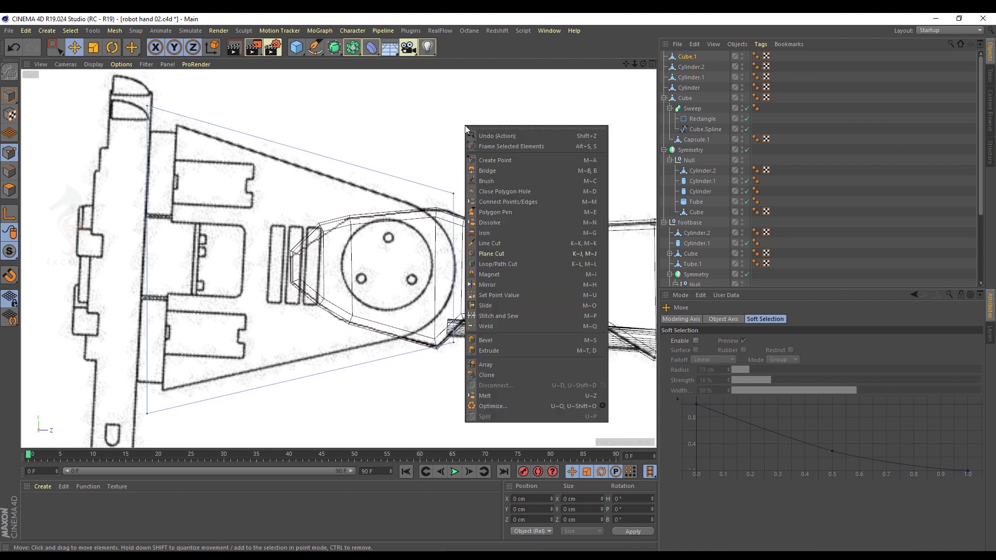
click(505, 263)
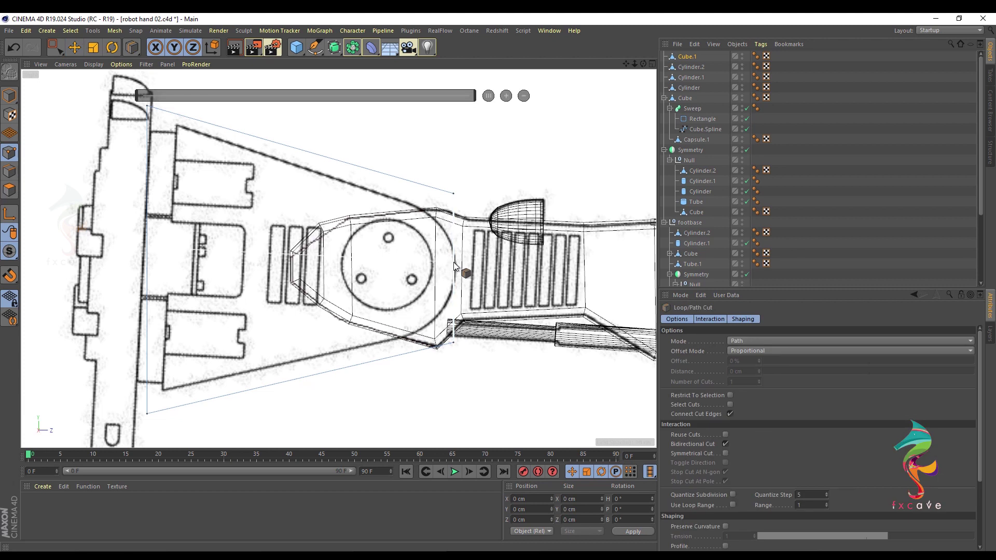
click(453, 272)
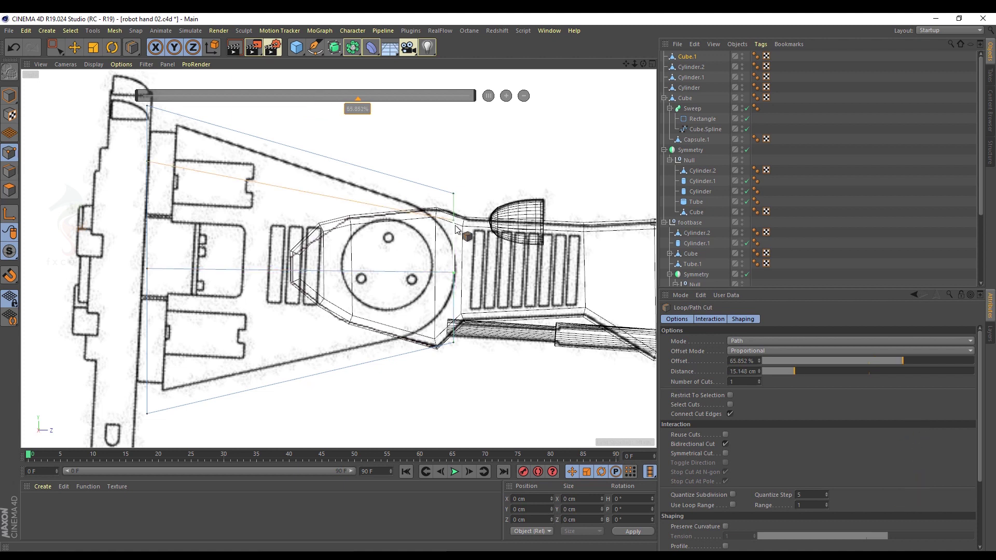
click(457, 248)
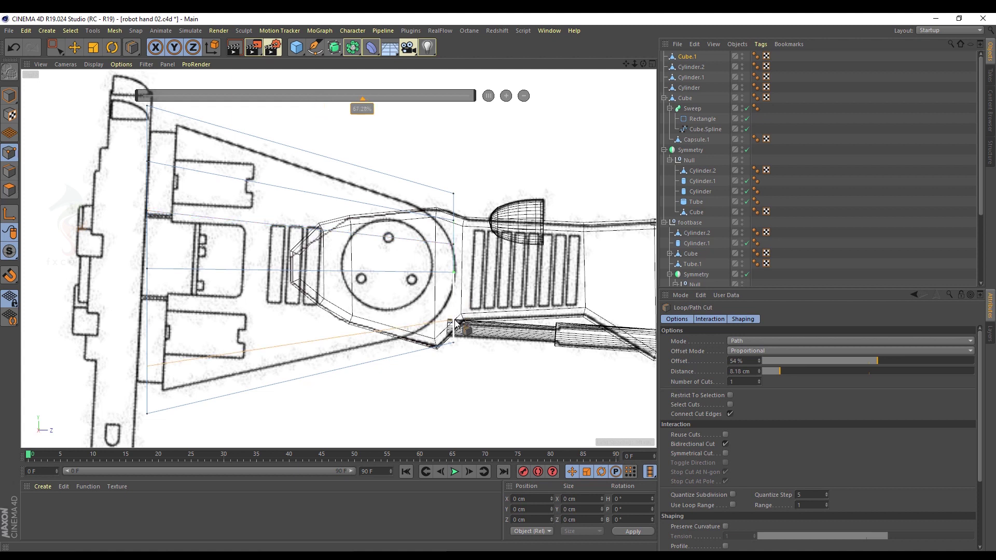
key(0)
Select all points of the block's wide end and scale them slightly in height to match the sketch.
key(e)
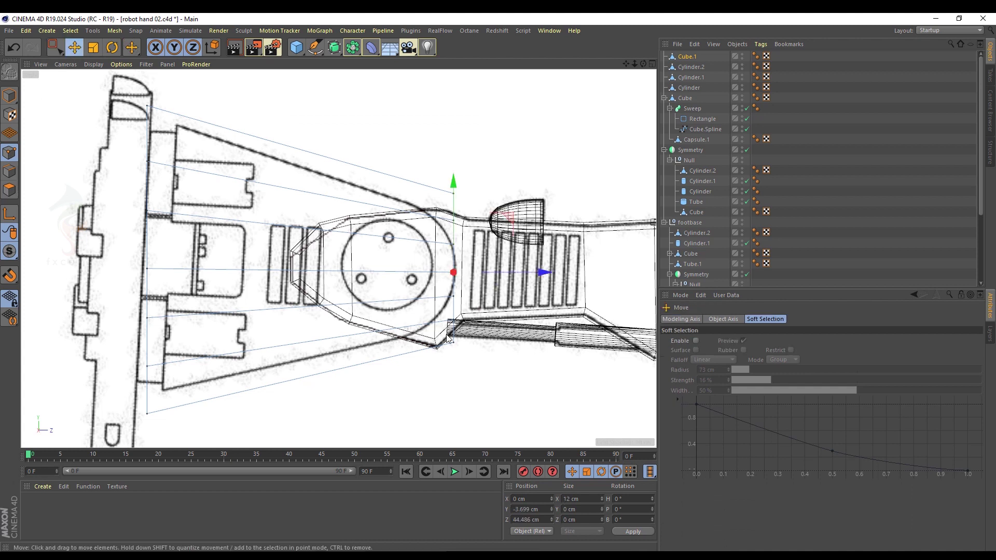
key(0)
drag(127, 434, 163, 386)
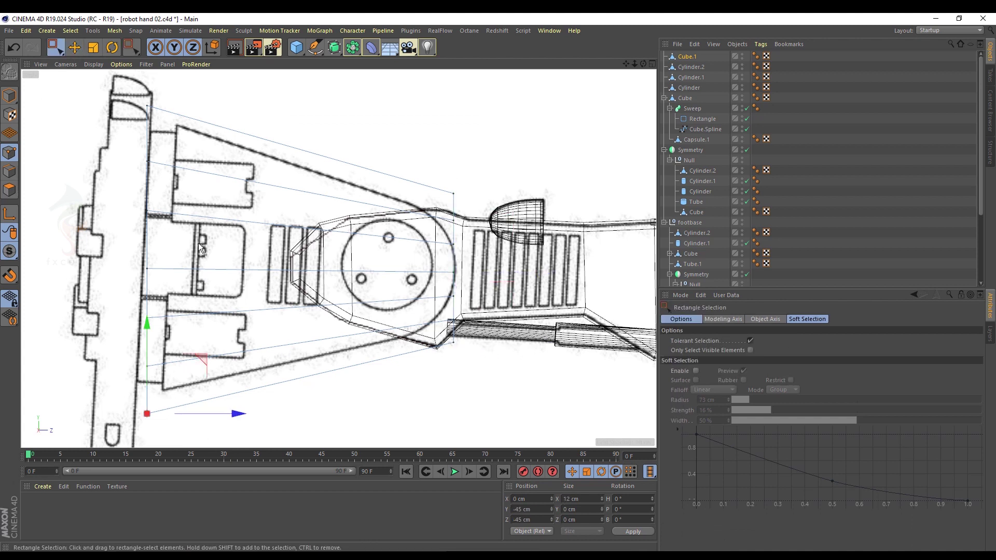
key(ctrl+a)
key(e)
key(0)
drag(131, 83, 173, 439)
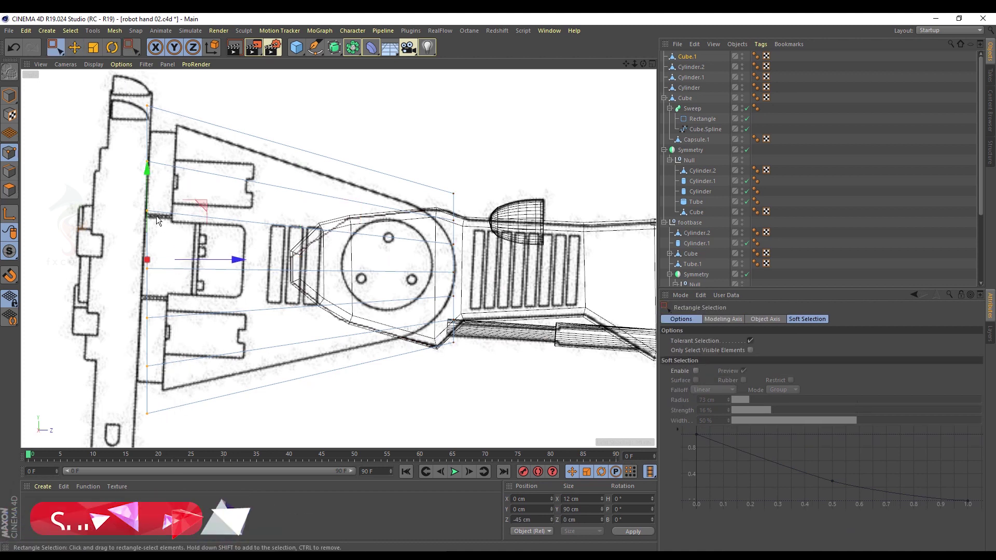
key(t)
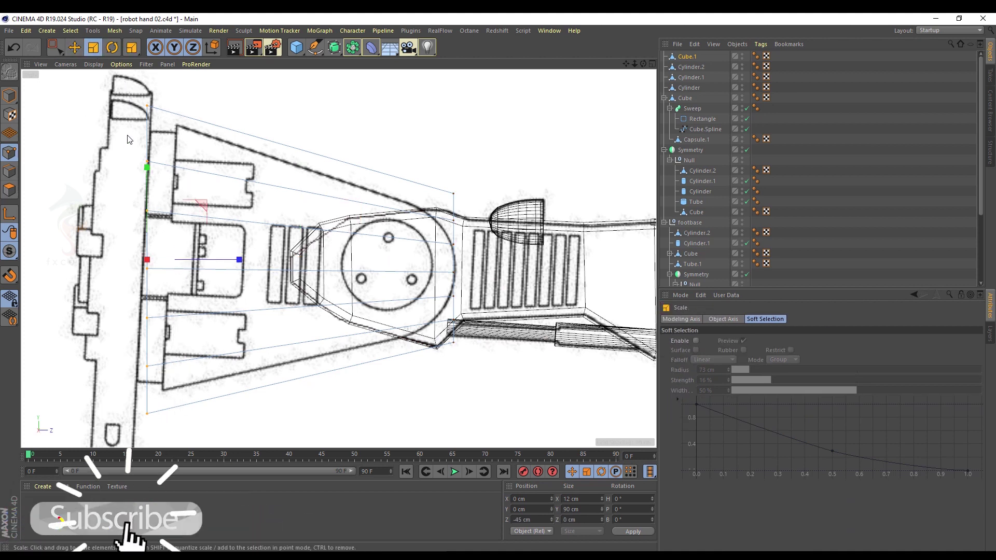
drag(147, 171, 149, 176)
Select all points of the block's narrow end and reduce their height to match the sketched taper.
key(0)
drag(433, 154, 478, 366)
key(t)
drag(454, 173, 454, 197)
Move the upper points of the narrow end onto the sketch's rounded outline.
scroll(439, 258, up, 2)
key(0)
drag(423, 156, 480, 202)
drag(510, 186, 483, 182)
drag(488, 134, 451, 120)
click(461, 217)
drag(516, 162, 497, 151)
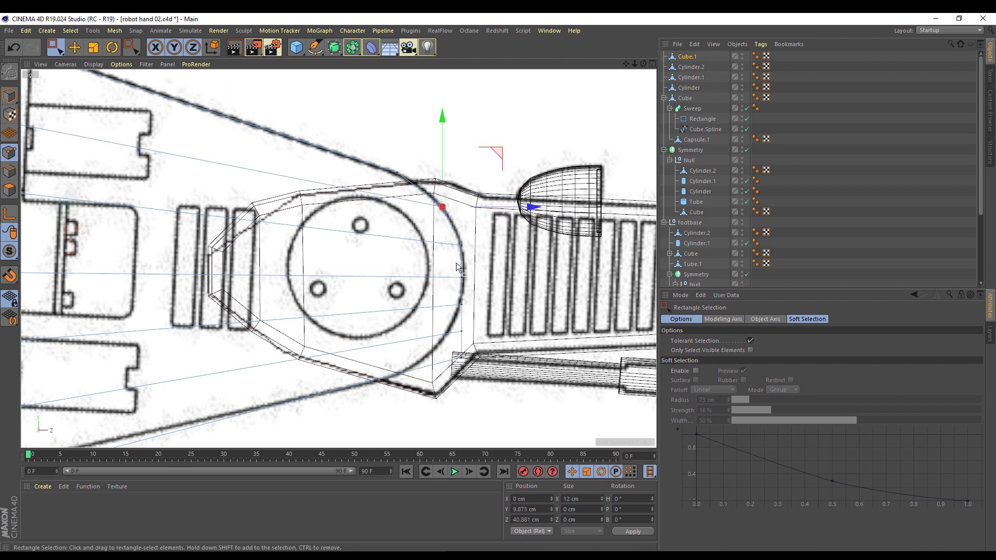
Move the lower and middle points of the narrow end onto the sketch's rounded outline.
drag(504, 301, 450, 315)
click(462, 331)
drag(511, 278, 466, 312)
drag(513, 250, 507, 260)
drag(445, 238, 485, 261)
drag(516, 195, 513, 196)
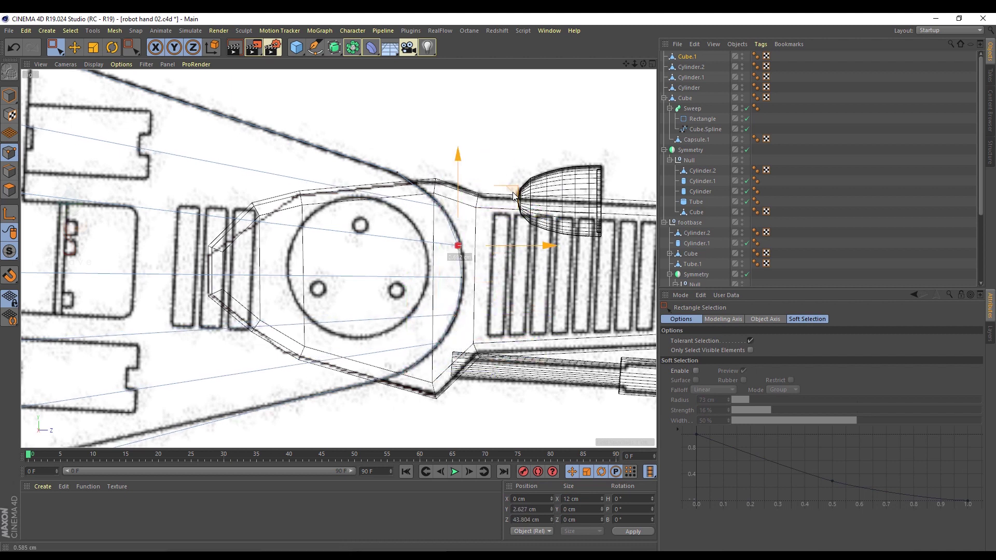
click(461, 277)
drag(529, 280, 531, 280)
Check the rounded bracket in the perspective and right views and save the scene.
middle_click(363, 218)
middle_click(307, 183)
alt+drag(308, 258, 333, 177)
middle_click(333, 177)
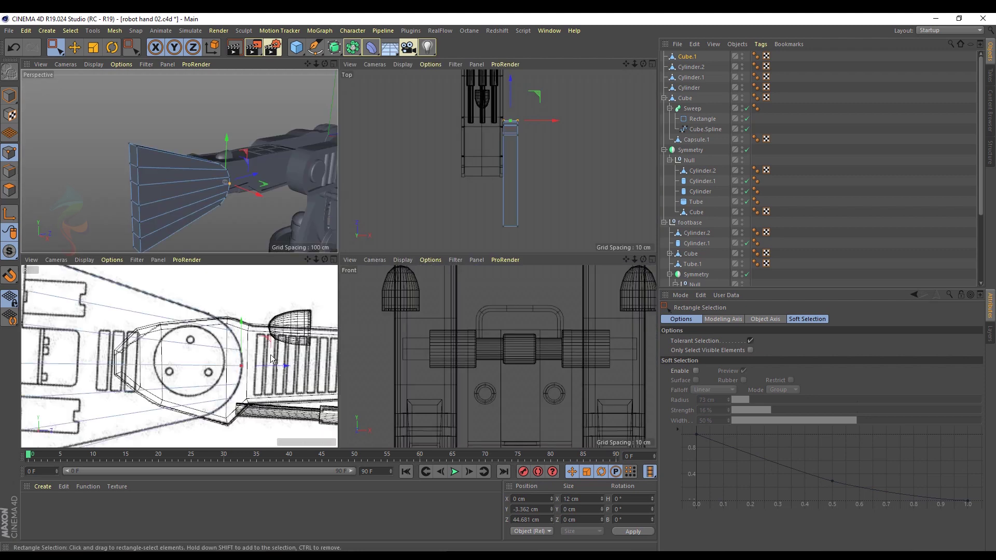
middle_click(213, 314)
scroll(395, 240, down, 5)
alt+middle_drag(404, 269, 356, 280)
key(ctrl+s)
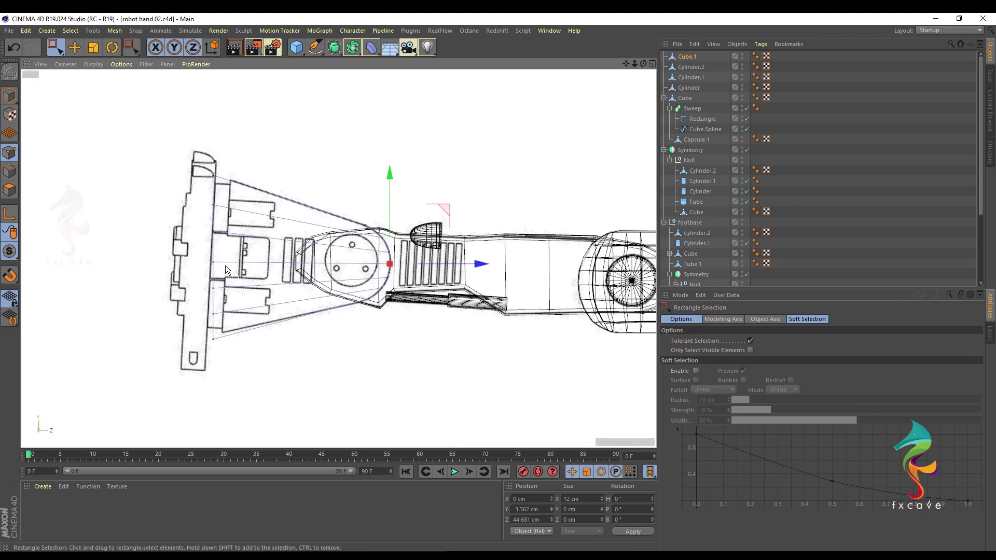
Add a crosswise loop cut at about 31.4% of the bracket's length, along the inner edge of the sketched centre recess.
scroll(225, 265, up, 5)
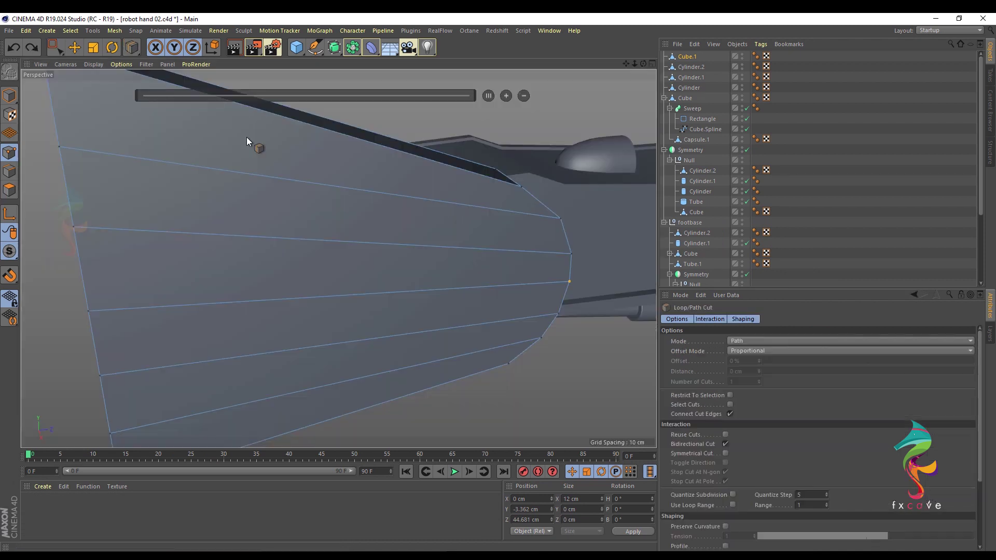
middle_click(247, 137)
middle_click(193, 353)
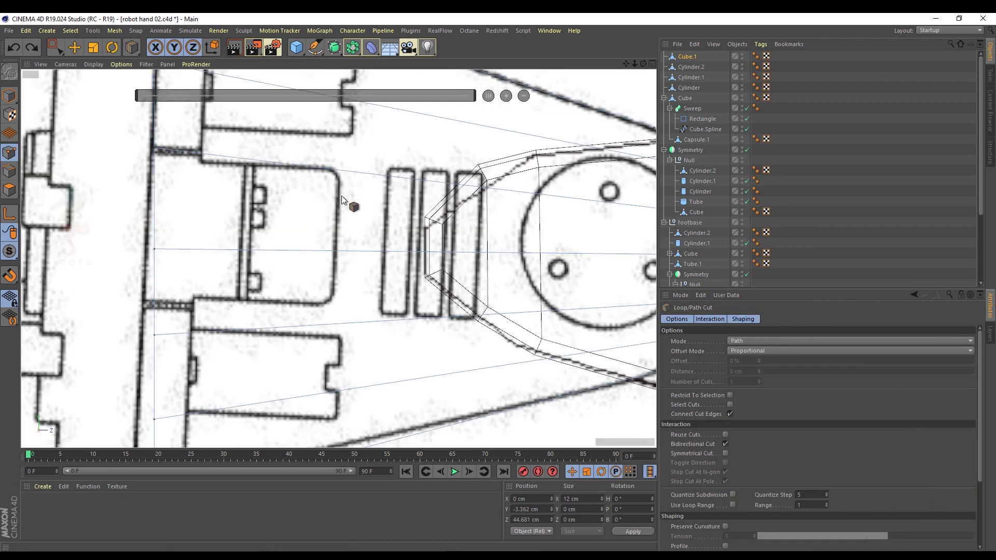
click(336, 253)
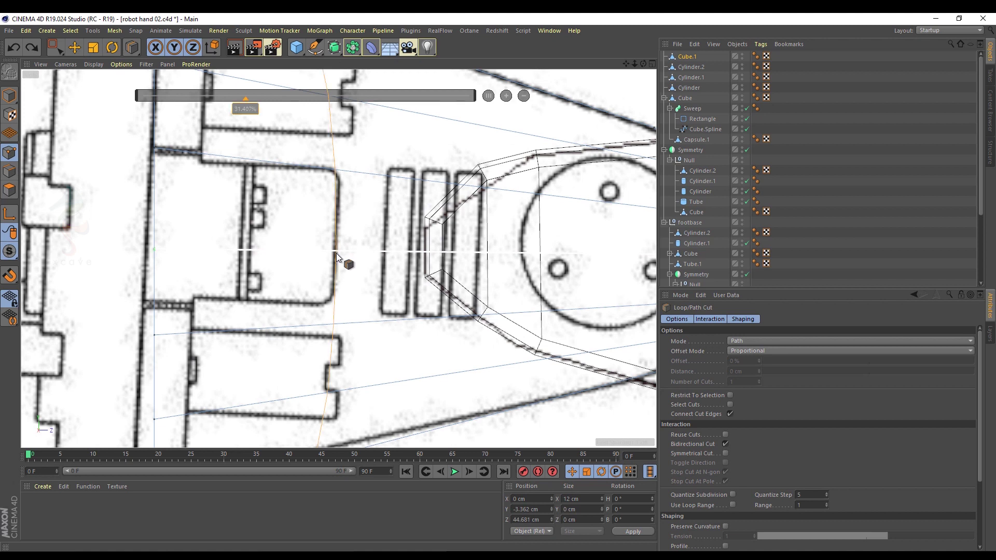
scroll(335, 255, down, 3)
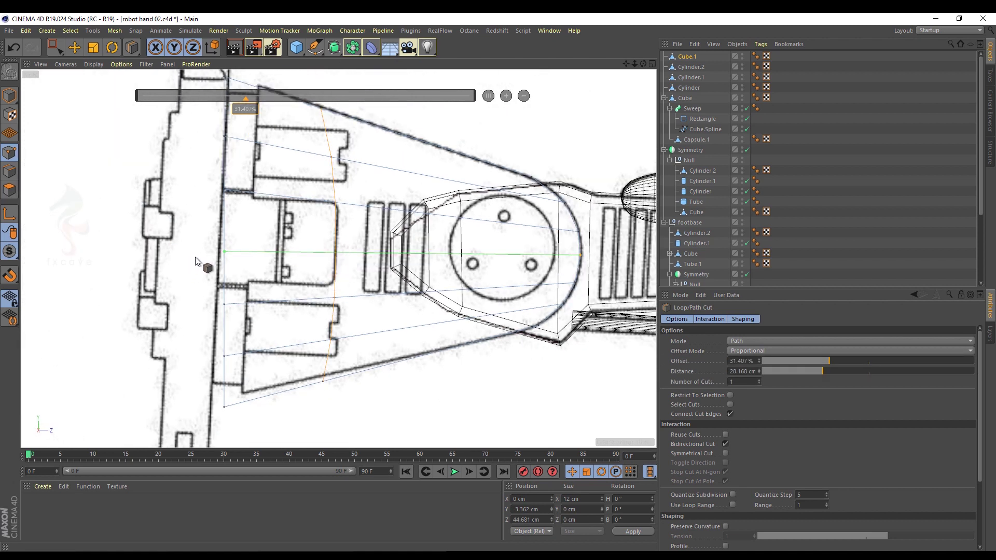
middle_click(231, 242)
middle_click(167, 193)
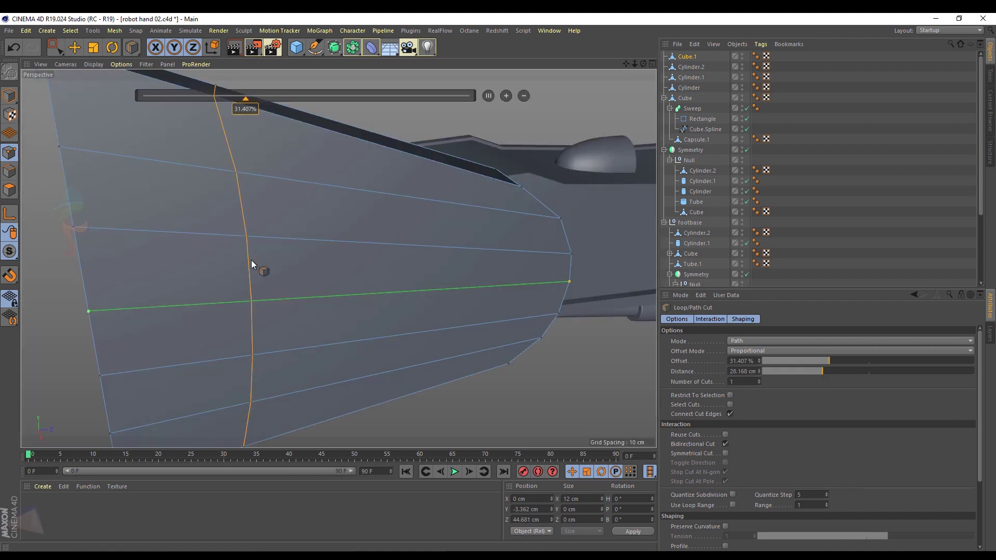
Try to open a notch by moving the wide end's middle points inward and deleting them, and undo the attempt.
click(61, 50)
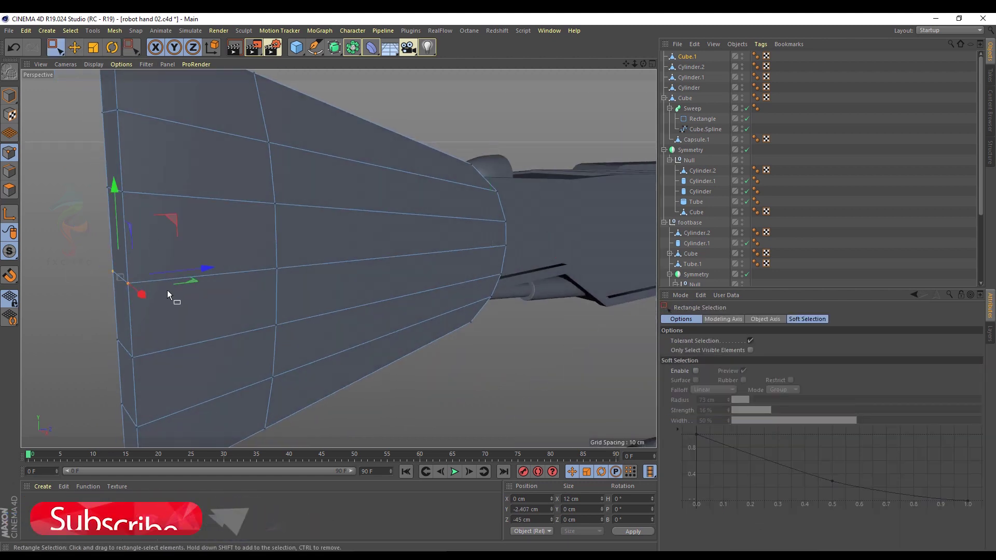
scroll(213, 282, up, 2)
drag(214, 282, 369, 281)
drag(289, 235, 278, 215)
click(126, 273)
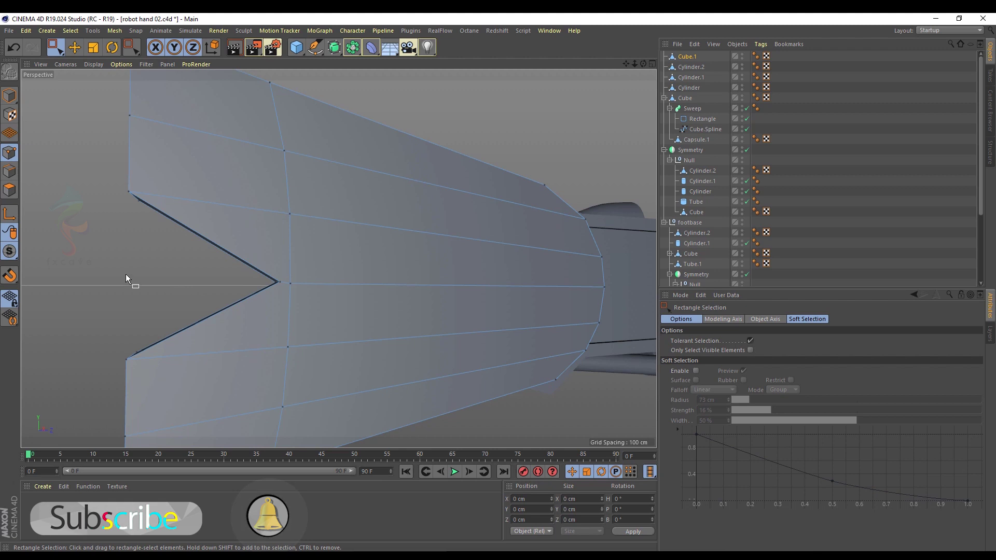
drag(252, 263, 283, 299)
key(Delete)
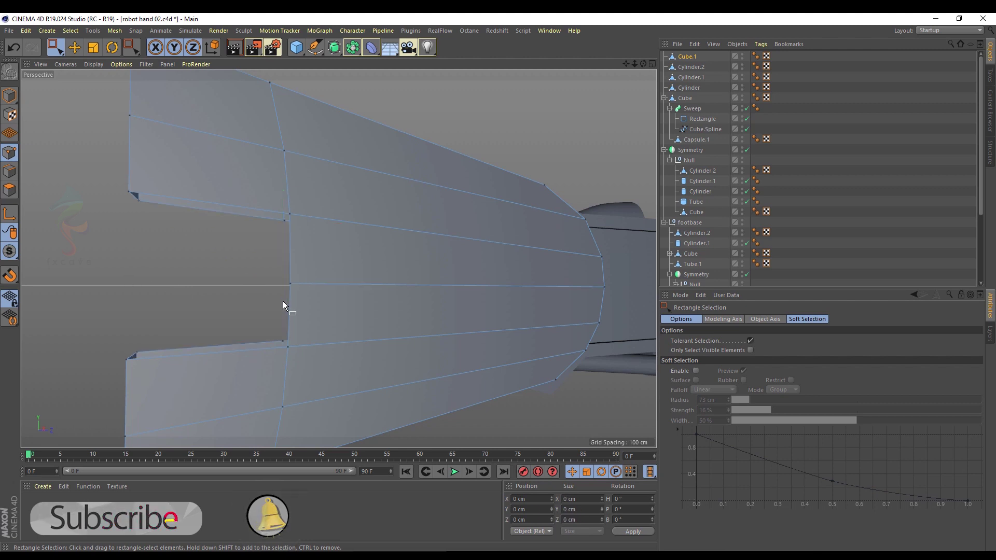
alt+drag(204, 247, 466, 269)
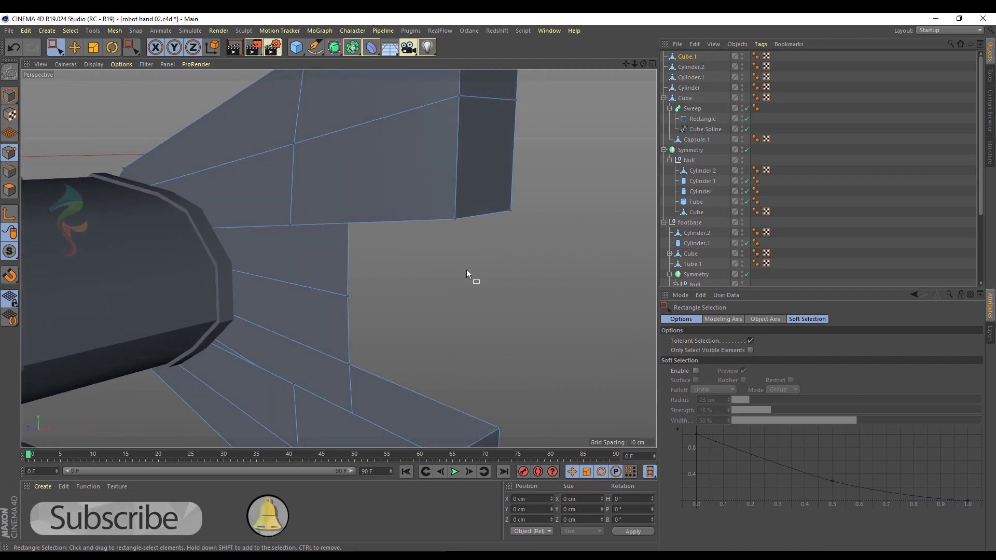
key(ctrl+z)
key(ctrl+z)
Delete the middle pair of points at the bracket's wide end to open a notch, and inspect the opening.
click(299, 303)
drag(343, 323, 502, 323)
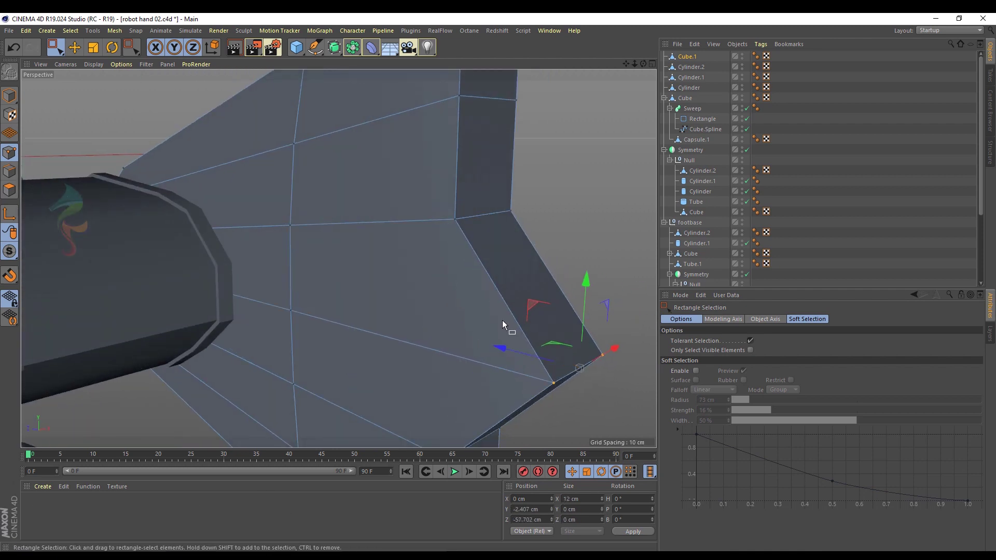
key(Delete)
alt+drag(352, 317, 219, 288)
alt+middle_drag(201, 253, 260, 263)
alt+drag(261, 264, 216, 265)
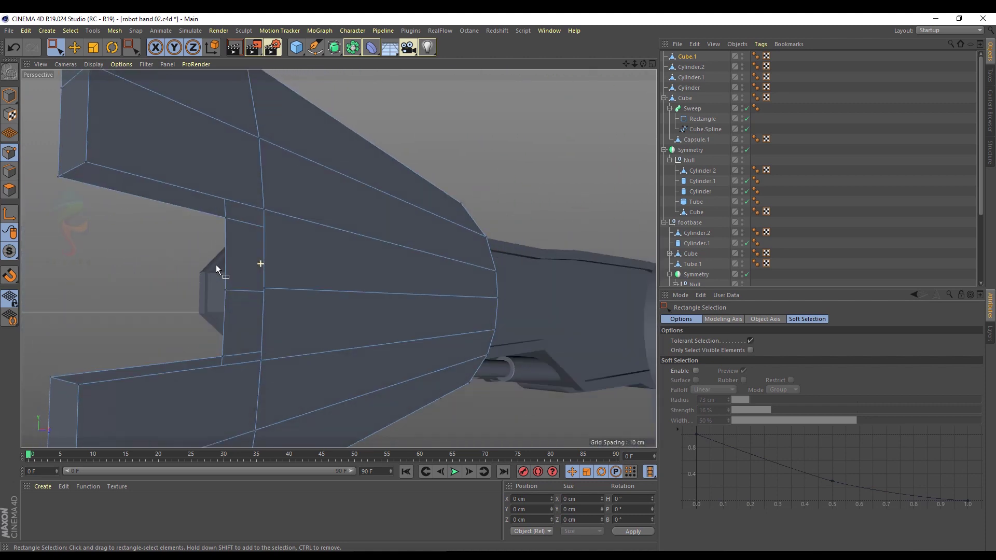
Try to cover the open inner sides of the bracket's notch with Close Polygon Hole.
click(74, 48)
key(m)
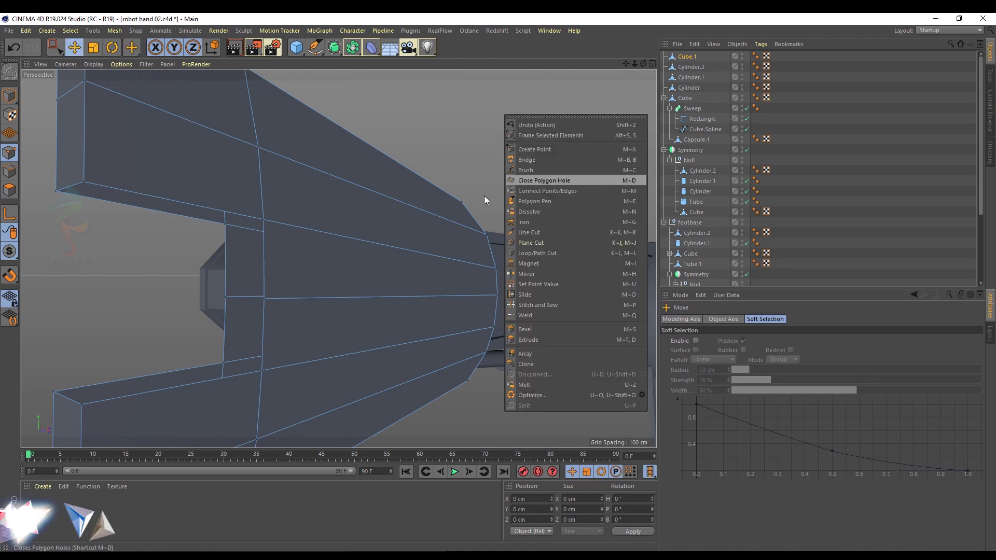
key(d)
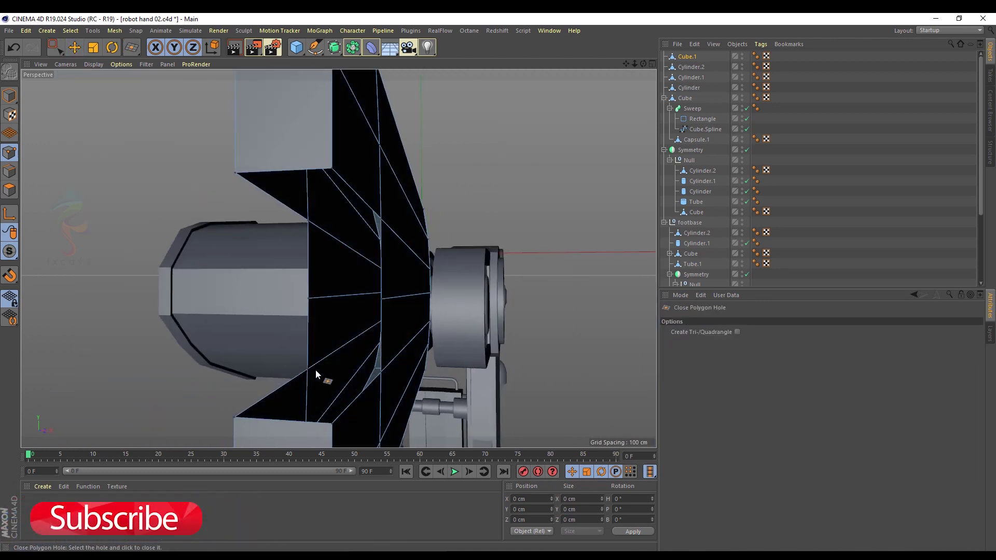
click(305, 369)
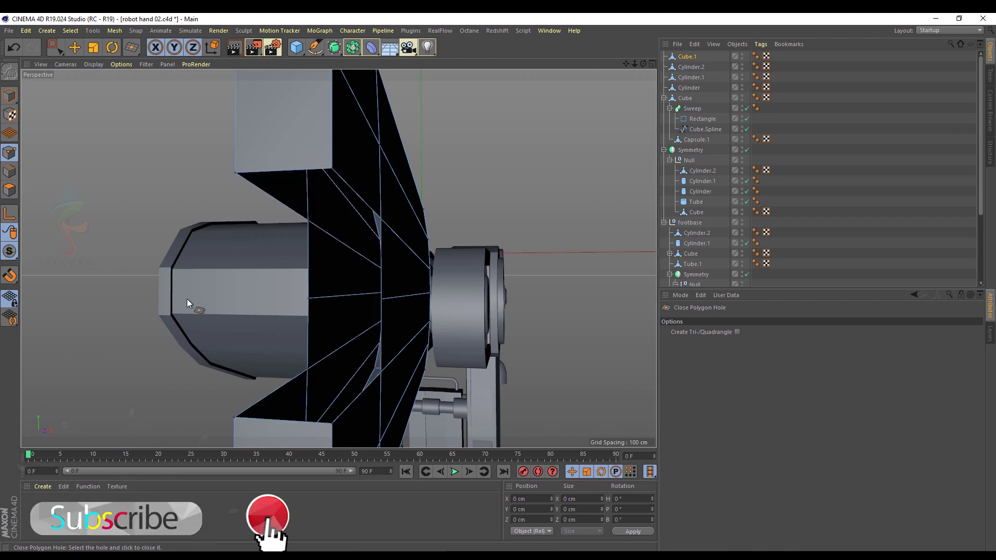
scroll(187, 298, up, 5)
key(m)
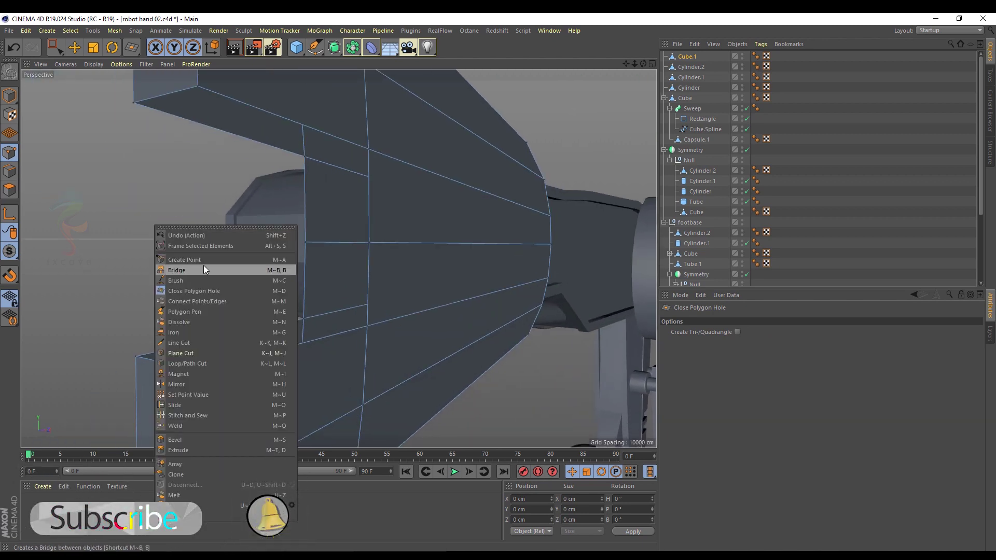
key(a)
scroll(310, 313, down, 5)
alt+drag(323, 330, 301, 322)
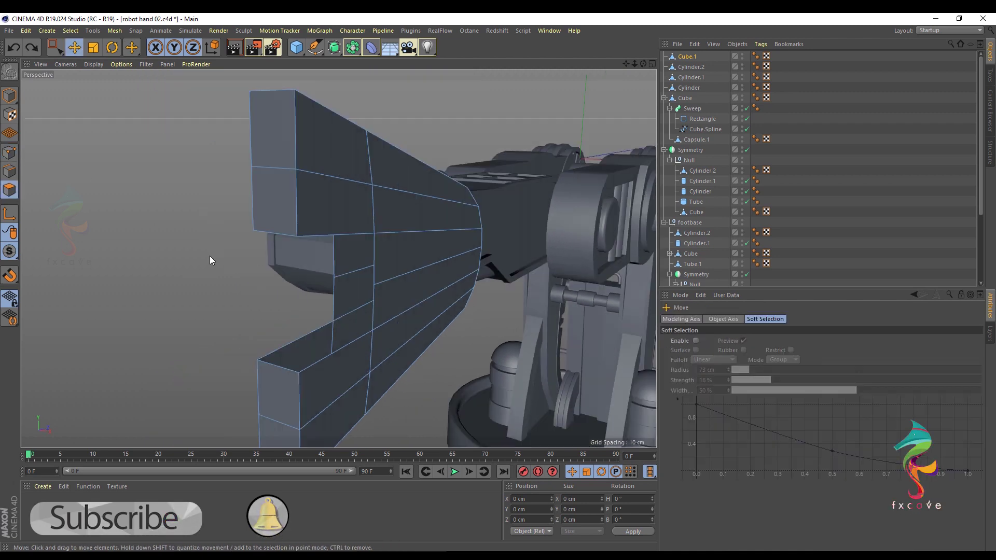
Fill the open lower side of the bracket's notch with a new polygon using the Polygon Pen.
right_click(207, 256)
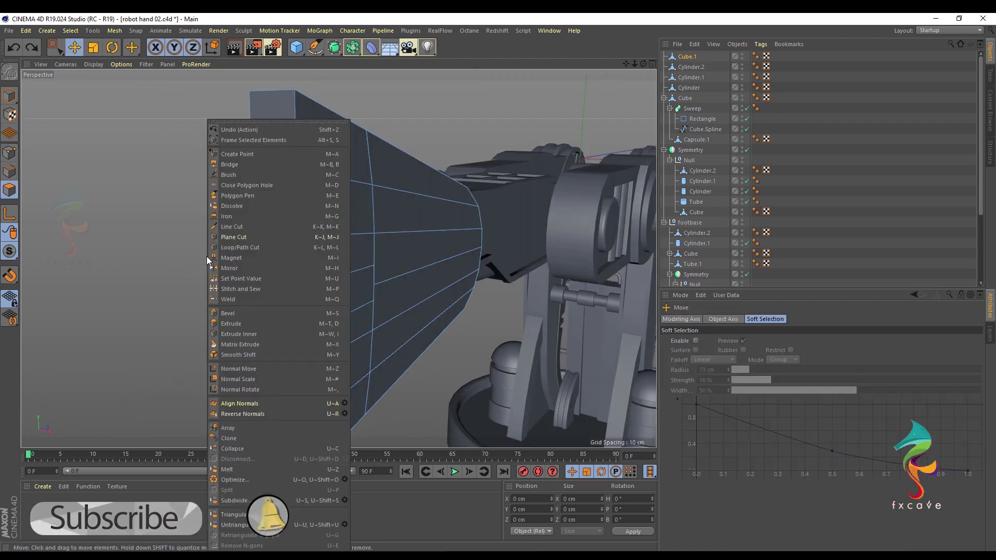
click(240, 197)
alt+drag(351, 338, 329, 307)
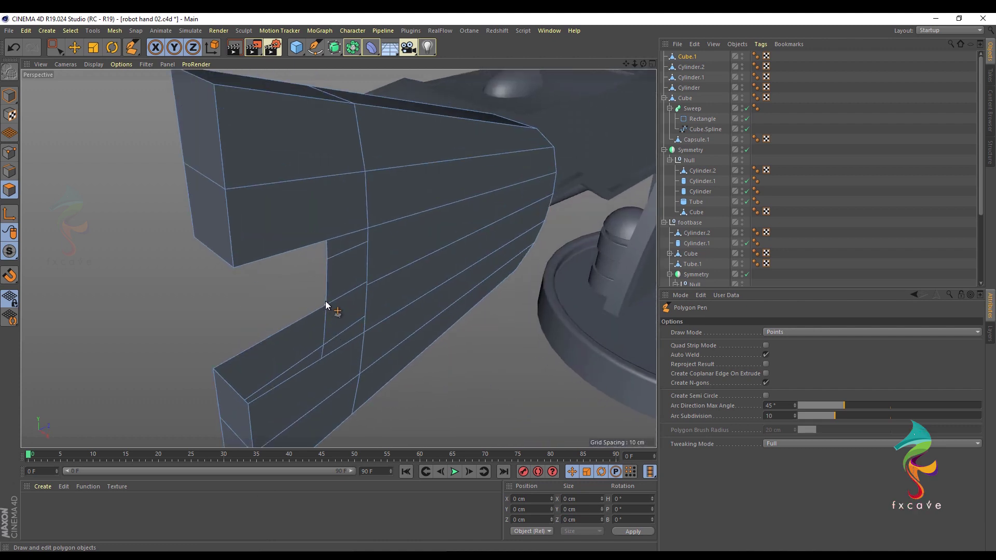
alt+drag(366, 338, 387, 214)
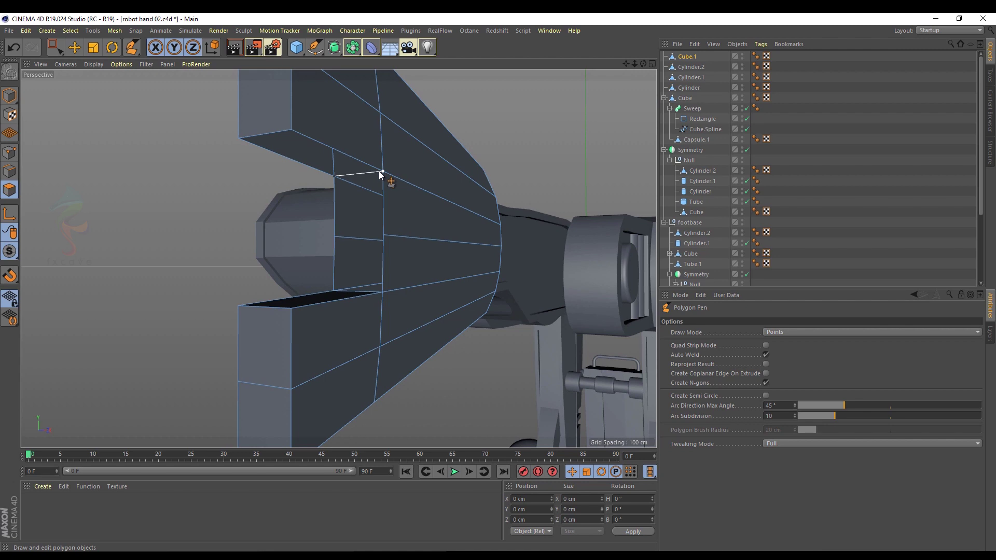
Fill the open upper side of the notch with a four-cornered polygon using the Polygon Pen and inspect the closed walls.
alt+drag(326, 218, 298, 101)
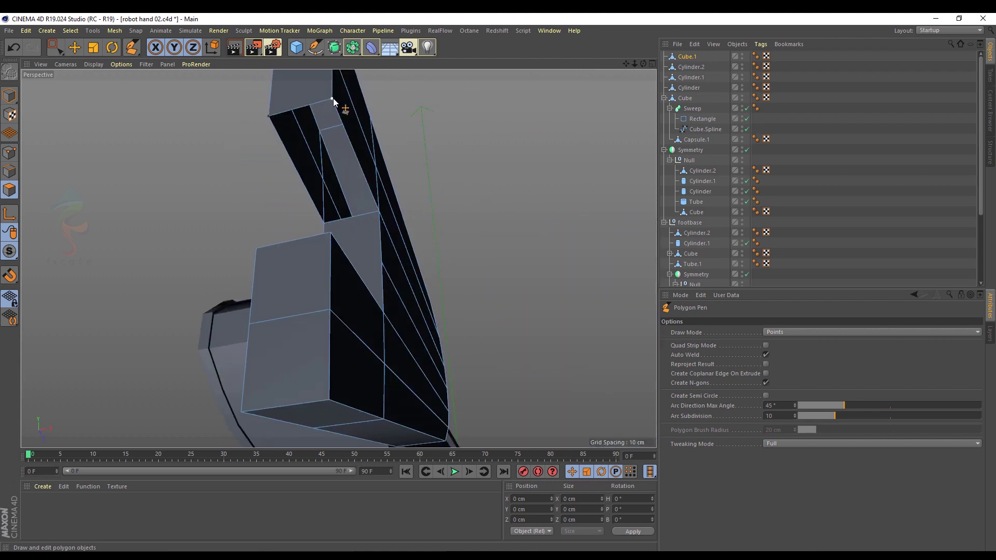
click(333, 99)
click(379, 212)
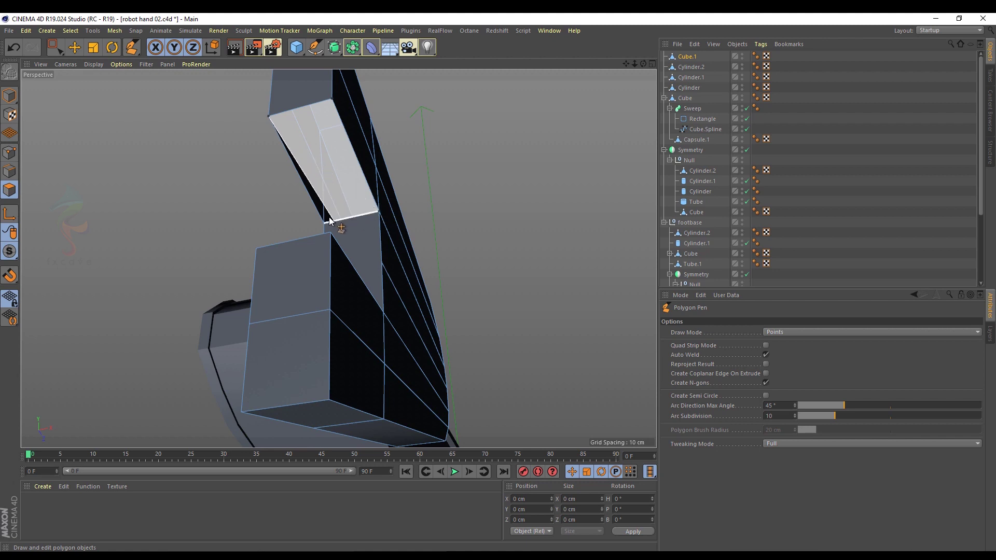
click(324, 224)
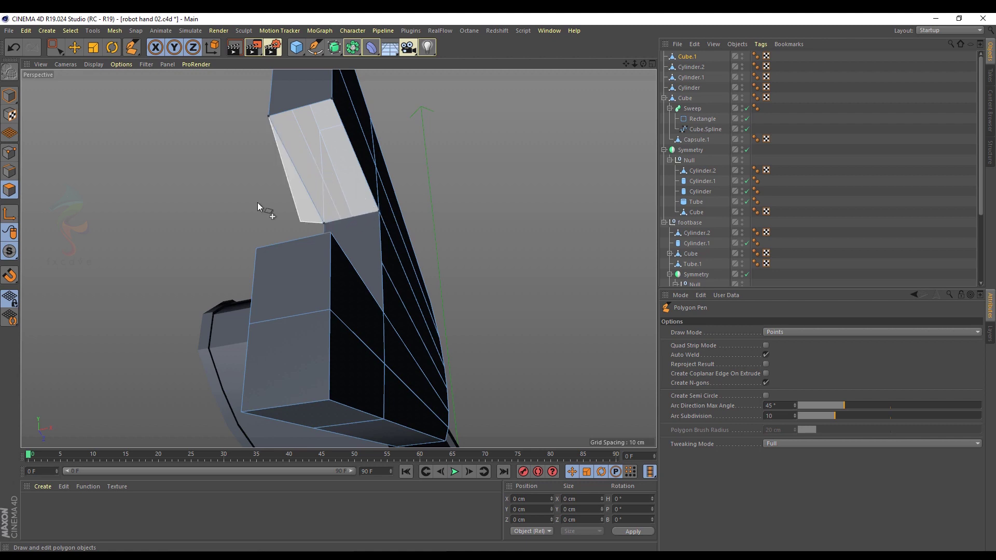
click(268, 117)
click(76, 48)
alt+drag(336, 158, 278, 224)
alt+drag(285, 277, 324, 251)
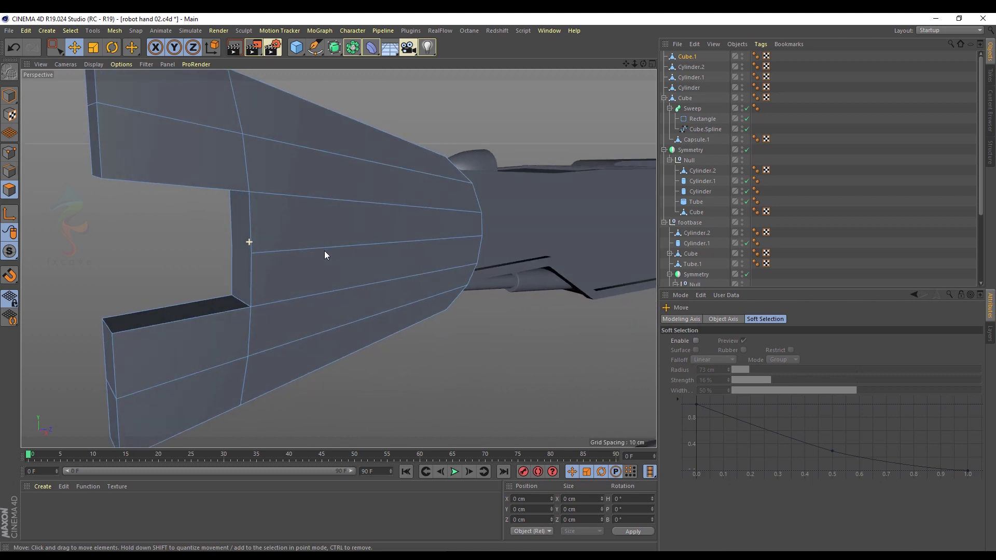
Bevel the two crosswise edges at the notch's inner corners in Chamfer mode.
click(9, 171)
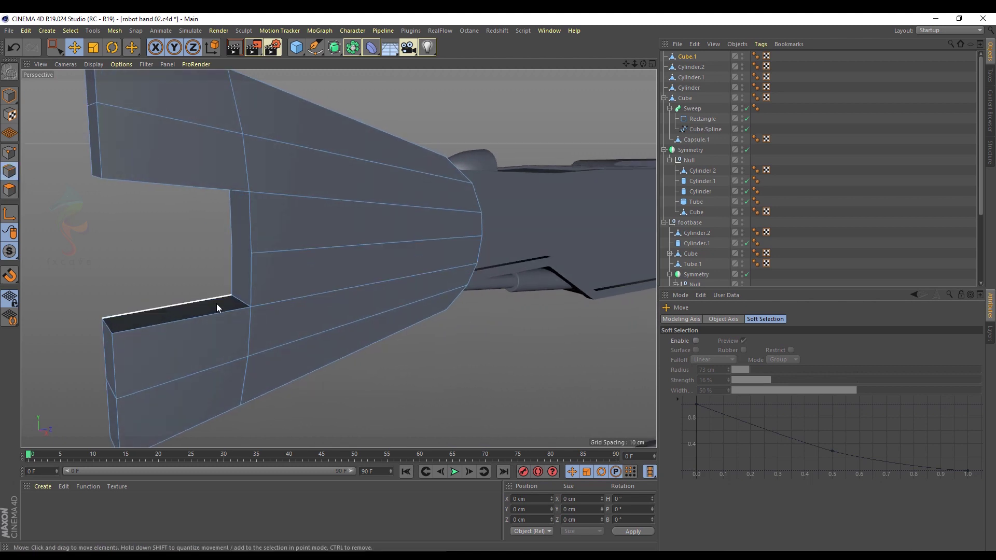
alt+drag(243, 302, 209, 165)
click(246, 190)
alt+drag(243, 218, 224, 256)
right_click(207, 254)
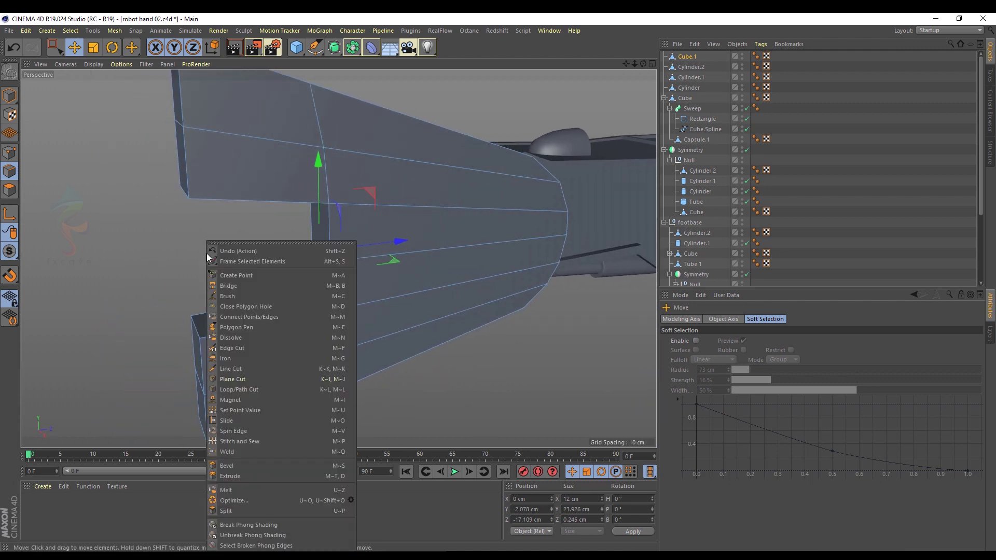
click(228, 466)
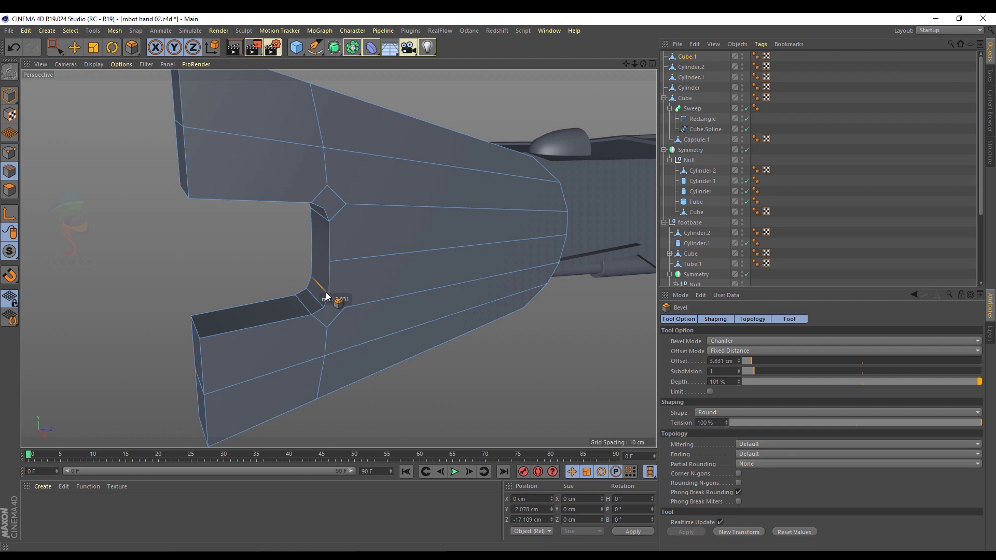
alt+drag(330, 272, 270, 236)
Bevel the outline edge loops on both faces of the bracket with an offset of about 1.064 cm and 2 subdivisions.
scroll(270, 236, up, 3)
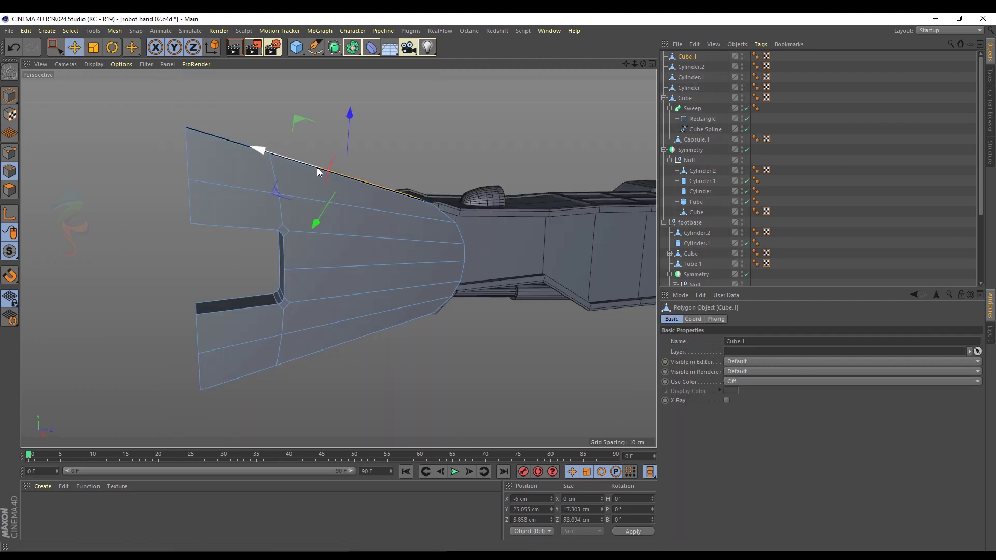
key(v)
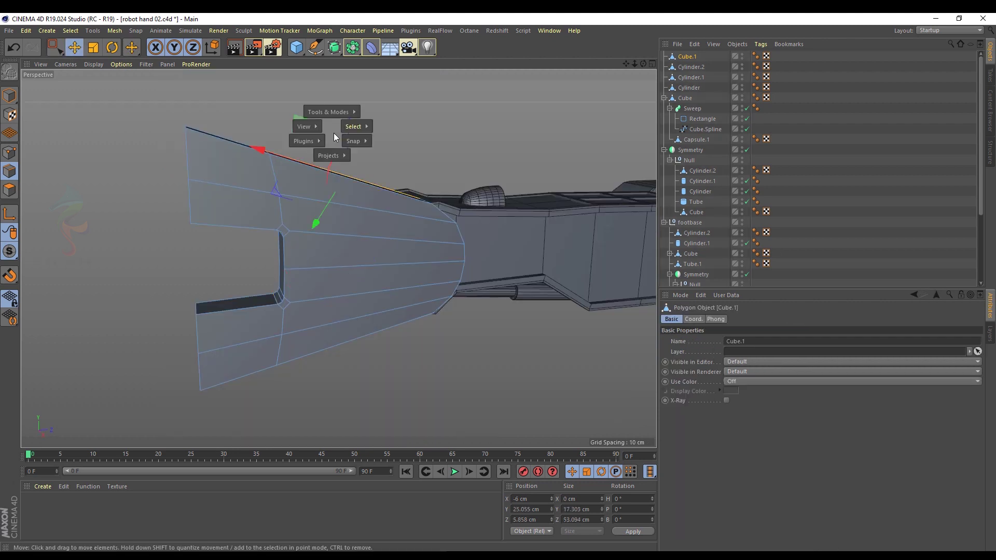
click(422, 76)
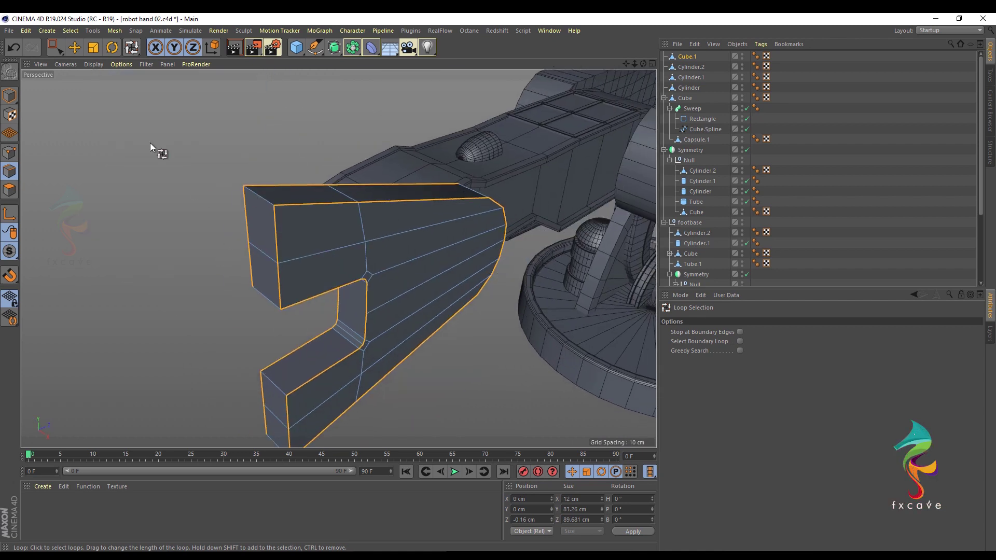
right_click(150, 142)
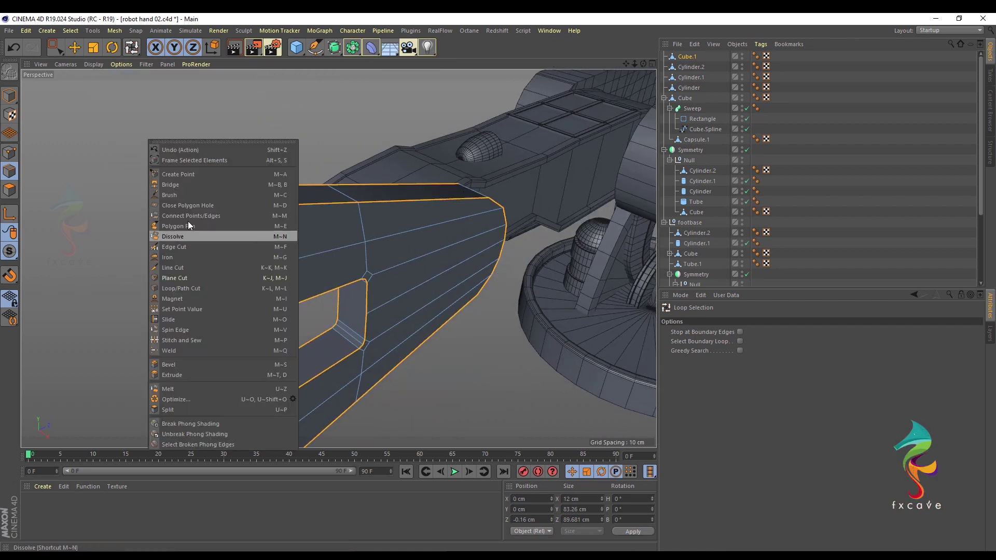
click(175, 361)
mouse_move(380, 205)
mouse_down()
mouse_move(393, 196)
mouse_move(391, 204)
mouse_up()
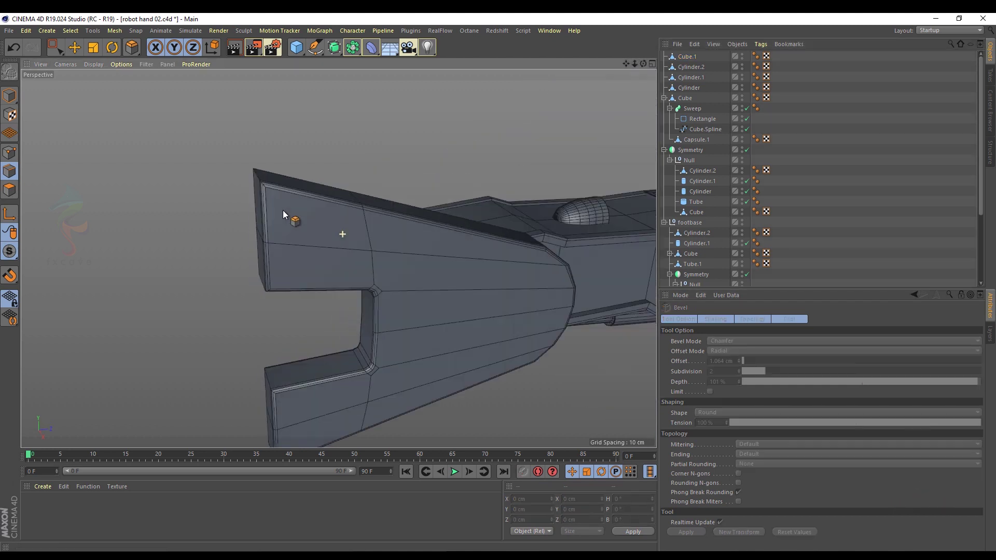
scroll(291, 215, down, 5)
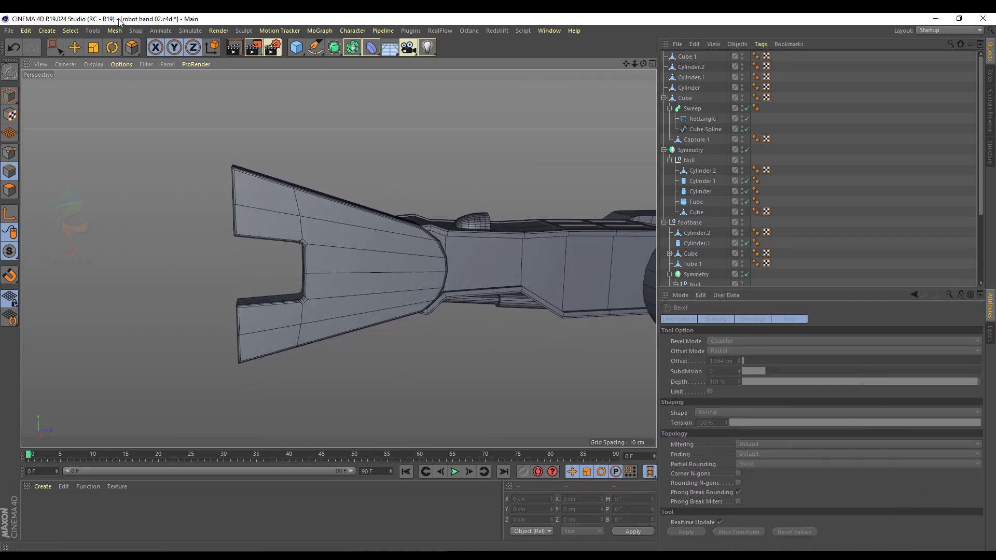
key(e)
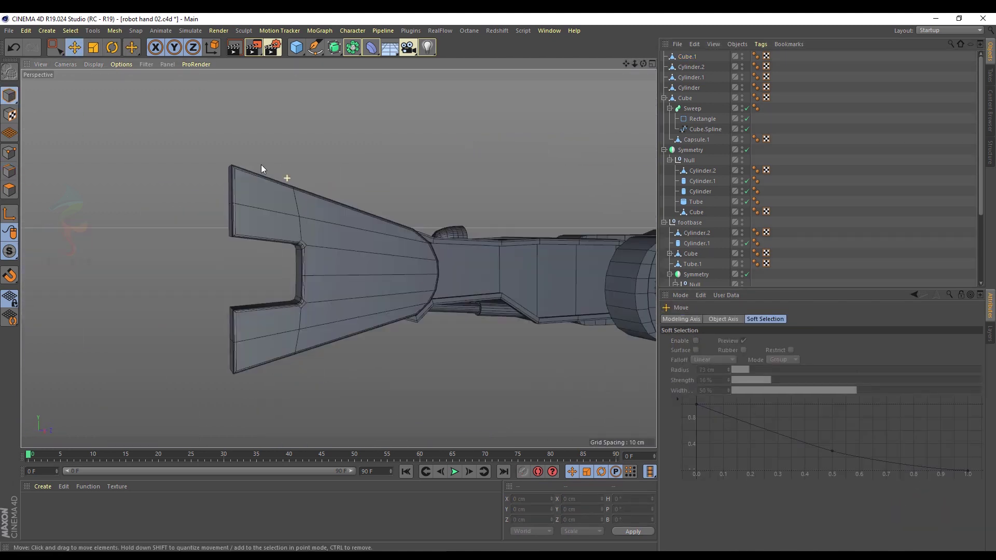
scroll(250, 181, up, 3)
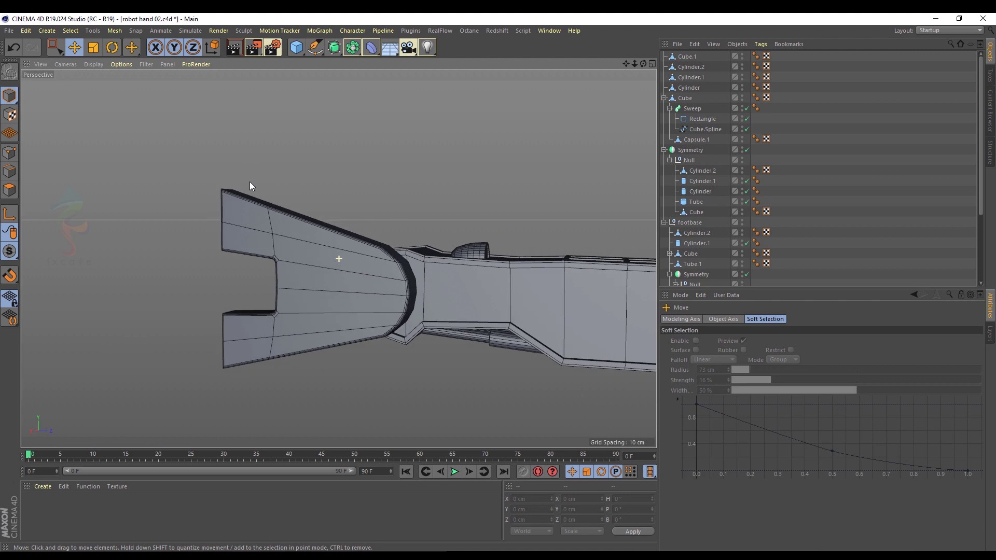
Place the finished bracket inside a new Symmetry object.
click(300, 251)
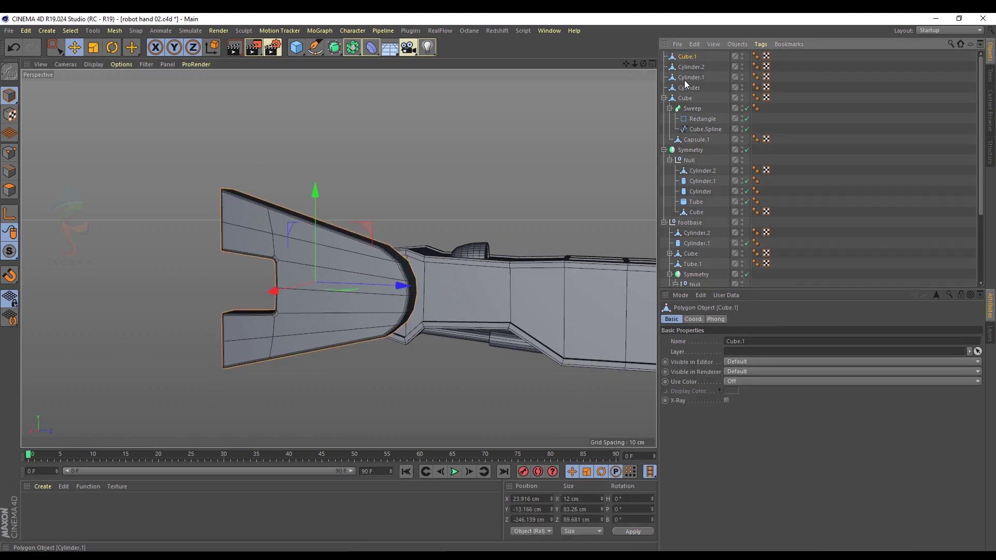
scroll(353, 231, down, 5)
alt+drag(323, 214, 427, 256)
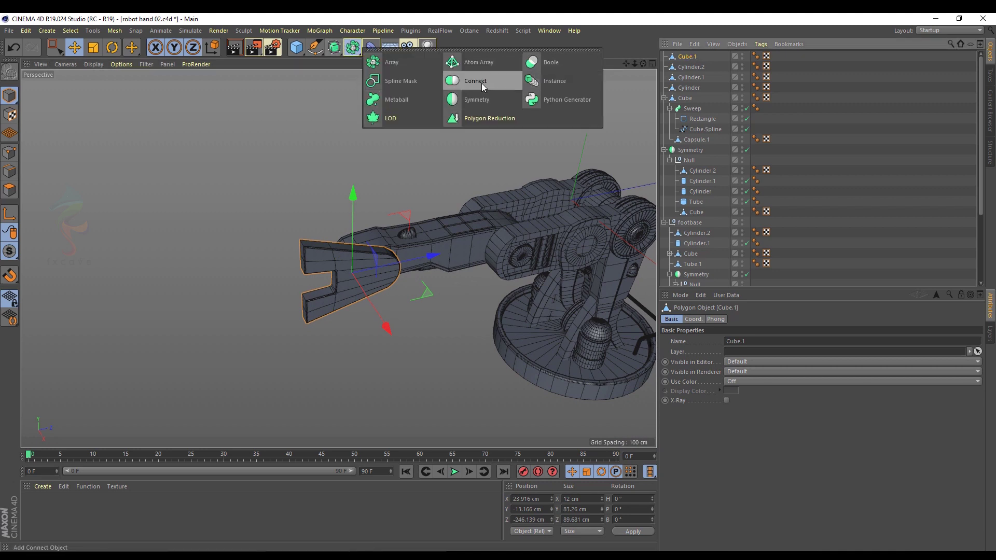
alt+click(474, 99)
Shift the Symmetry object's axis to the arm's centre line, at about X 0.04 cm, to mirror the bracket on the opposite side.
middle_click(519, 94)
middle_click(529, 91)
alt+middle_drag(380, 275, 396, 270)
click(10, 213)
drag(466, 278, 411, 278)
middle_click(223, 183)
middle_click(229, 166)
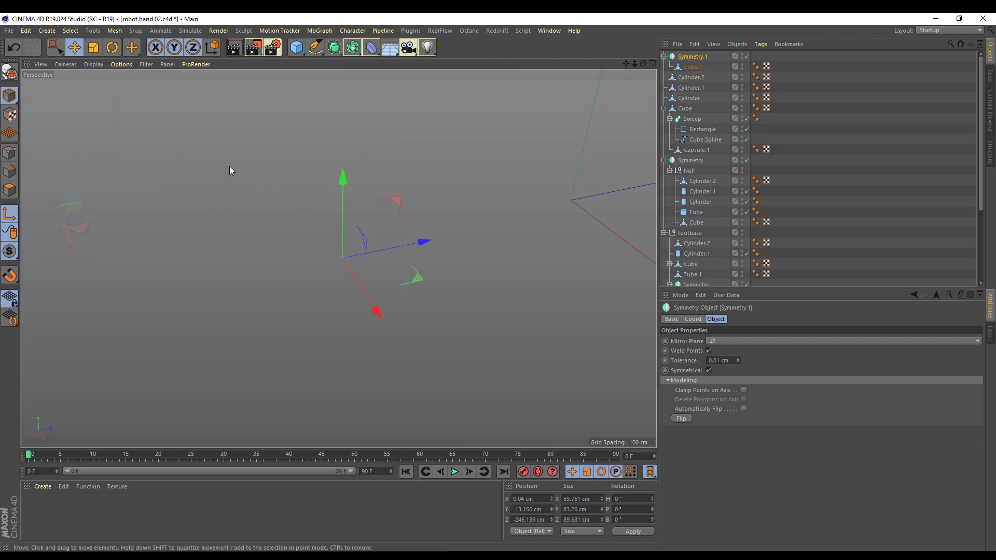
alt+drag(343, 221, 565, 275)
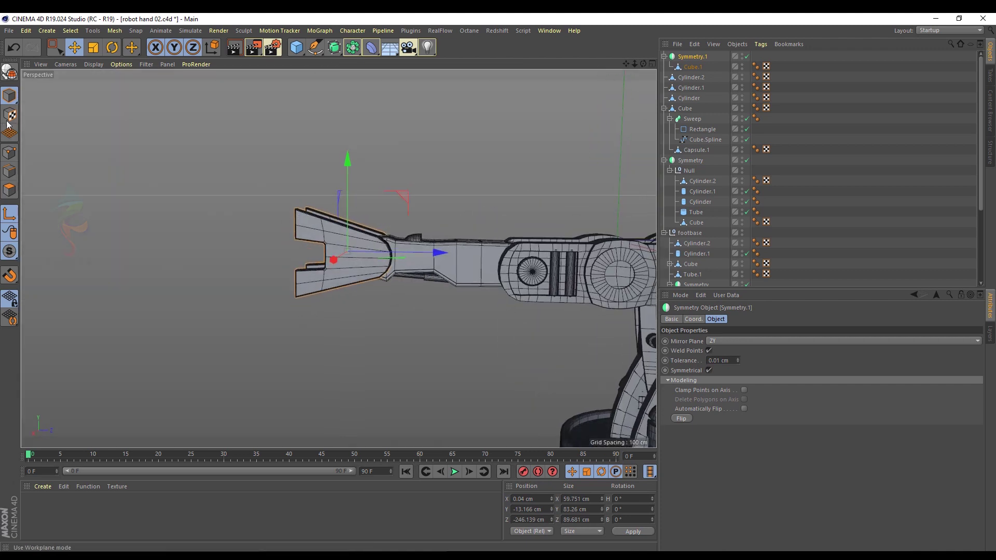
Copy the elbow's round joint cylinder, Cylinder.2, into the bracket's Symmetry object.
click(530, 274)
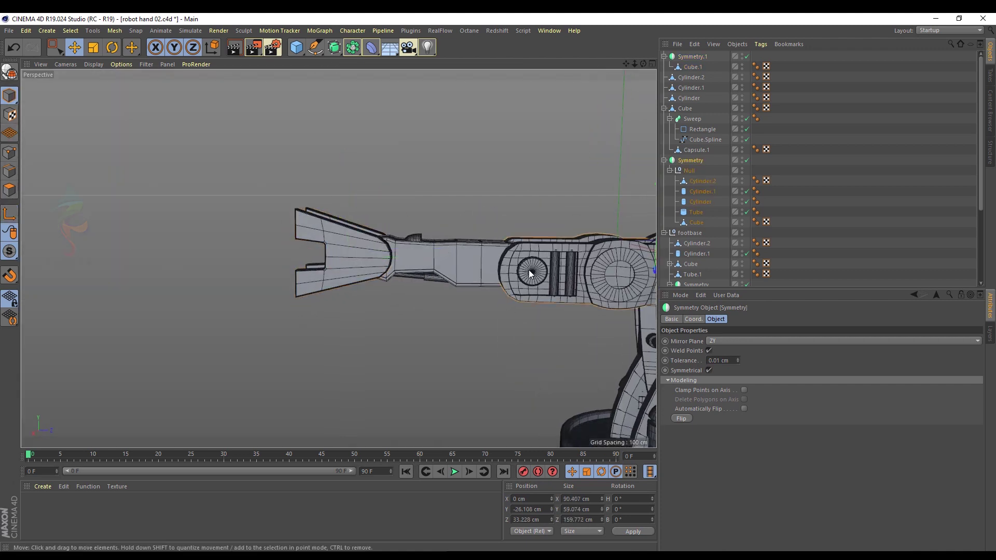
click(698, 181)
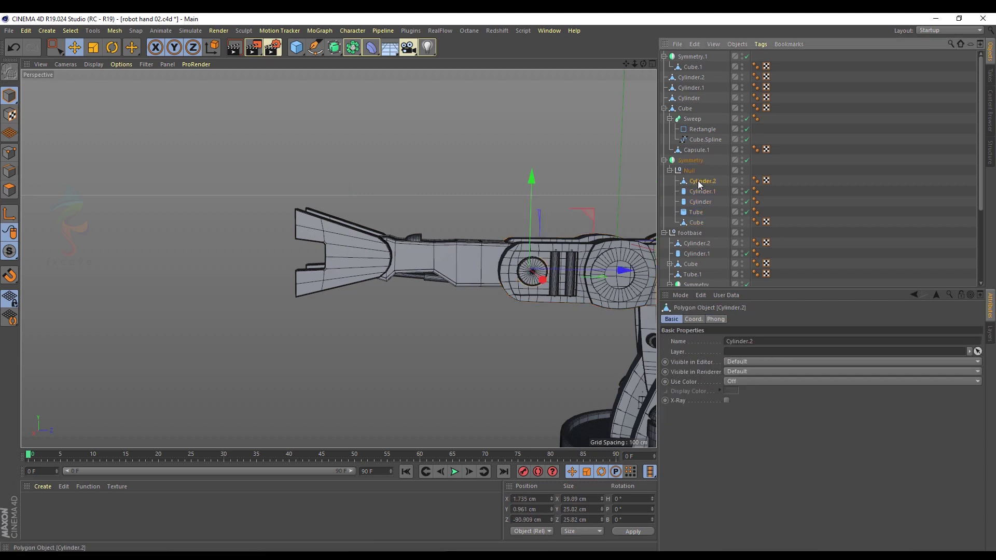
drag(697, 181, 690, 61)
Move the copied cylinder onto the sketched circle at the wrist joint, at about Y -1.575 cm and Z 25.131 cm.
drag(581, 270, 440, 255)
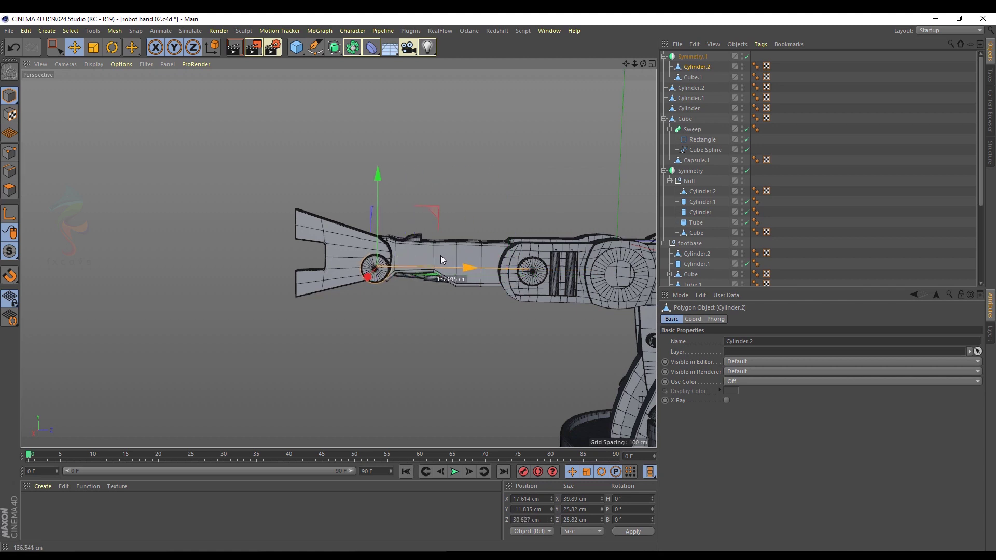
middle_click(426, 194)
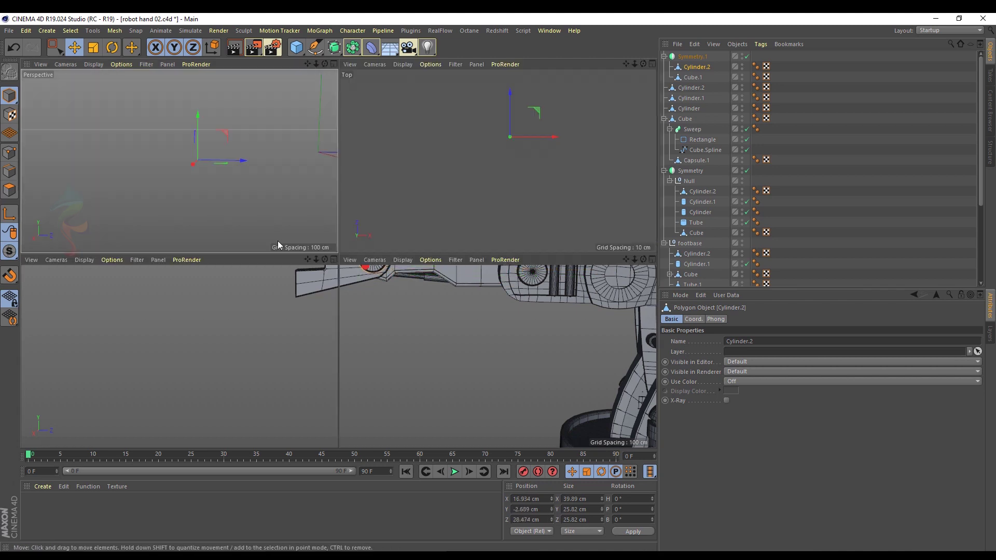
middle_click(240, 347)
drag(385, 260, 376, 257)
middle_click(328, 182)
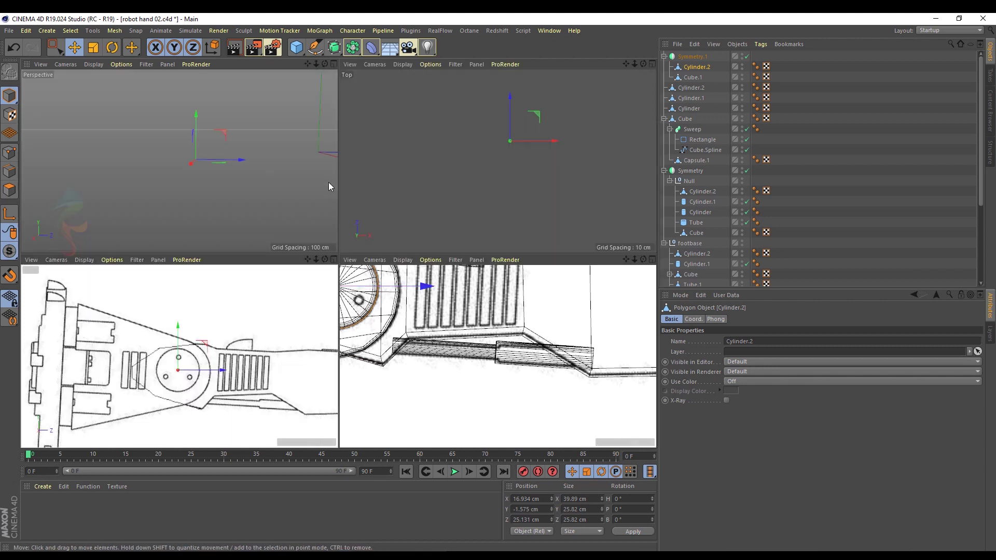
middle_click(229, 163)
alt+drag(267, 203, 434, 285)
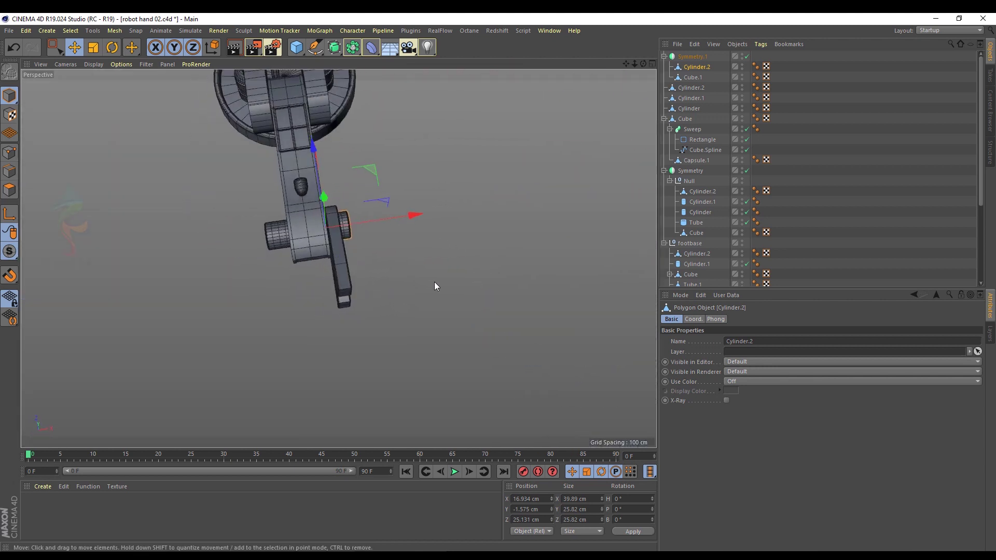
Group the joint cylinder and bracket into a null inside the Symmetry object and compare them with the side sketch.
ctrl+click(690, 79)
key(alt+g)
alt+drag(553, 165, 269, 231)
scroll(267, 241, up, 2)
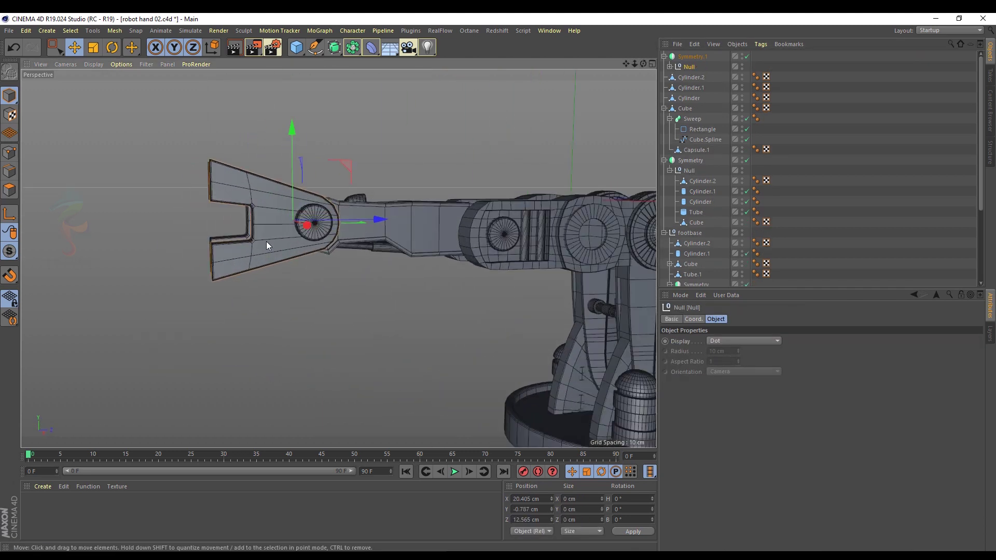
middle_click(266, 242)
middle_click(256, 280)
alt+middle_drag(236, 194, 322, 179)
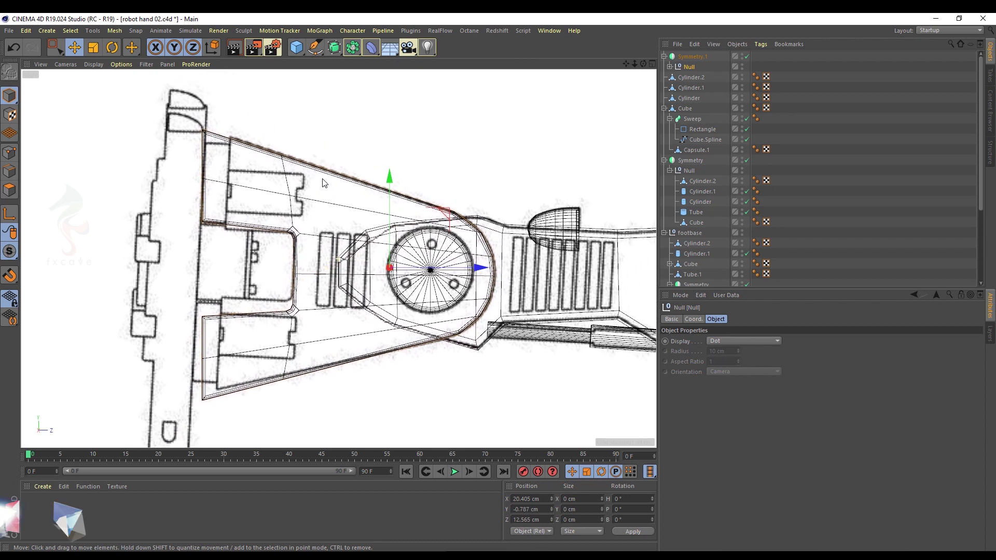
Add a cube in front of the wrist bracket, about 42.8 cm high and 14.9 cm deep, at about Y 10.6 cm and Z -289.3 cm.
key(F1)
alt+drag(514, 282, 336, 166)
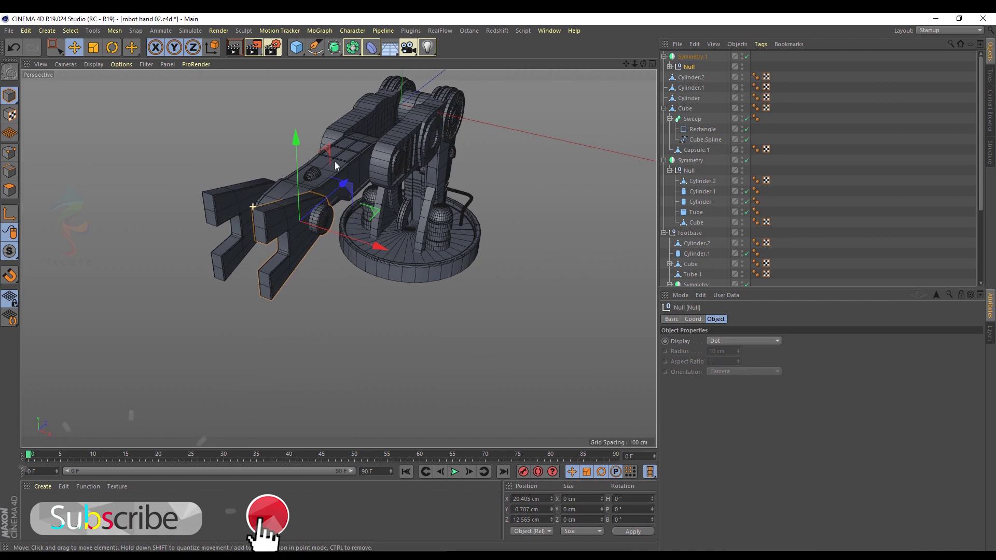
click(296, 47)
click(391, 62)
alt+drag(332, 202, 298, 236)
drag(436, 144, 300, 223)
drag(291, 174, 289, 263)
drag(360, 230, 280, 298)
alt+drag(285, 280, 275, 209)
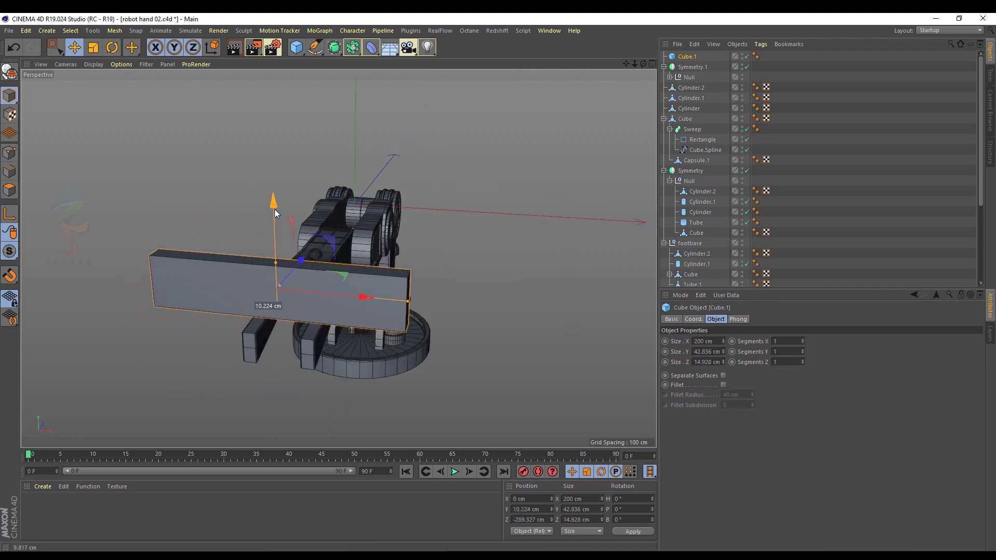
Narrow the cube to about 136.3 cm wide and 29.9 cm high, and move it just beyond the bracket's prongs, at about Z -299.4 cm.
drag(409, 300, 365, 306)
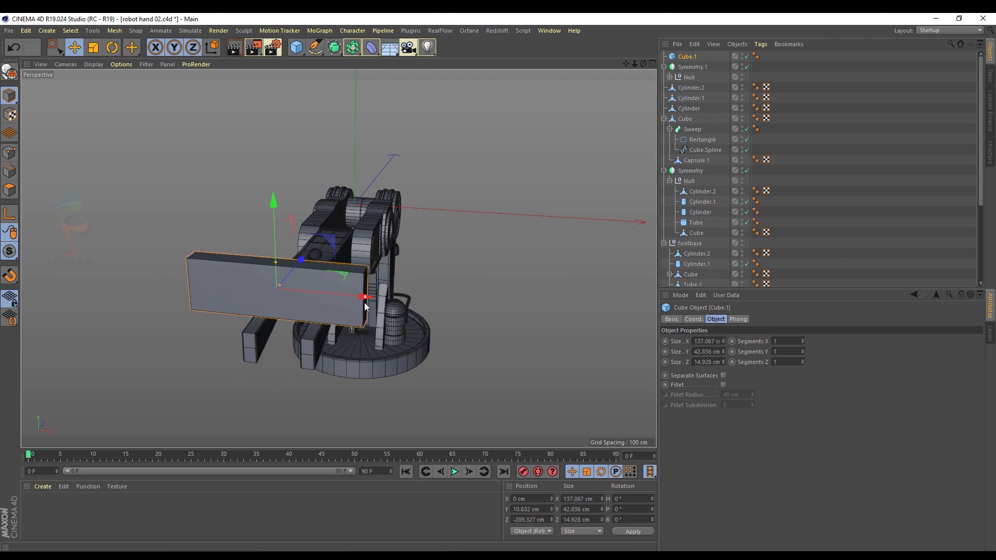
drag(274, 261, 276, 274)
drag(278, 236, 278, 233)
alt+drag(278, 232, 205, 251)
middle_click(211, 251)
middle_click(446, 152)
alt+middle_drag(446, 151, 479, 73)
drag(355, 236, 356, 259)
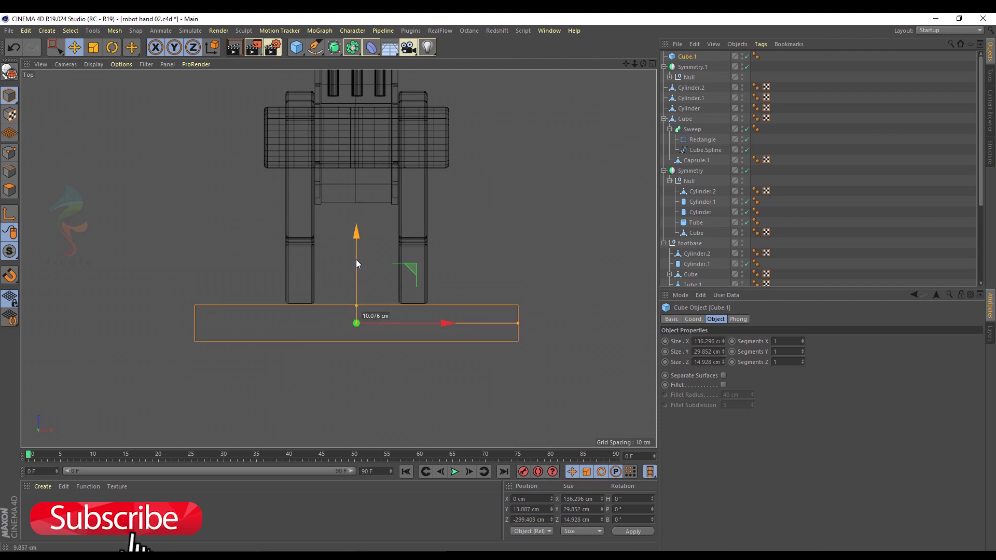
drag(356, 305, 355, 309)
Set the plate's size to X 100 cm, Y 25 cm and Z 10 cm, and bring it closer to the bracket, at about Z -296.556 cm.
double_click(695, 363)
text(10)
double_click(700, 342)
text(100)
double_click(708, 354)
text(25)
key(Return)
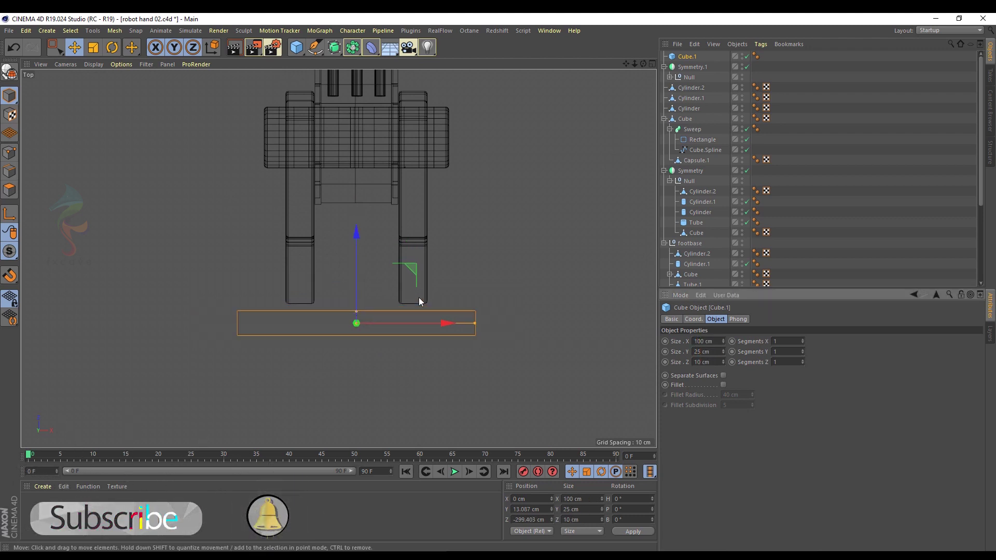
drag(353, 256, 358, 248)
middle_click(240, 266)
middle_click(167, 154)
Fillet the plate's edges with a 2 cm radius and 3 subdivisions.
alt+drag(307, 219, 355, 216)
scroll(355, 216, up, 3)
click(723, 384)
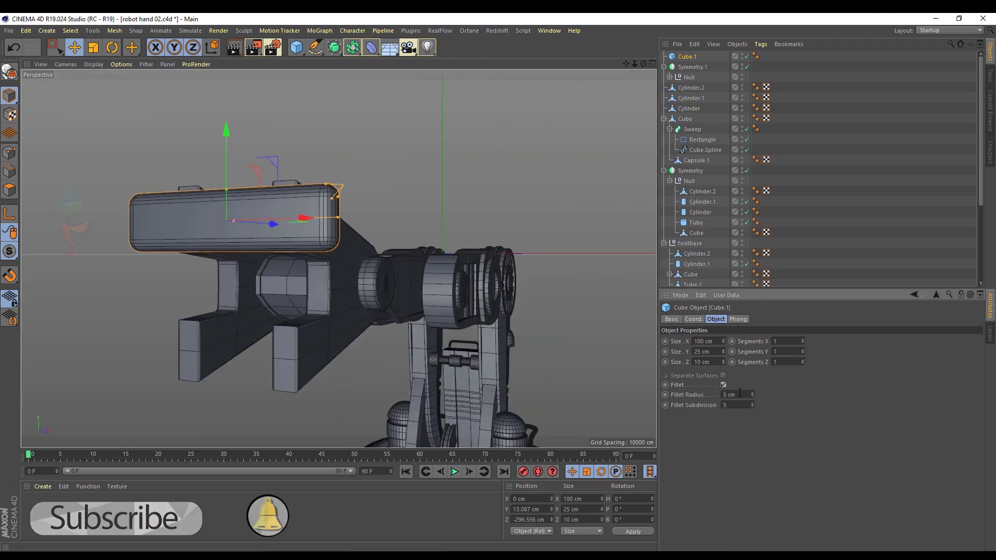
double_click(744, 395)
text(2)
key(Return)
text(2)
key(Return)
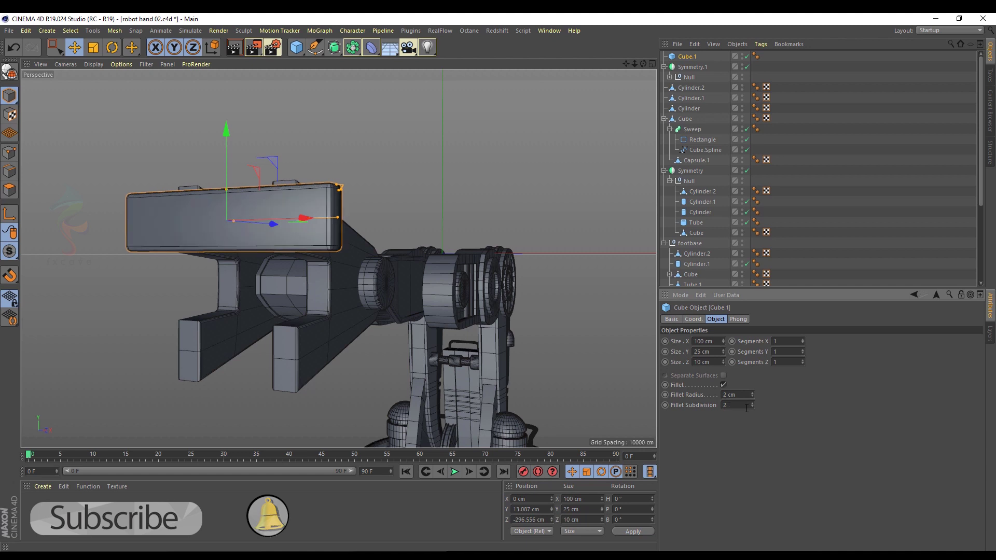
alt+drag(284, 182, 288, 194)
click(750, 402)
Copy the plate down to the lower prongs, at about Y -41.168 cm, and shift both plates to about Z -294.803 cm.
ctrl+drag(225, 128, 172, 226)
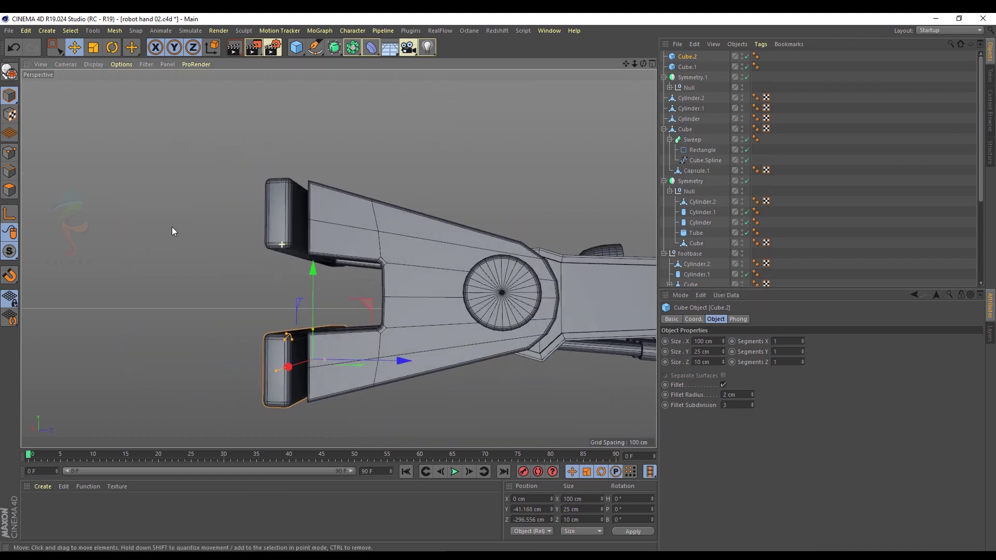
middle_click(160, 334)
middle_click(226, 135)
alt+drag(276, 217, 169, 223)
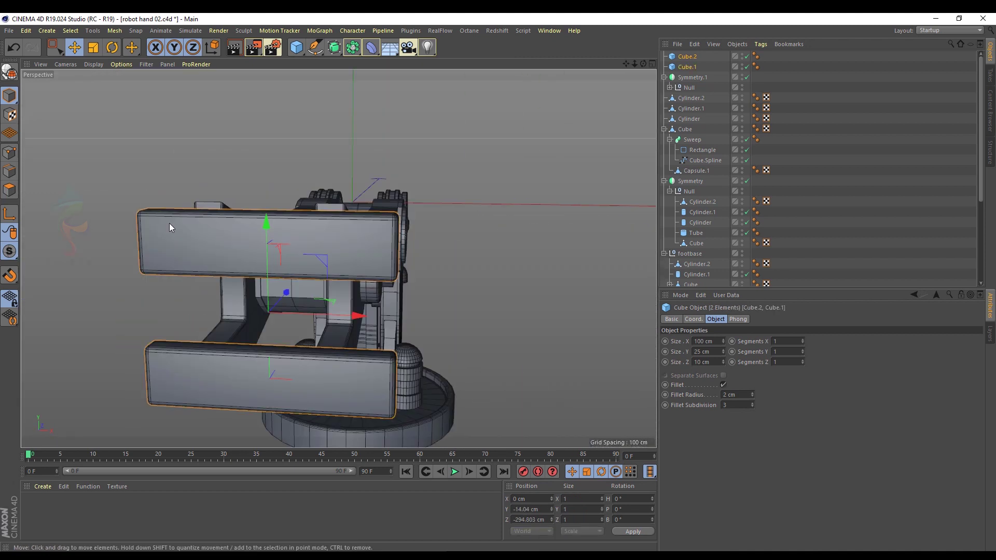
Set the upper plate's height to 29 cm and lower it to about Y 14.463 cm.
click(169, 223)
alt+drag(266, 154, 278, 221)
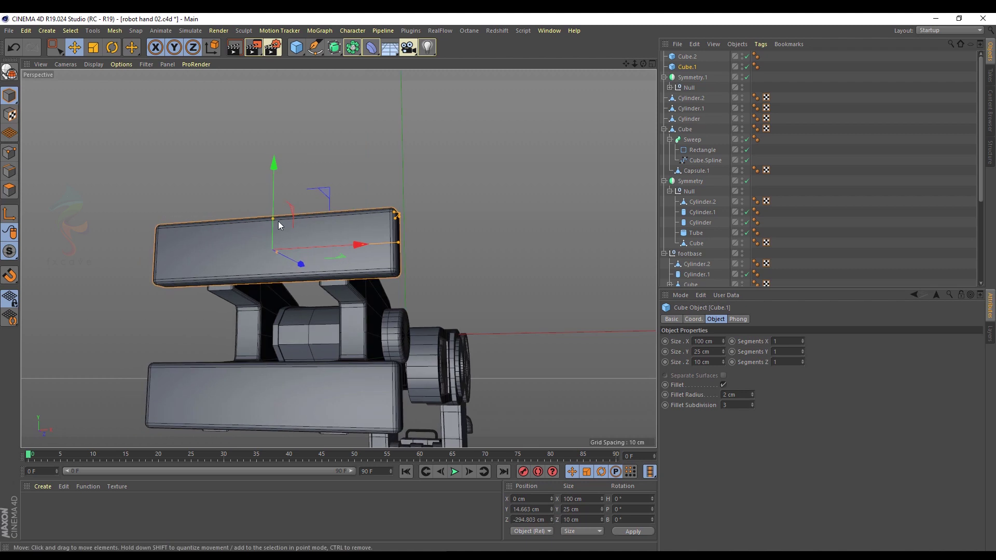
click(723, 350)
click(723, 350)
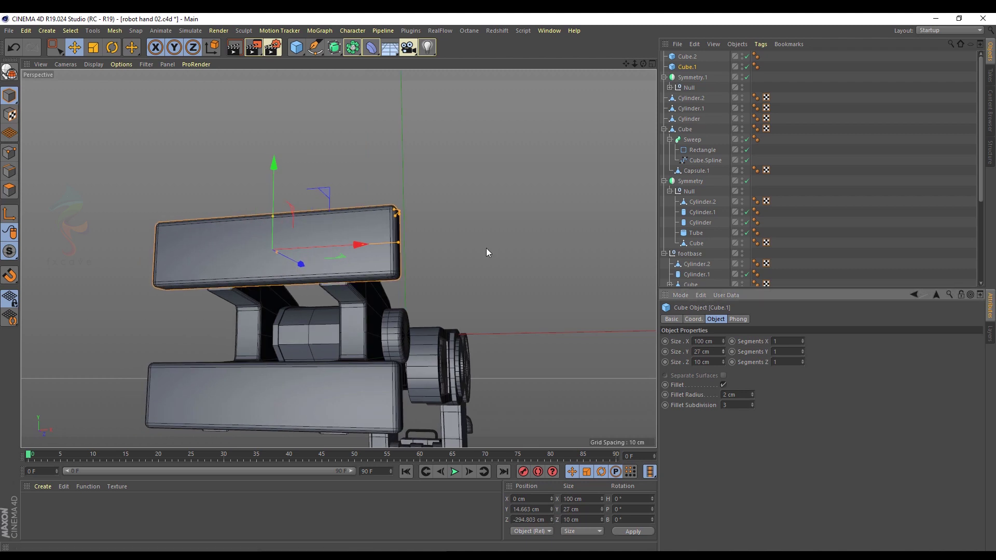
key(ctrl+shift+z)
drag(269, 151, 155, 162)
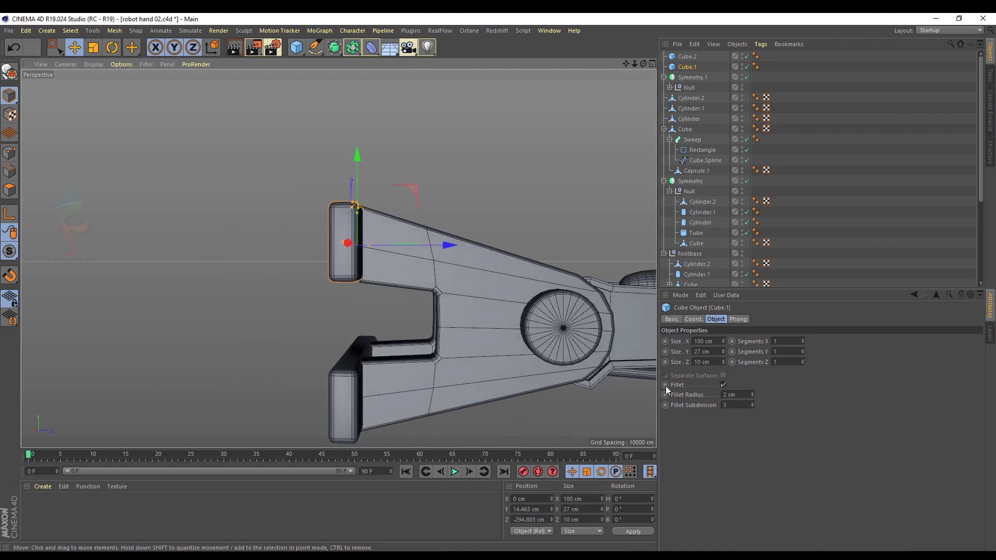
click(723, 351)
click(723, 350)
key(ctrl+shift+z)
alt+drag(332, 239, 409, 222)
Delete the lower plate and set the upper plate's width to 110 cm.
click(377, 371)
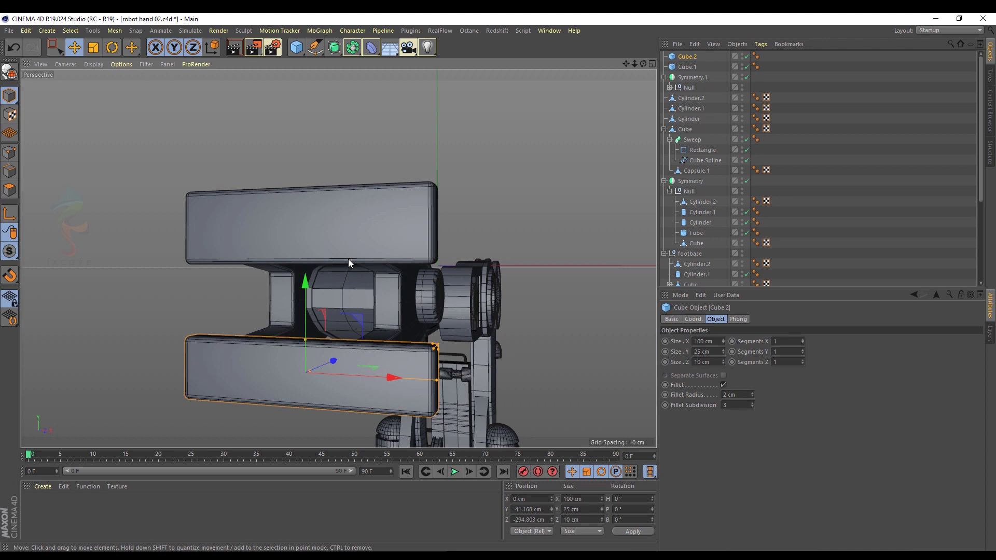
key(Delete)
click(301, 205)
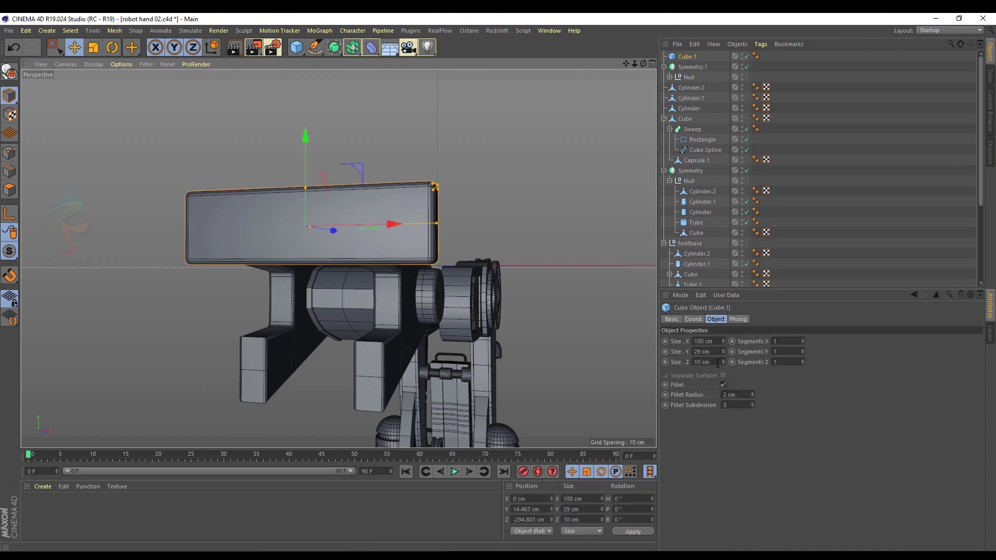
click(712, 342)
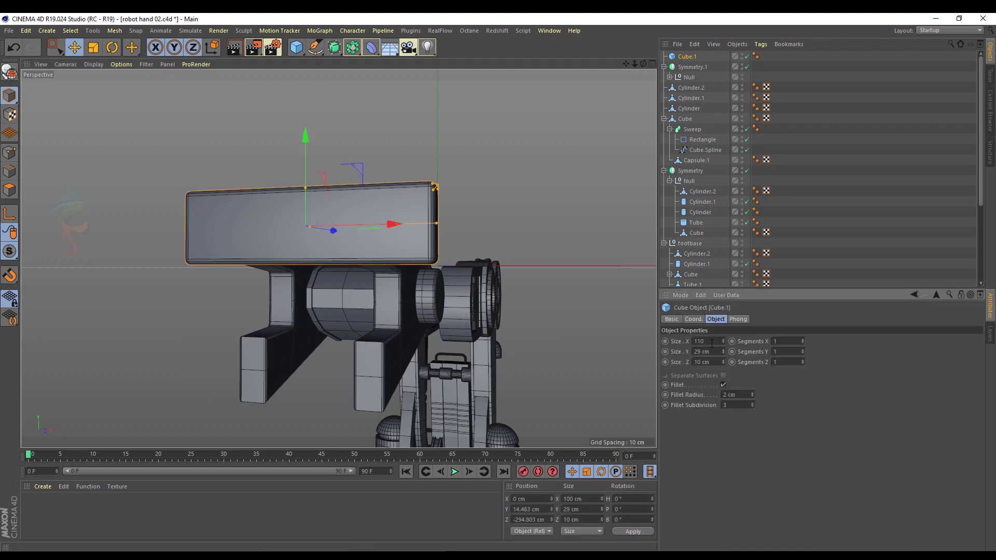
text(110)
key(Return)
Copy the plate to the lower prongs and the middle, at about Y -14.253 cm, and bank the middle copy 90°.
ctrl+drag(307, 135, 285, 175)
click(693, 319)
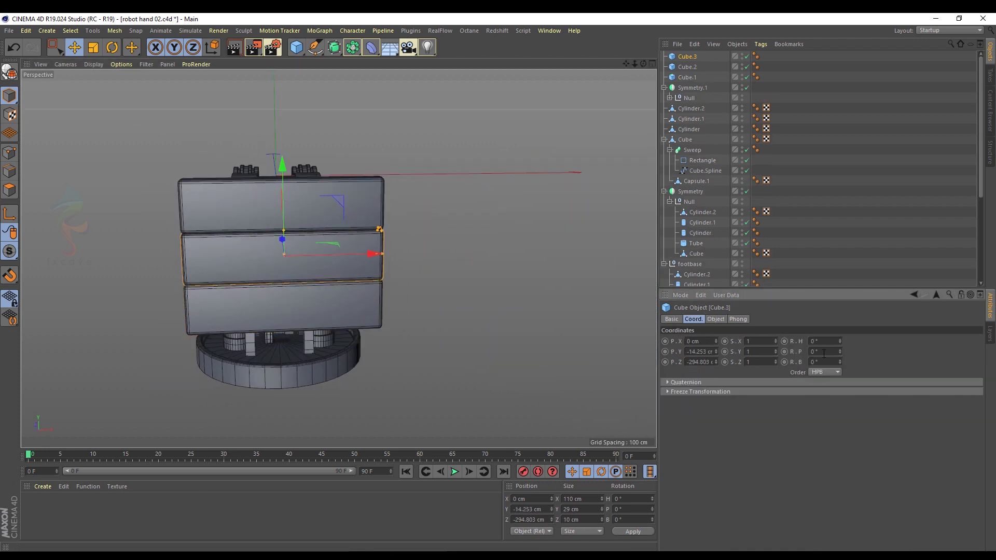
drag(839, 362, 839, 403)
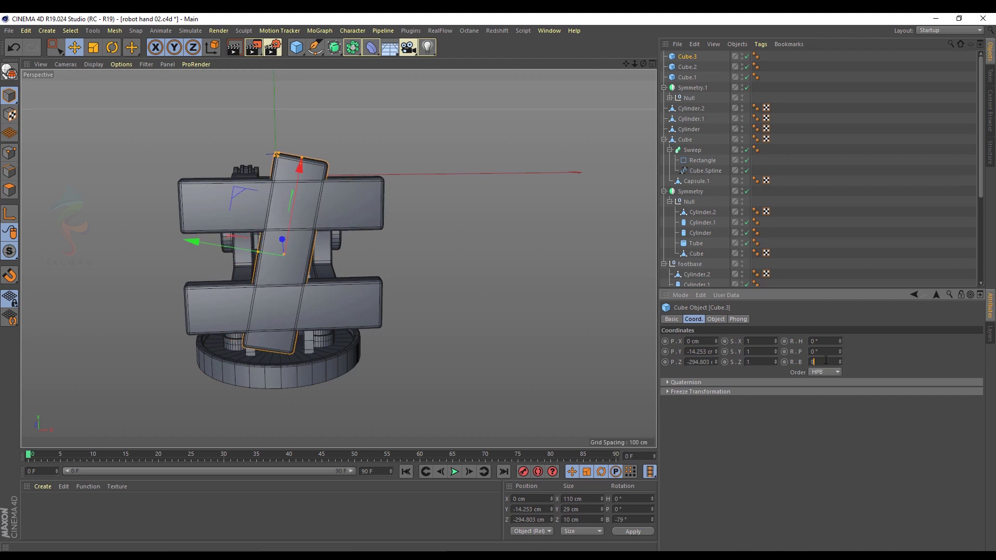
text(0)
key(Return)
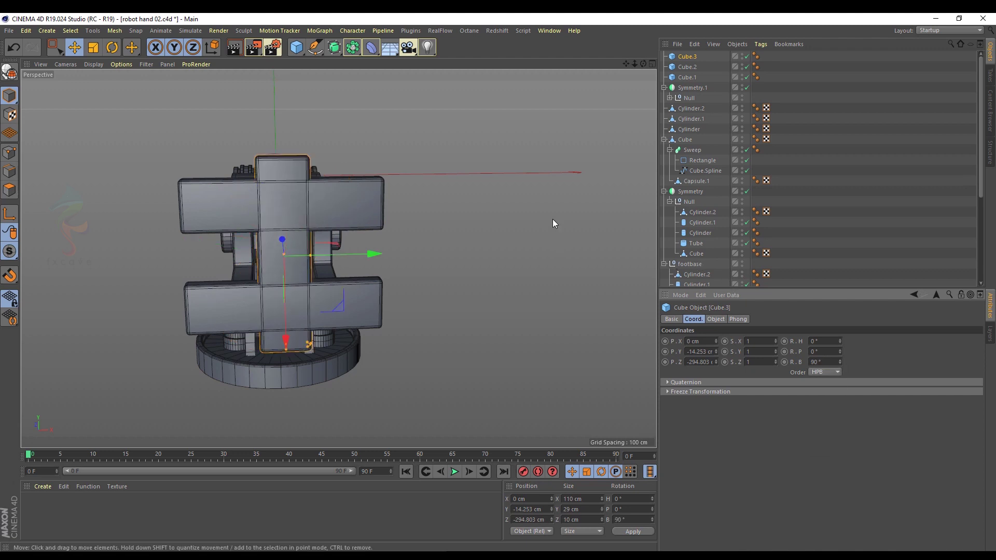
Shorten the vertical middle plate to about 83.2 cm and push it behind the horizontal plates, to about Z -285.602 cm.
drag(286, 350, 284, 329)
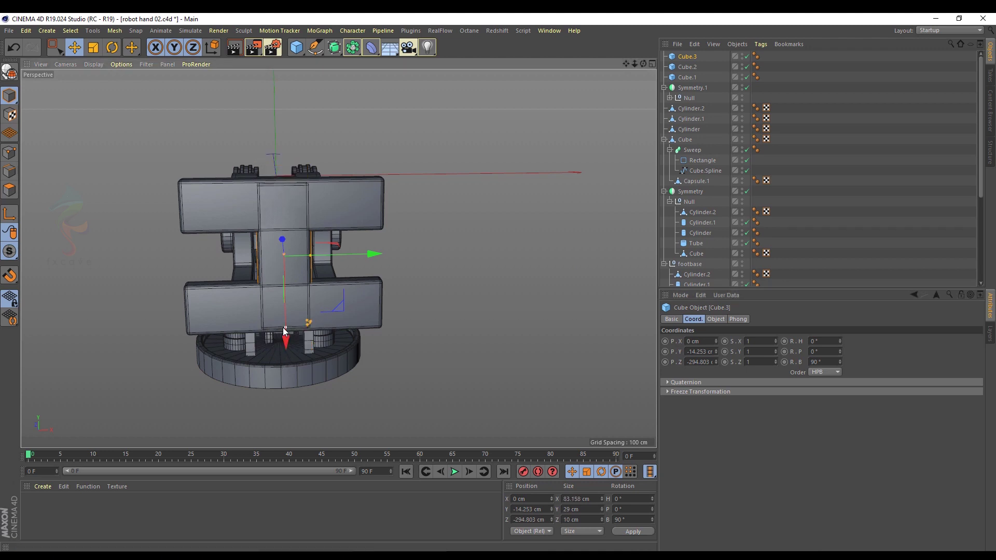
alt+drag(310, 232, 149, 247)
scroll(367, 205, up, 3)
alt+drag(367, 204, 359, 239)
drag(417, 228, 428, 192)
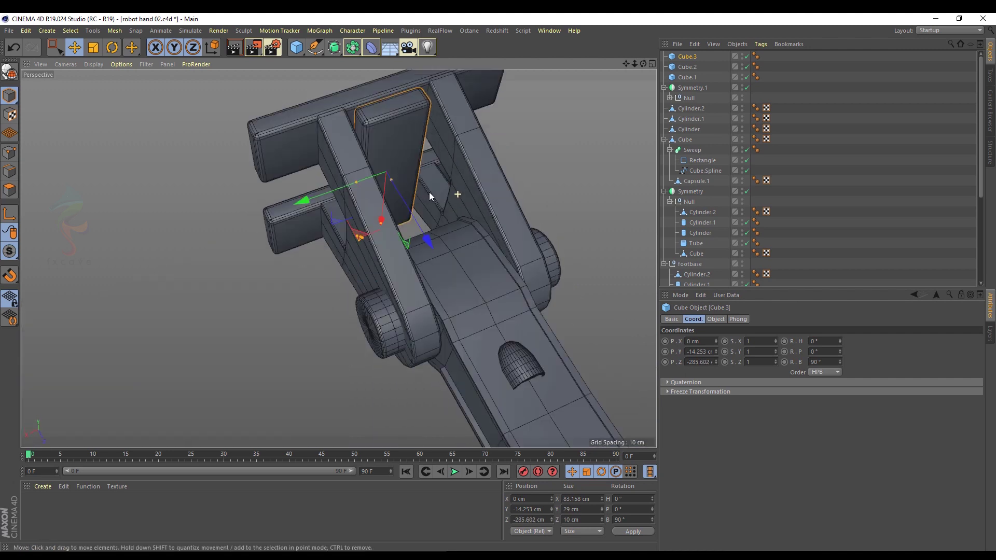
scroll(443, 152, up, 2)
alt+drag(443, 152, 301, 403)
click(301, 402)
alt+drag(274, 302, 224, 350)
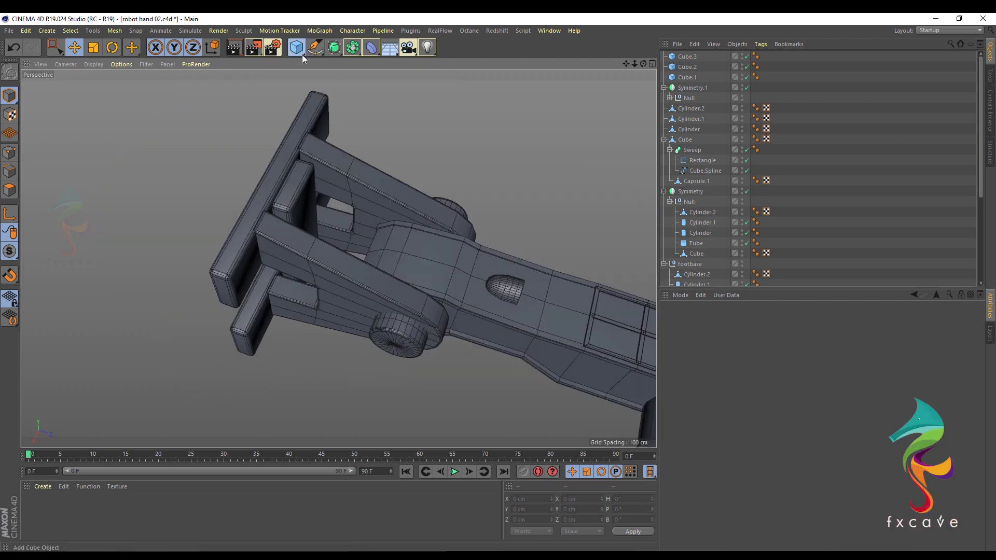
Add a cylinder, place it in the null of the bracket's Symmetry object and reset its position to 0 cm on all axes.
drag(303, 55, 511, 62)
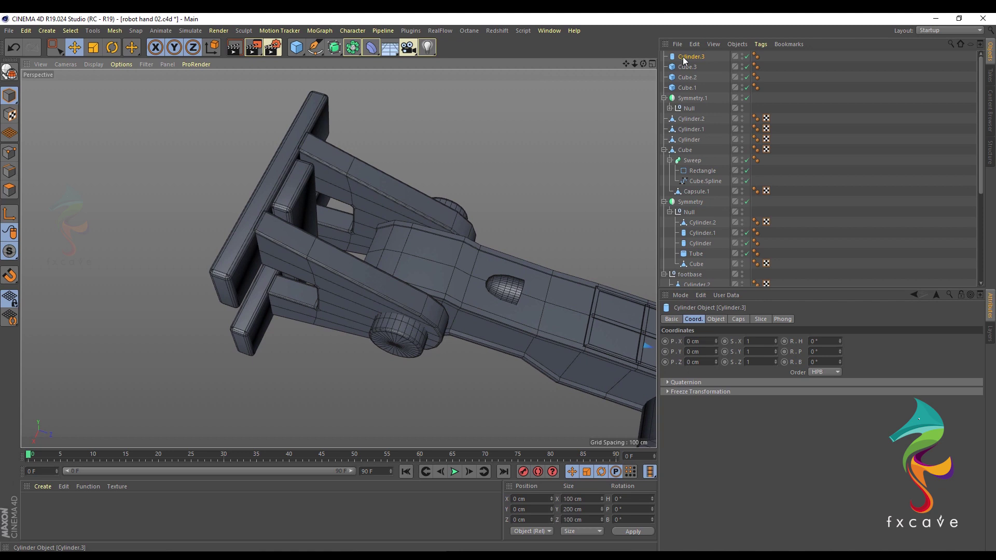
drag(682, 57, 684, 110)
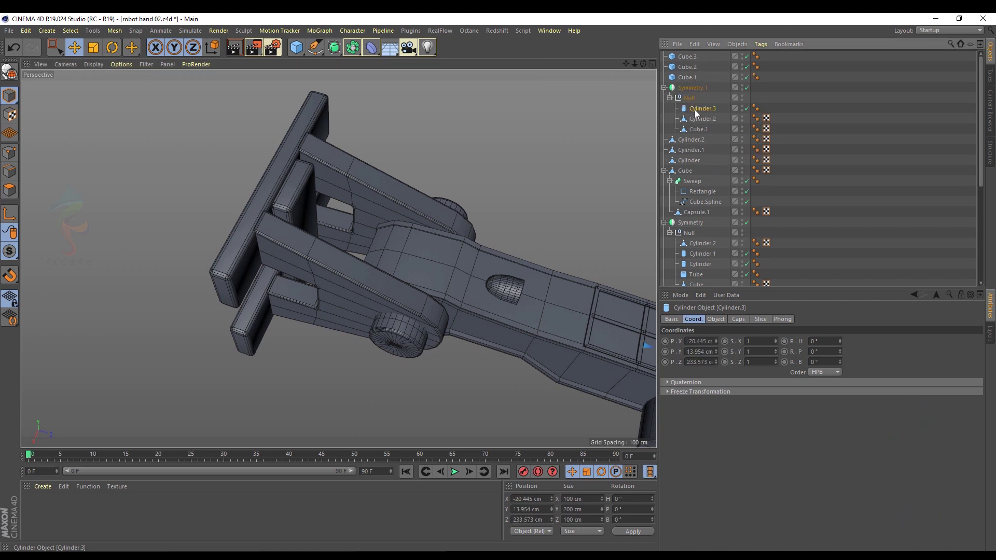
right_click(715, 341)
right_click(716, 352)
right_click(716, 359)
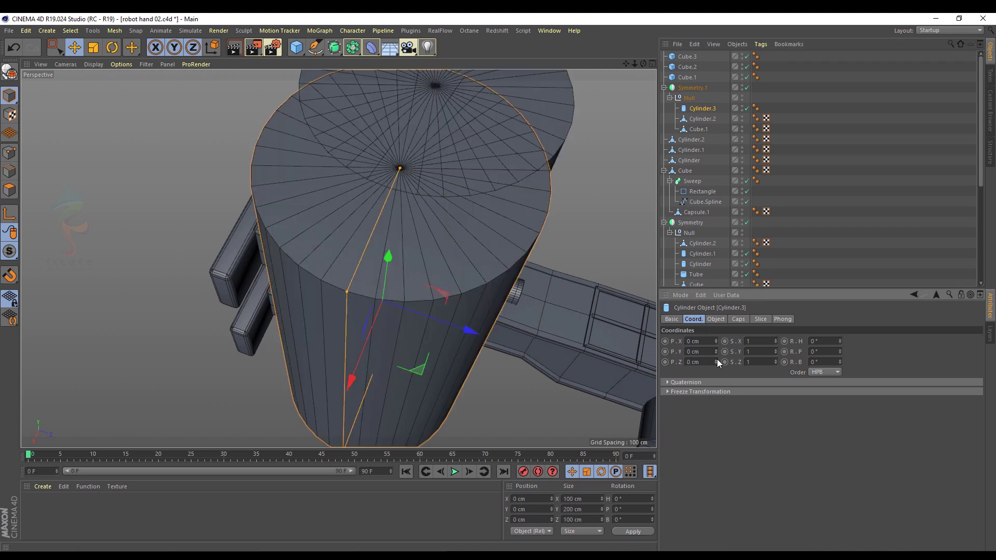
Reduce the cylinder to about 10.6 cm high and 33.5 cm in diameter, and move it to the prong's end, at about X 9.638 cm and Z -55.856 cm.
drag(400, 169, 390, 296)
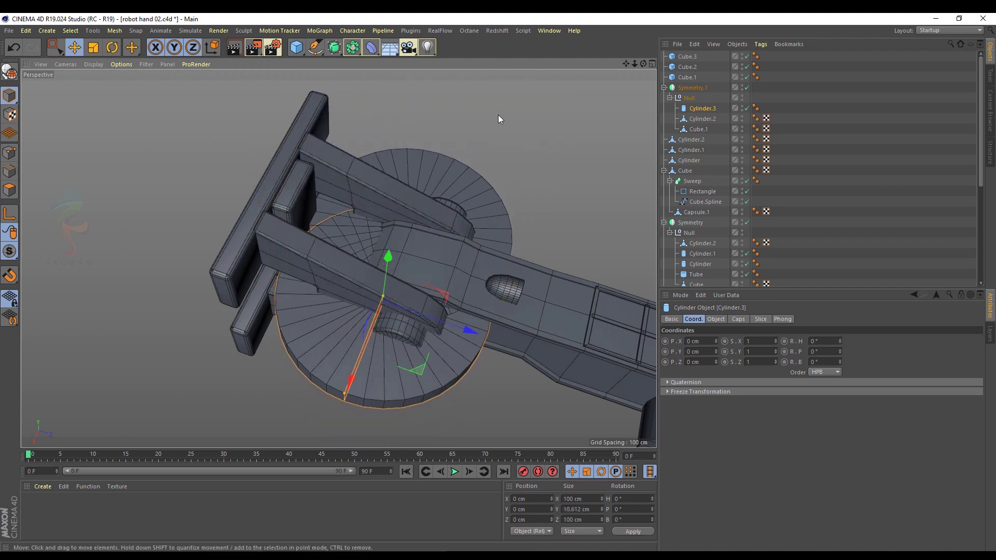
key(F2)
drag(426, 135, 450, 263)
scroll(425, 274, up, 2)
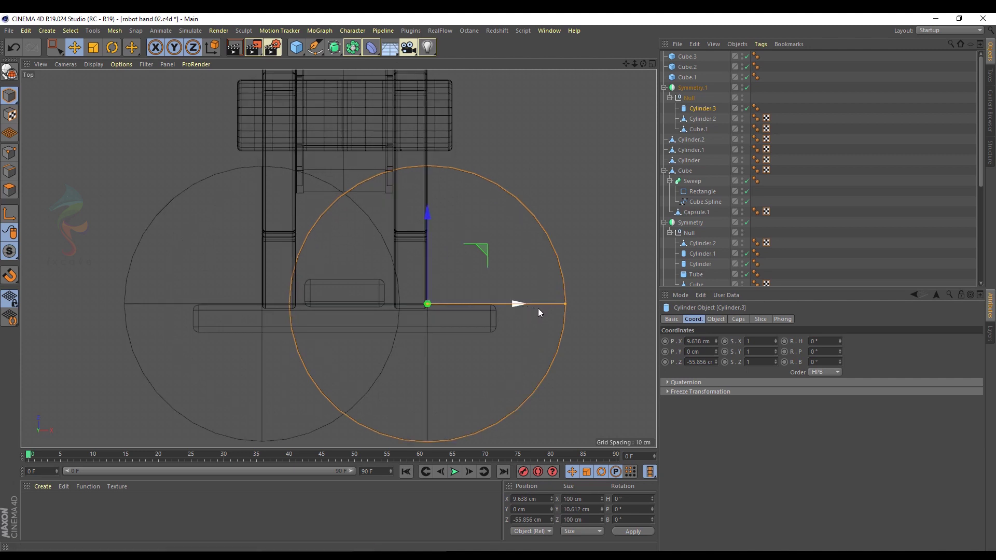
drag(565, 303, 473, 302)
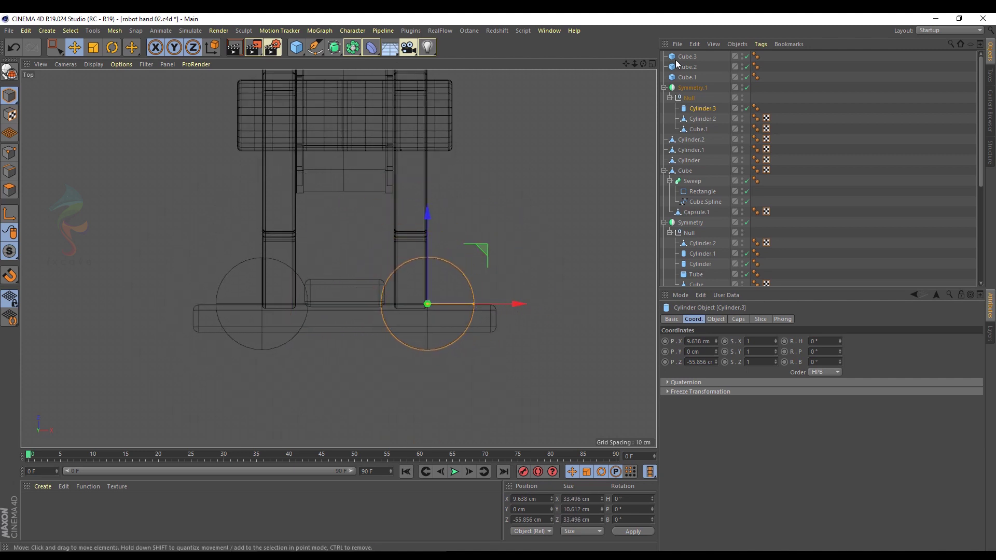
Slice the cylinder into a quarter disc from 0° to 90°.
click(729, 320)
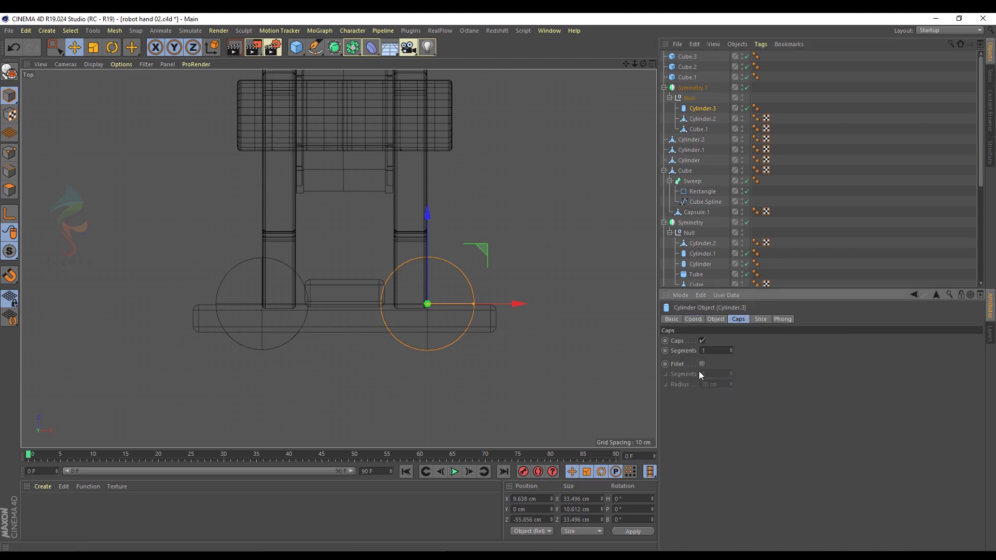
click(719, 320)
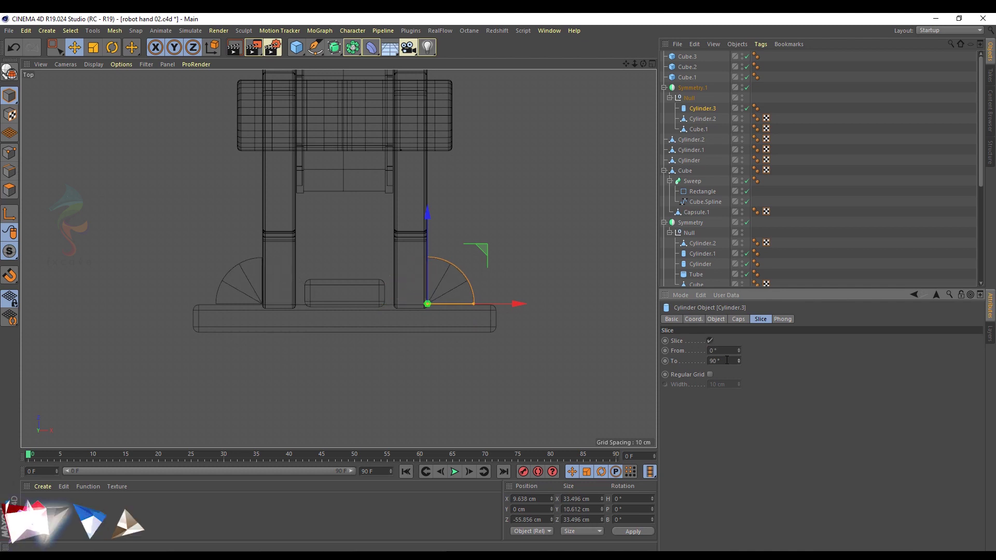
scroll(450, 272, up, 5)
click(716, 320)
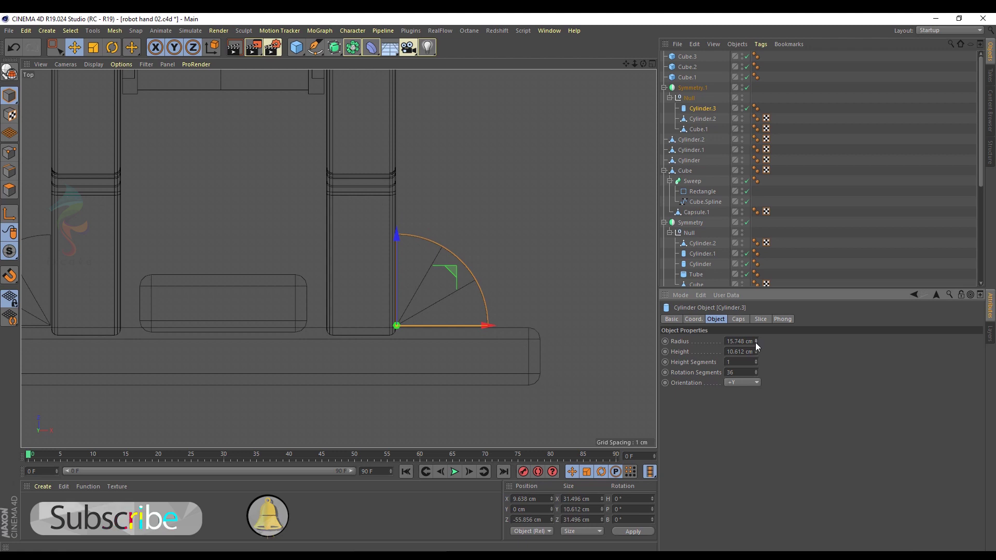
drag(756, 351, 750, 341)
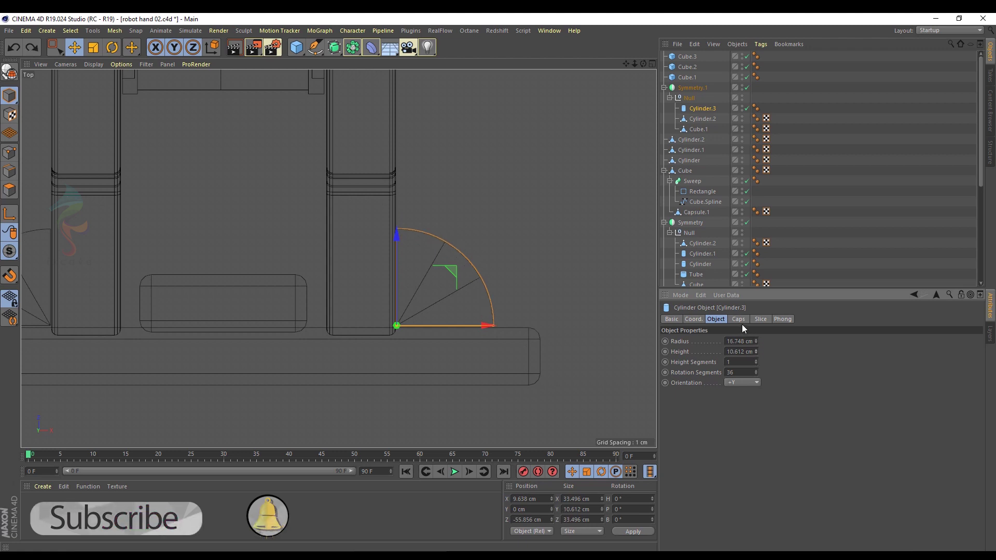
Set the slice to run from -3° to 96° and shift the quarter disc into the corner, at about X 8.827 cm and Z -56.666 cm.
click(761, 319)
click(739, 349)
drag(740, 350, 738, 358)
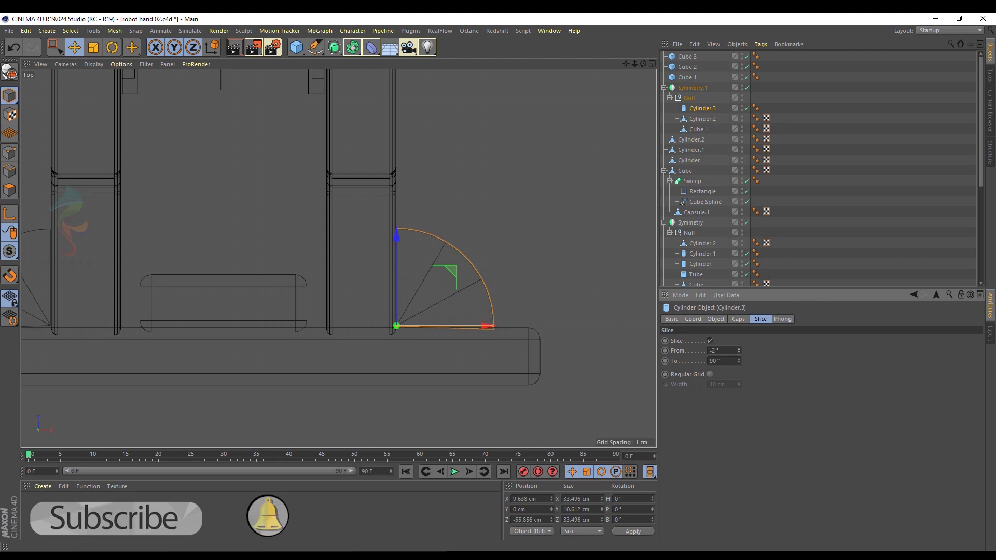
click(739, 359)
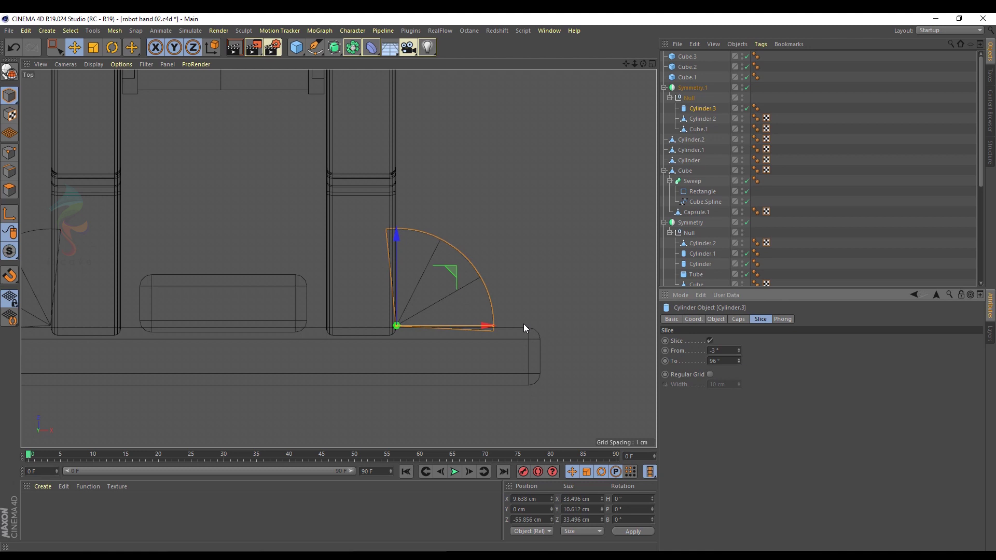
drag(452, 278, 447, 283)
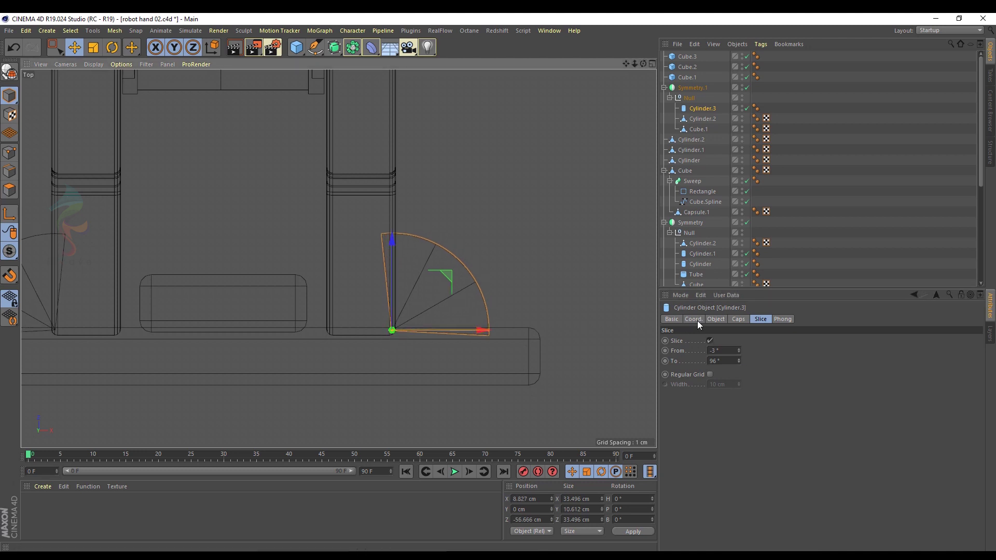
key(F1)
key(F2)
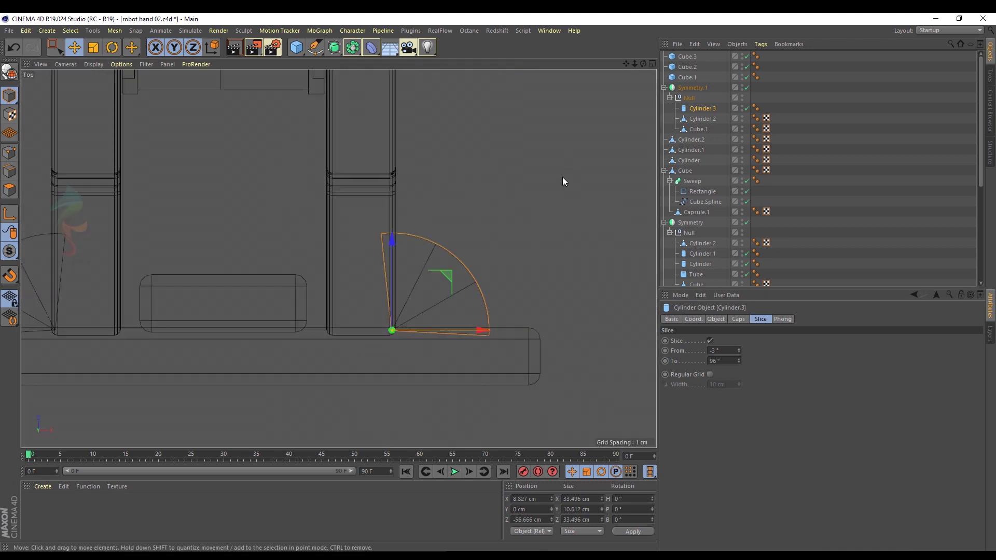
Adjust the quarter disc's slice to run from -1° to 91° and raise the disc to about Y 30.699 cm.
click(739, 363)
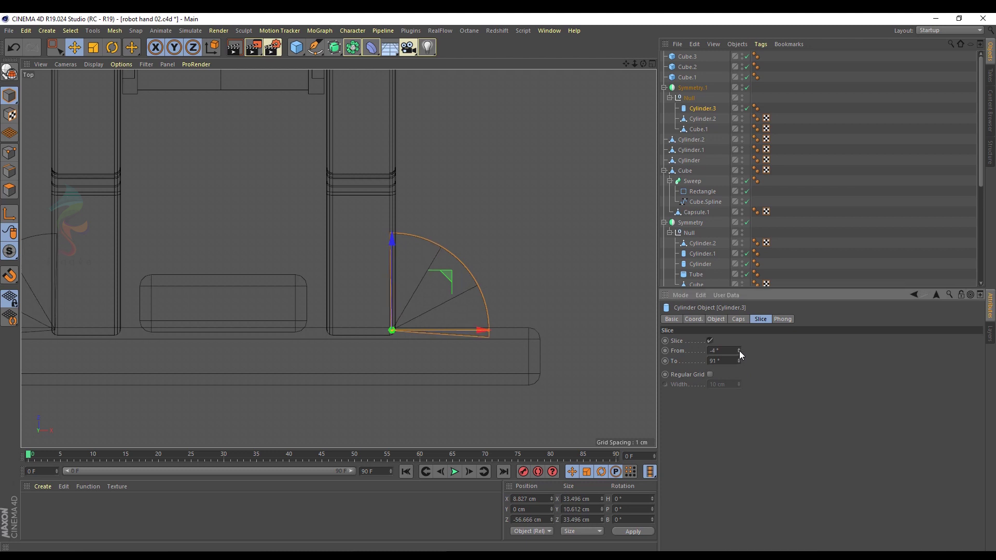
click(738, 348)
middle_click(440, 315)
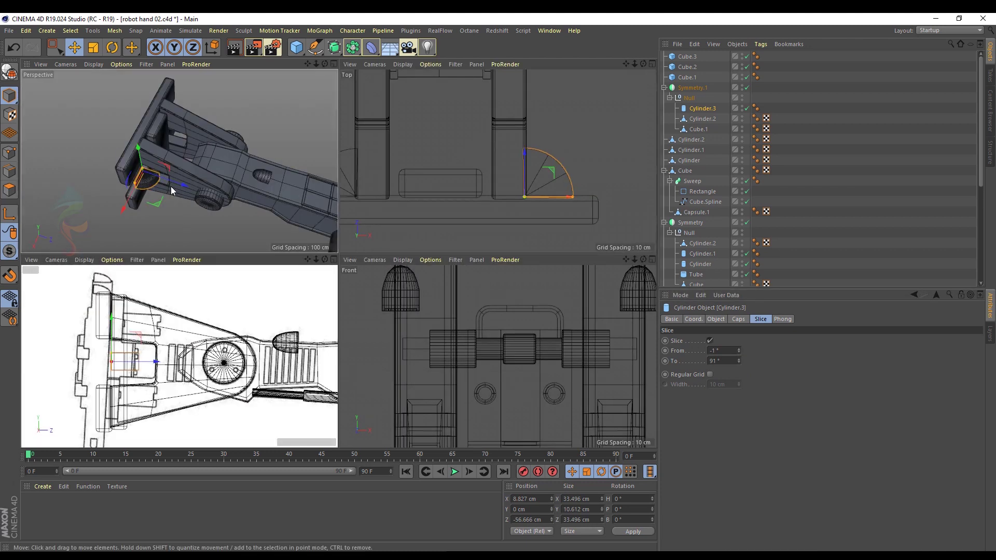
middle_click(170, 185)
scroll(284, 288, up, 1)
drag(251, 228, 224, 137)
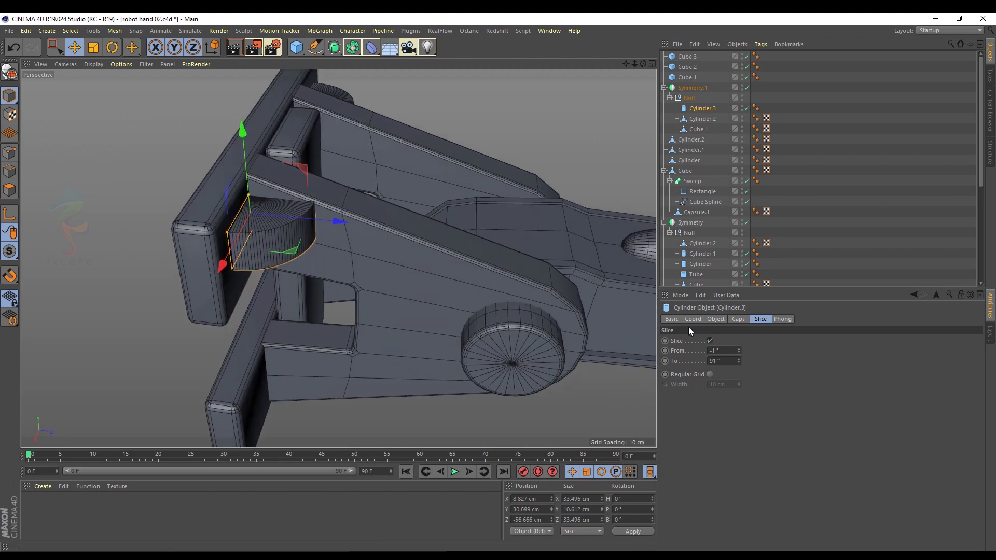
Set the quarter disc's height to 5 cm and its radius to 20 cm.
click(717, 320)
double_click(747, 351)
text(5)
key(Return)
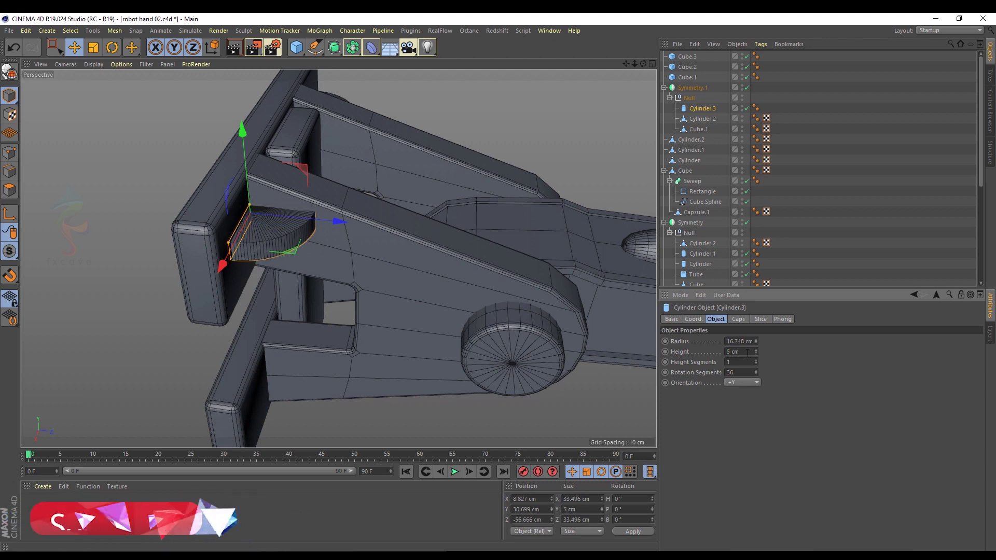
double_click(741, 341)
text(1)
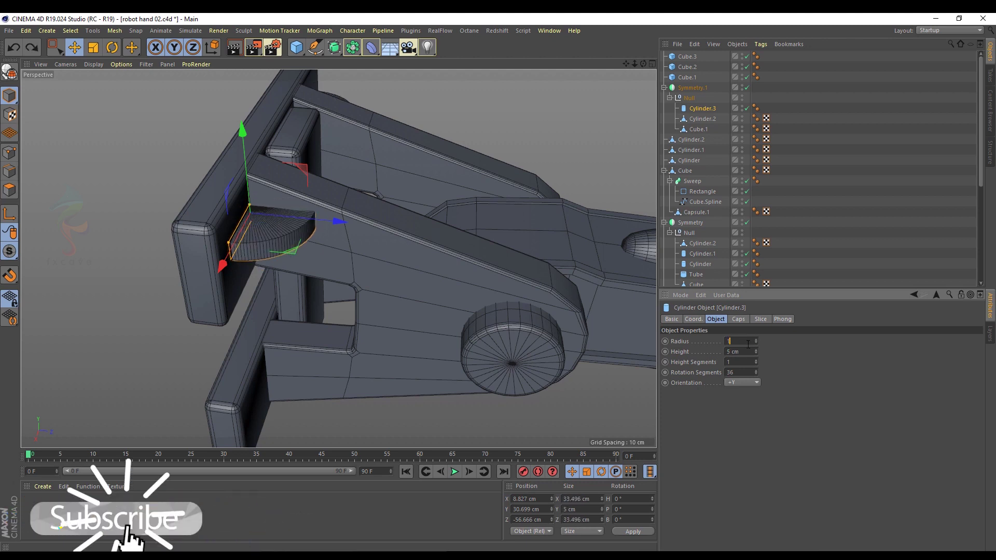
text(7)
key(Return)
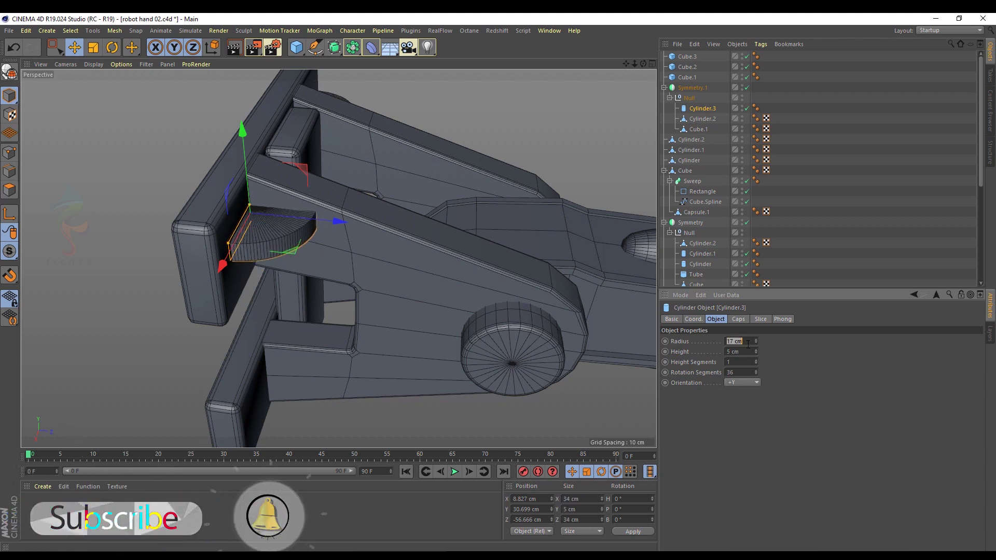
key(BackSpace)
text(2)
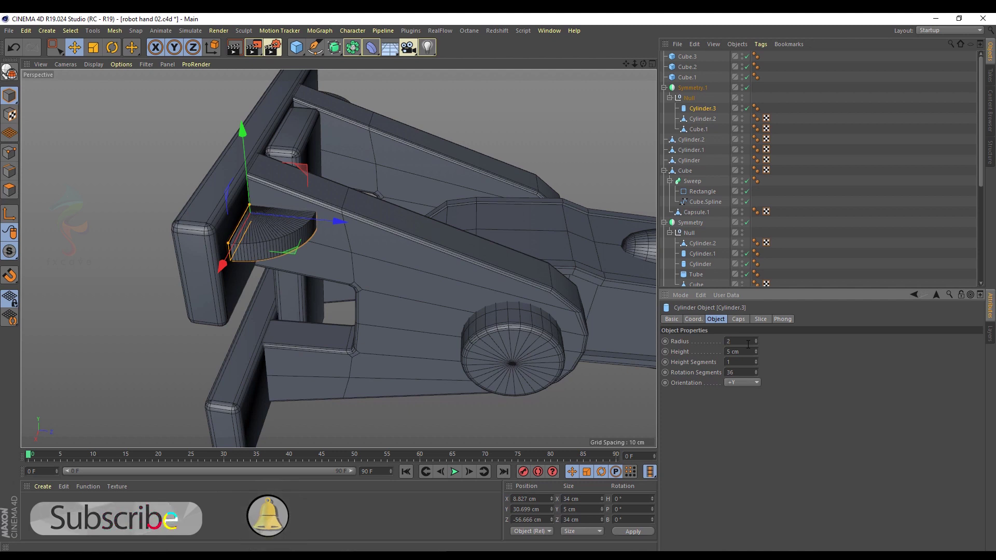
text(0)
key(Return)
Reduce the quarter disc's rotation segments to 7.
alt+drag(453, 240, 320, 258)
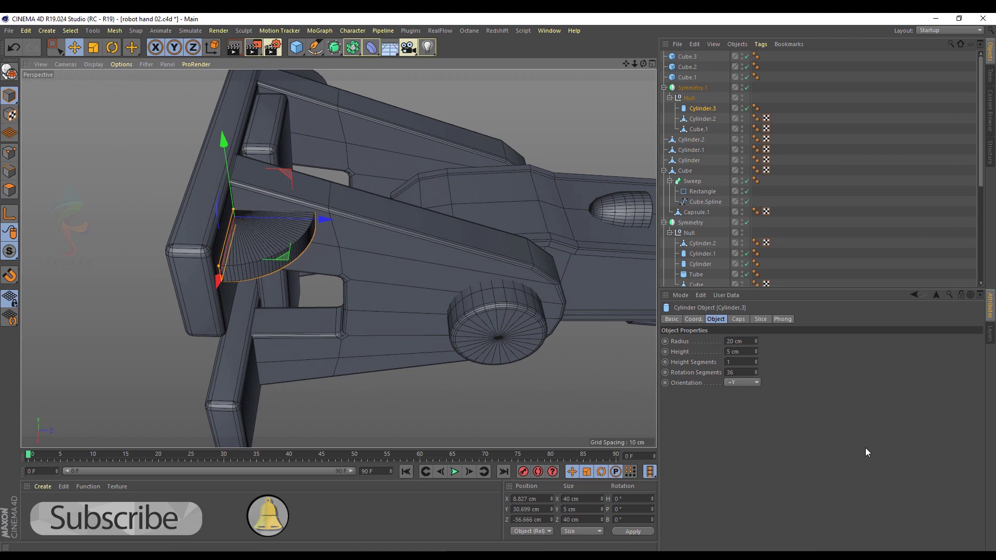
double_click(751, 371)
text(12)
key(Return)
drag(755, 372, 755, 385)
click(756, 370)
Convert the quarter disc to an editable polygon object and loop-select its upper and lower rim edges, saving the scene.
scroll(254, 266, up, 5)
scroll(249, 253, up, 2)
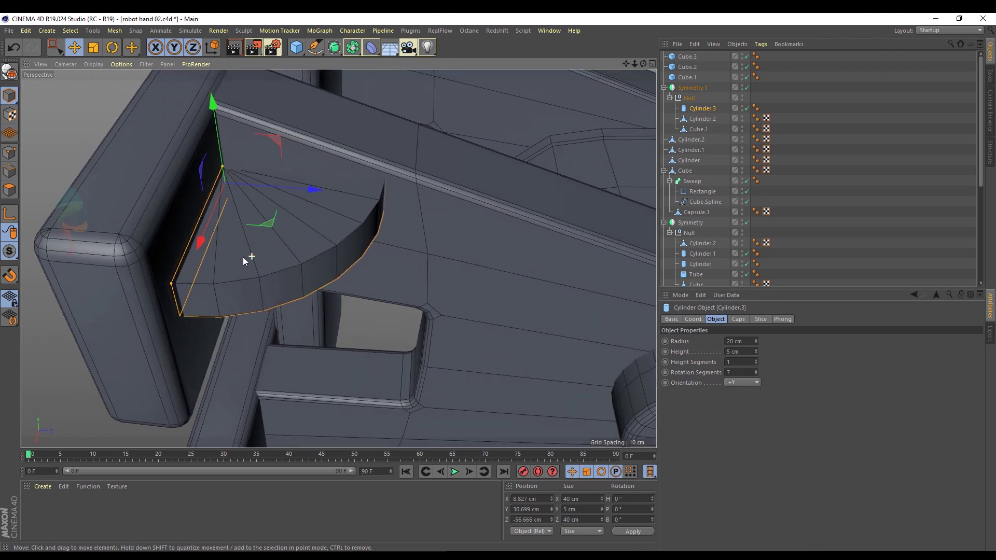
key(c)
click(11, 192)
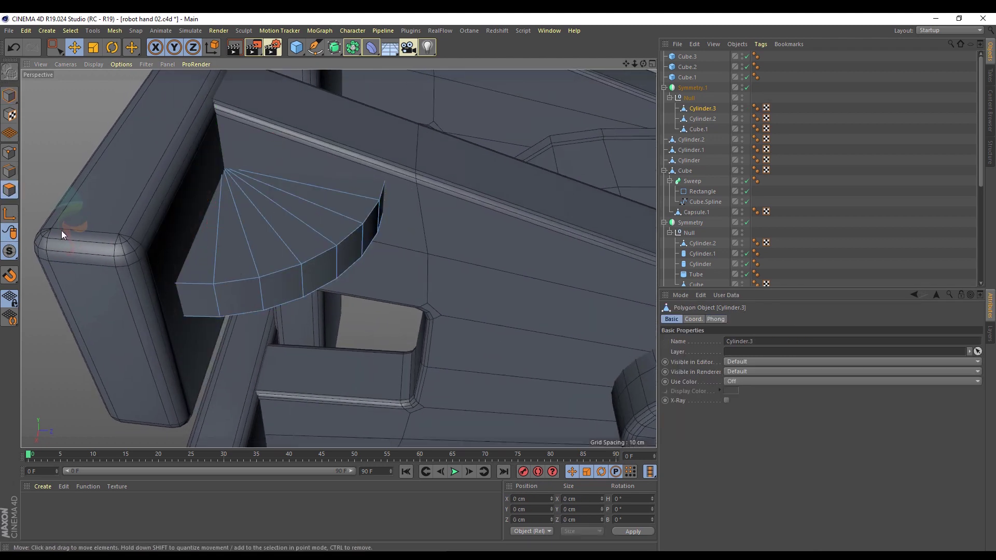
click(10, 171)
click(246, 280)
mouse_move(276, 297)
alt+mouse_down()
mouse_move(279, 251)
mouse_move(281, 295)
alt+mouse_up()
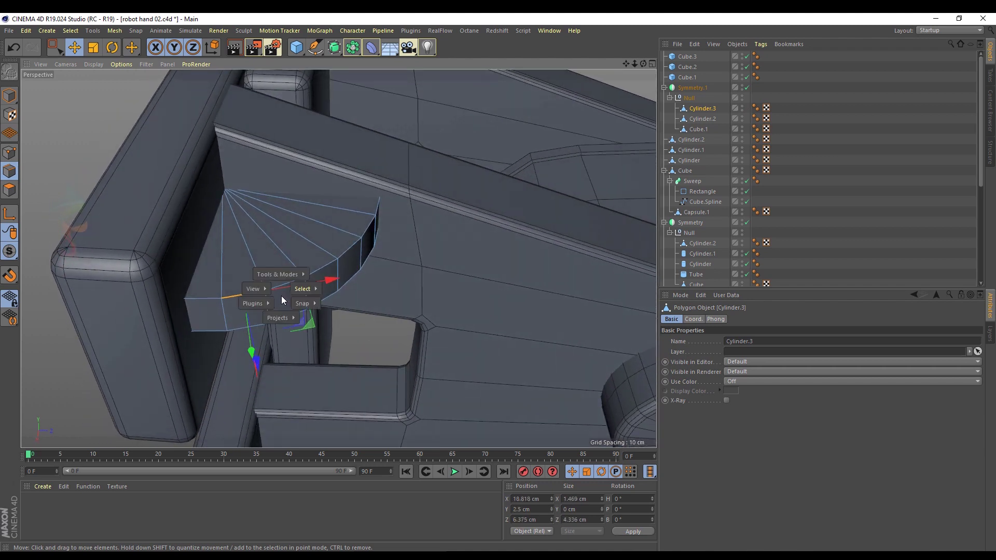
right_click(319, 291)
click(352, 221)
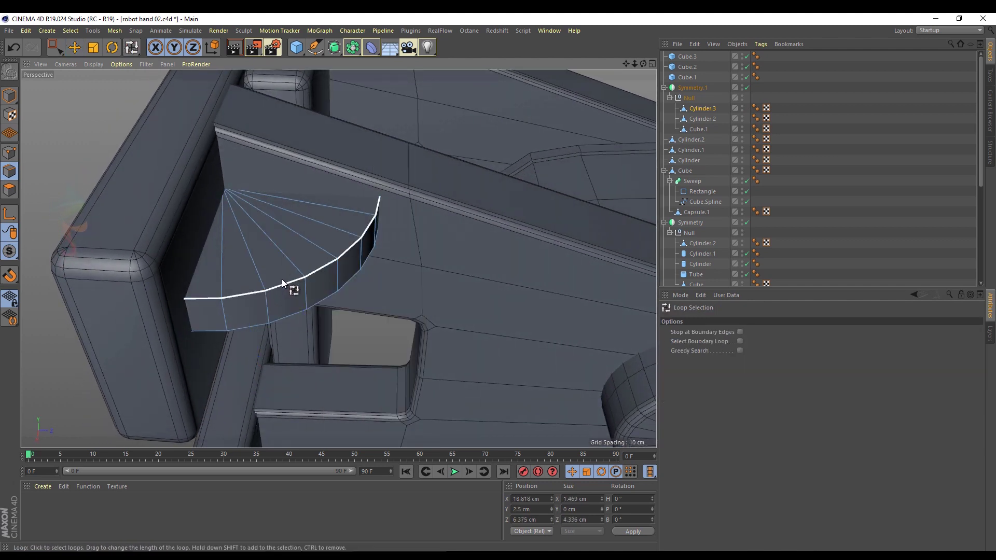
click(279, 318)
alt+drag(338, 329, 331, 269)
key(ctrl+s)
alt+drag(204, 170, 239, 135)
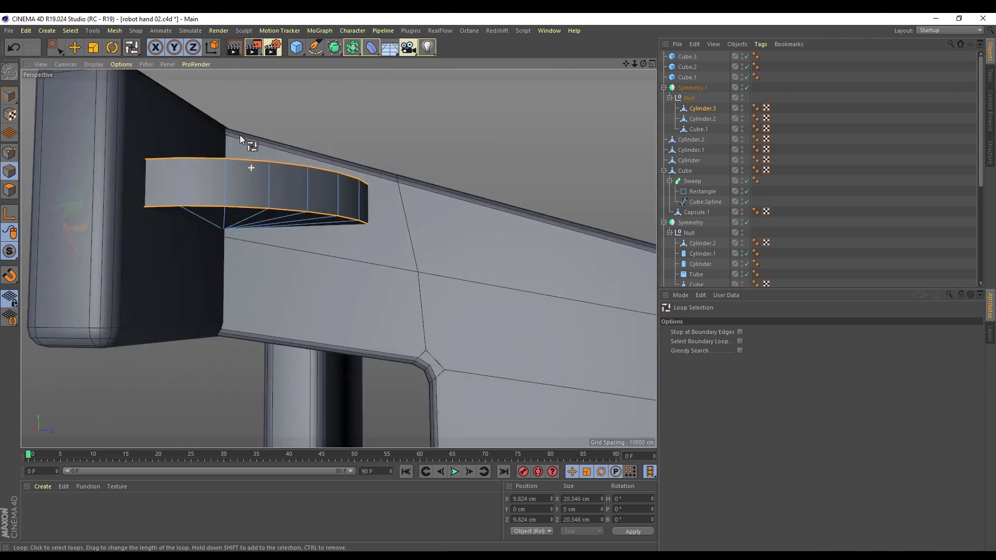
Move the quarter disc's bottom points down in the side view so the disc is about 9.56 cm thick.
click(12, 161)
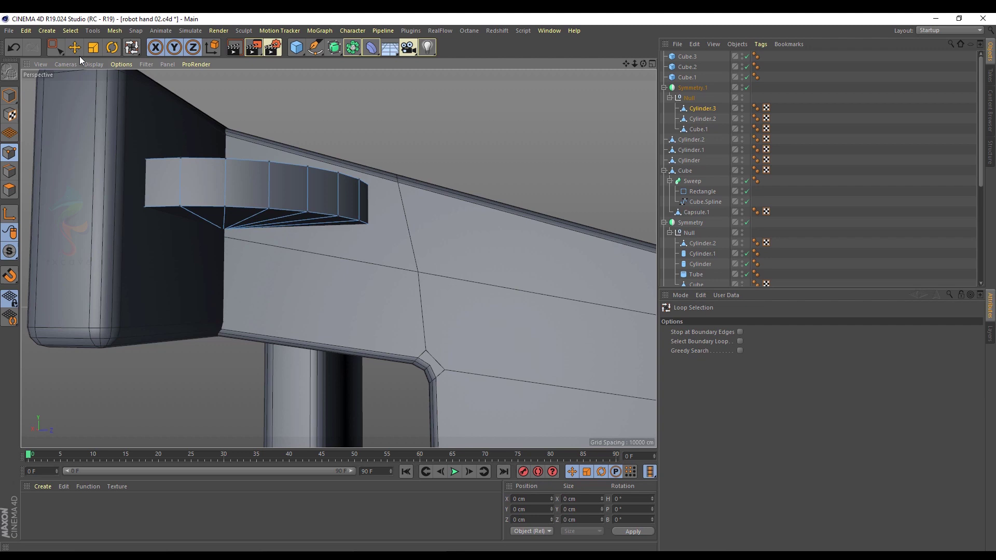
key(0)
middle_click(310, 97)
middle_click(211, 360)
scroll(232, 208, up, 2)
alt+middle_drag(211, 360, 191, 327)
scroll(204, 309, up, 1)
alt+middle_drag(221, 214, 193, 325)
alt+middle_drag(138, 215, 135, 228)
drag(132, 195, 268, 228)
scroll(224, 195, up, 2)
drag(186, 124, 382, 149)
middle_click(184, 148)
middle_click(154, 115)
Add two horizontal loop cuts around the quarter disc's curved side, the upper at about 74% and the other near the bottom.
right_click(410, 119)
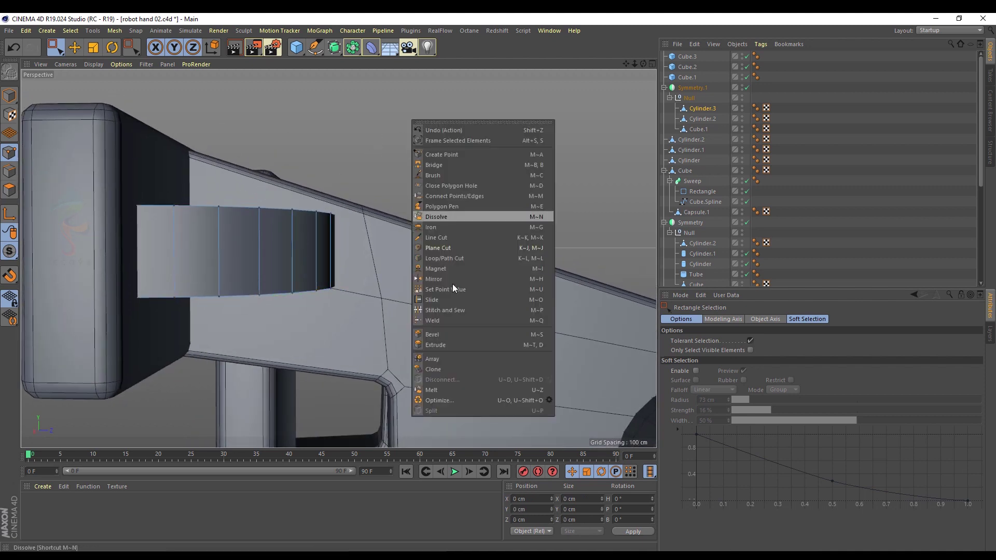
click(452, 260)
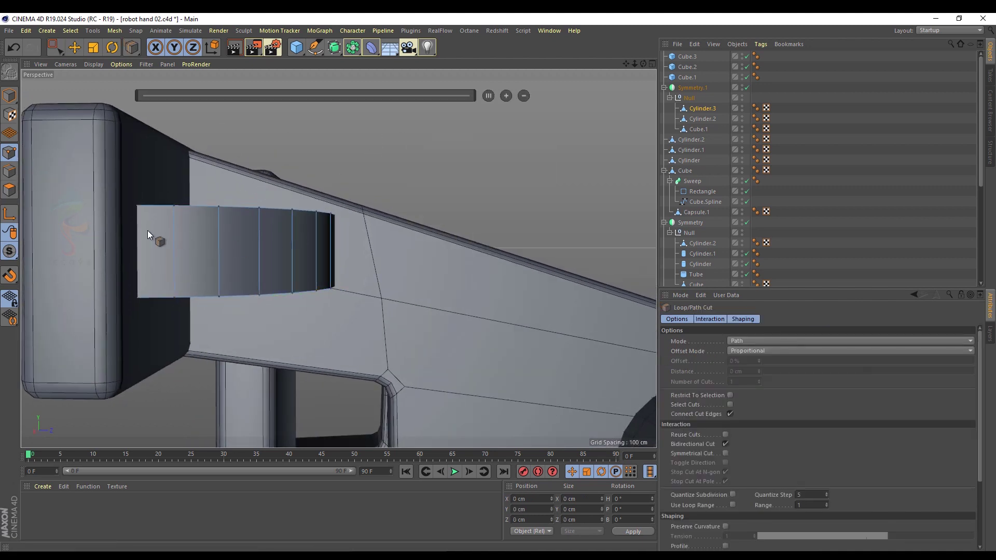
click(176, 229)
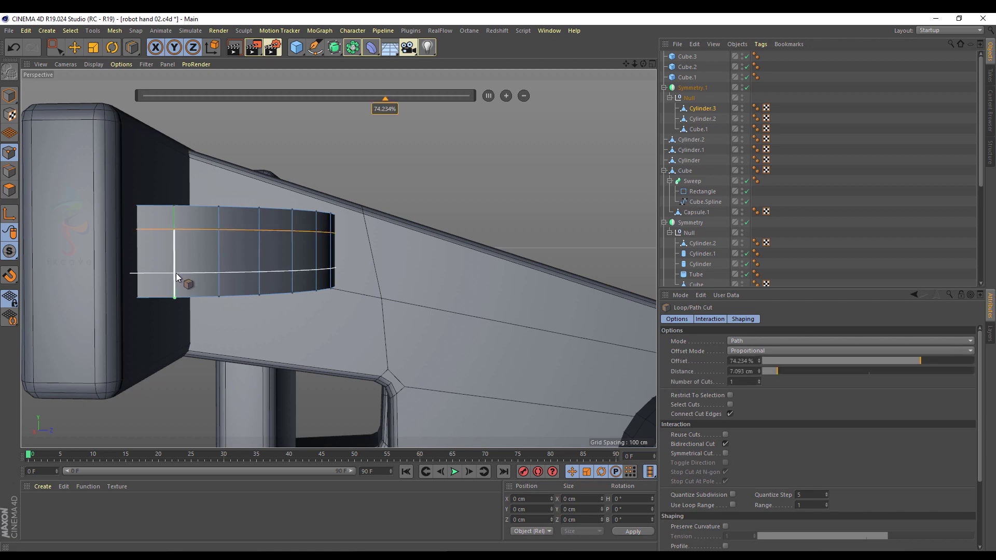
click(175, 272)
alt+drag(175, 271, 246, 280)
Select the first face of the curved side's middle band, disable the three top-level cubes and hide the Cube.1 bracket.
click(74, 48)
click(9, 190)
click(155, 255)
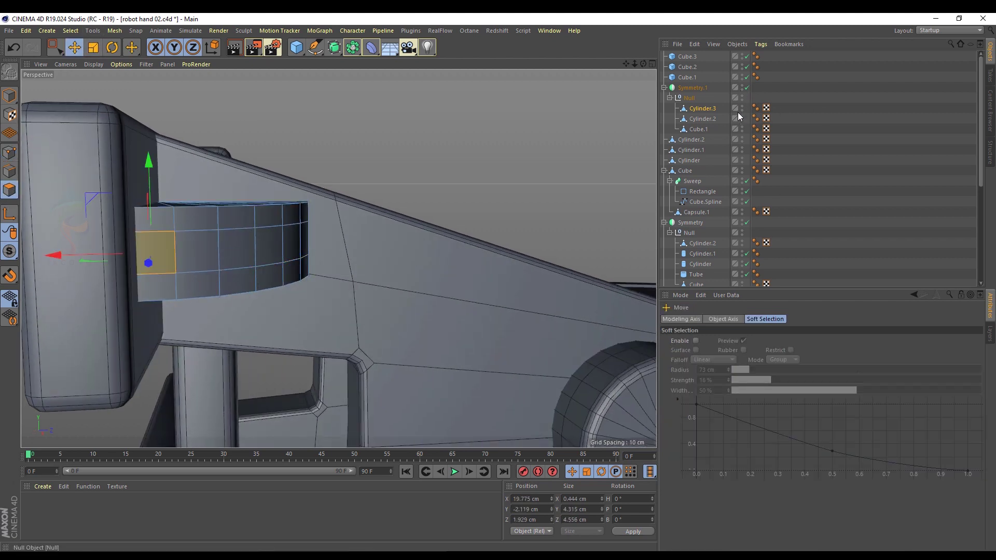
click(739, 127)
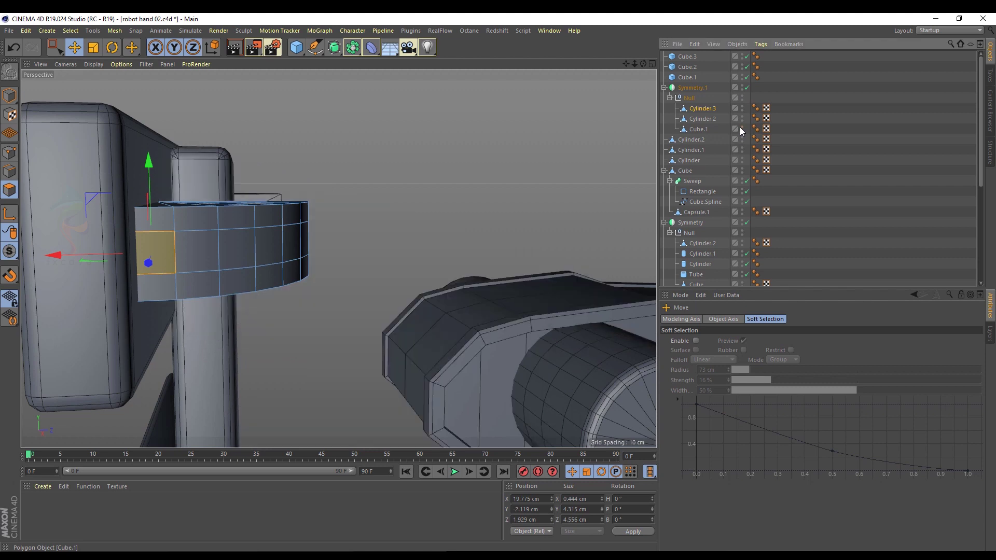
click(740, 127)
drag(746, 77, 748, 42)
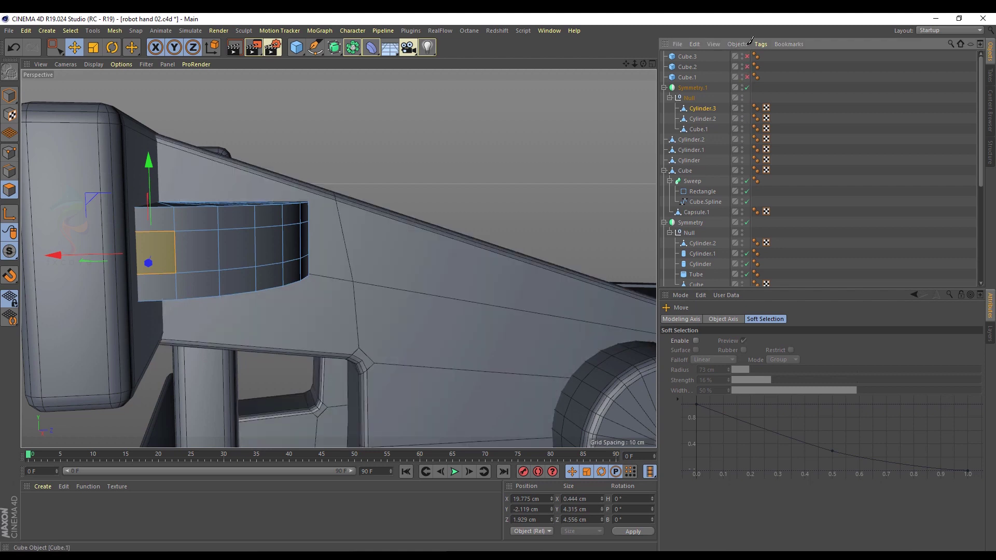
alt+drag(294, 160, 322, 208)
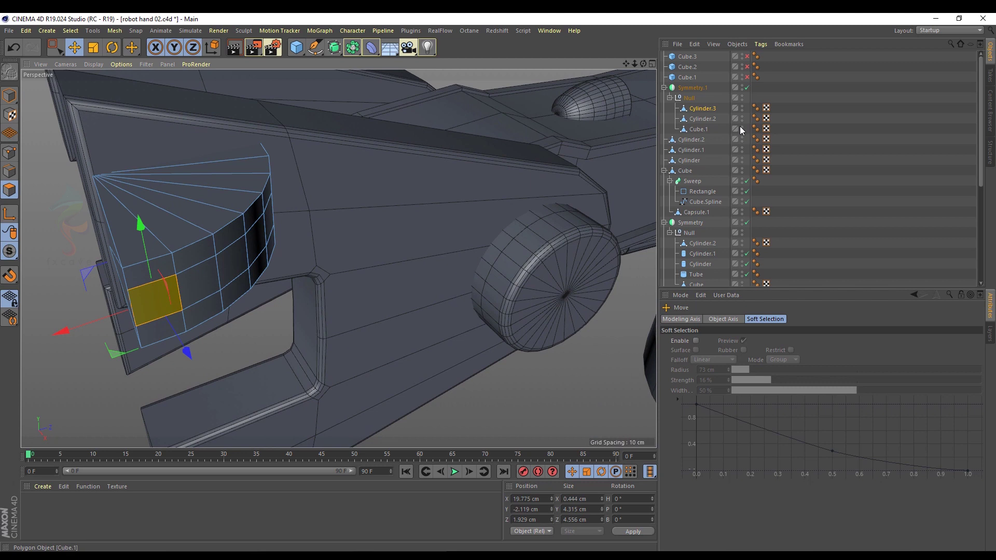
click(740, 127)
Add the remaining faces of the middle band around the curved side to the selection.
shift+click(207, 281)
shift+click(231, 260)
shift+click(253, 244)
alt+drag(242, 246, 207, 242)
alt+drag(266, 256, 414, 354)
Extrude the middle band's faces inward to form a recessed groove around the quarter disc's curved side.
right_click(414, 354)
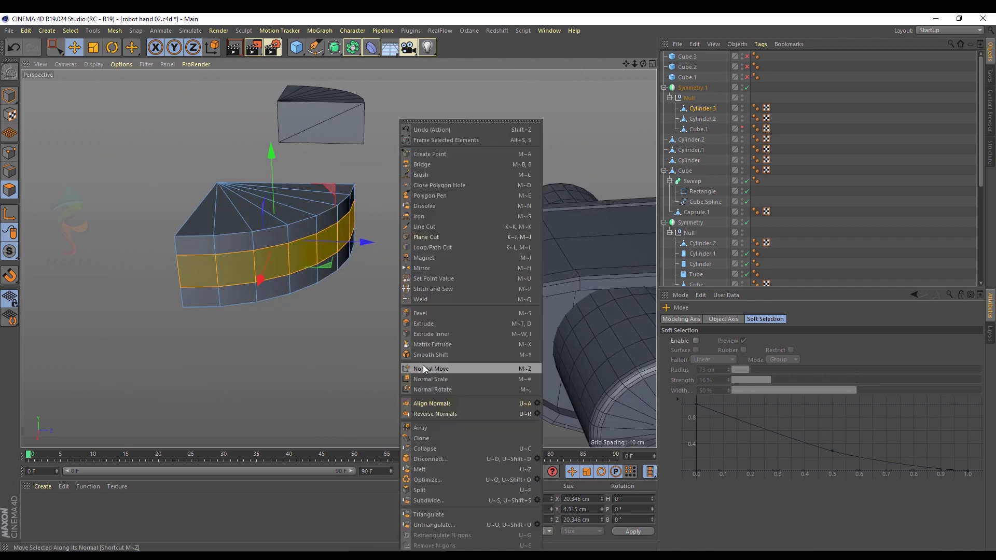
click(422, 324)
drag(332, 275, 267, 259)
key(ctrl+z)
alt+drag(166, 274, 122, 274)
alt+right_drag(122, 273, 280, 281)
mouse_move(188, 273)
alt+mouse_down()
mouse_move(245, 273)
mouse_move(248, 282)
mouse_move(202, 282)
alt+mouse_up()
alt+drag(281, 278, 185, 276)
key(ctrl+z)
mouse_move(379, 233)
alt+mouse_down()
mouse_move(422, 250)
mouse_move(371, 235)
alt+mouse_up()
Switch to editing the quarter disc's edges and loop-select the outer edges of the groove.
click(701, 108)
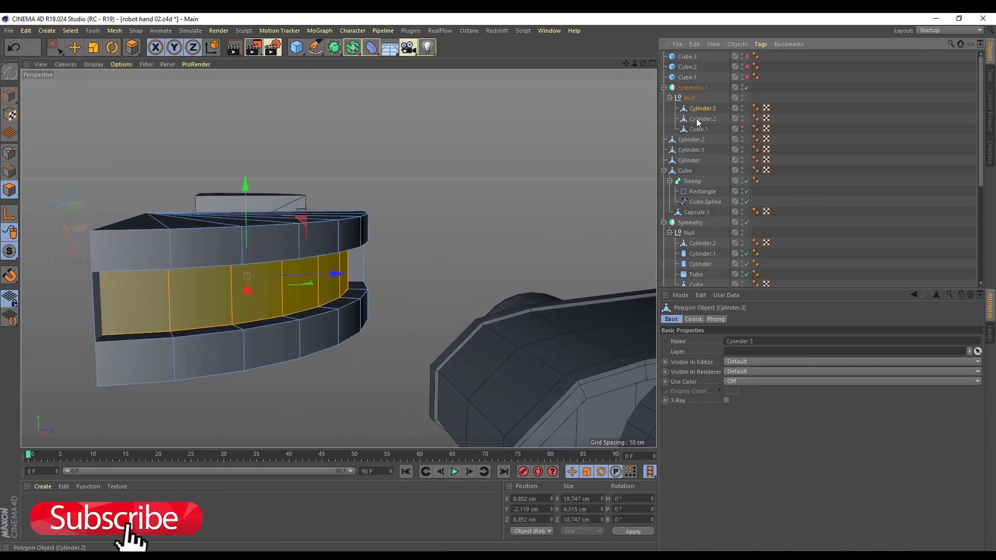
click(9, 170)
click(74, 48)
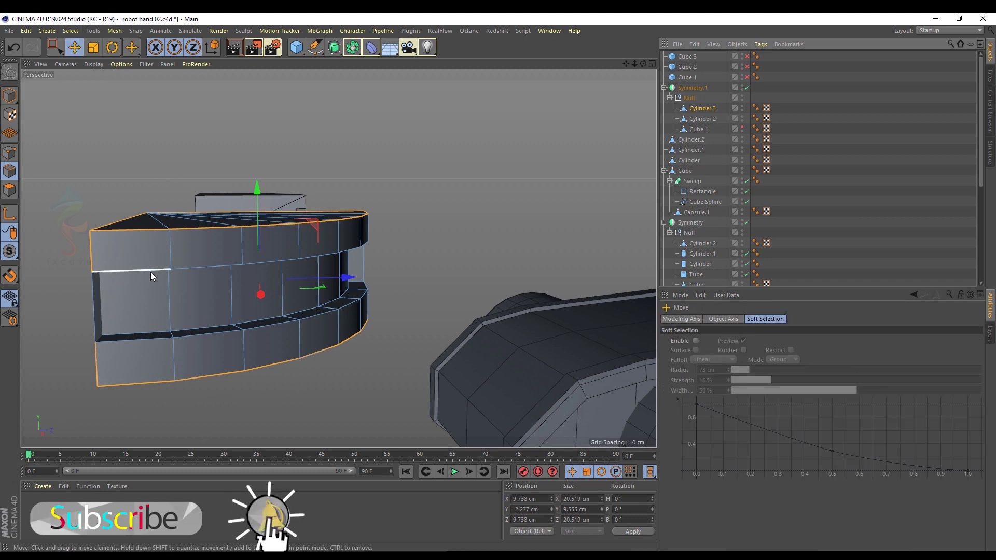
click(151, 271)
shift+click(191, 267)
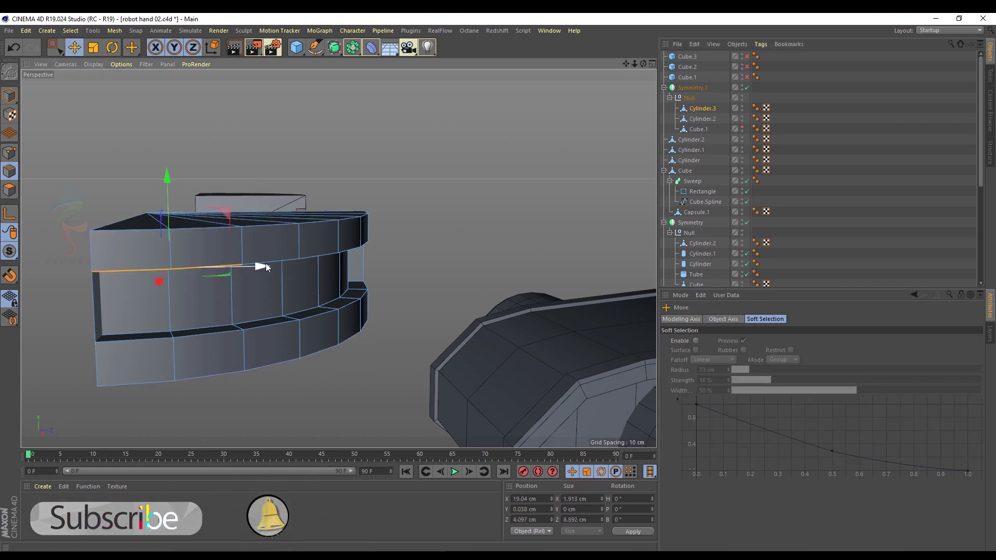
key(v)
mouse_move(292, 254)
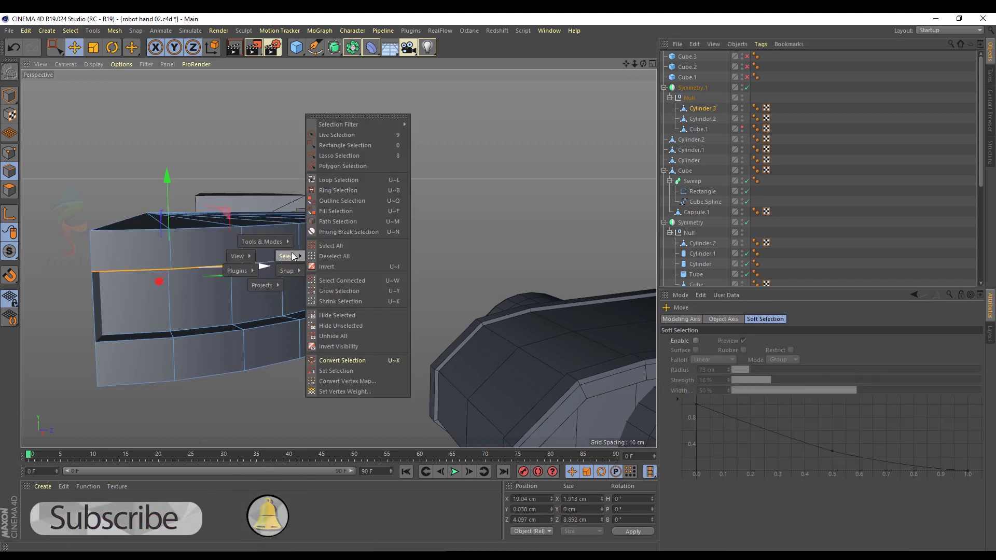
click(337, 180)
click(216, 261)
alt+drag(218, 261, 155, 250)
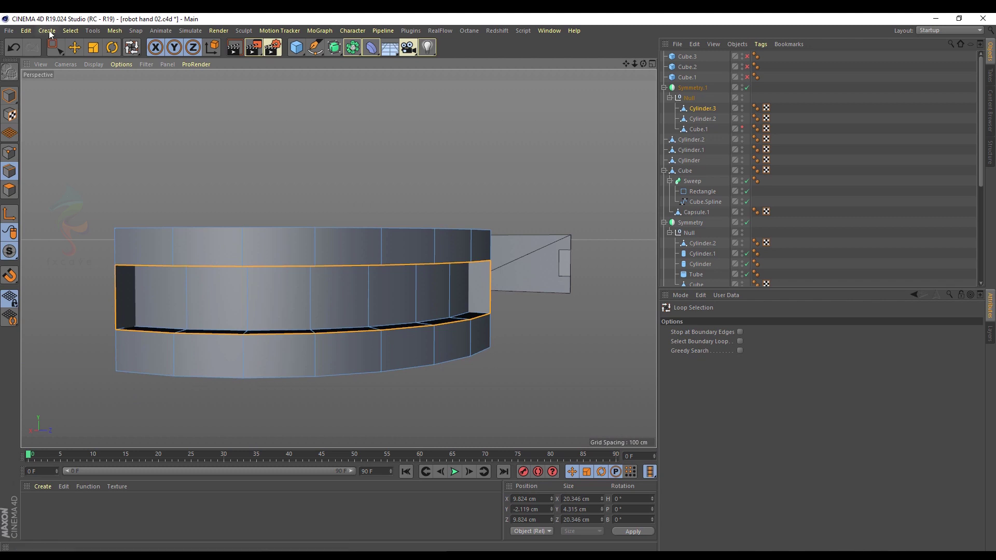
Delete the flat cut face at the quarter disc's end-plate side by removing its edges.
key(e)
click(123, 298)
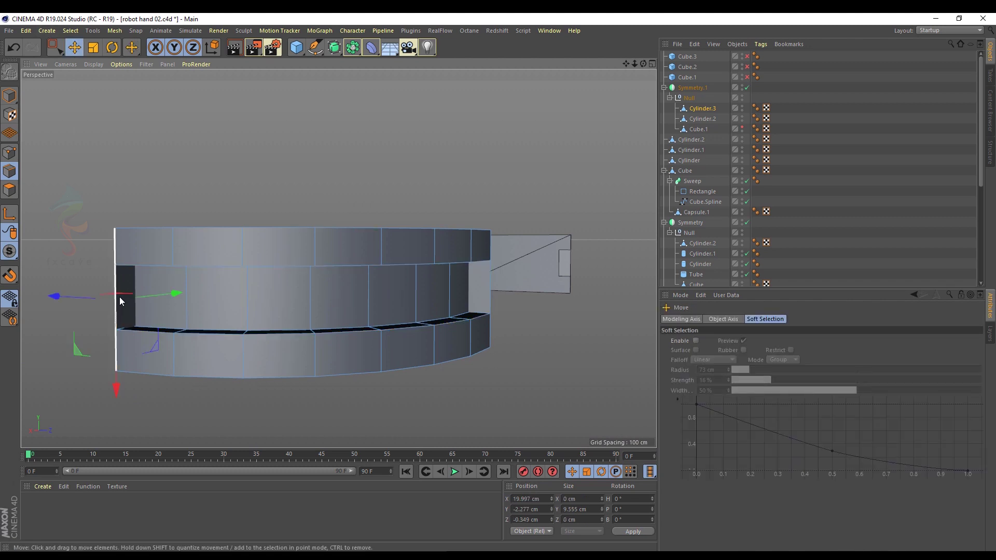
key(Delete)
click(120, 296)
alt+drag(118, 285, 170, 264)
click(225, 281)
click(269, 300)
click(170, 263)
Delete the flat cut face on the quarter disc's prong side, including the pieces beside the groove.
alt+drag(334, 288, 372, 352)
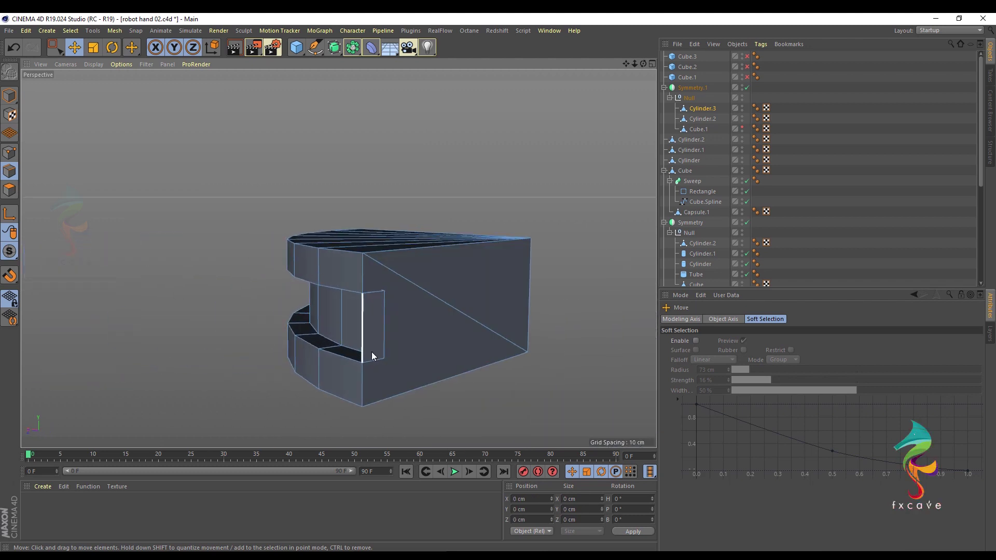
click(365, 330)
key(Delete)
click(365, 328)
key(Delete)
click(423, 289)
key(Delete)
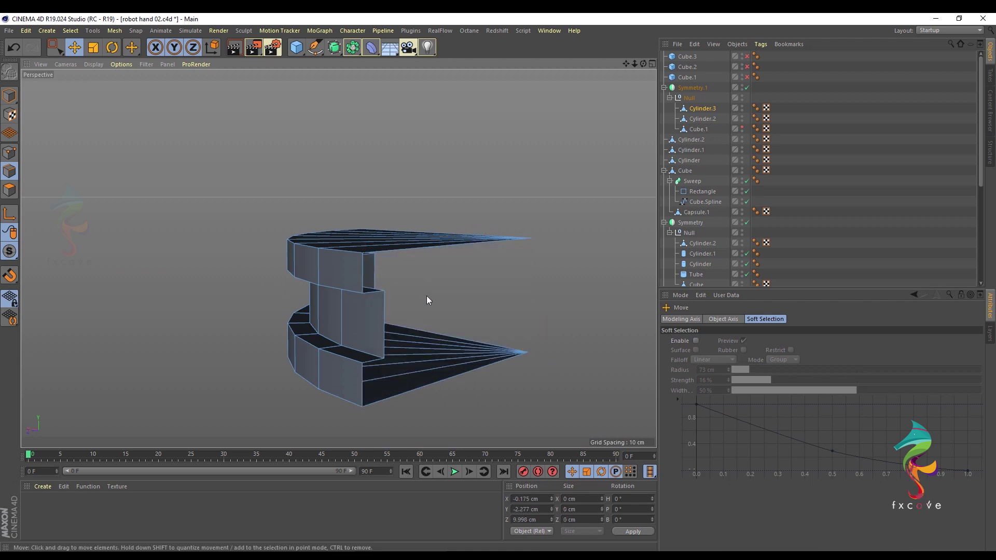
click(428, 301)
Show the Cube.1 bracket again and re-enable the three top-level cubes.
alt+drag(397, 287, 467, 296)
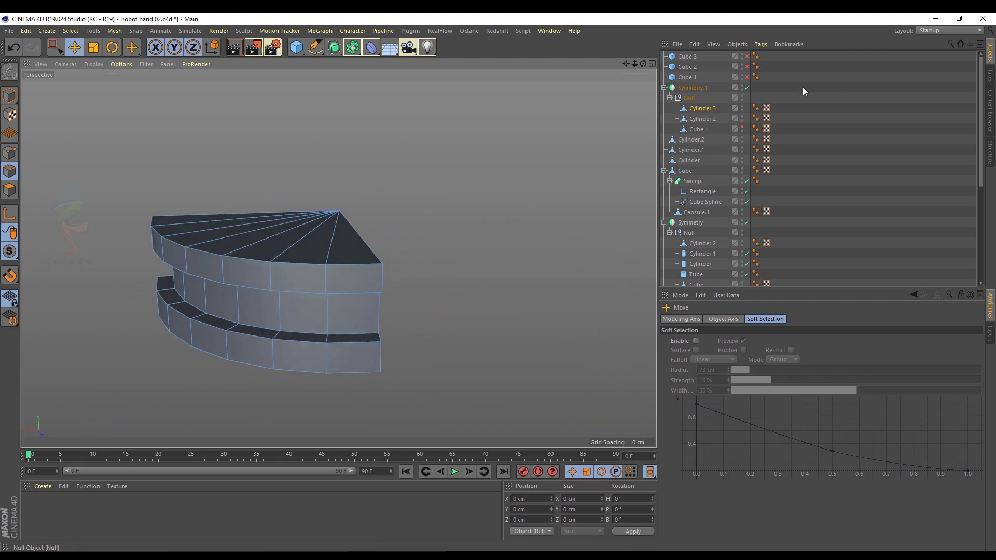
click(742, 127)
alt+drag(391, 192, 449, 267)
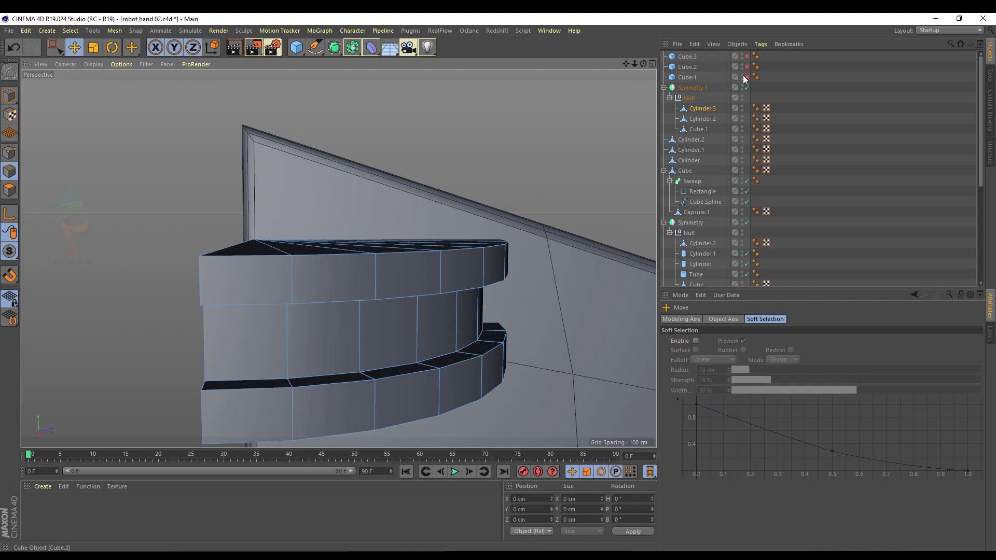
drag(745, 77, 746, 48)
alt+drag(333, 225, 303, 166)
Loop-select the quarter disc's curved outer edges above and below, together with the edges along both sides of its groove.
click(295, 313)
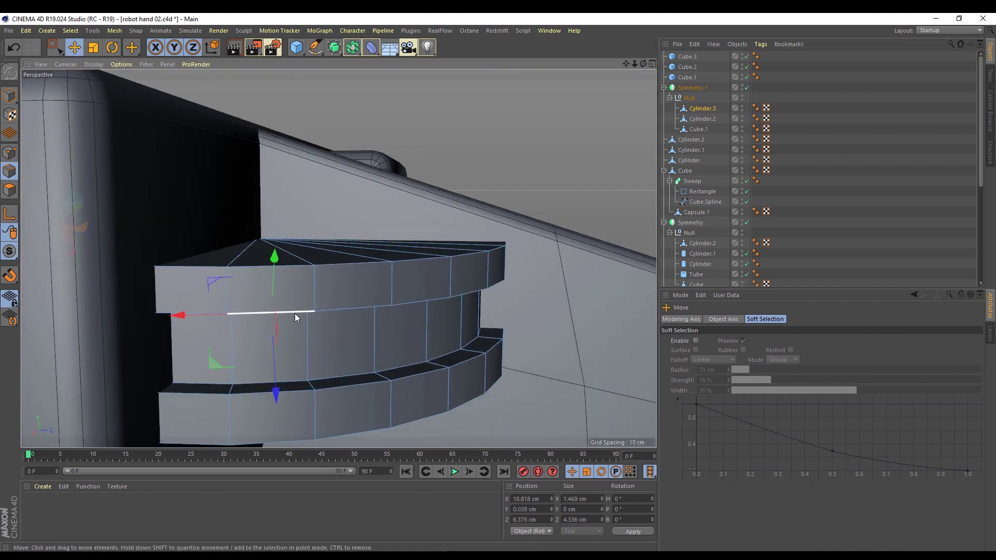
right_click(294, 313)
click(387, 228)
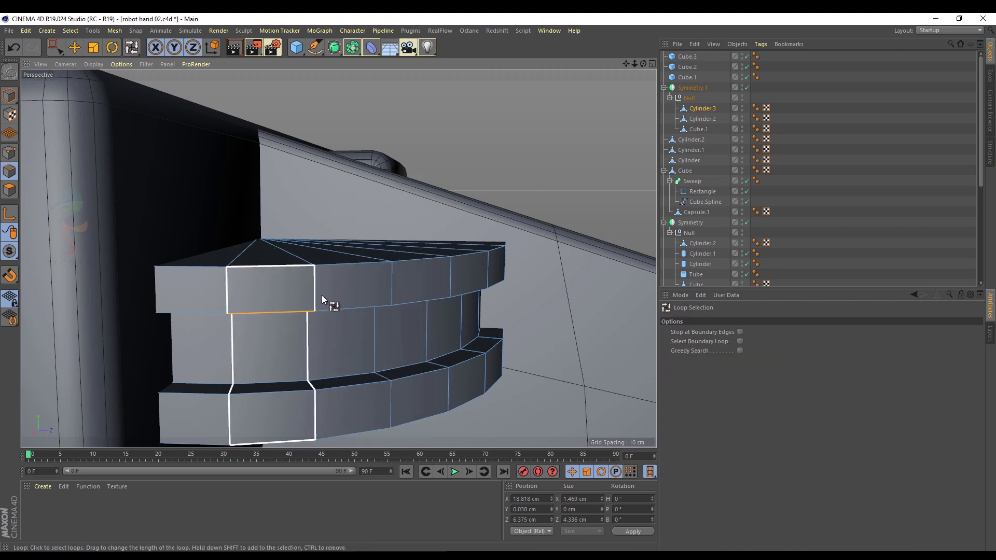
click(335, 310)
shift+click(337, 271)
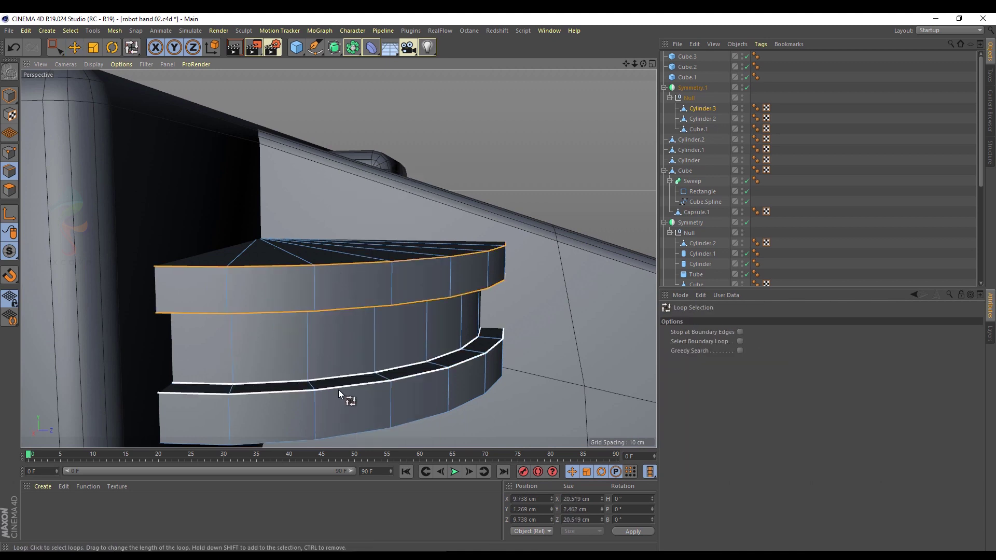
shift+drag(341, 390, 343, 434)
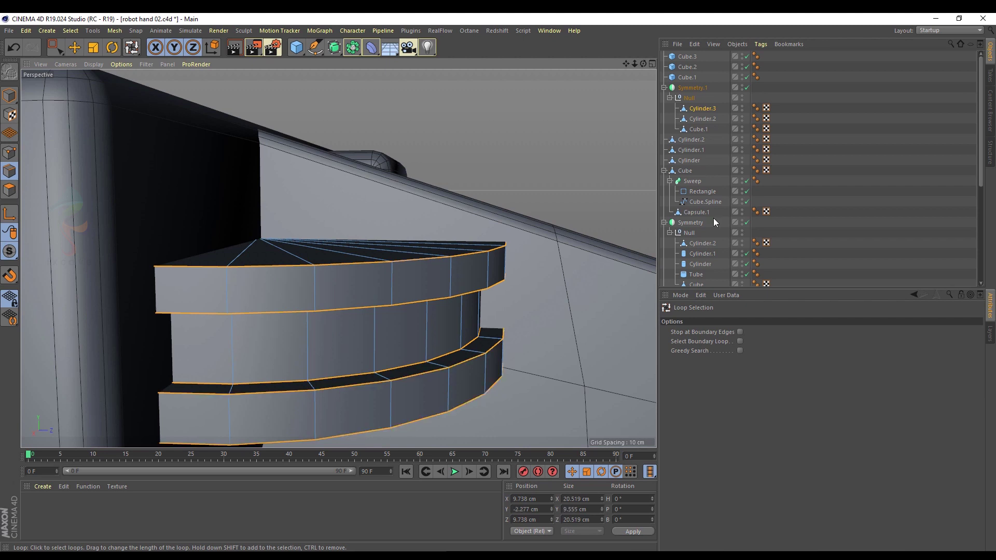
Try to bevel the selected rim and groove edges of the quarter disc with a 0.2 cm offset.
right_click(517, 100)
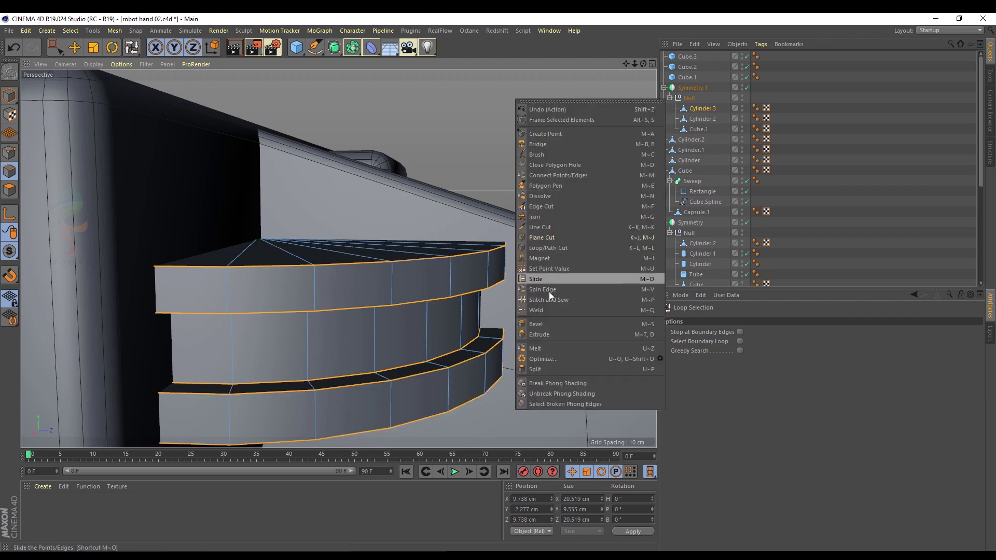
click(542, 322)
drag(432, 302, 437, 296)
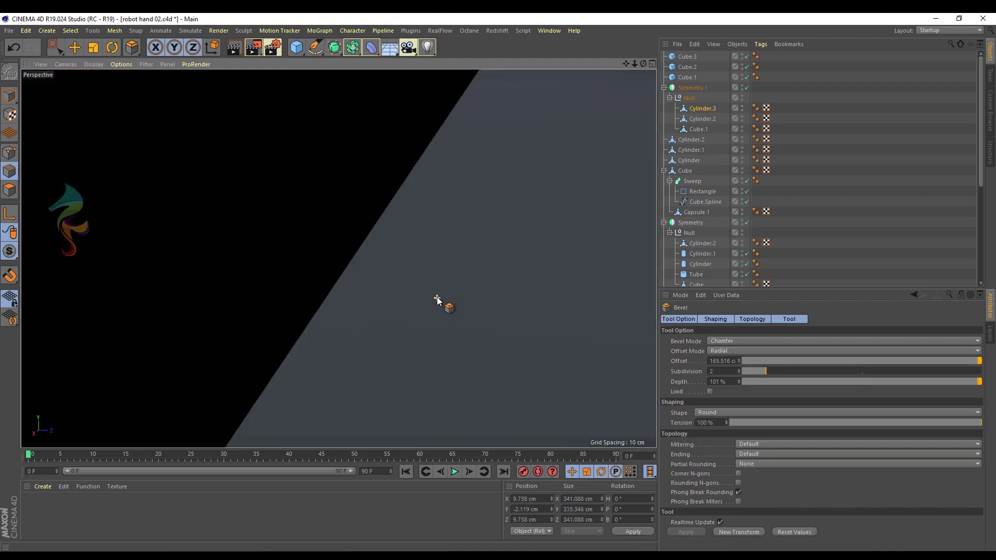
key(ctrl+z)
scroll(437, 298, down, 3)
click(775, 361)
drag(776, 361, 754, 363)
drag(506, 346, 380, 274)
drag(838, 361, 626, 363)
text(0.2)
key(Return)
scroll(374, 292, up, 3)
mouse_move(374, 292)
alt+mouse_down()
mouse_move(371, 265)
mouse_move(390, 286)
alt+mouse_up()
key(ctrl+z)
Optimize the quarter disc's points and bevel its rim and groove edges by about 0.43 cm with 2 subdivisions.
click(13, 153)
right_click(486, 432)
click(524, 414)
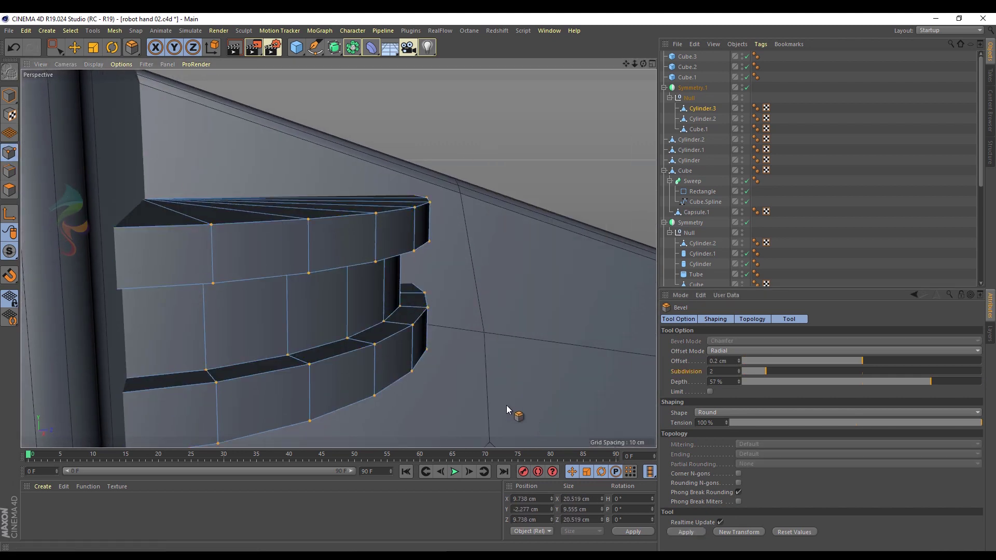
click(8, 174)
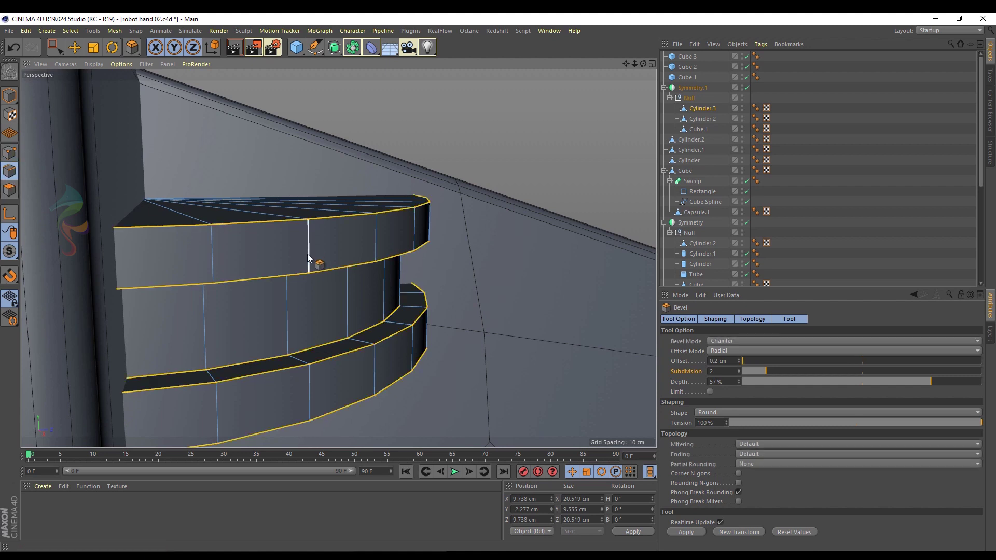
drag(321, 269, 349, 263)
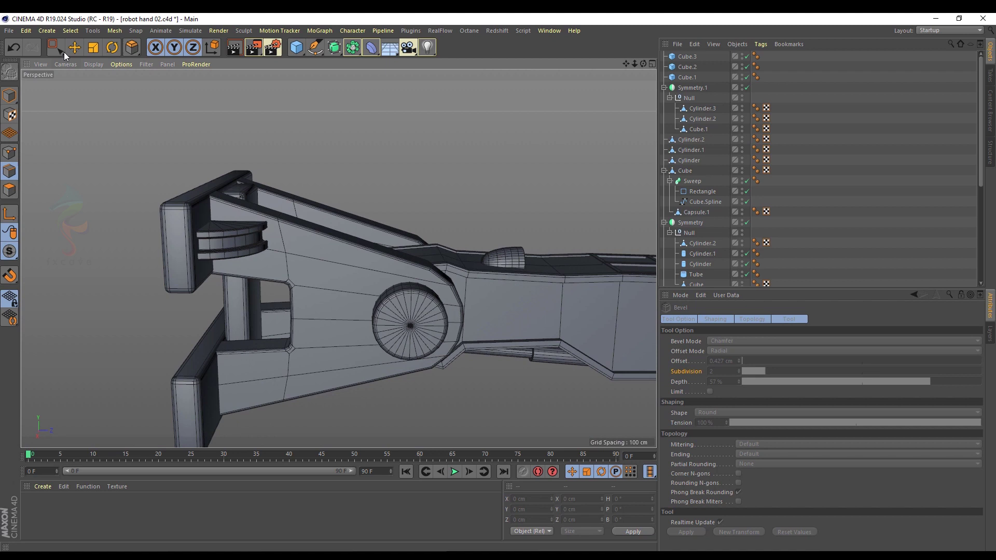
click(74, 48)
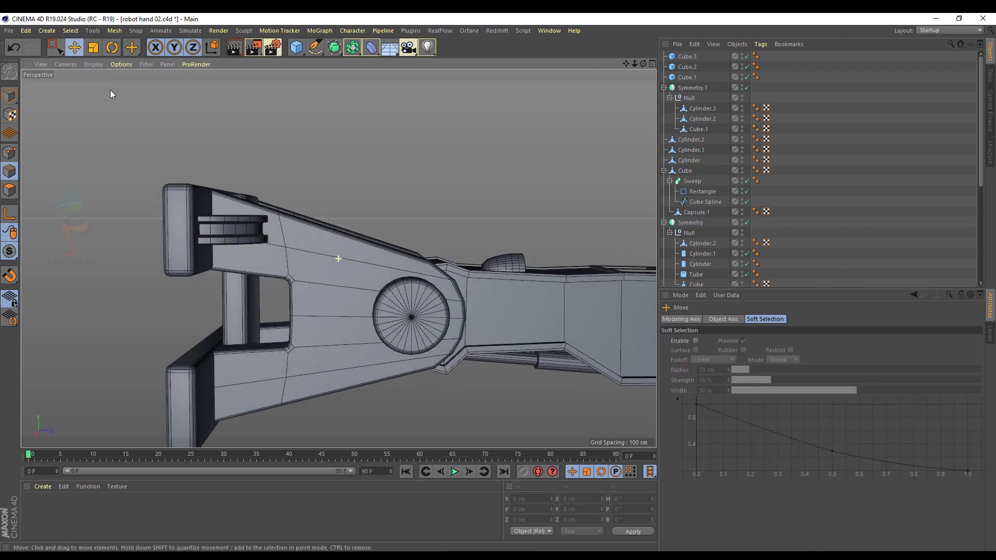
Duplicate the beveled quarter disc, move the copy down to the lower end plate, and save the project.
click(700, 111)
ctrl+drag(698, 111, 698, 105)
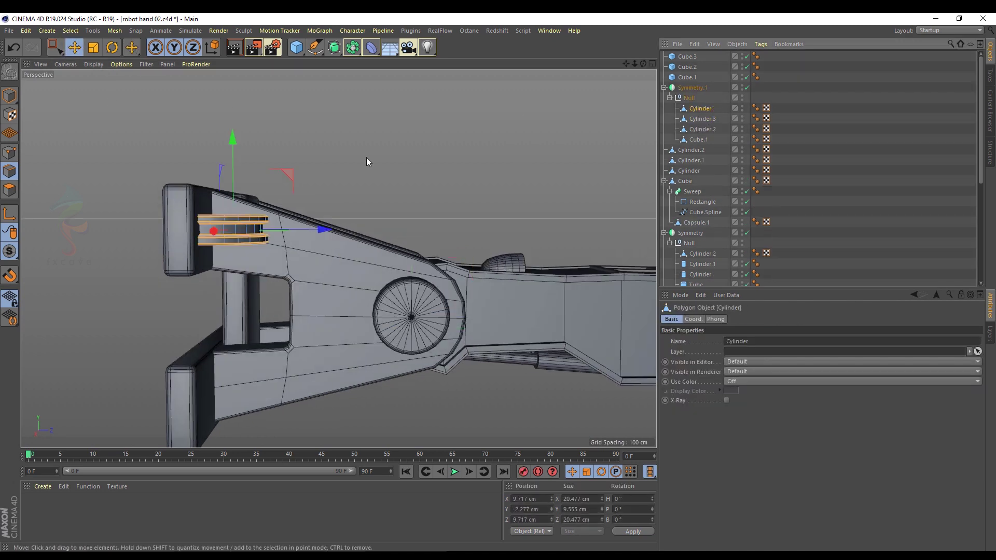
click(10, 95)
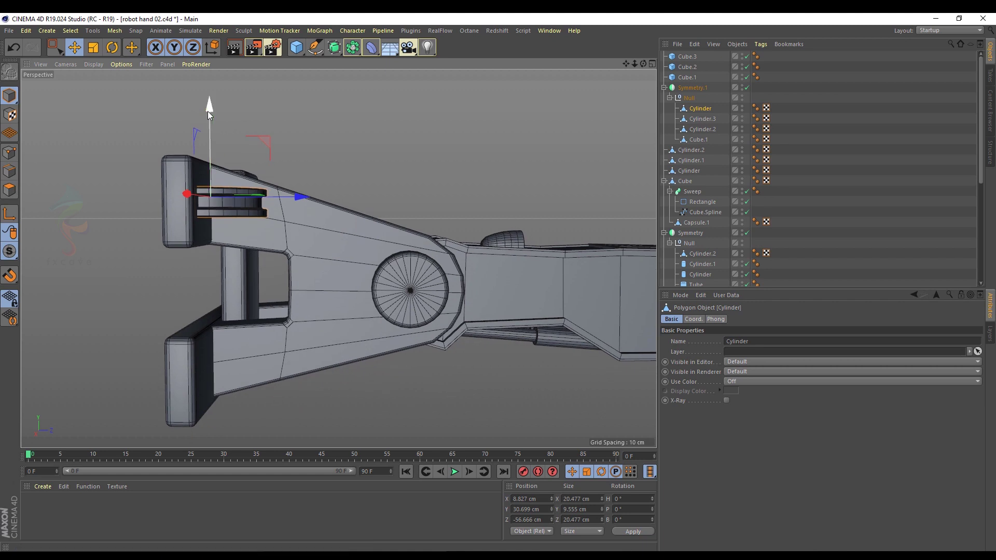
drag(207, 111, 183, 285)
drag(253, 257, 254, 257)
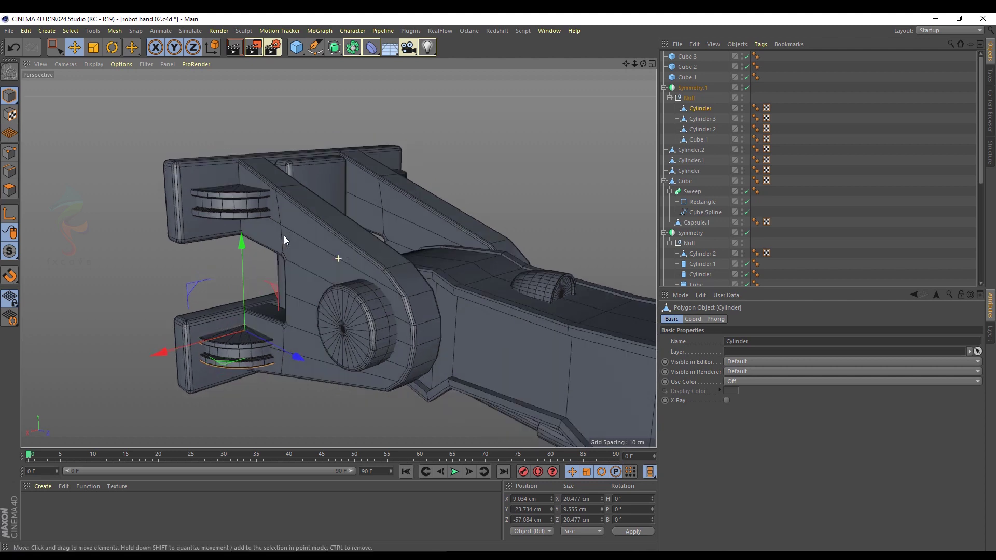
alt+drag(284, 240, 307, 196)
scroll(256, 224, down, 3)
click(293, 201)
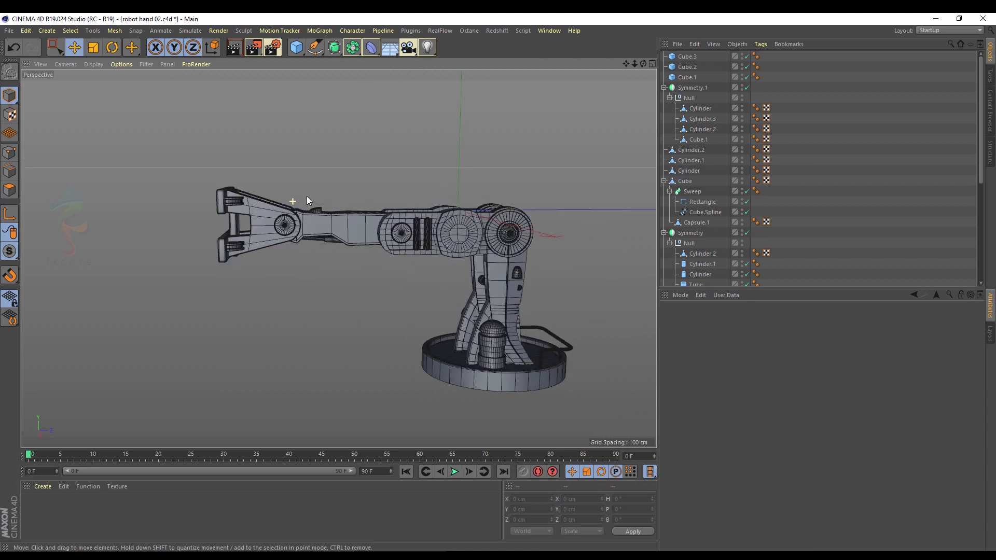
key(ctrl+s)
Add a cube primitive and place it inside the null of Symmetry.1.
scroll(245, 238, up, 3)
alt+drag(251, 232, 252, 257)
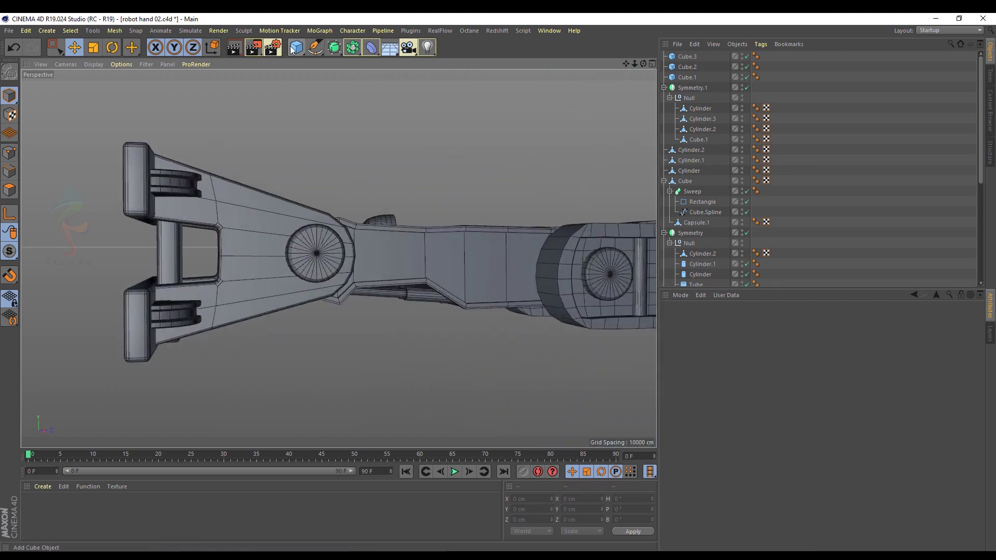
drag(296, 47, 372, 63)
click(373, 63)
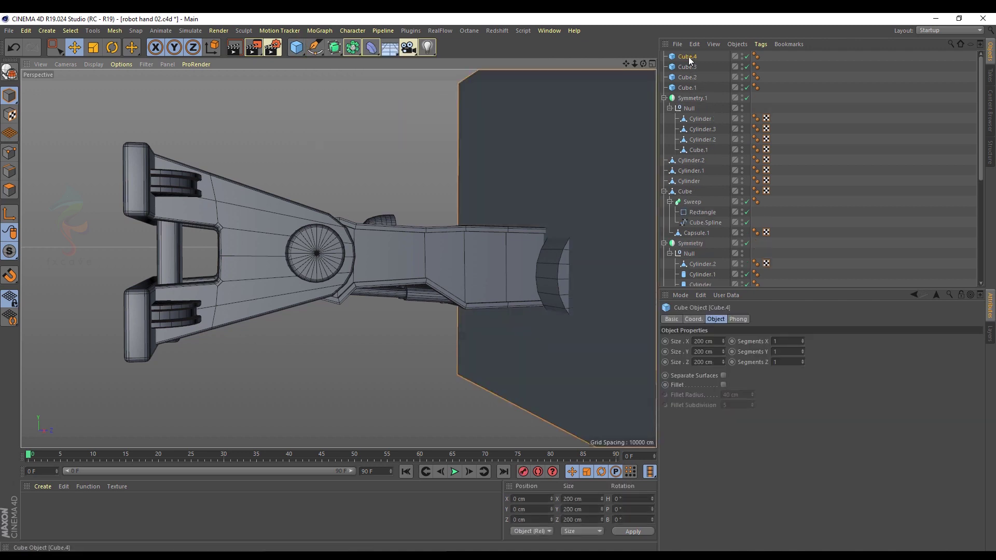
drag(689, 57, 693, 112)
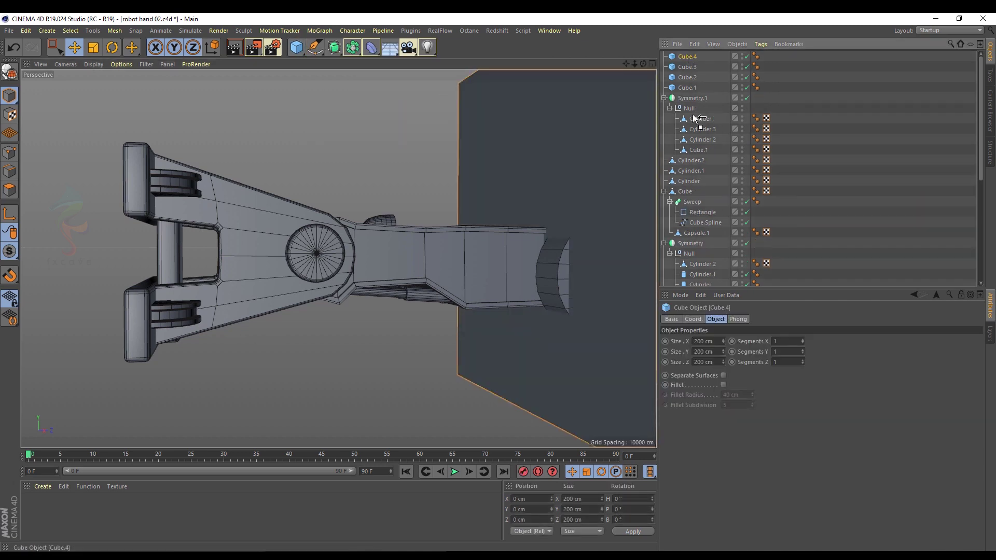
Shrink the new cube, setting its X and Y sizes to 10 cm and reducing its Z size.
double_click(718, 341)
text(100)
key(Tab)
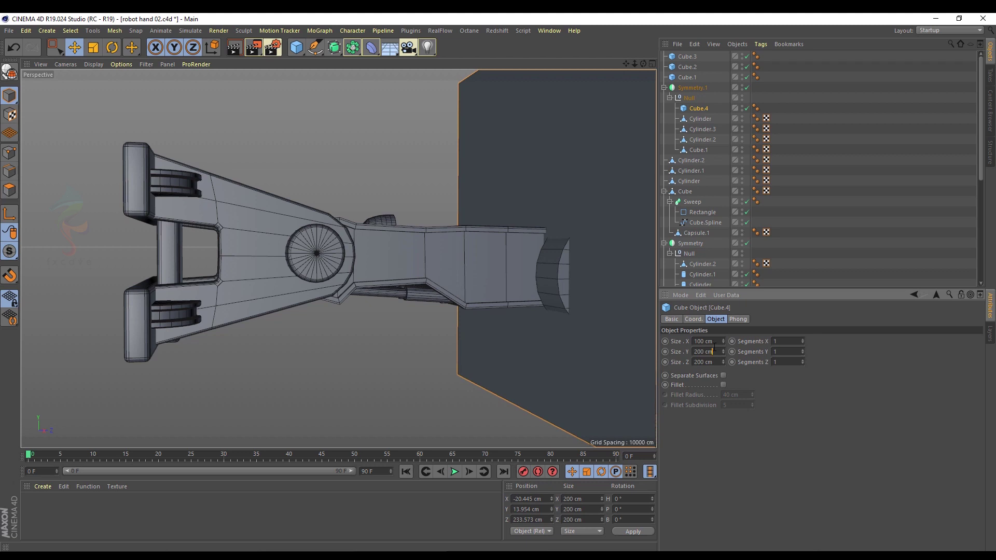
double_click(710, 341)
text(10)
key(Tab)
text(10)
key(Tab)
text(1)
Move the cube onto the wrist bracket's prong and reshape it into a thin upright bar about 20 cm tall.
scroll(487, 157, down, 4)
drag(609, 146, 354, 255)
drag(328, 329, 361, 366)
scroll(316, 289, up, 5)
drag(315, 290, 304, 177)
scroll(304, 176, up, 2)
drag(272, 144, 279, 231)
alt+drag(337, 270, 418, 289)
drag(308, 226, 308, 217)
drag(315, 266, 312, 270)
scroll(313, 271, up, 5)
alt+drag(347, 259, 287, 235)
drag(306, 170, 306, 143)
scroll(322, 213, down, 3)
Fillet the bar's edges with a 0.2 cm radius and 4 subdivisions.
click(723, 385)
double_click(737, 395)
text(0.2)
key(Return)
click(751, 407)
Fine-tune the bar's position, duplicate it twice into a row of three ribs on the prong, and save the project.
drag(311, 156, 311, 177)
alt+drag(312, 179, 363, 290)
drag(385, 328, 330, 286)
alt+drag(330, 286, 293, 180)
drag(293, 199, 294, 186)
drag(303, 264, 306, 264)
drag(294, 186, 296, 179)
alt+drag(333, 254, 412, 259)
click(689, 110)
click(166, 239)
scroll(271, 212, down, 6)
alt+drag(266, 189, 340, 177)
scroll(340, 122, down, 4)
scroll(326, 164, down, 4)
key(ctrl+s)
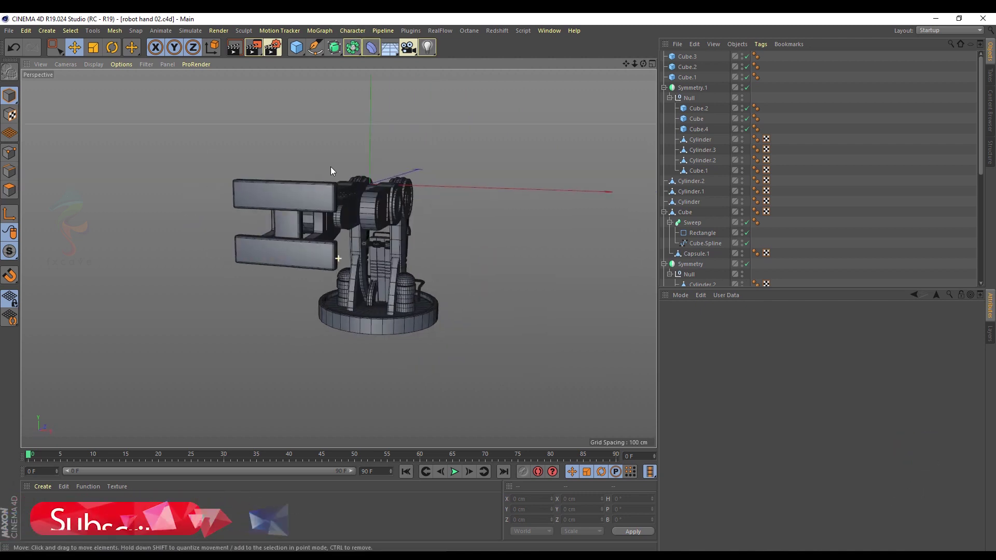
Examine the whole arm and the wrist bracket from the front, the side and above.
alt+drag(331, 166, 279, 167)
scroll(284, 180, up, 2)
alt+drag(342, 191, 338, 216)
scroll(358, 293, up, 3)
alt+drag(402, 353, 369, 351)
scroll(241, 260, down, 4)
alt+drag(223, 222, 436, 358)
click(443, 369)
key(ctrl+shift+a)
alt+drag(449, 248, 205, 260)
alt+right_drag(205, 261, 313, 219)
alt+drag(313, 220, 268, 220)
click(330, 239)
alt+drag(268, 217, 180, 279)
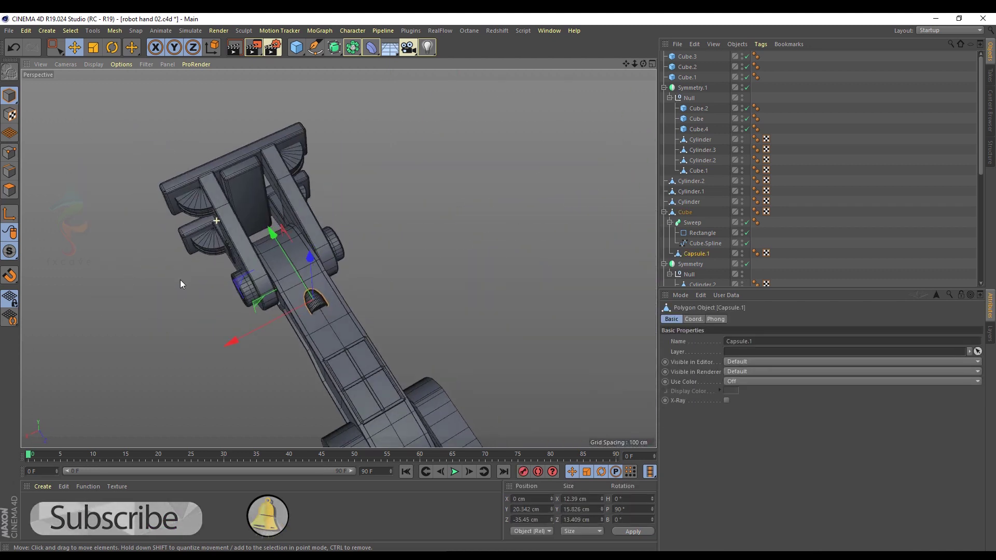
Widen the wrist prong by moving the points of its outer side outward about 4.3 cm in the top view.
scroll(227, 229, up, 3)
click(232, 224)
click(698, 171)
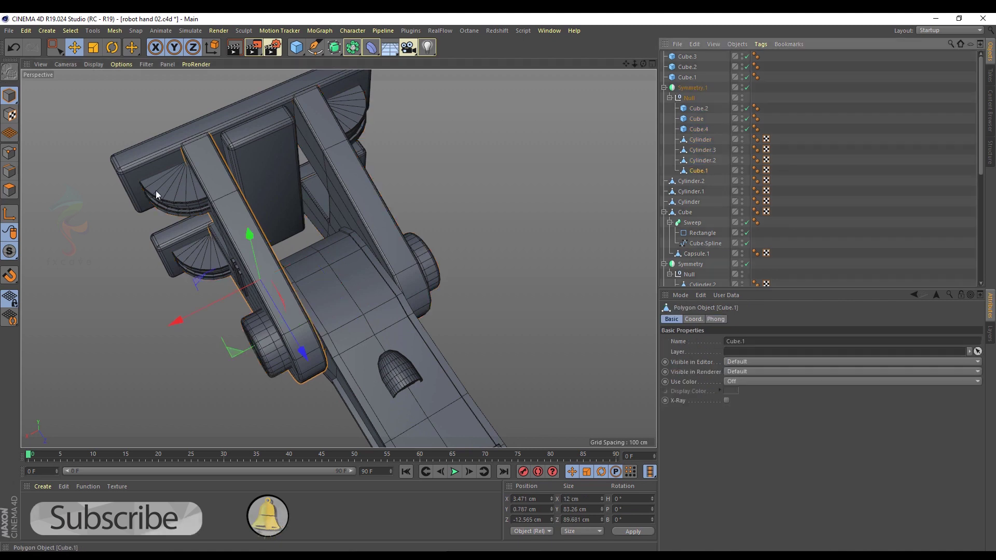
click(9, 152)
key(0)
key(F2)
scroll(399, 126, down, 3)
alt+middle_drag(400, 127, 387, 252)
drag(371, 113, 416, 463)
drag(467, 270, 477, 272)
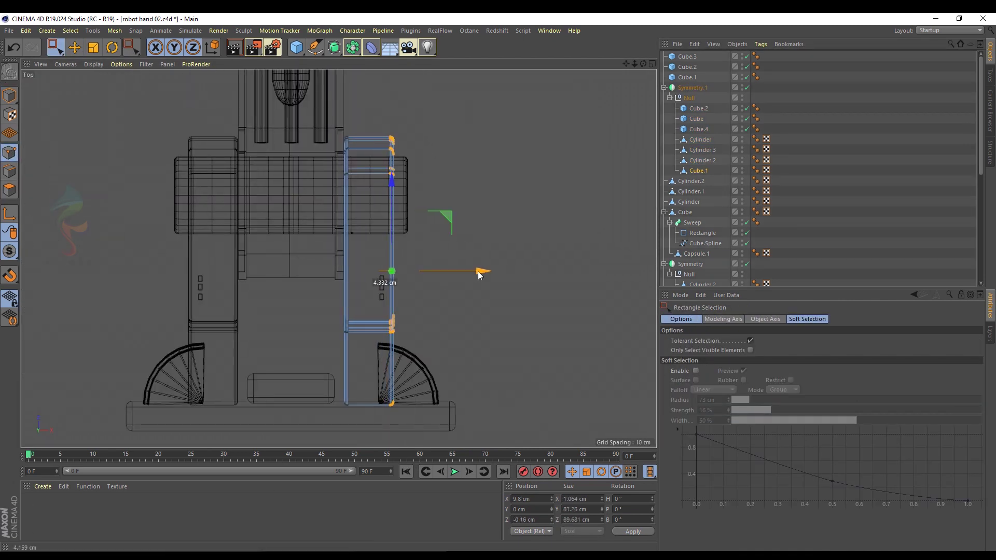
Move the three ribs together outward onto the widened prong's outer face and save the project.
key(F1)
alt+drag(266, 227, 23, 92)
key(e)
click(698, 129)
shift+click(695, 108)
alt+drag(467, 233, 378, 282)
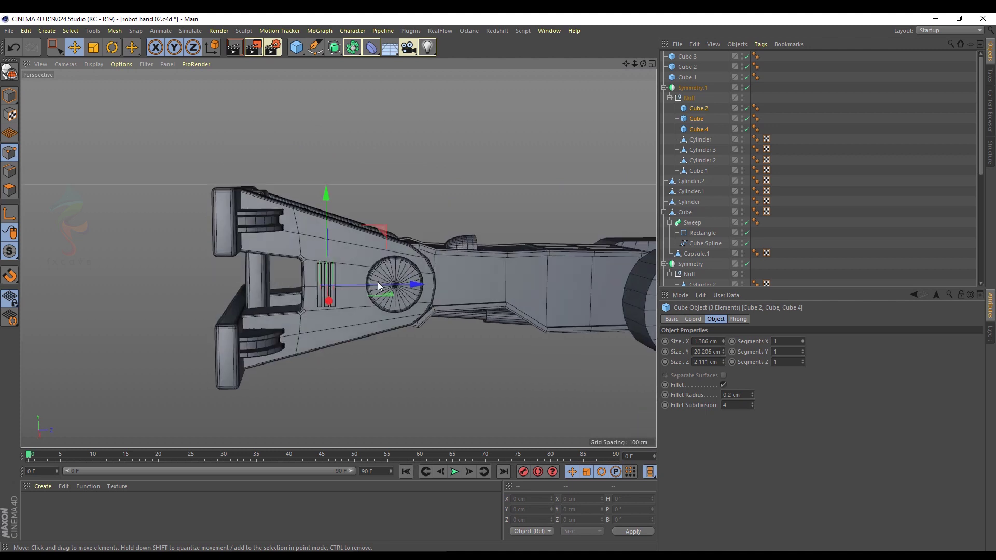
drag(327, 215, 350, 242)
key(ctrl+shift+a)
scroll(245, 202, down, 5)
key(ctrl+s)
click(350, 241)
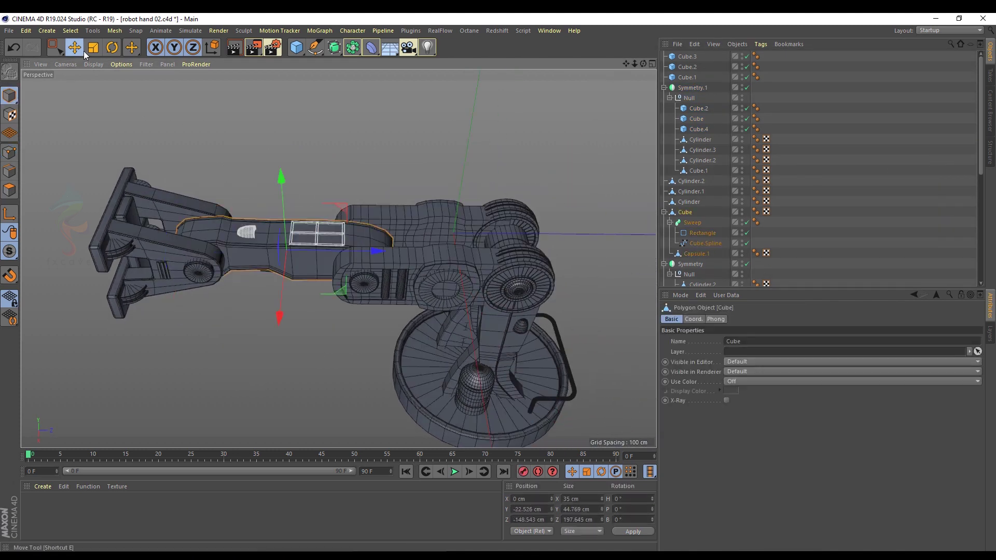
click(386, 304)
alt+drag(364, 283, 347, 248)
key(ctrl+s)
click(189, 260)
alt+right_drag(189, 260, 273, 298)
click(701, 158)
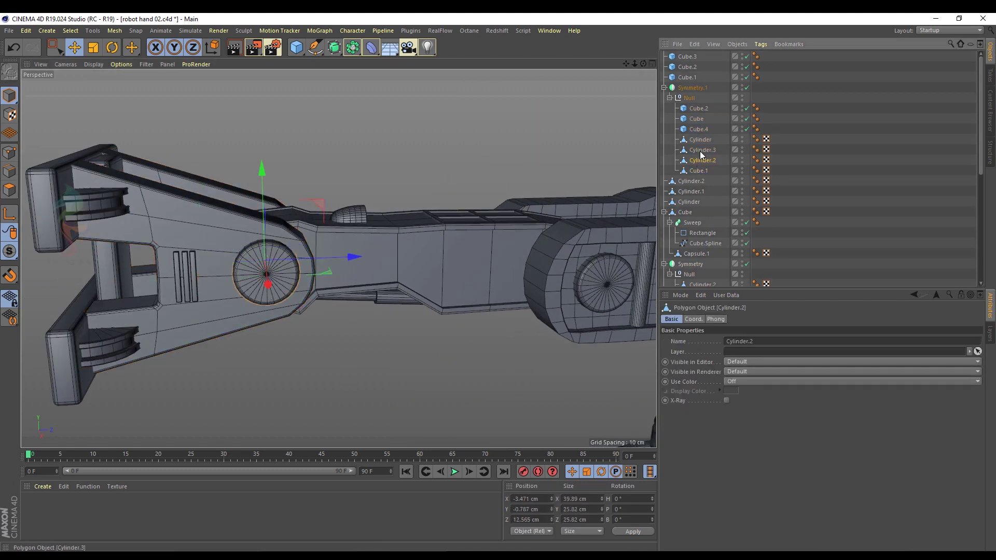
click(875, 129)
drag(296, 47, 498, 61)
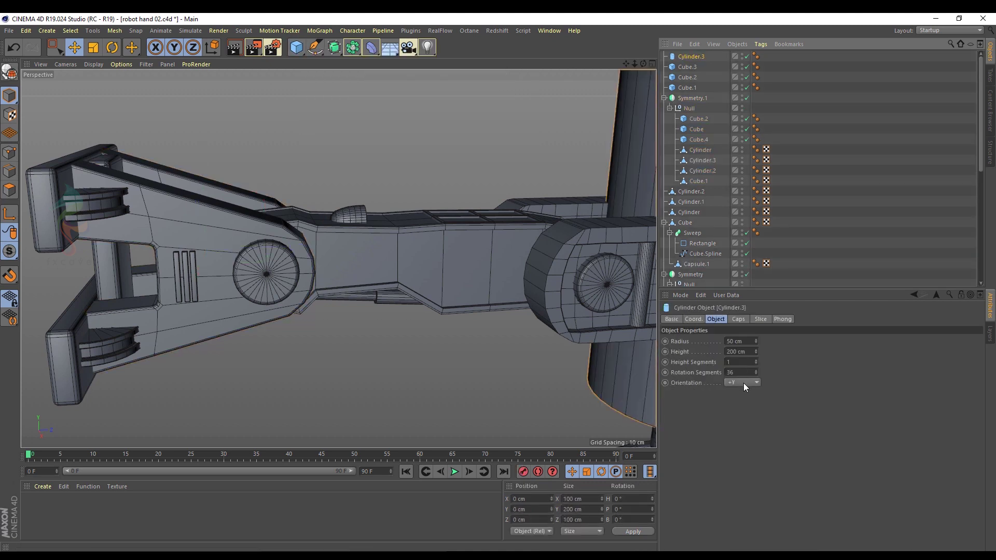
scroll(742, 383, up, 2)
scroll(474, 215, down, 4)
key(Delete)
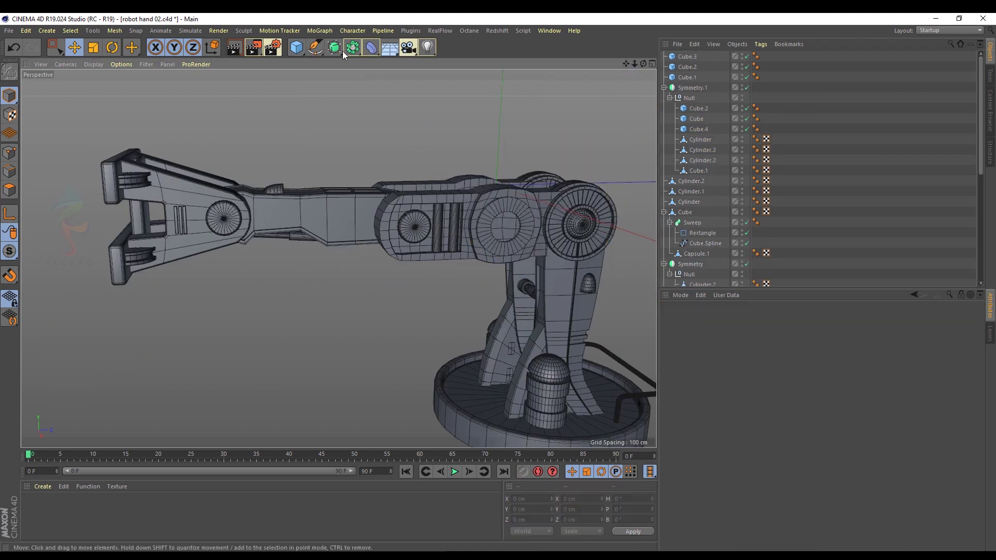
Add a capsule oriented along -X at the wrist joint's round disc, with radius 1 cm and height 100 cm.
drag(296, 48, 487, 76)
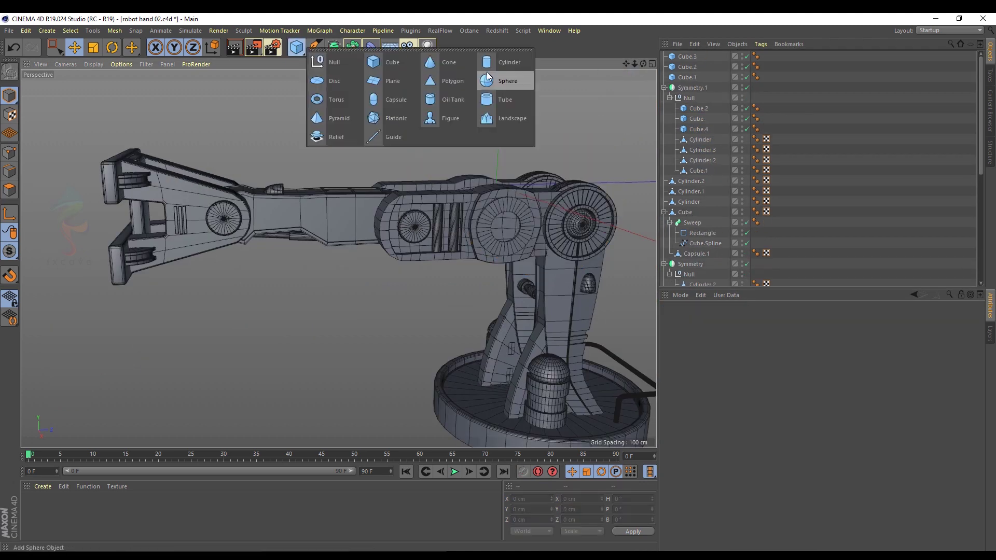
click(384, 99)
scroll(735, 394, up, 1)
drag(547, 132, 278, 180)
drag(229, 209, 229, 215)
drag(225, 167, 208, 259)
drag(292, 158, 291, 142)
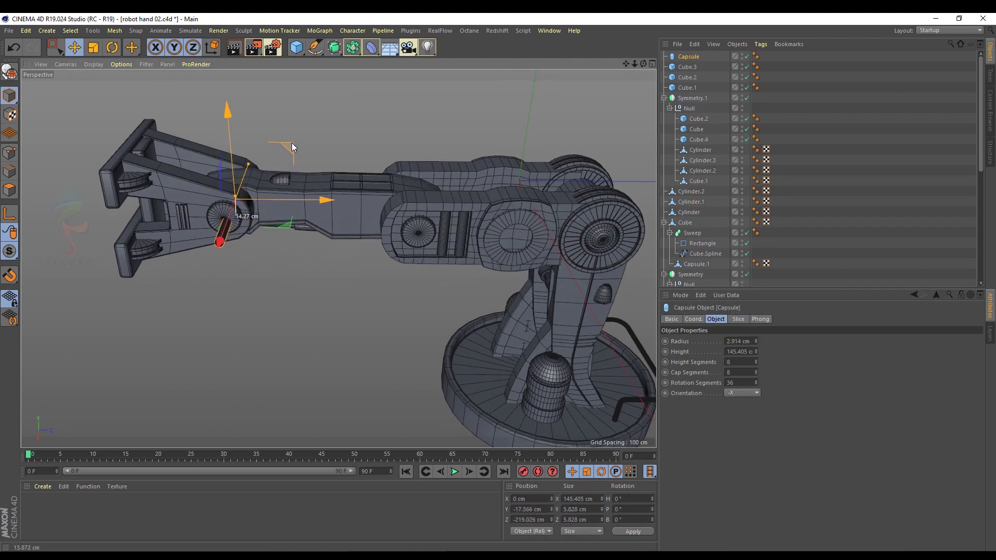
click(742, 341)
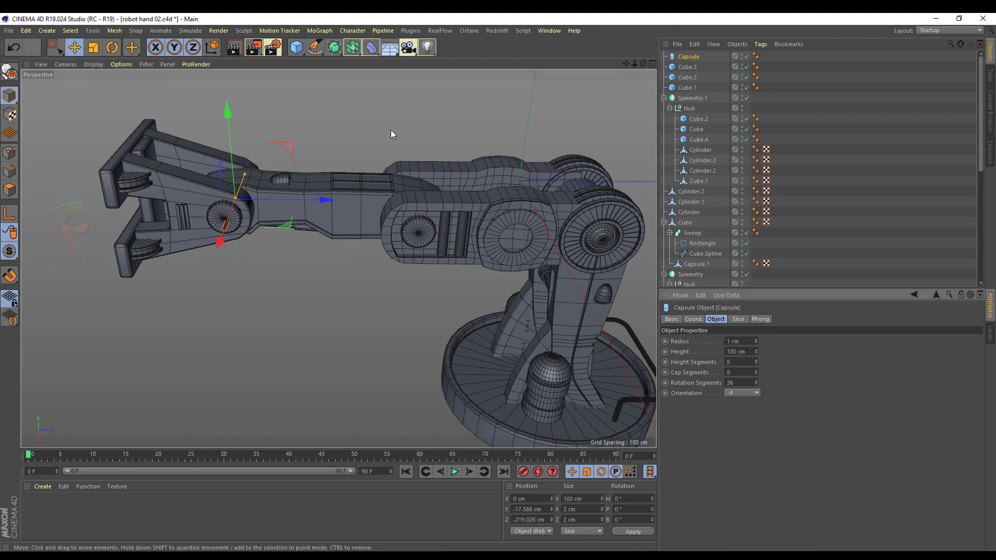
Resize the capsule to about 1.32 cm radius and 81 cm height, copy it onto the disc's three reference circles, and save.
key(F2)
middle_click(128, 204)
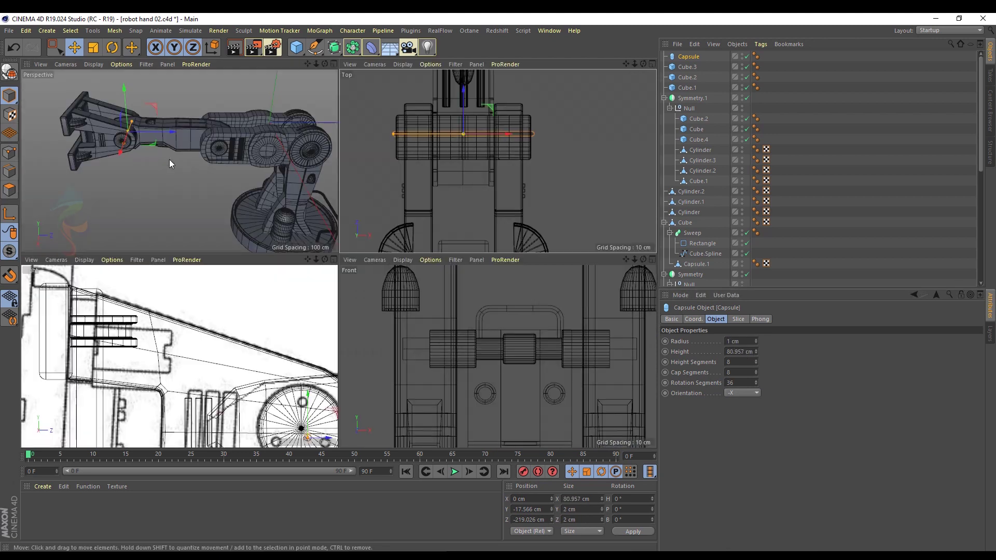
middle_click(176, 336)
alt+middle_drag(596, 417, 361, 268)
drag(374, 255, 384, 169)
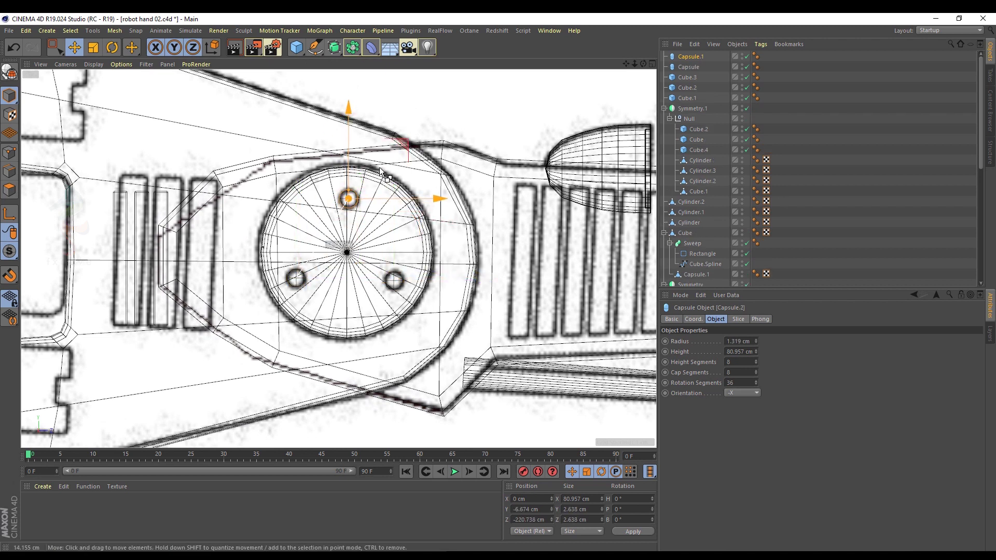
middle_click(379, 169)
middle_click(200, 120)
scroll(237, 191, up, 3)
alt+drag(237, 190, 288, 84)
key(ctrl+s)
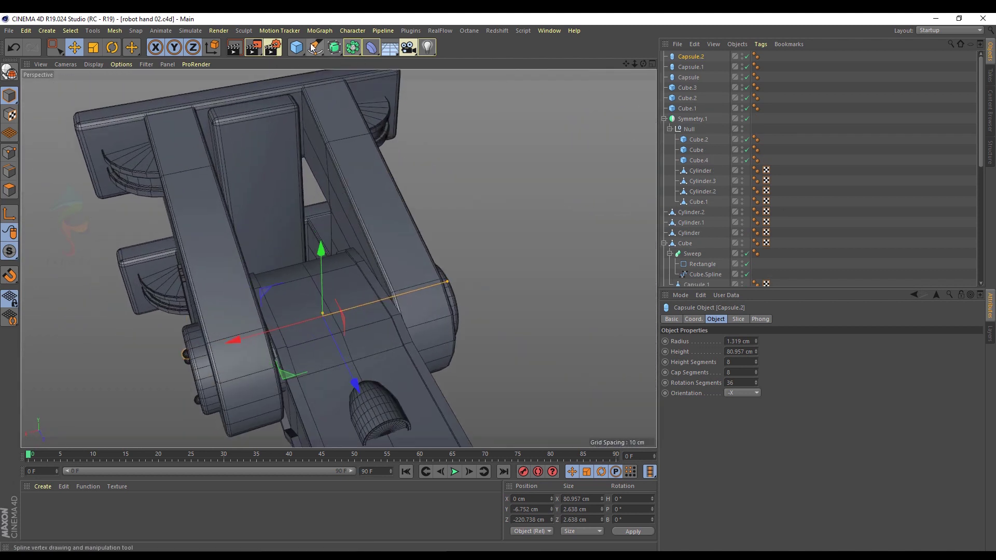
Add a tube oriented along -Z and move it back to the wrist bracket, to about Z -309 cm.
drag(297, 47, 495, 84)
click(486, 101)
scroll(263, 204, down, 8)
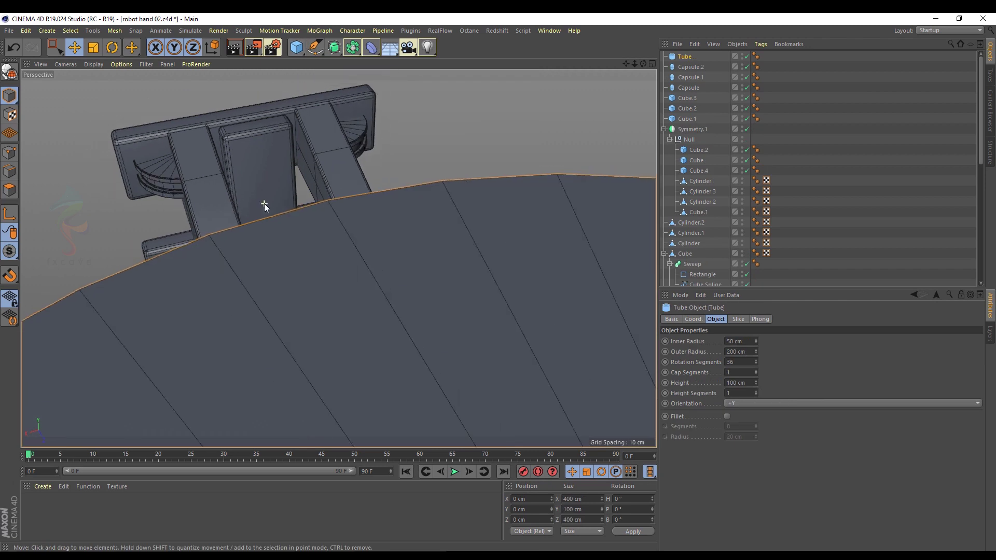
scroll(739, 403, up, 2)
scroll(738, 401, down, 5)
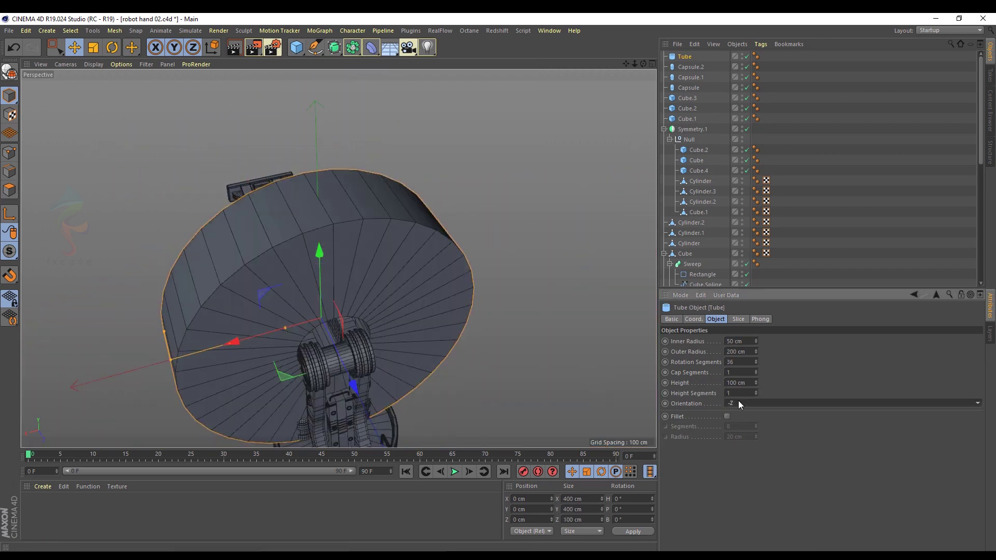
drag(331, 327, 222, 209)
alt+middle_drag(145, 202, 179, 226)
Shrink the tube to about 4.6 cm inner radius, 11.8 cm outer radius and 9.8 cm height, moving it to about Z -284 cm.
drag(169, 219, 188, 253)
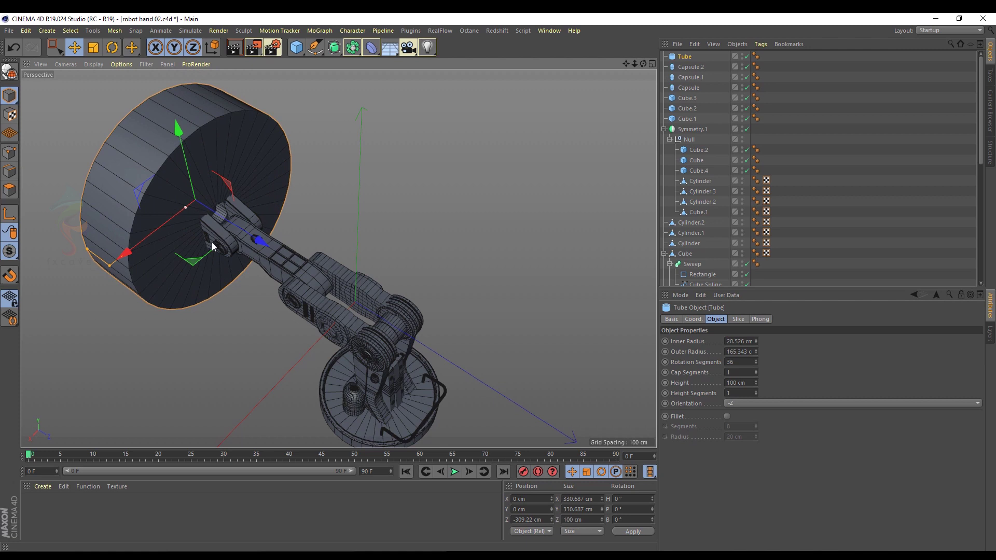
drag(110, 265, 215, 211)
scroll(181, 207, up, 6)
drag(154, 235, 179, 233)
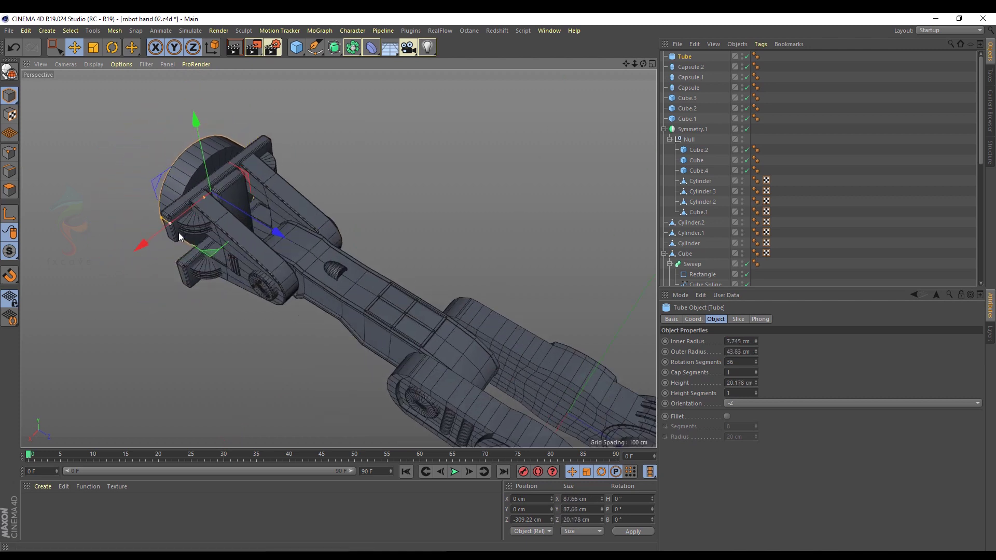
drag(265, 230, 291, 244)
scroll(278, 209, up, 6)
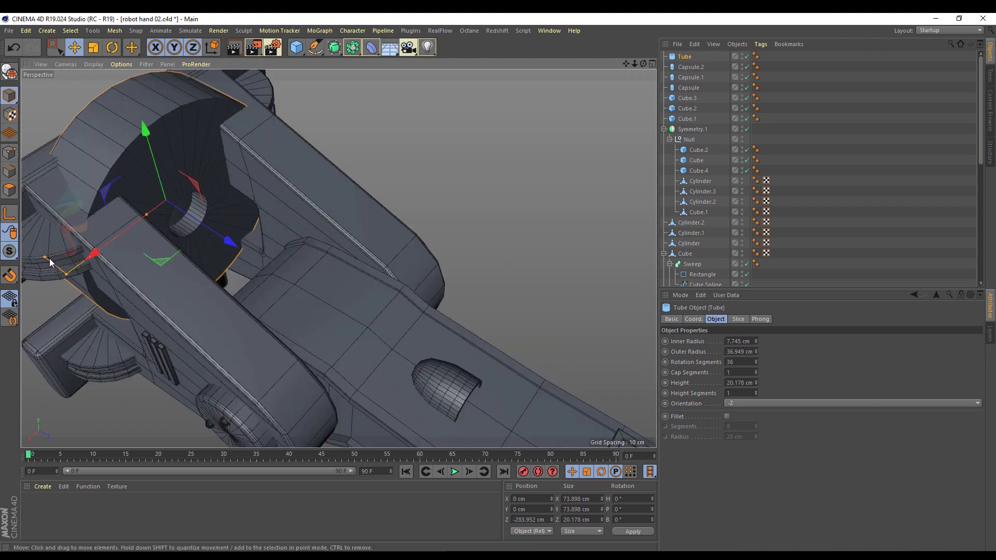
drag(42, 261, 158, 258)
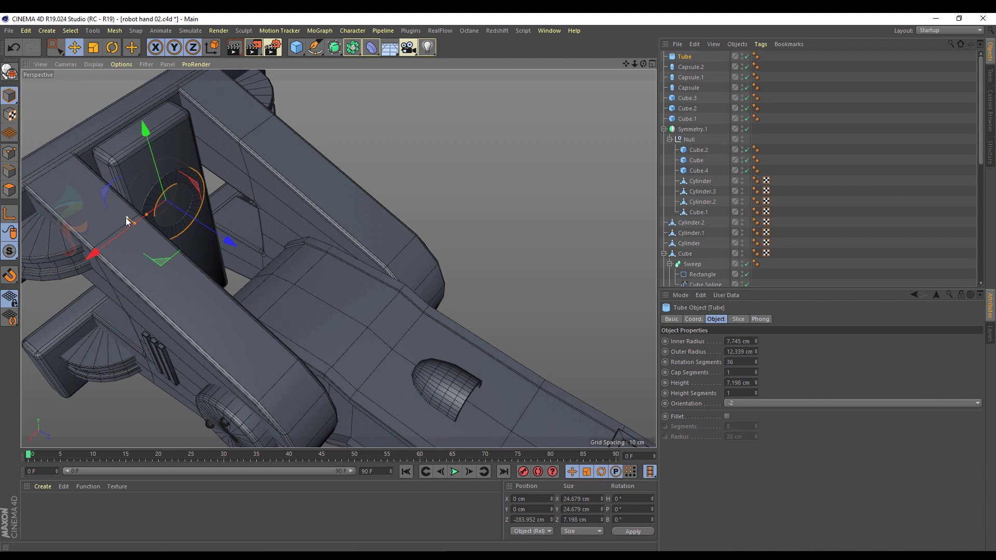
drag(134, 224, 190, 179)
Align the tube with the reference on the bracket's centre block, at about Y -12.8 cm and Z -282 cm.
middle_click(190, 179)
middle_click(216, 322)
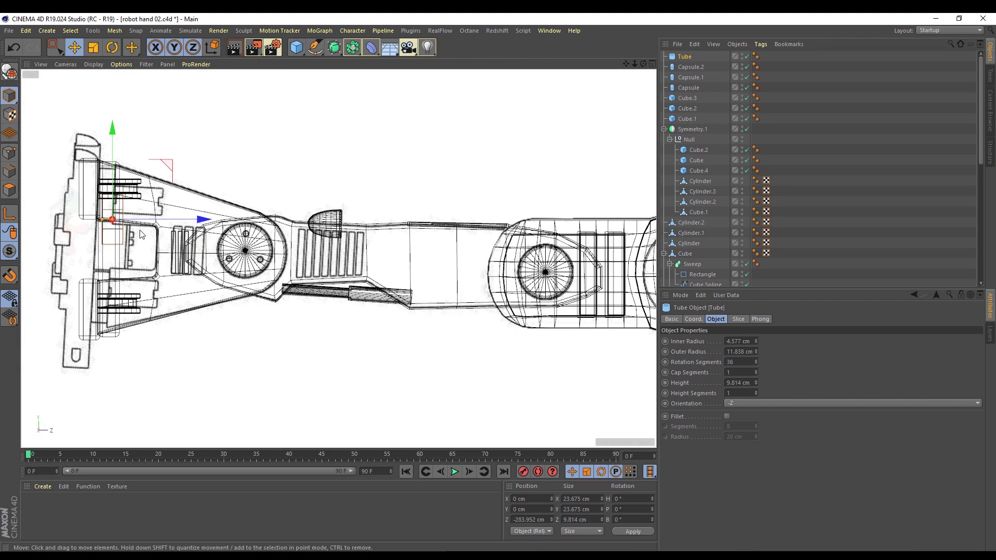
drag(127, 146, 129, 189)
drag(189, 262, 198, 267)
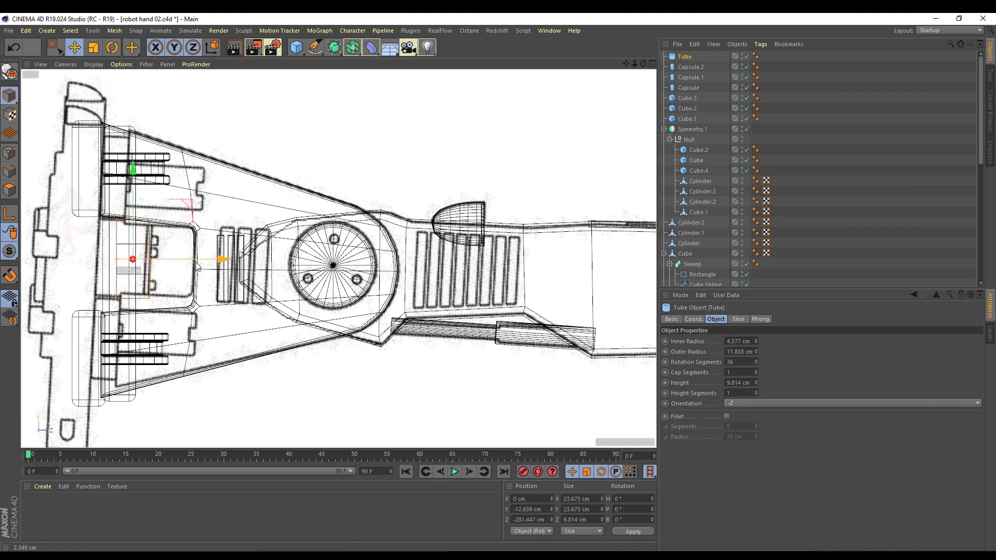
middle_click(89, 132)
middle_click(89, 131)
scroll(192, 187, up, 3)
alt+drag(148, 245, 119, 229)
drag(232, 310, 229, 303)
alt+drag(151, 251, 200, 214)
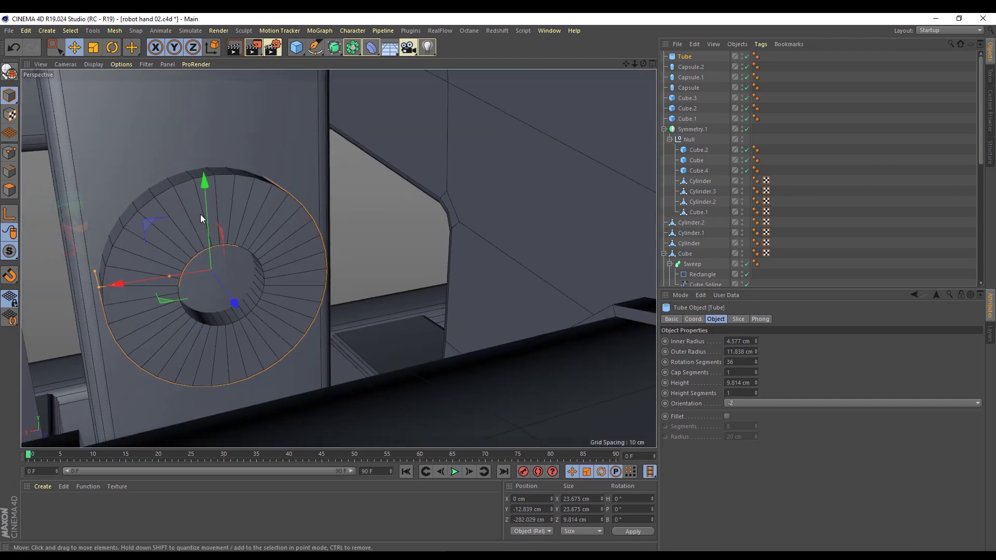
Convert the tube to an editable polygon object and try to optimize all its points.
key(c)
click(10, 153)
key(ctrl+a)
right_click(280, 216)
click(304, 495)
alt+drag(205, 317, 371, 216)
right_click(372, 215)
click(399, 497)
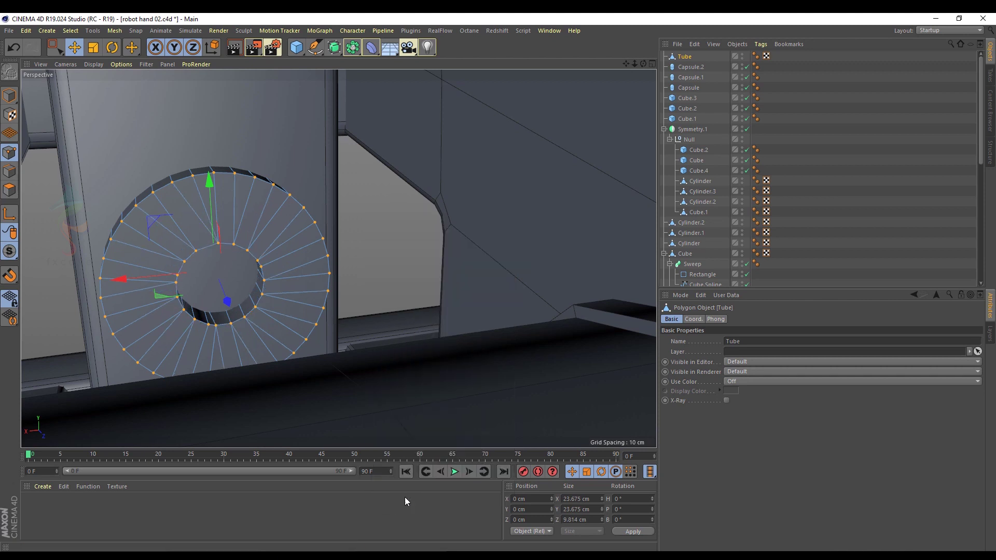
Select the outer and inner edge loops on the tube's front face.
alt+drag(226, 255, 241, 309)
click(13, 172)
click(178, 219)
key(v)
mouse_move(201, 211)
click(254, 135)
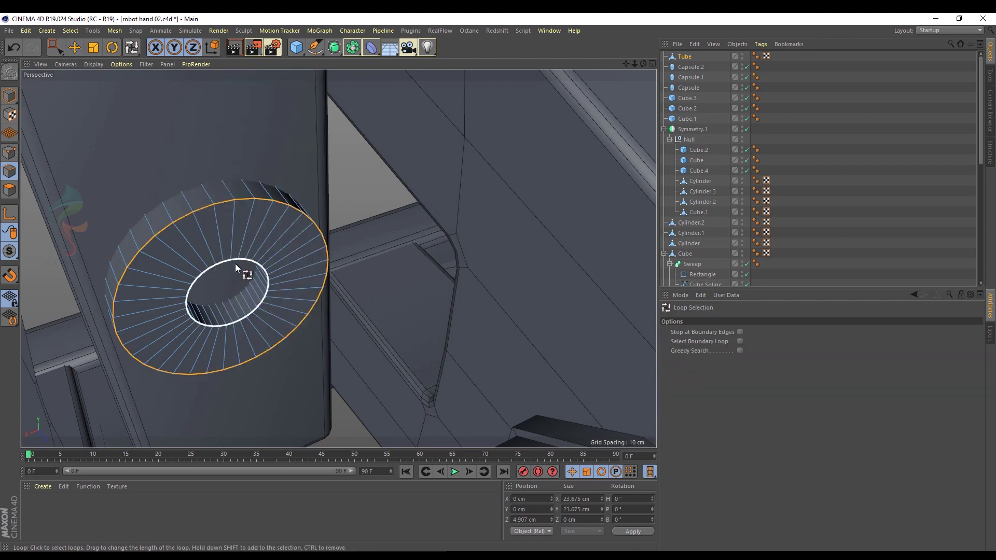
shift+click(235, 263)
alt+drag(234, 264, 230, 269)
Try to bevel the tube's two selected front edge loops by about 2.1 cm, and undo it.
right_click(384, 211)
click(399, 439)
drag(245, 200, 287, 186)
key(ctrl+z)
key(ctrl+z)
Convert the tube's edge loop selection to points and optimize them, including polygons, unused points and points.
ctrl+click(10, 152)
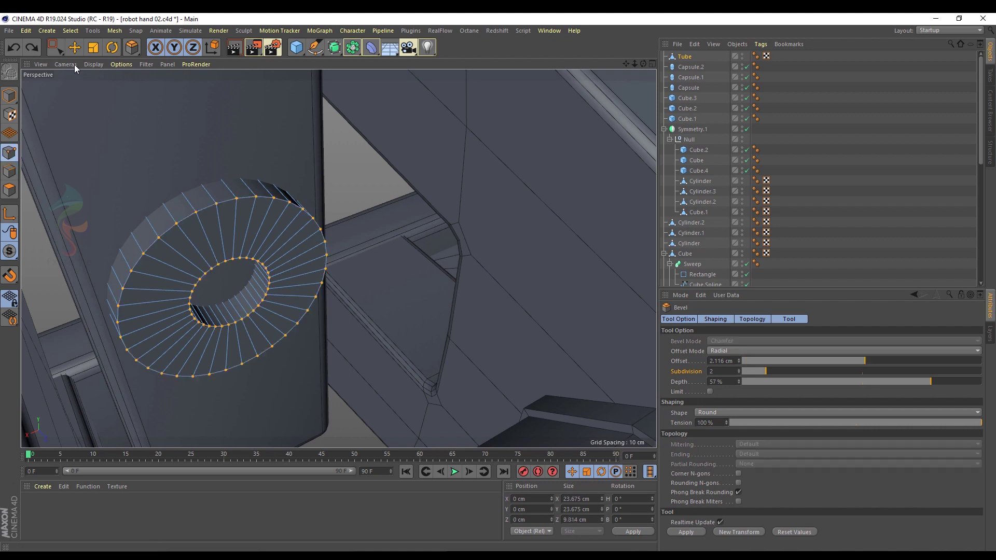
click(55, 47)
right_click(451, 363)
click(590, 535)
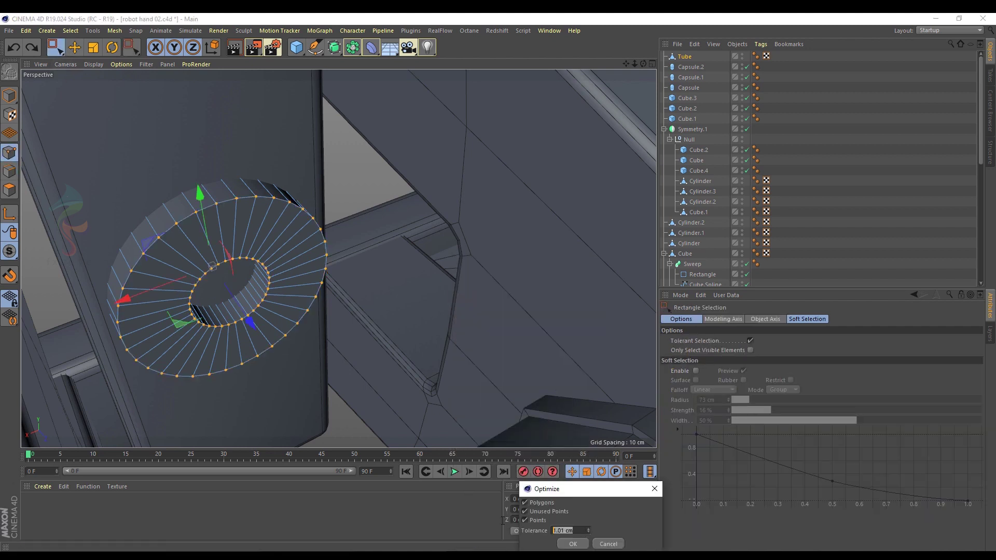
click(574, 545)
Bevel the tube's outer and inner front edge loops by about 0.33 cm with 3 subdivisions.
ctrl+click(9, 170)
right_click(244, 183)
click(289, 422)
drag(201, 225, 217, 205)
click(739, 369)
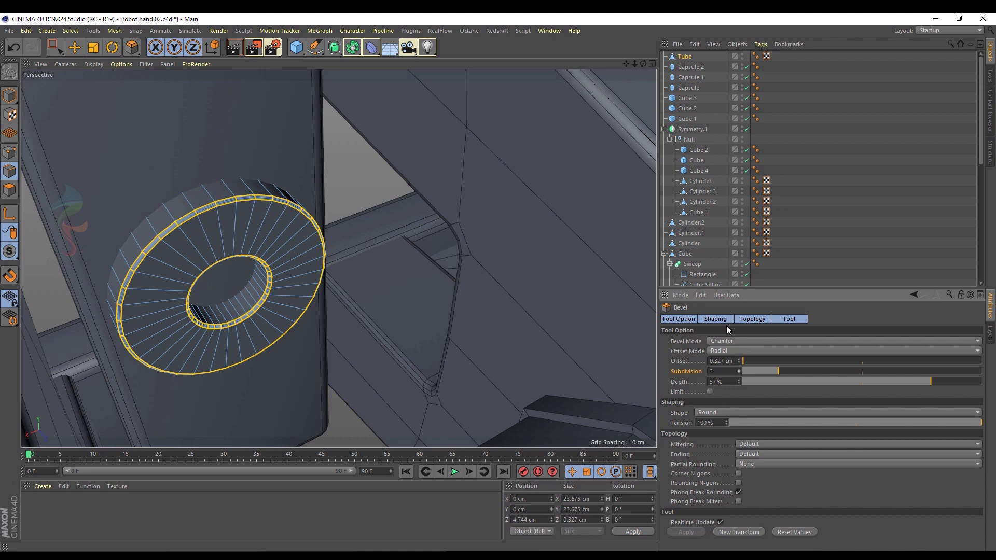
click(775, 252)
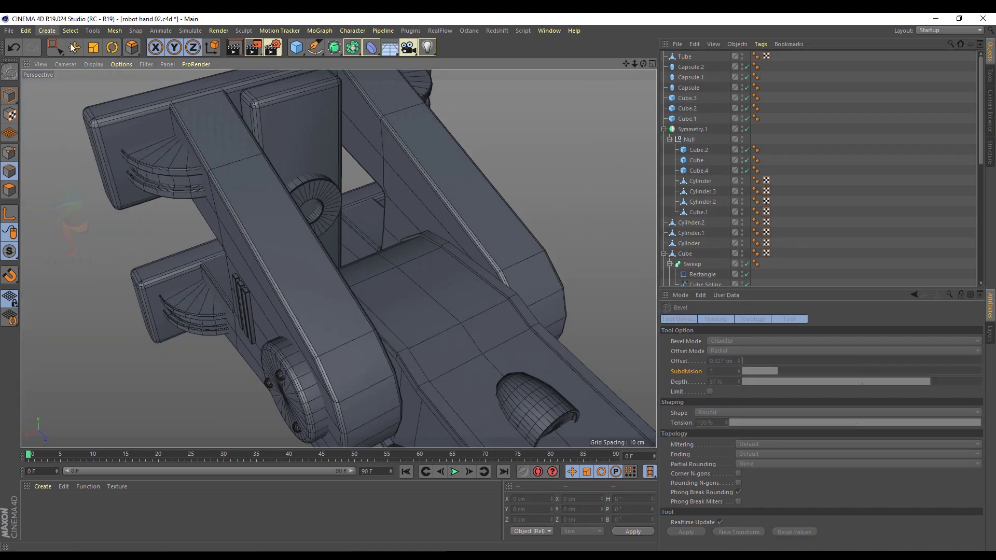
Copy one of the wrist joint's capsule pins under the tube and zero its position so it sits at the tube's centre.
click(74, 47)
click(279, 379)
drag(688, 67, 685, 57)
click(693, 319)
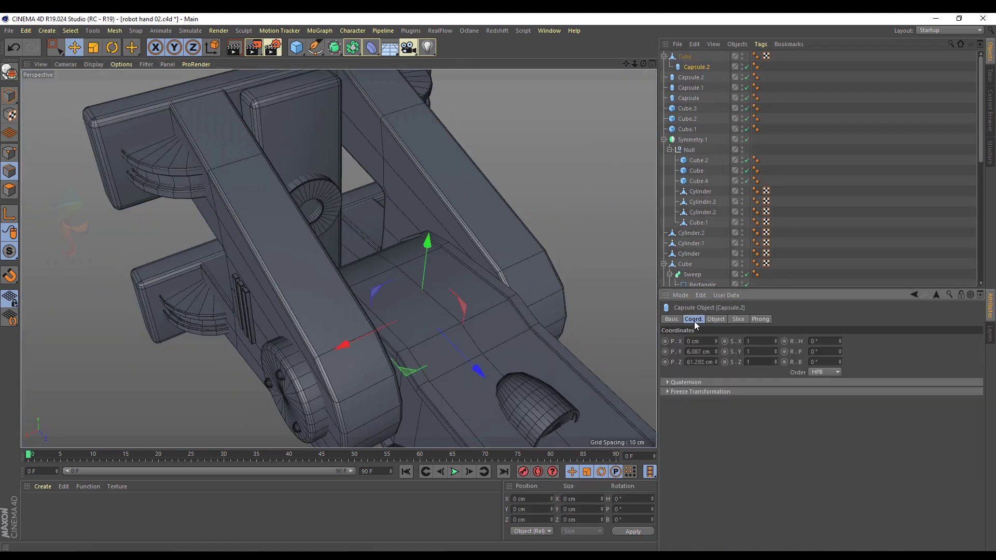
alt+drag(325, 220, 218, 249)
Orient the copied capsule along +Z, shorten it to about 11.9 cm and move it to about X 7.6 cm on the ring.
click(714, 319)
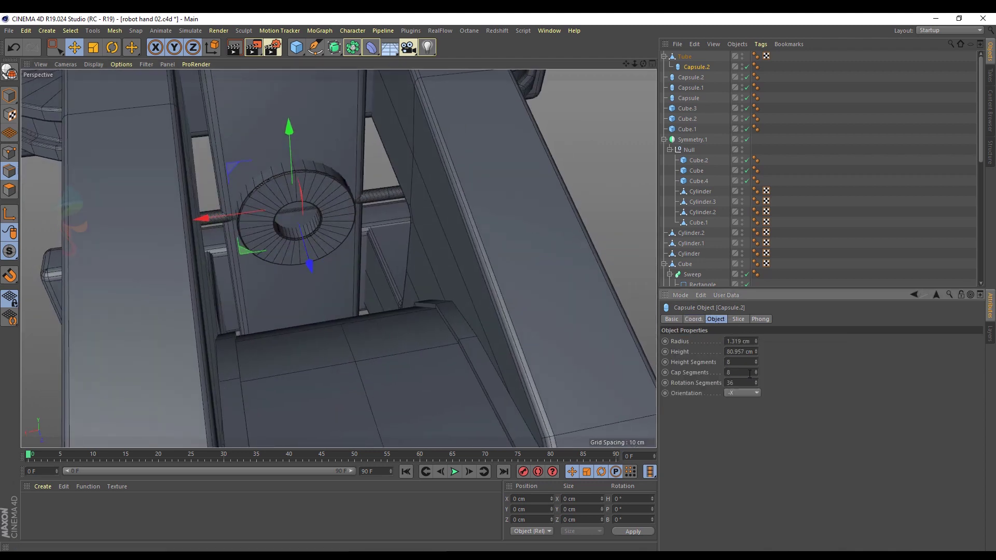
scroll(743, 390, down, 1)
alt+drag(338, 255, 279, 346)
middle_click(279, 345)
middle_click(446, 107)
scroll(363, 311, down, 4)
alt+middle_drag(365, 384, 355, 300)
click(9, 95)
scroll(309, 247, up, 3)
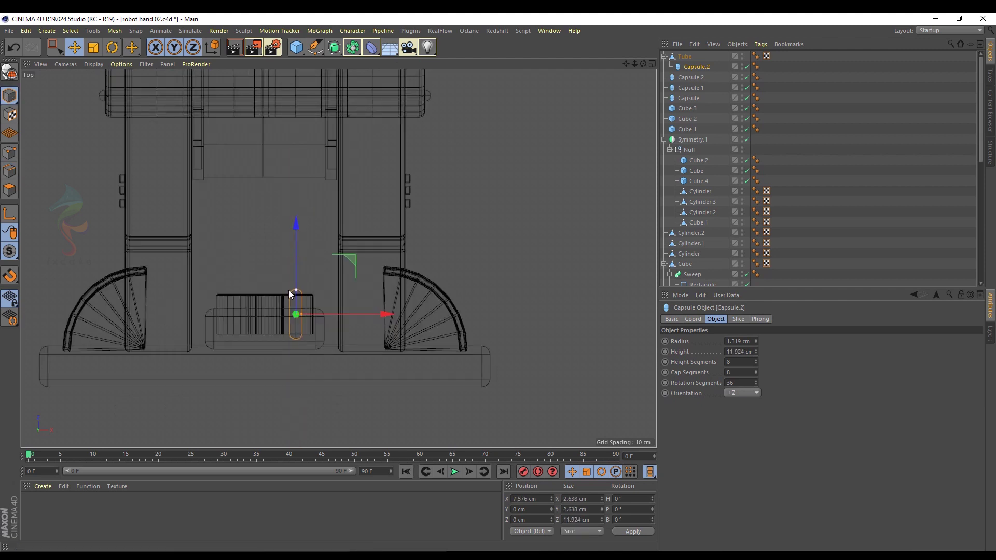
Reduce the capsule to about 1.08 cm radius and 8.3 cm height, and move it to about Z 1.4 cm on the tube's front.
drag(297, 246, 297, 244)
middle_click(297, 244)
middle_click(80, 129)
alt+drag(80, 129, 282, 250)
scroll(288, 203, up, 2)
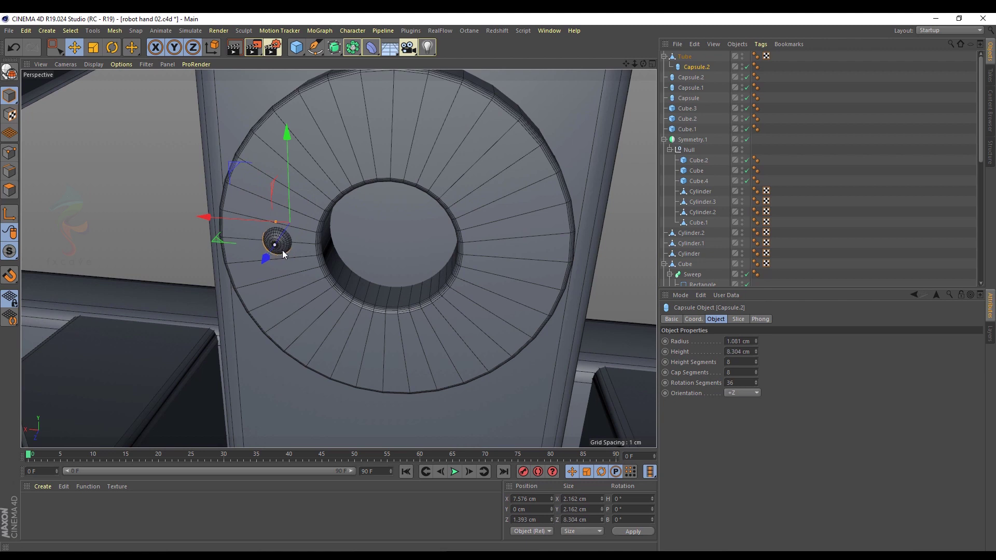
Place three copies of the capsule around the tube's front face to form four evenly spaced bolts, and clear the selection.
ctrl+drag(233, 160, 337, 60)
alt+middle_drag(324, 76, 316, 116)
ctrl+drag(331, 108, 450, 228)
ctrl+drag(450, 228, 336, 326)
scroll(367, 260, down, 5)
click(809, 228)
alt+drag(373, 188, 417, 217)
scroll(402, 178, down, 10)
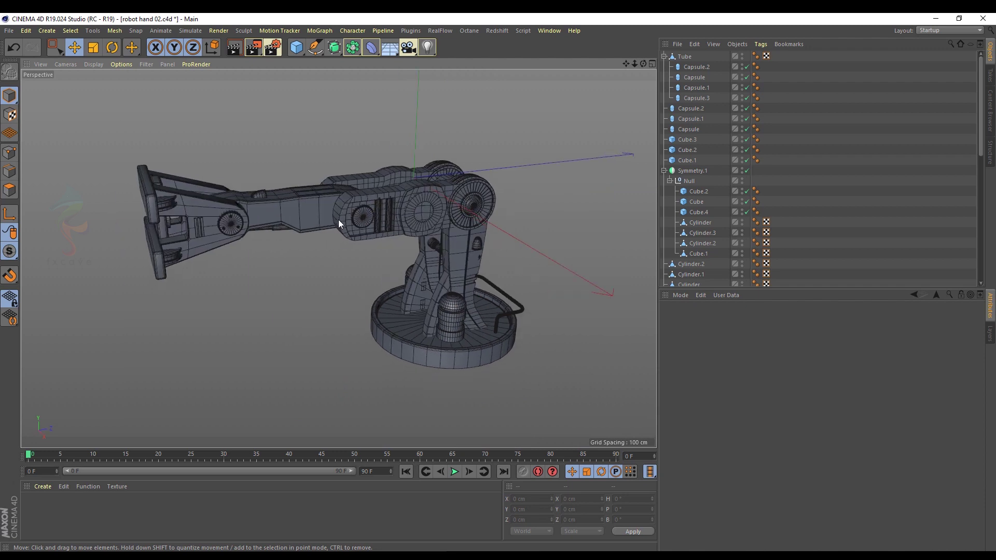
middle_click(309, 331)
middle_click(247, 188)
alt+drag(391, 343, 375, 312)
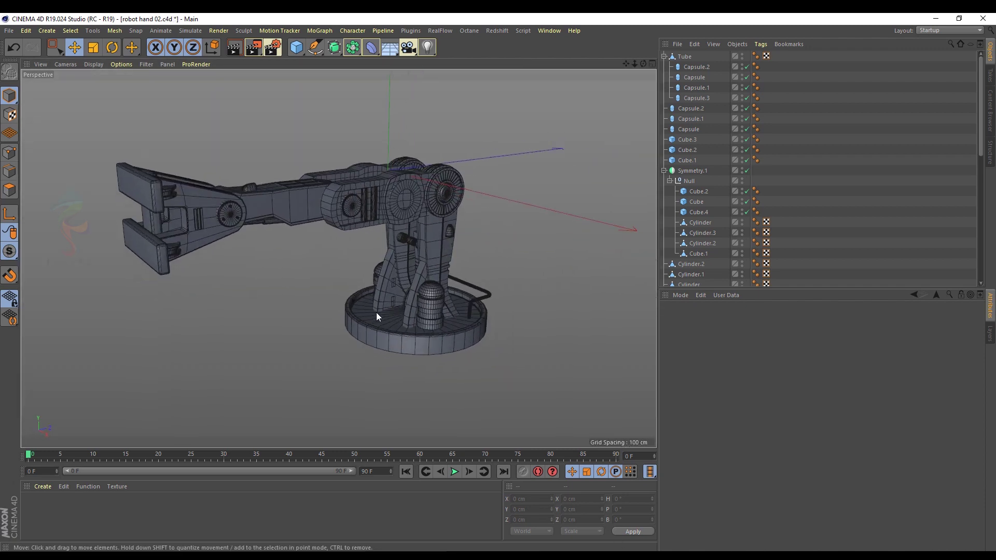